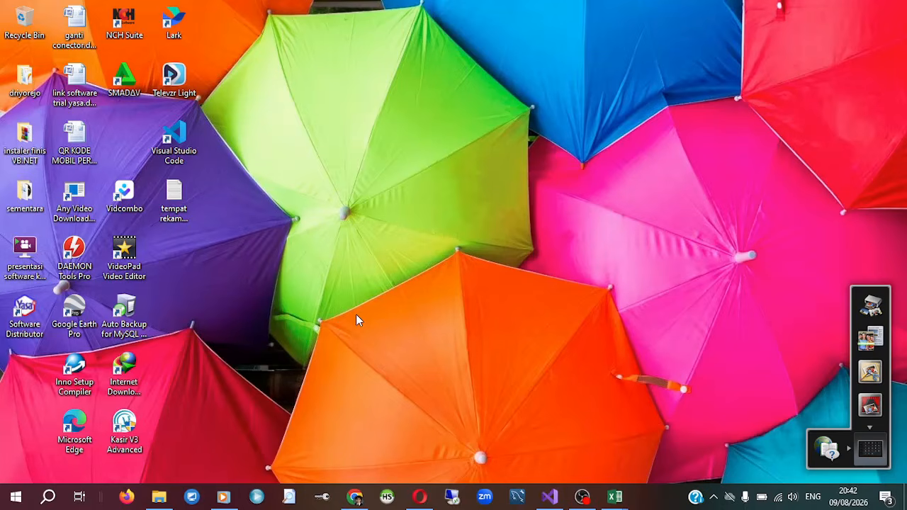
Launch the Software Distributor application from the desktop and log in as user yasa with the account password.
double_click(25, 312)
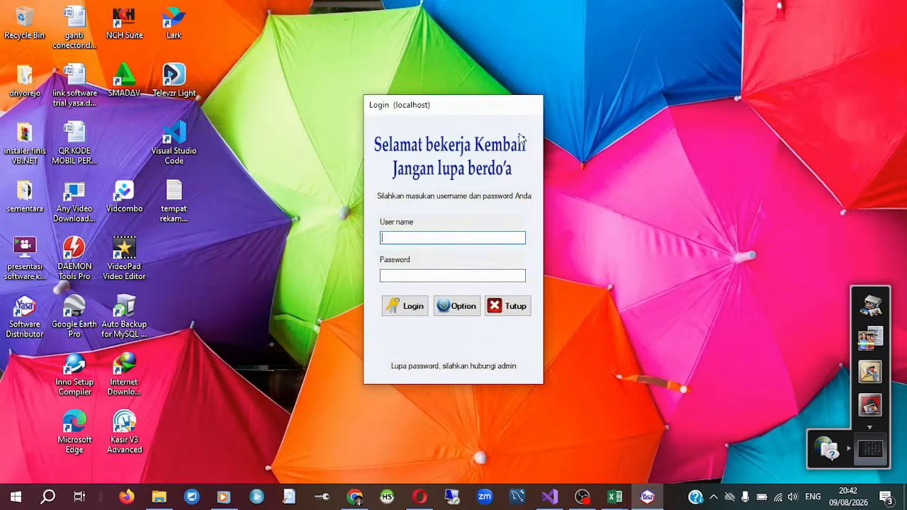
left_click(512, 312)
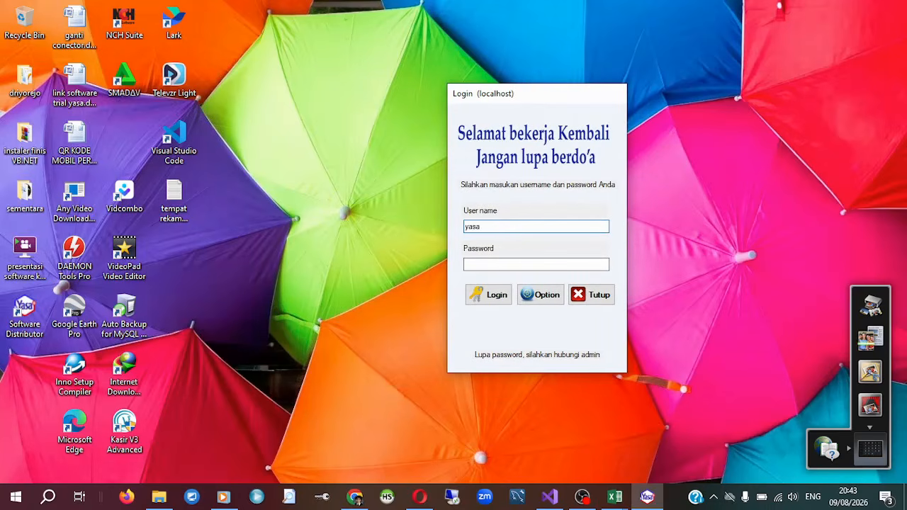
key("Tab")
type("****")
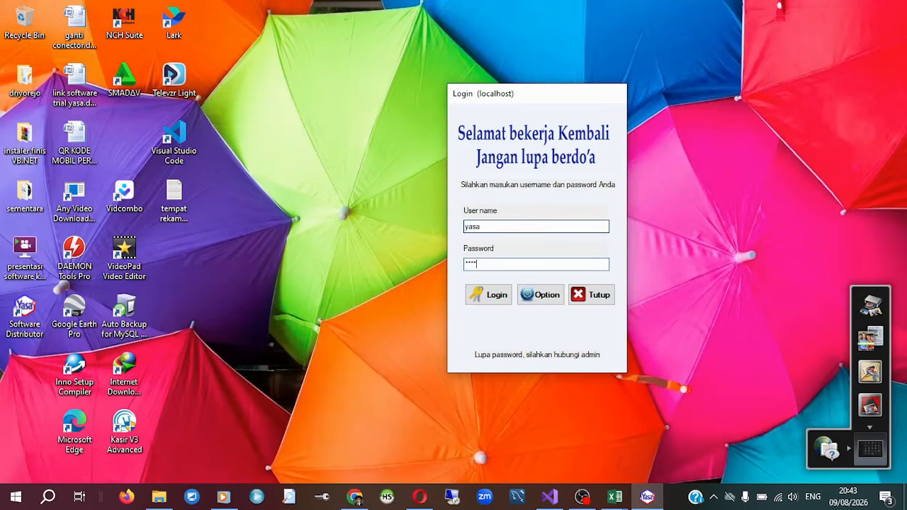
type("***")
left_click(490, 296)
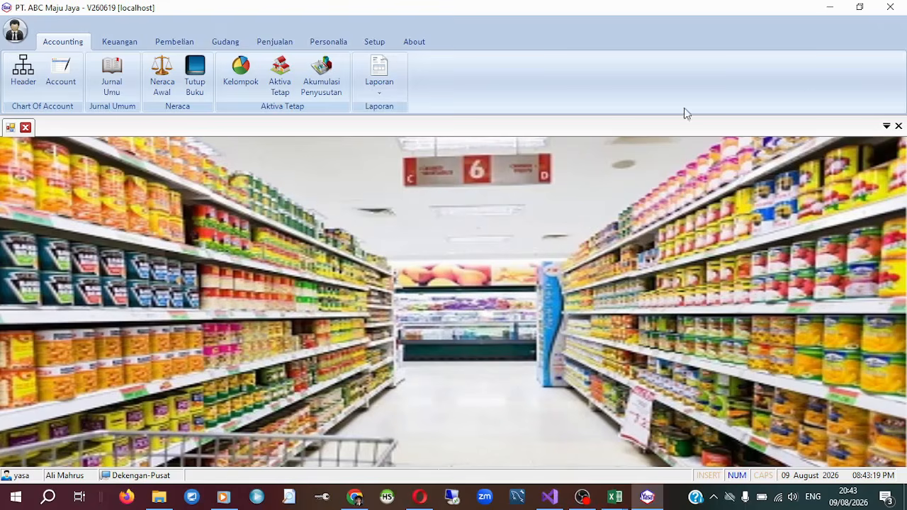
Exit the distributor application, confirming the closure, and switch to the AppAkuntansi project in Visual Studio.
left_click(890, 7)
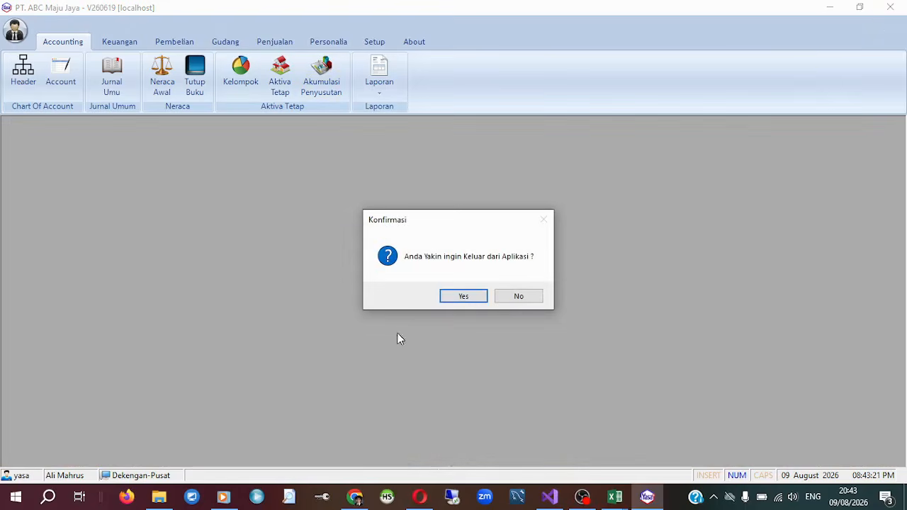
left_click(480, 298)
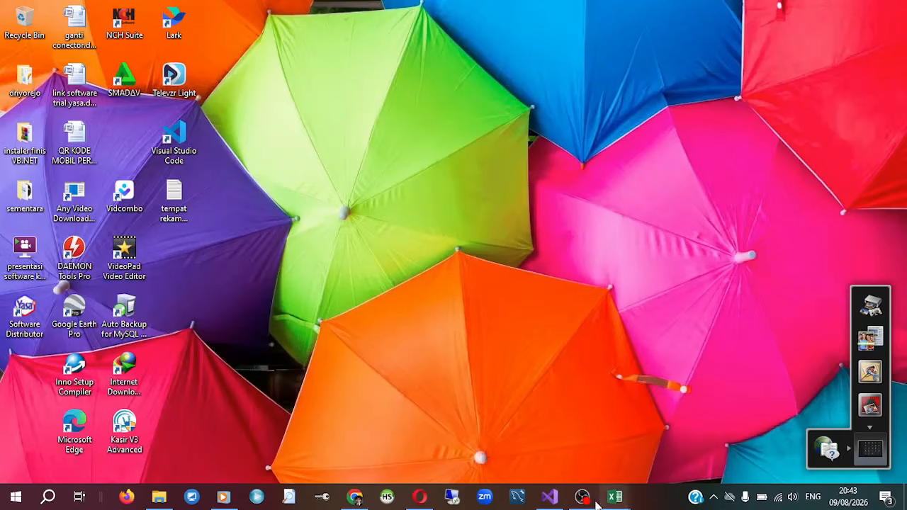
left_click(552, 498)
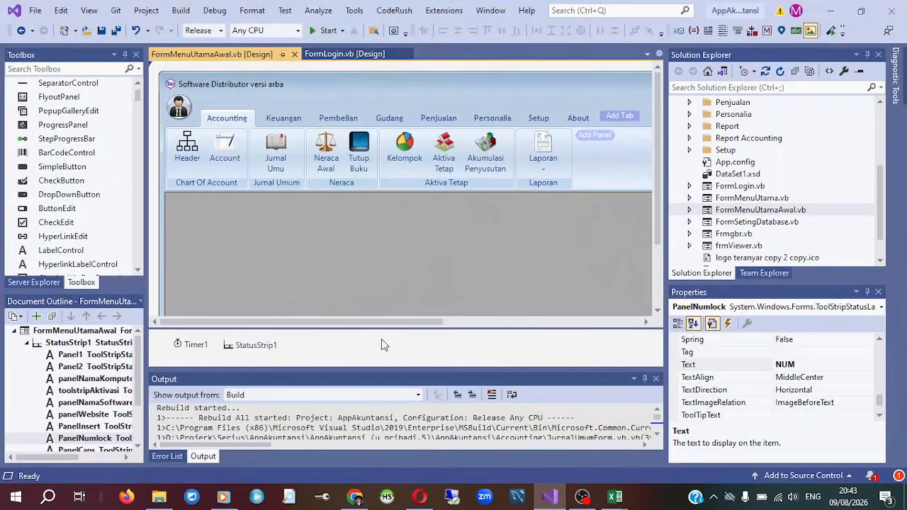
Examine the main menu form's design down to its status strip, and the folders and forms of the AppAkuntansi solution.
left_click_drag(415, 322, 368, 312)
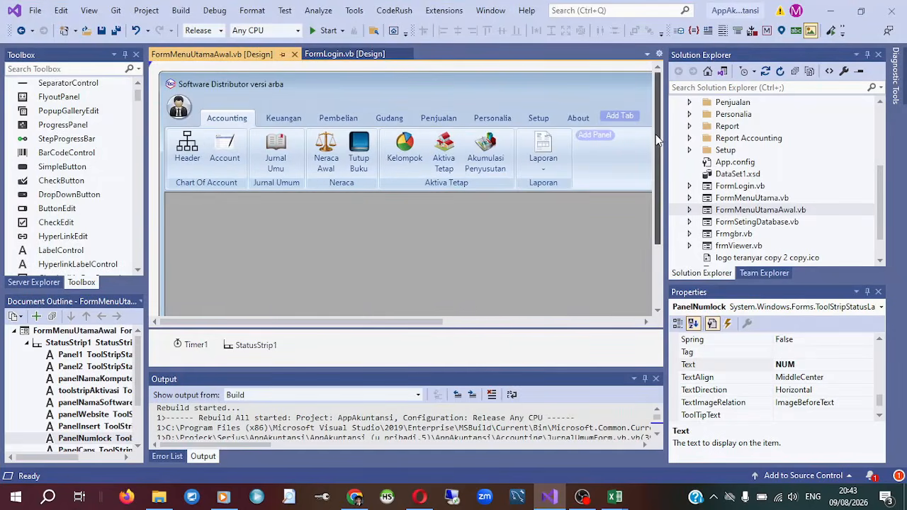
left_click_drag(658, 140, 660, 206)
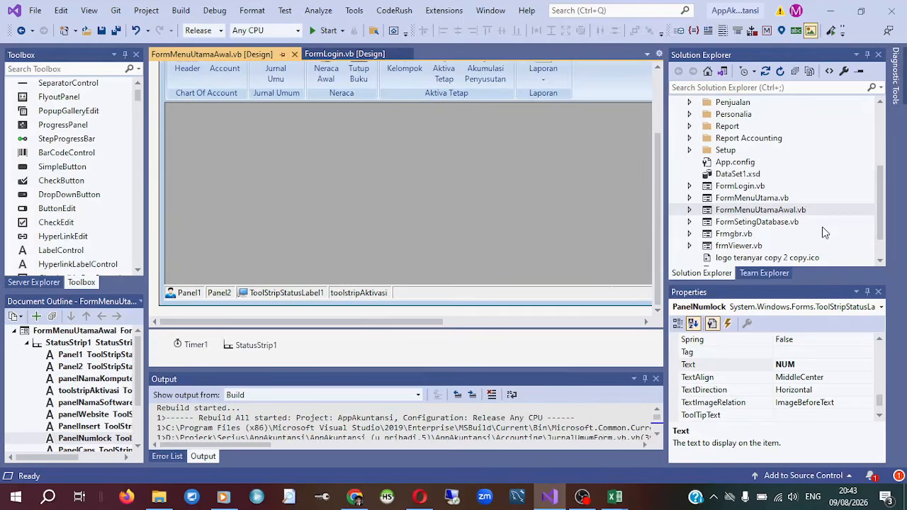
scroll(829, 233, "up", 4)
scroll(832, 233, "down", 5)
scroll(833, 233, "up", 5)
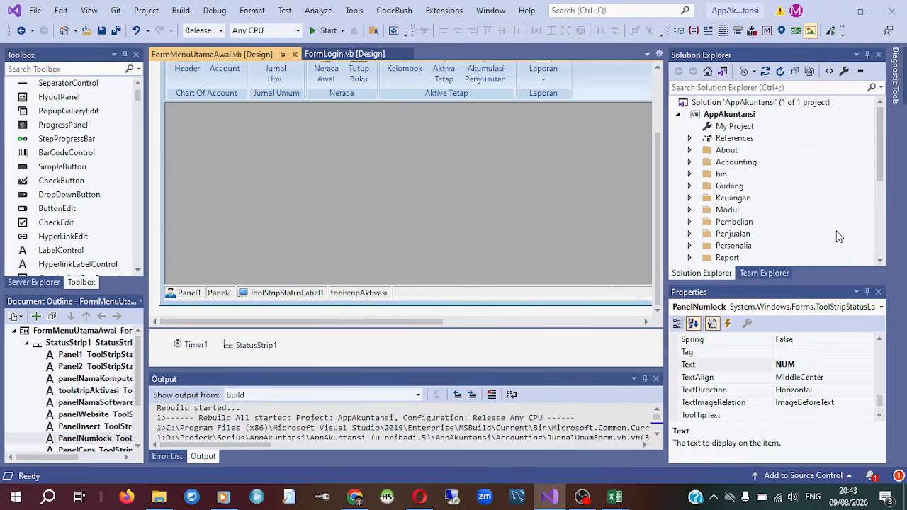
scroll(839, 237, "down", 5)
scroll(839, 237, "up", 5)
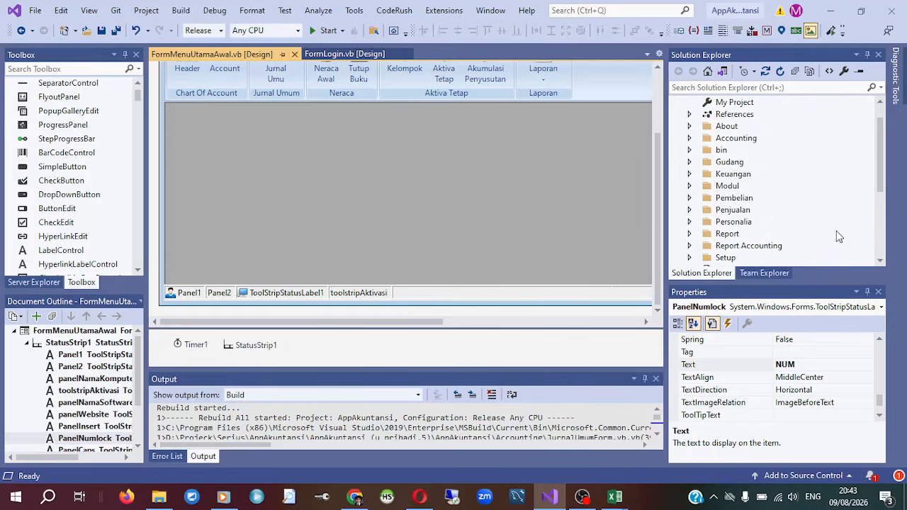
scroll(838, 237, "down", 5)
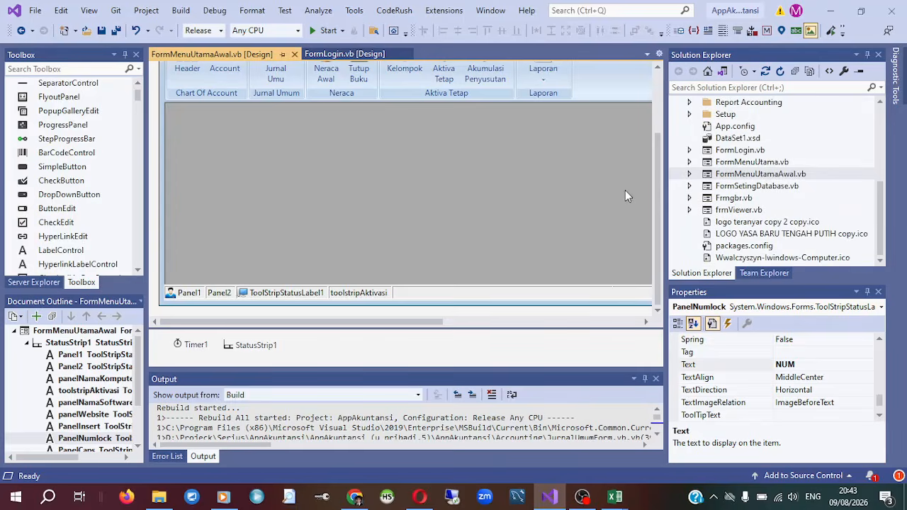
scroll(658, 203, "up", 3)
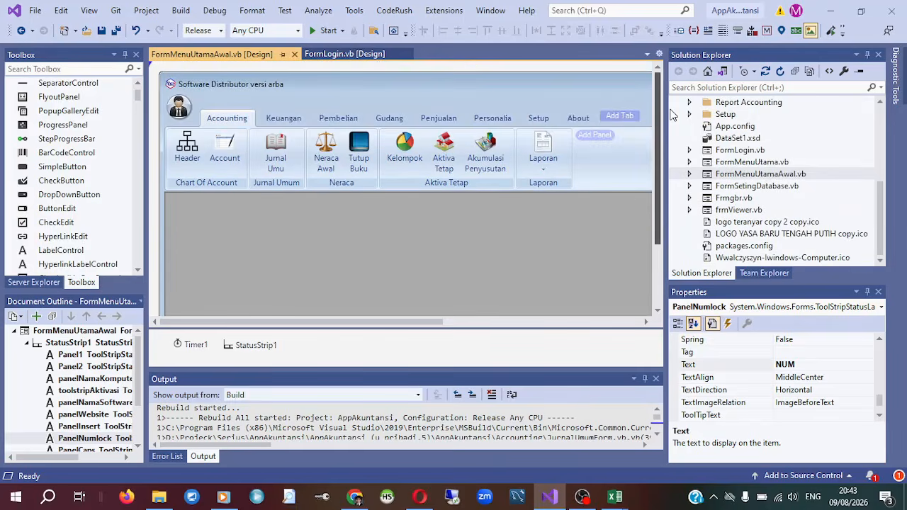
View the code behind FormMenuUtamaAwal and return to the form's design view.
left_click(607, 80)
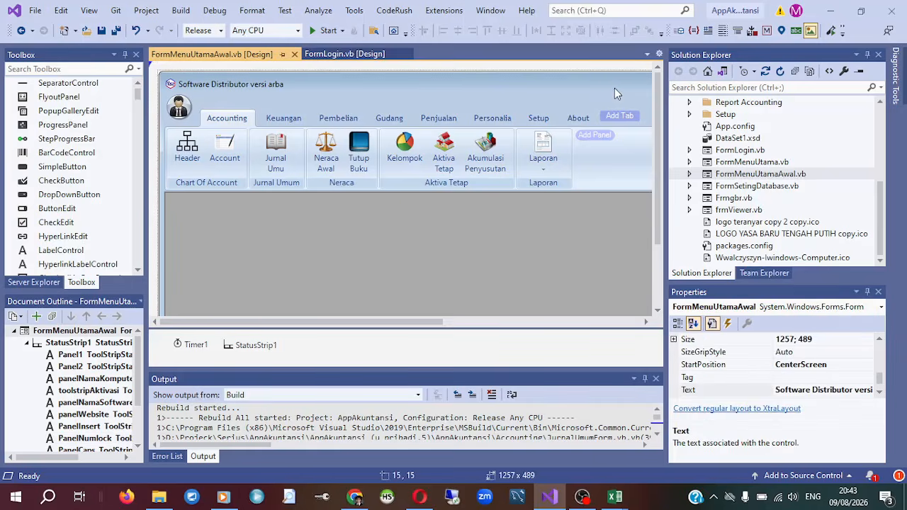
key("F7")
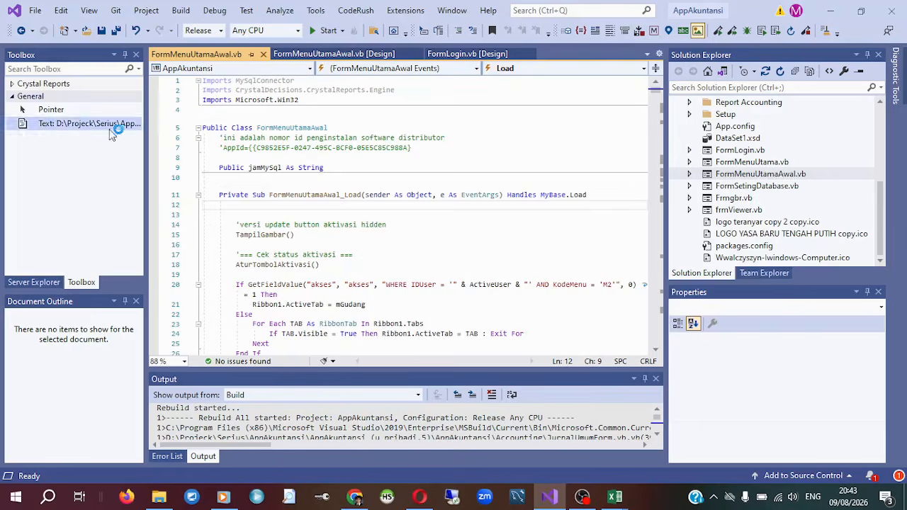
left_click(341, 54)
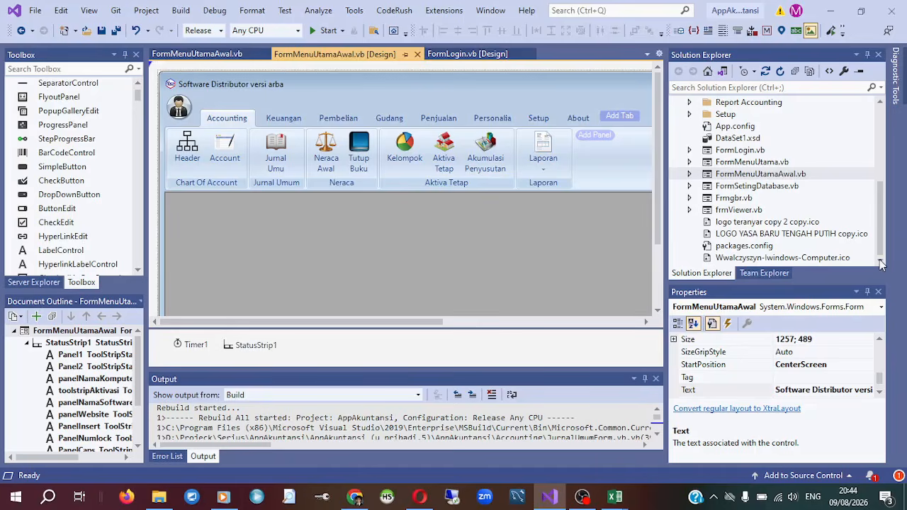
Run the project from Visual Studio and log in as user yasa with the account password.
left_click(326, 32)
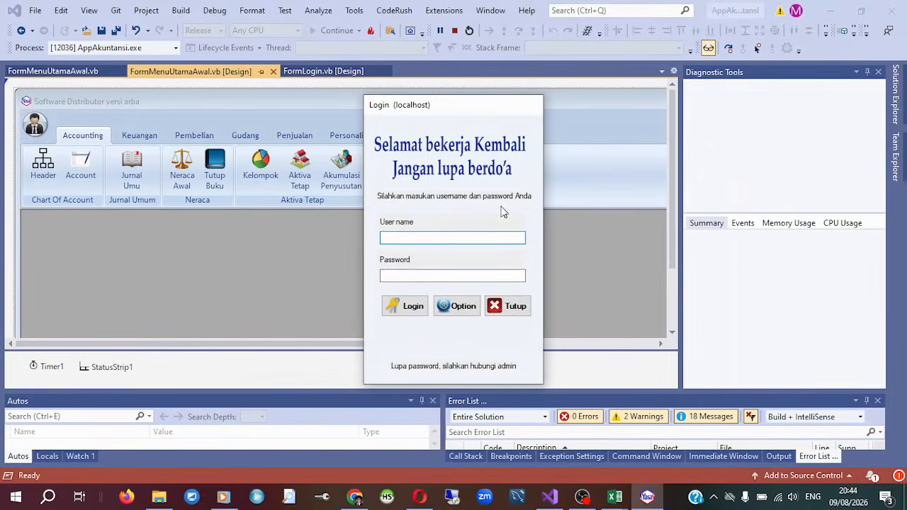
left_click_drag(468, 112, 443, 84)
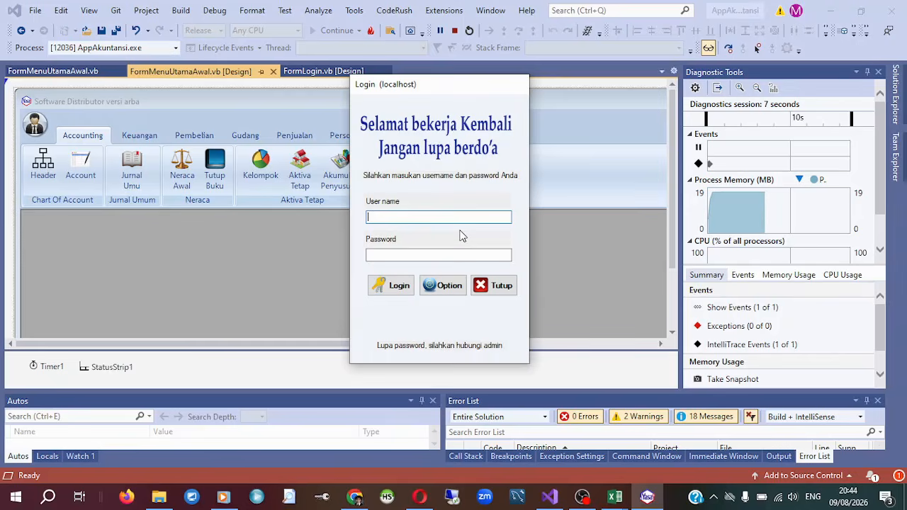
type("yasa")
key("Tab")
type("*******")
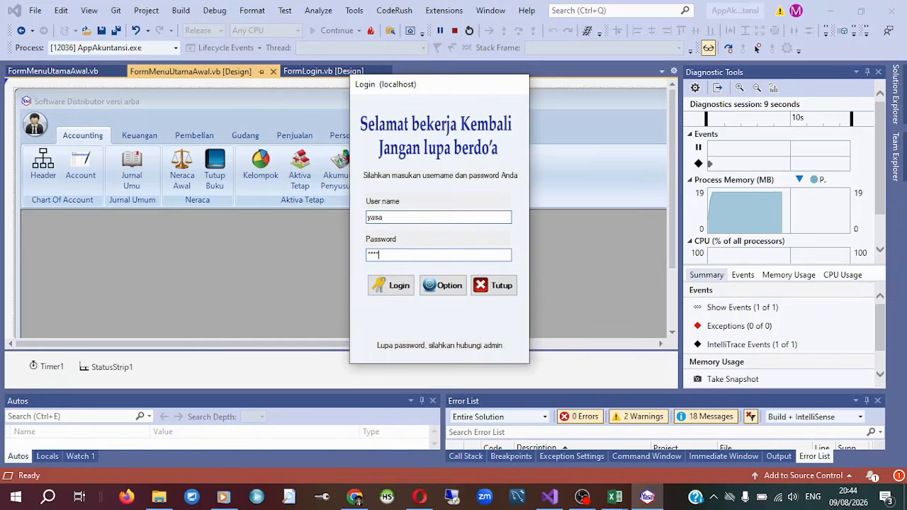
key("Tab")
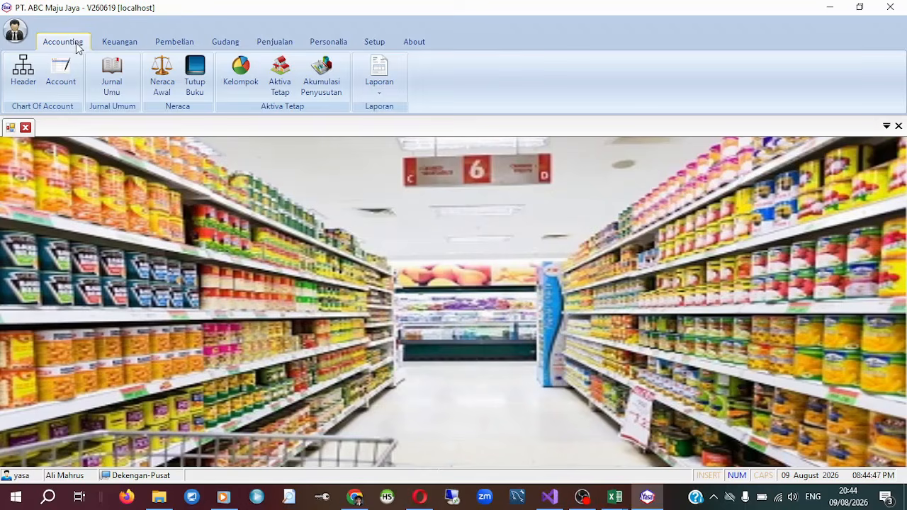
Look through the functions of the Keuangan, Pembelian, Gudang, Penjualan, Personalia and Setup modules, and return to Accounting.
left_click(119, 43)
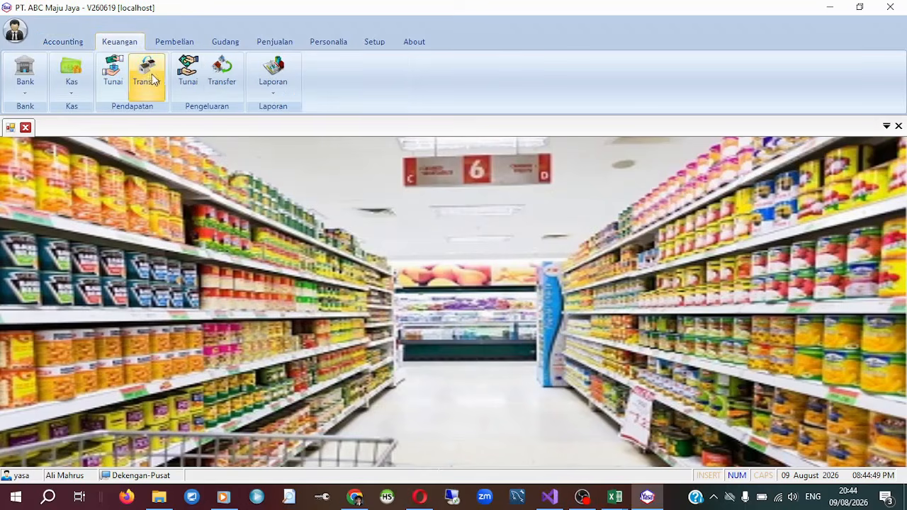
left_click(175, 41)
left_click(226, 42)
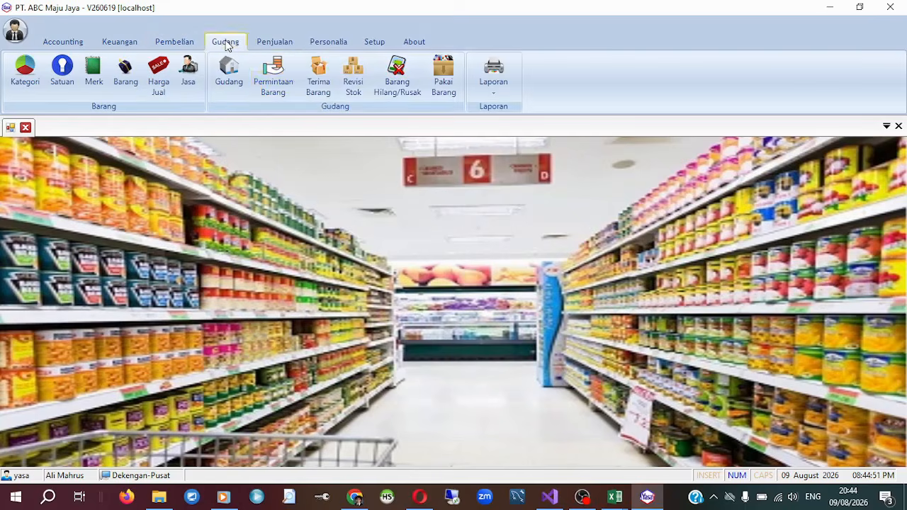
left_click(275, 43)
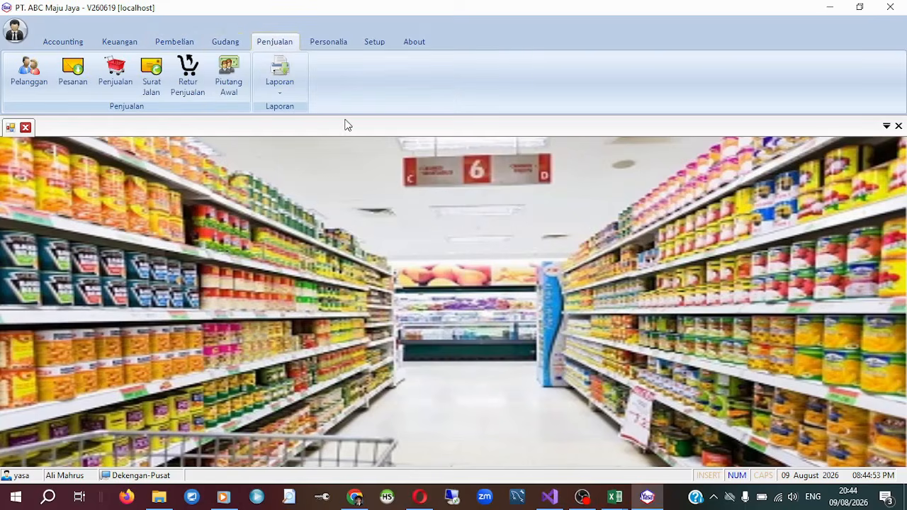
left_click(332, 42)
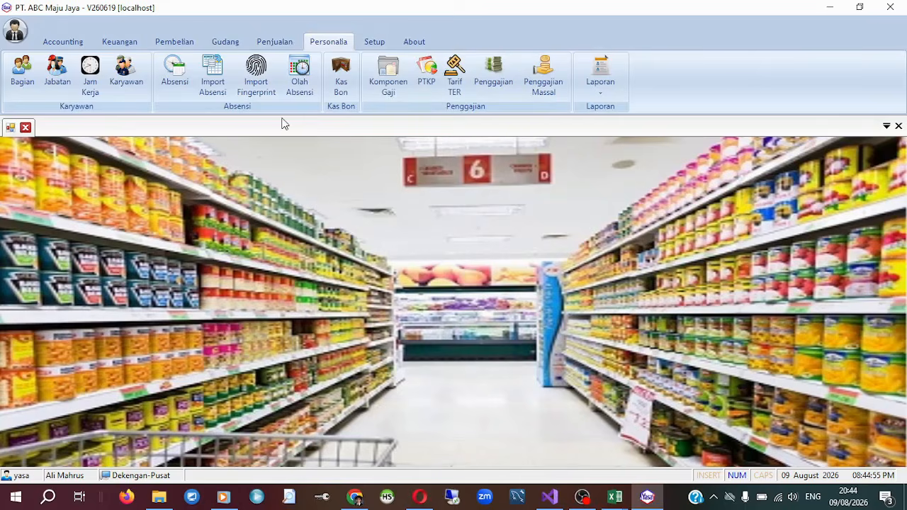
left_click(369, 42)
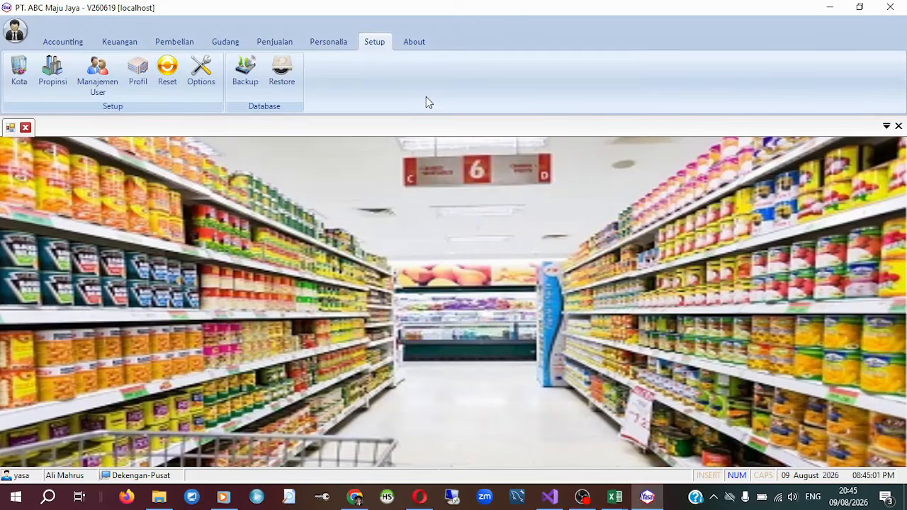
left_click(81, 46)
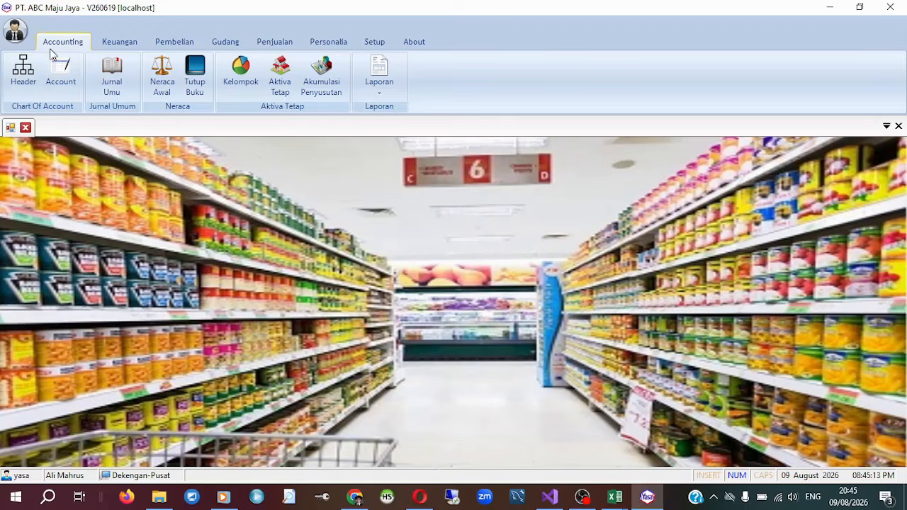
Open the Header and Account lists, and edit account 101.101, saving it with the name Kas Kasir.
left_click(33, 76)
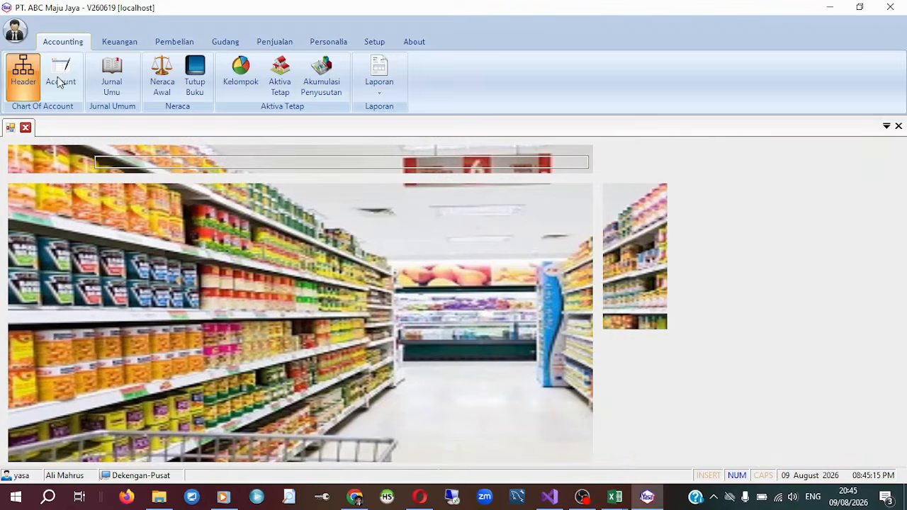
left_click(61, 81)
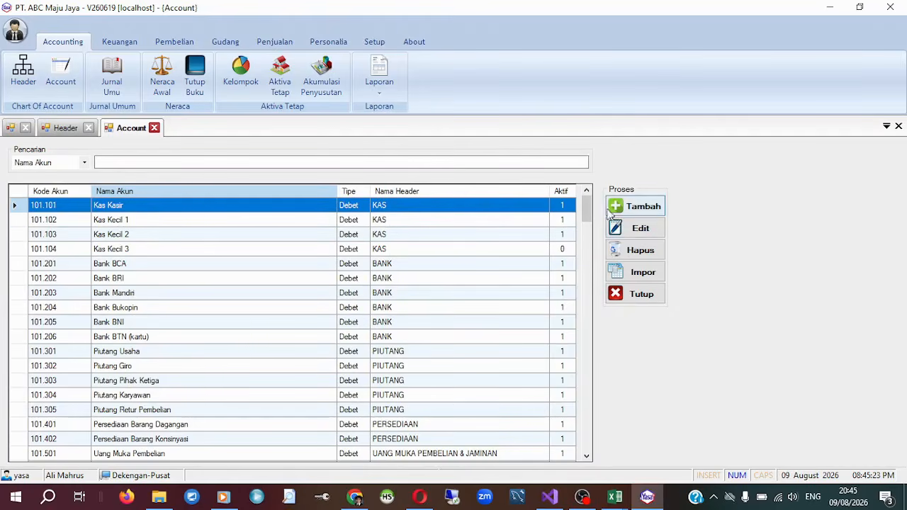
left_click(641, 228)
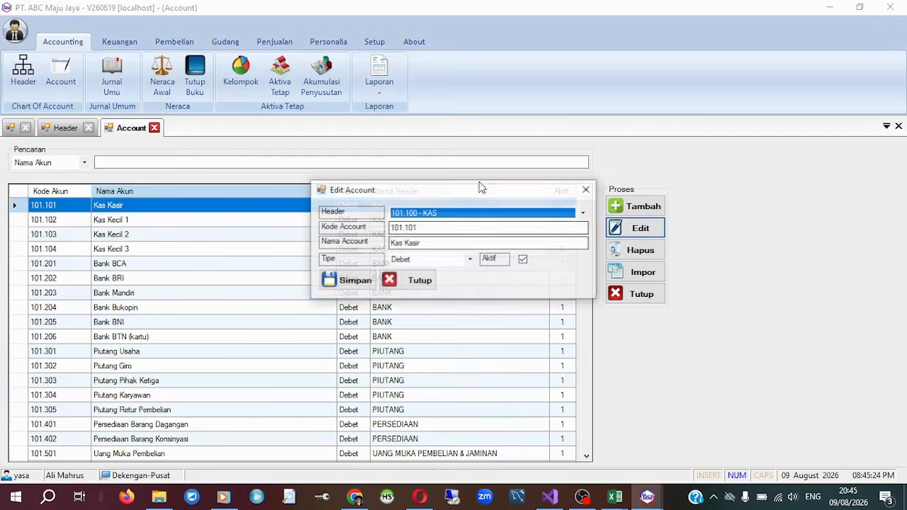
left_click(492, 246)
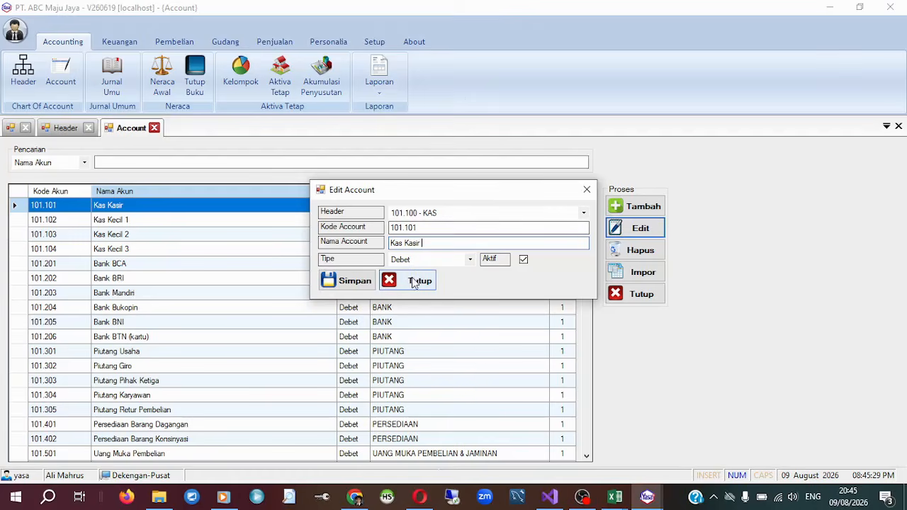
left_click(363, 285)
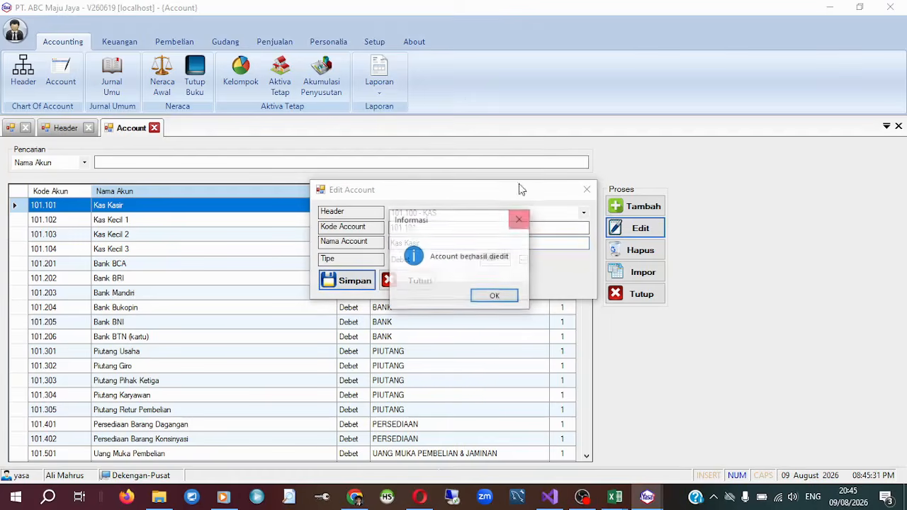
left_click(494, 295)
Open the form for adding an account, look at its Header choices and fields, and close it without saving.
left_click(636, 206)
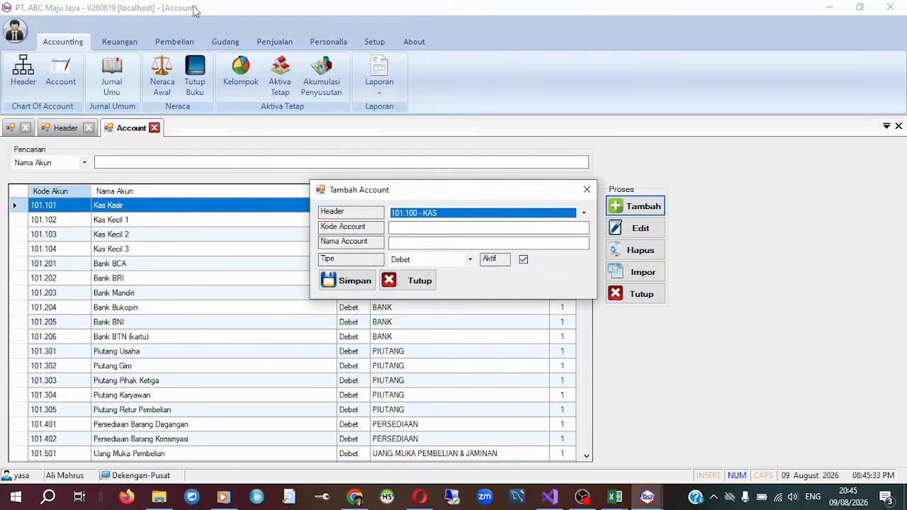
left_click_drag(432, 191, 463, 65)
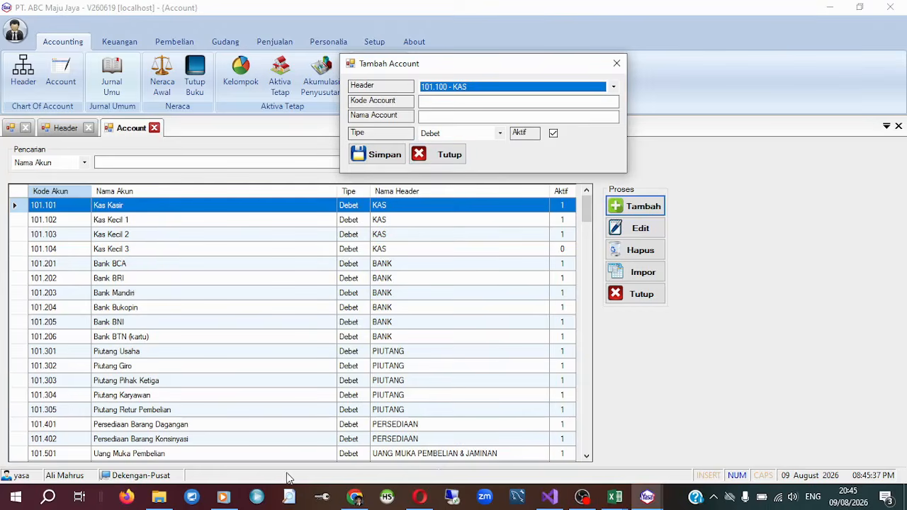
left_click(485, 87)
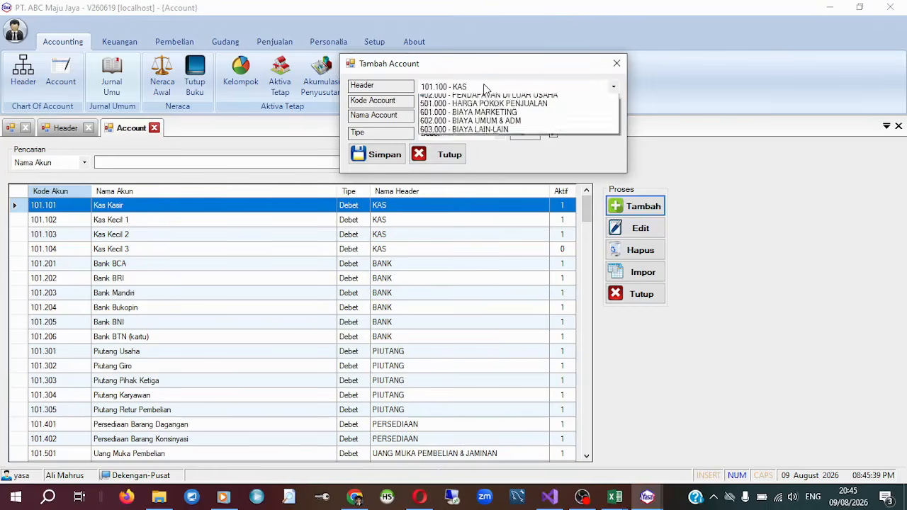
left_click(489, 95)
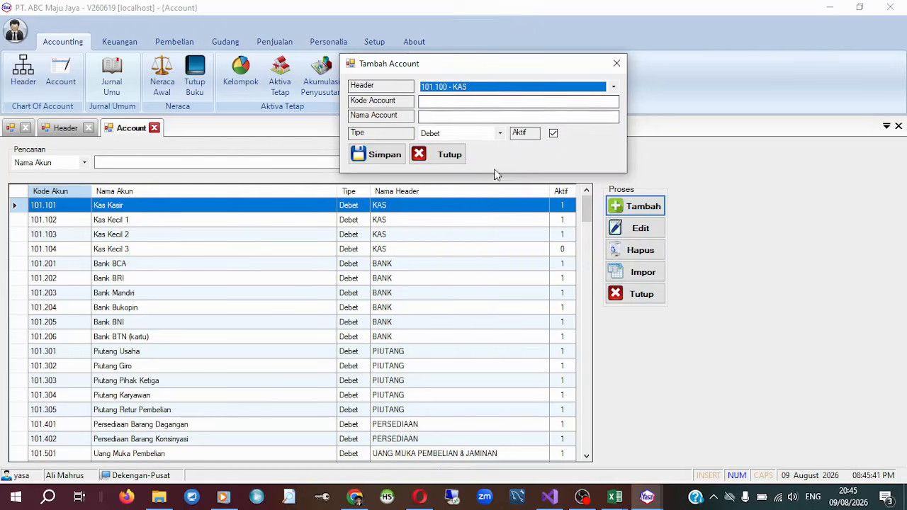
left_click(469, 117)
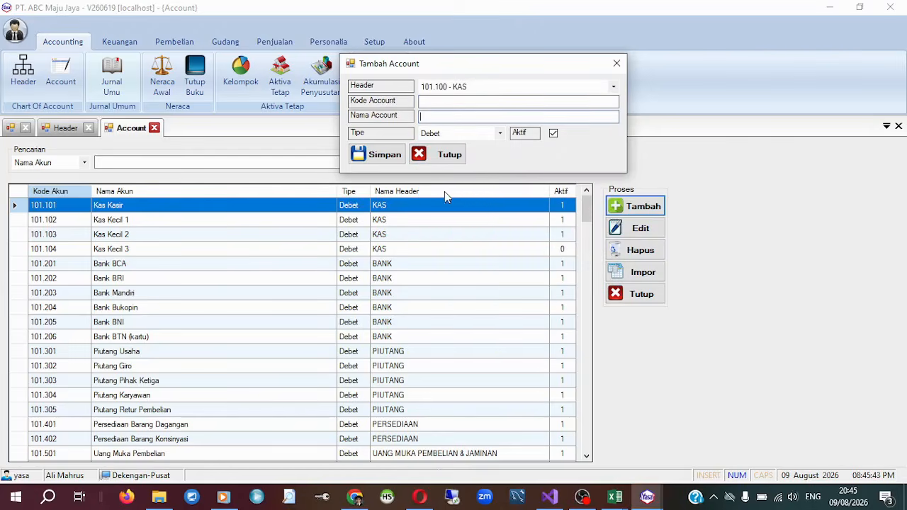
left_click(440, 154)
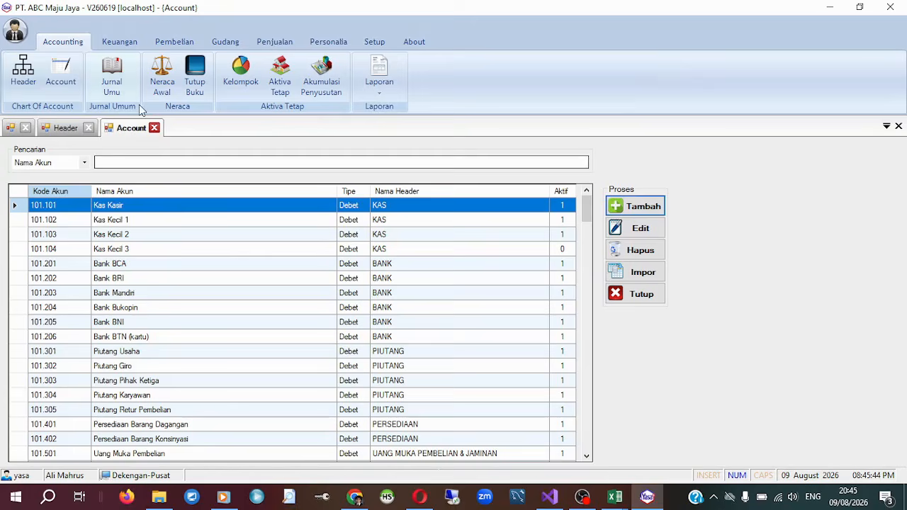
View the Jurnal Umum list, and close the Jurnal Umum, Account and Header lists.
left_click(106, 77)
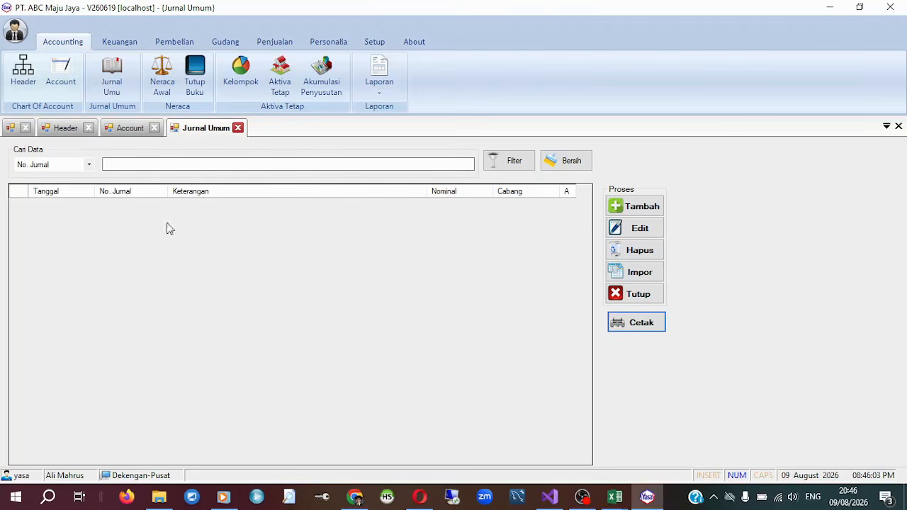
left_click(238, 128)
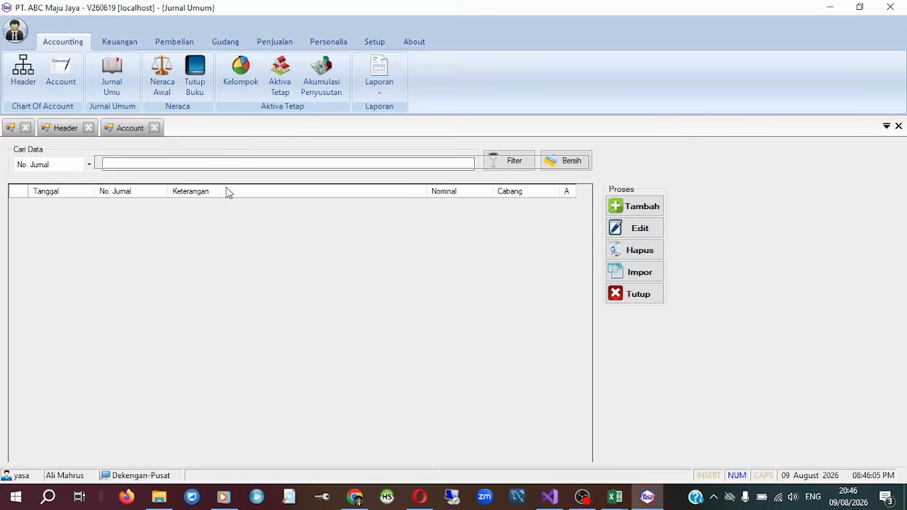
left_click(154, 128)
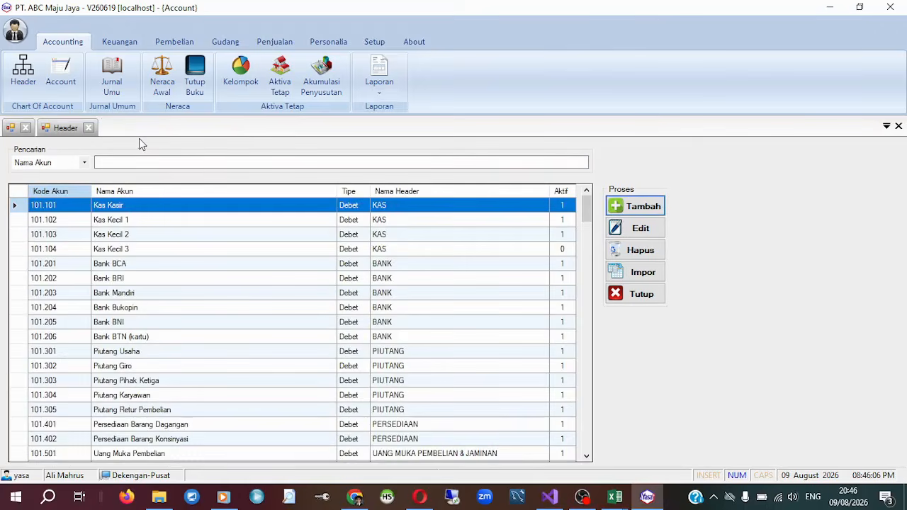
left_click(88, 128)
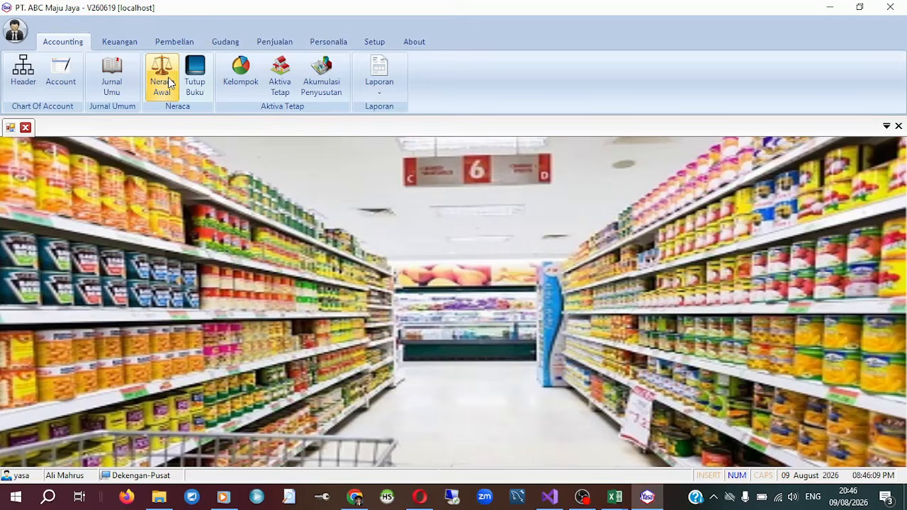
View the opening balances per account in Neraca Awal and close the window.
left_click(163, 78)
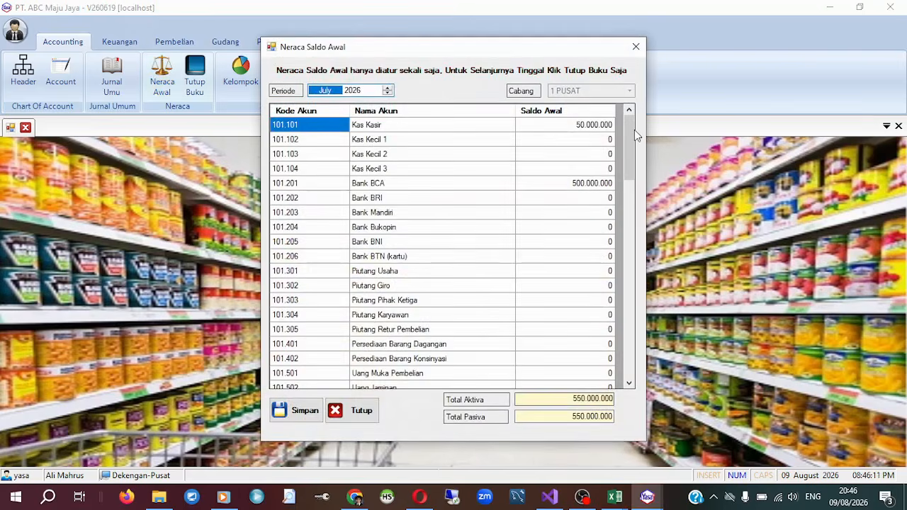
left_click_drag(636, 131, 646, 91)
left_click(635, 47)
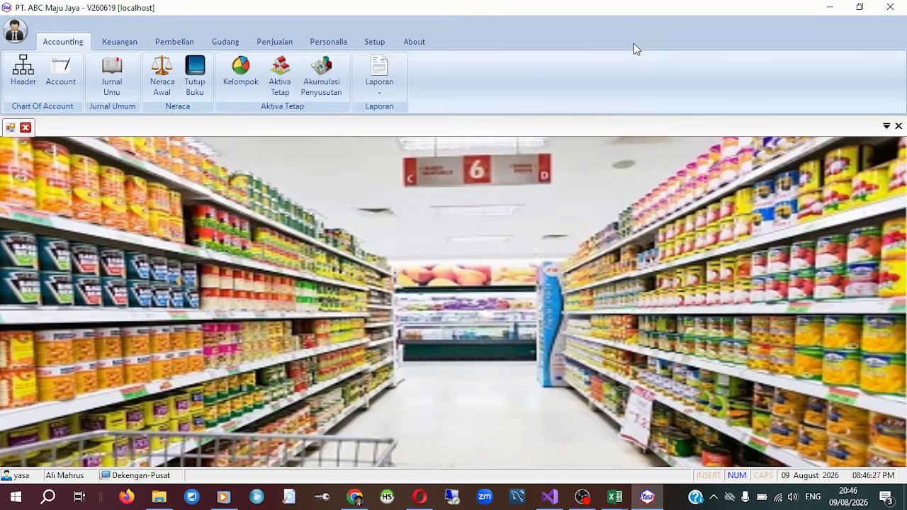
Look through the asset groups in Kelompok Aktiva and the form for adding a group, and close both without saving.
left_click(241, 75)
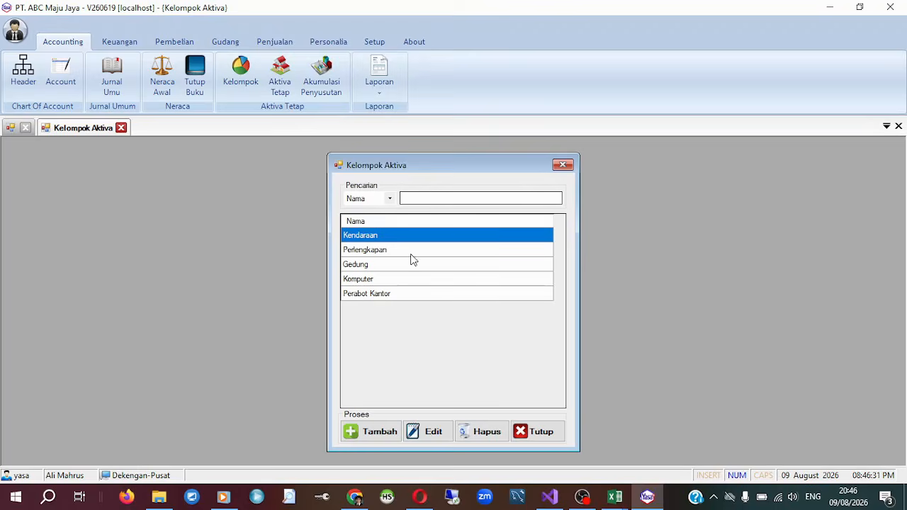
left_click(390, 250)
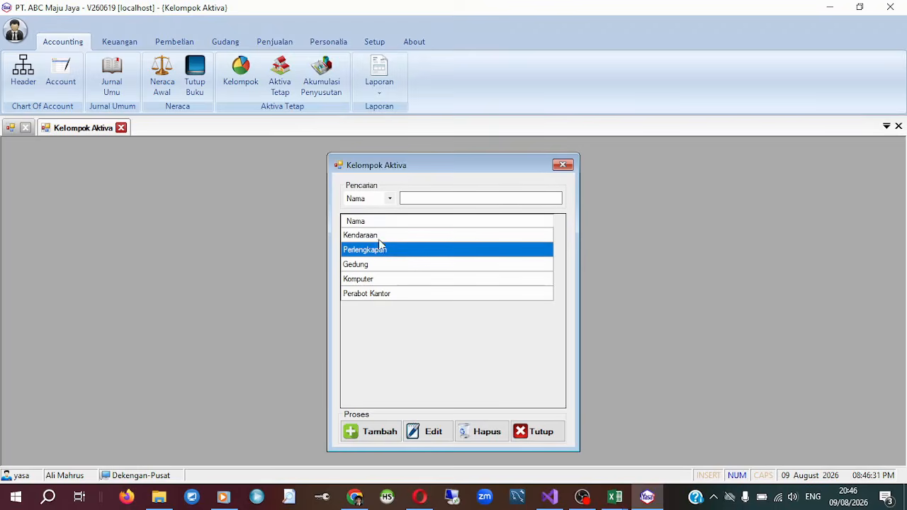
left_click(380, 239)
left_click(386, 252)
left_click(393, 265)
left_click(399, 280)
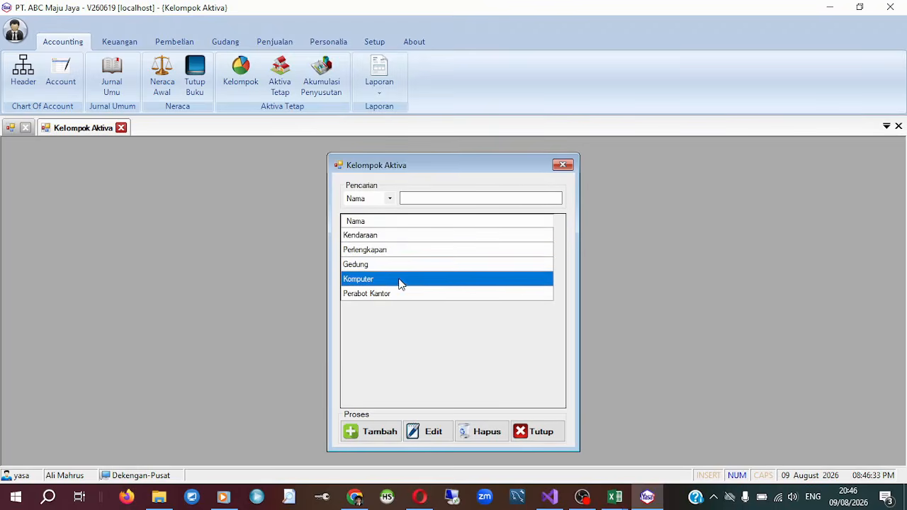
left_click(405, 296)
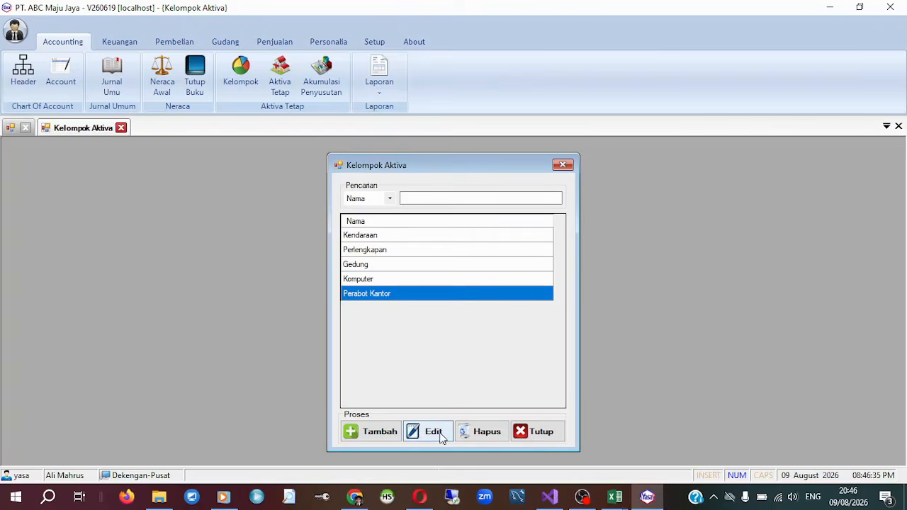
left_click(369, 431)
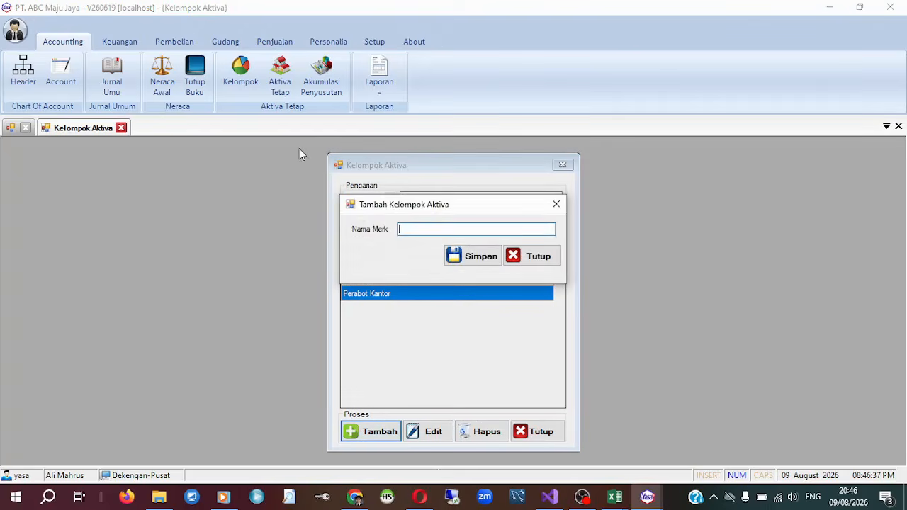
left_click(556, 205)
left_click(562, 164)
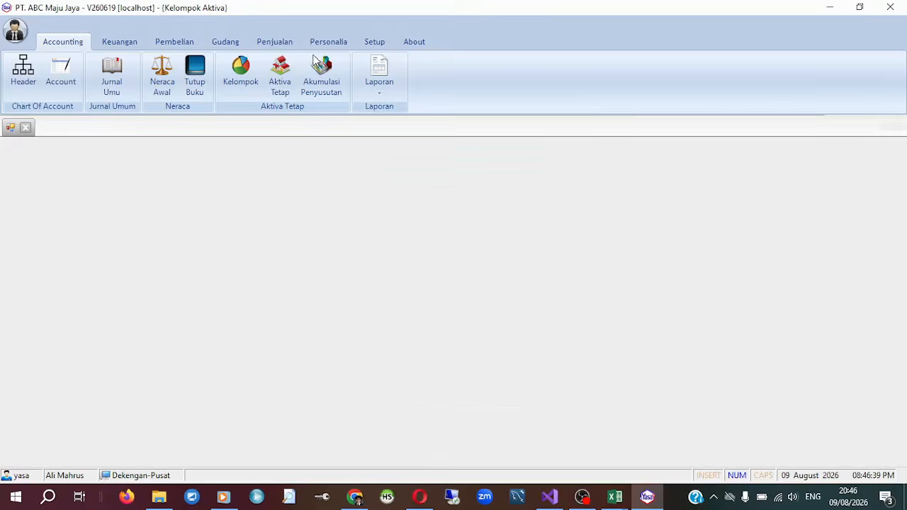
Open the Aktiva Tetap list and start adding a new fixed asset.
left_click(279, 76)
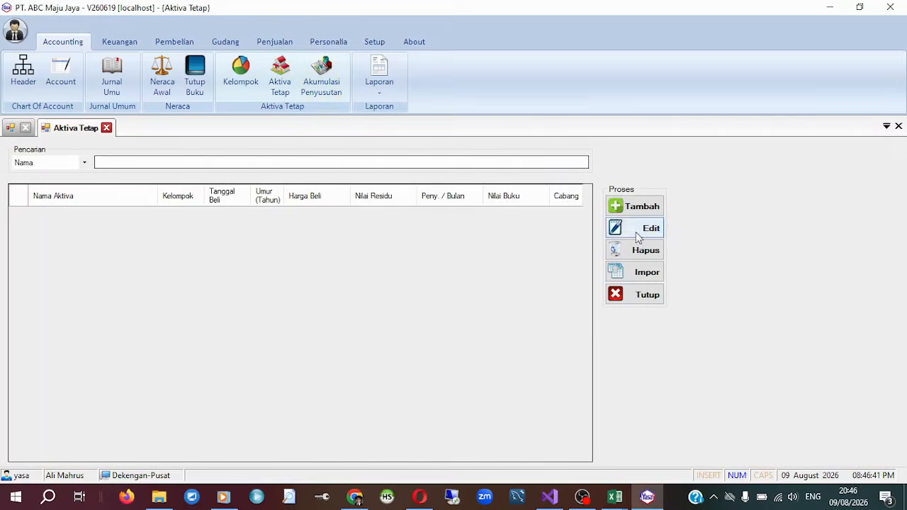
left_click(657, 212)
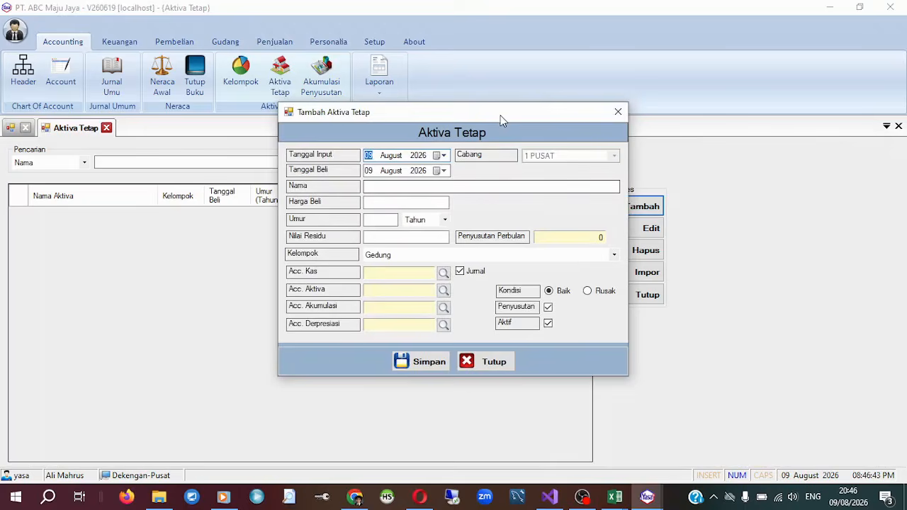
left_click_drag(503, 116, 460, 70)
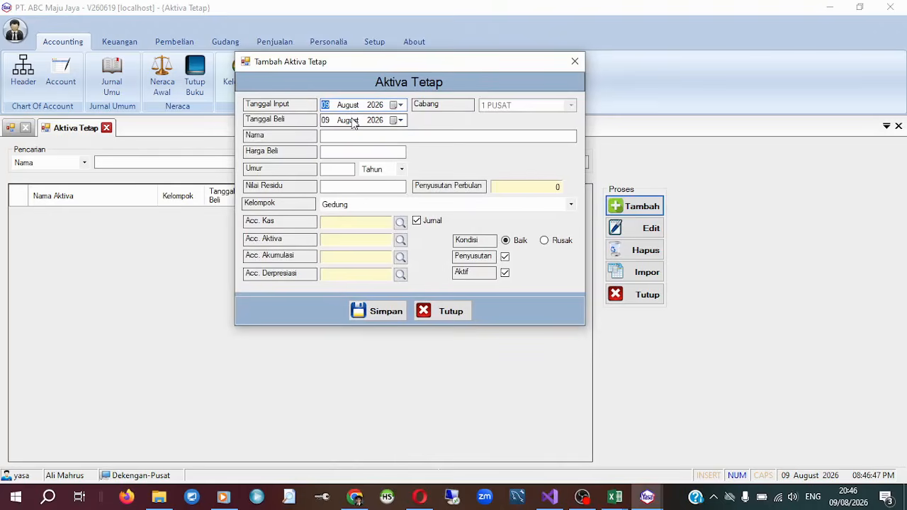
Examine the new fixed asset form's fields, the Kelompok field and the account list for Acc. Kas.
left_click(381, 139)
left_click(356, 154)
left_click(374, 186)
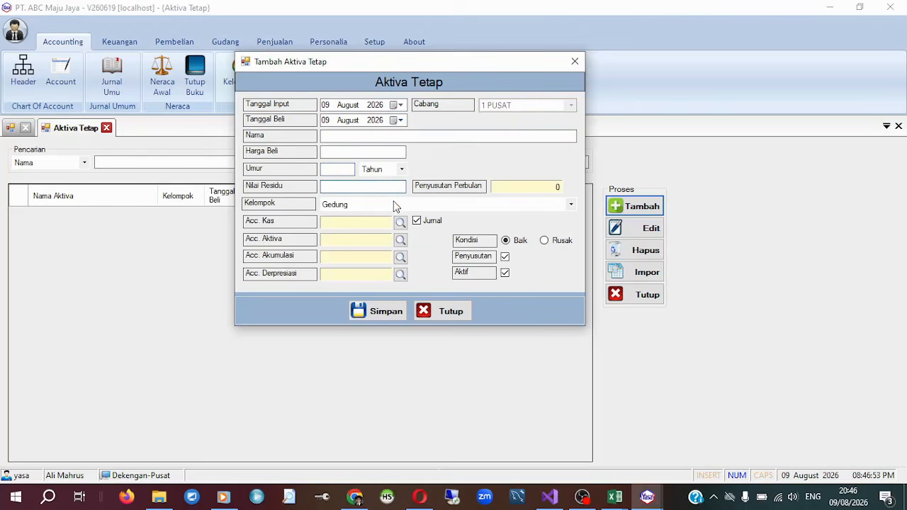
left_click(394, 206)
left_click(567, 131)
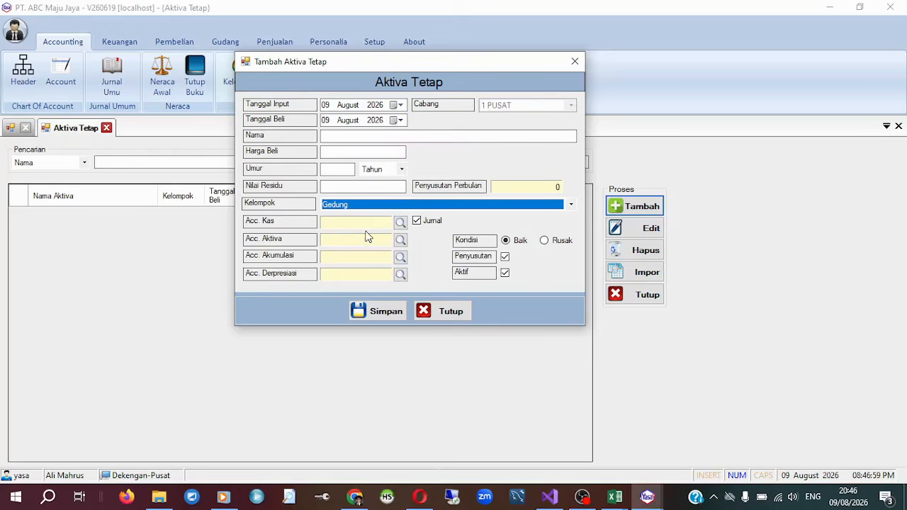
left_click(402, 224)
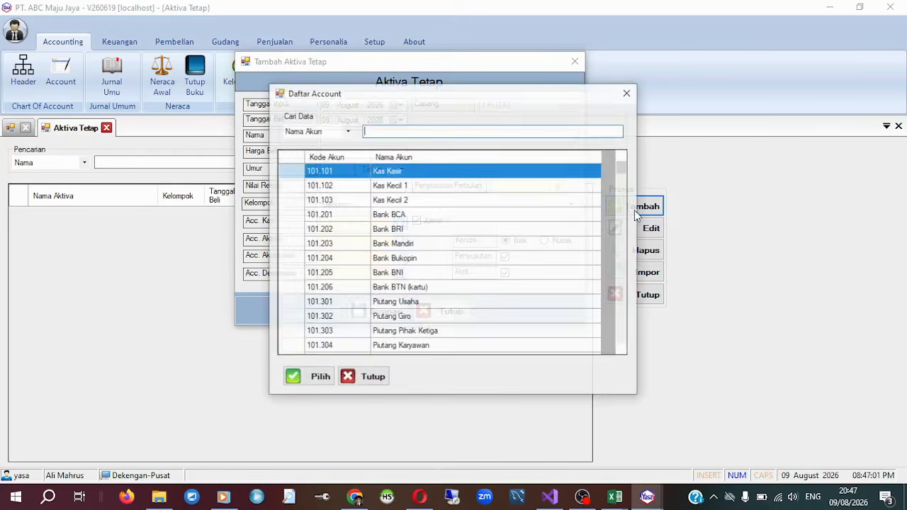
left_click(627, 94)
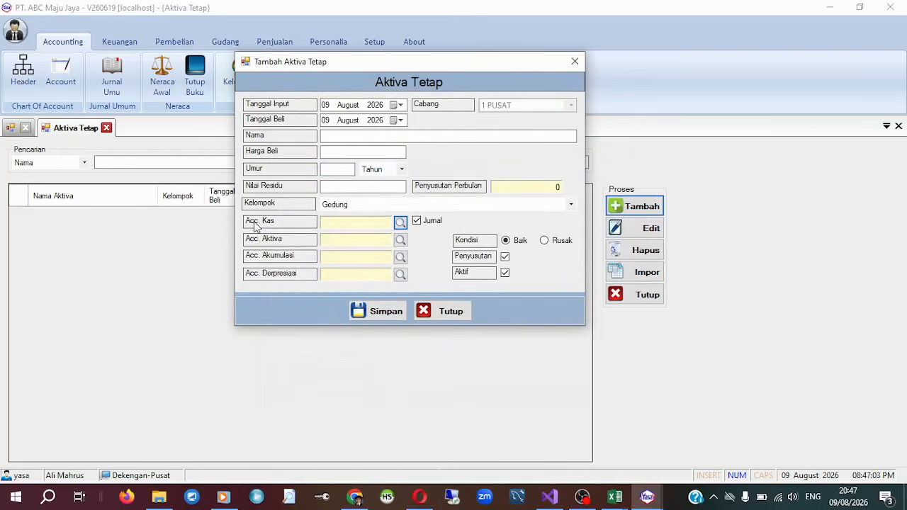
left_click(448, 313)
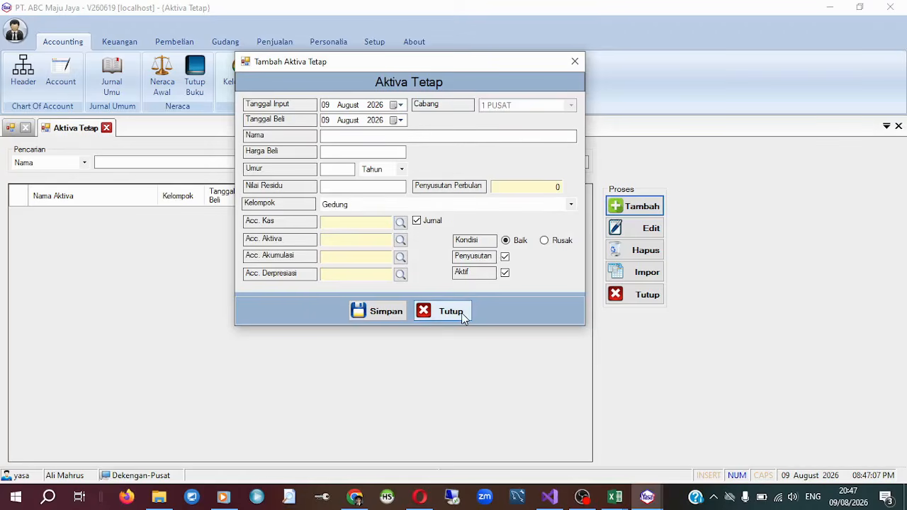
Enter the fixed asset Mobil Innova with Harga Beli 250.000.000, Umur 15 Tahun and Nilai Residu 80.000.000.
left_click(386, 134)
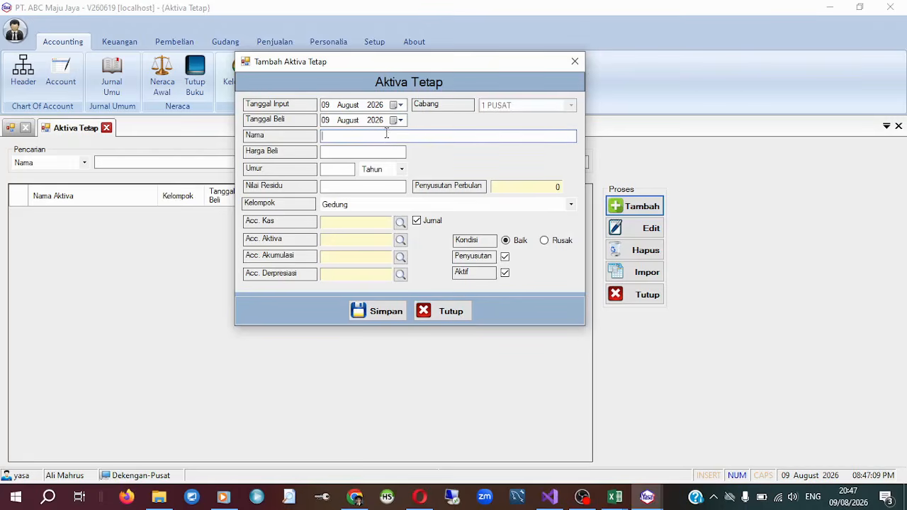
type("Mobil Innova")
key("Tab")
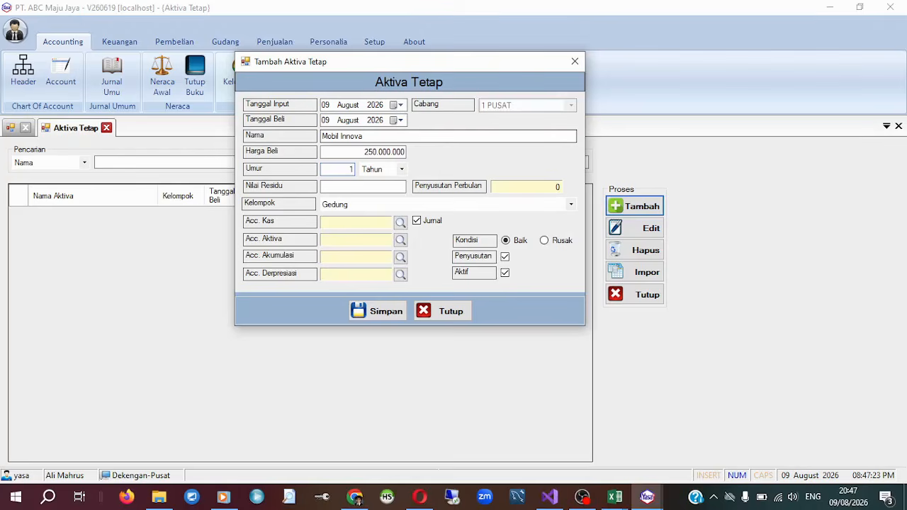
key("Tab")
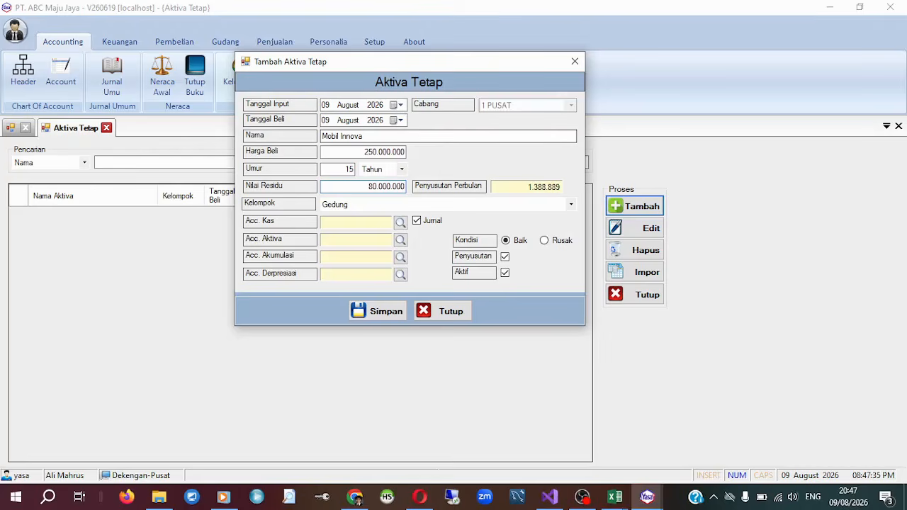
key("Tab")
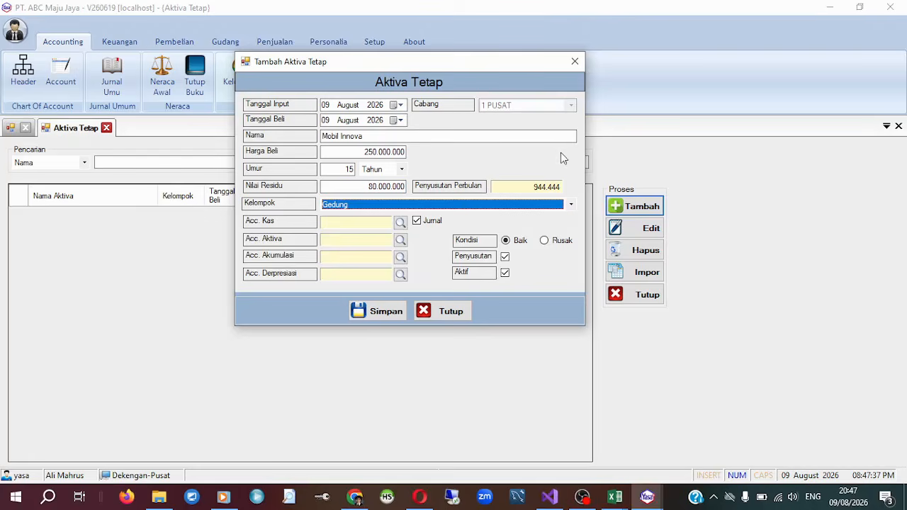
Set the Mobil Innova asset's Kelompok to Kendaraan.
left_click(530, 203)
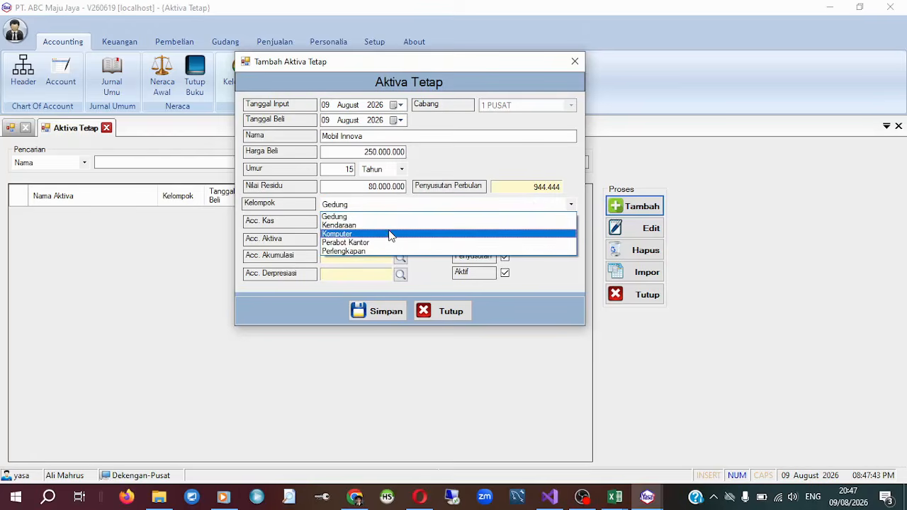
left_click(380, 236)
left_click(393, 205)
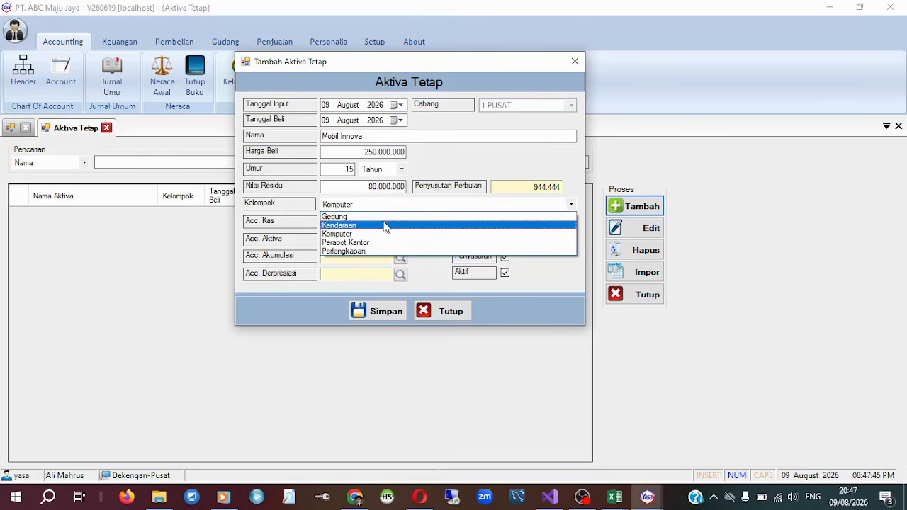
left_click(385, 226)
Assign account 101.201 Bank BCA as the asset's Acc. Kas.
left_click(400, 224)
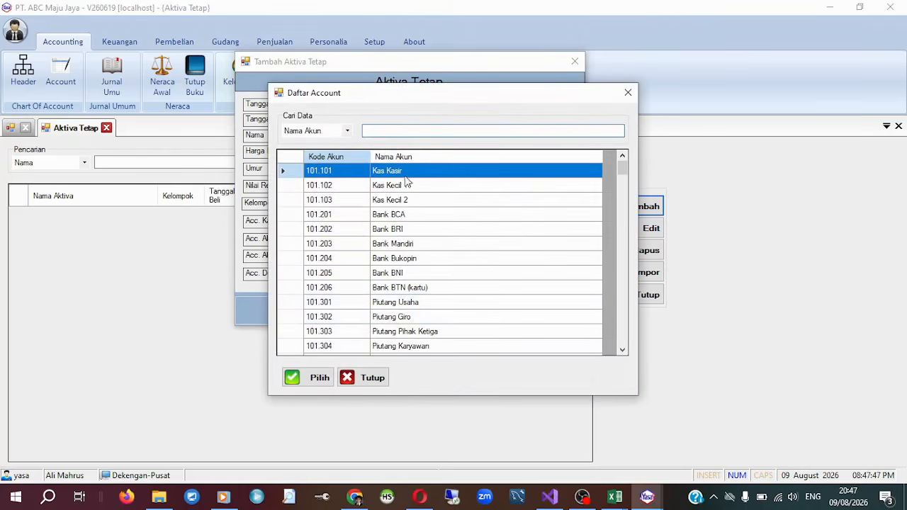
left_click(411, 215)
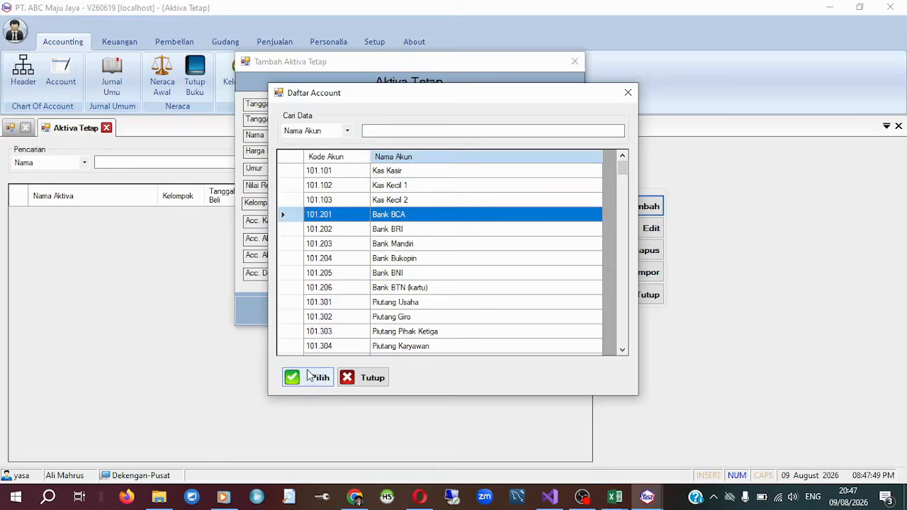
left_click(318, 378)
Assign account 102.103 Harga Perolehan - Kendaraan as the asset's Acc. Aktiva, finding it with "kenda".
left_click(400, 239)
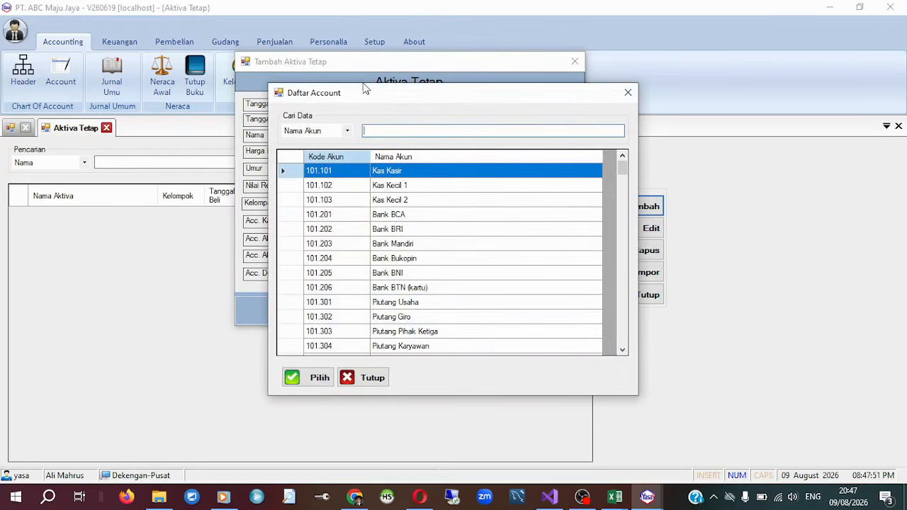
left_click_drag(365, 88, 578, 54)
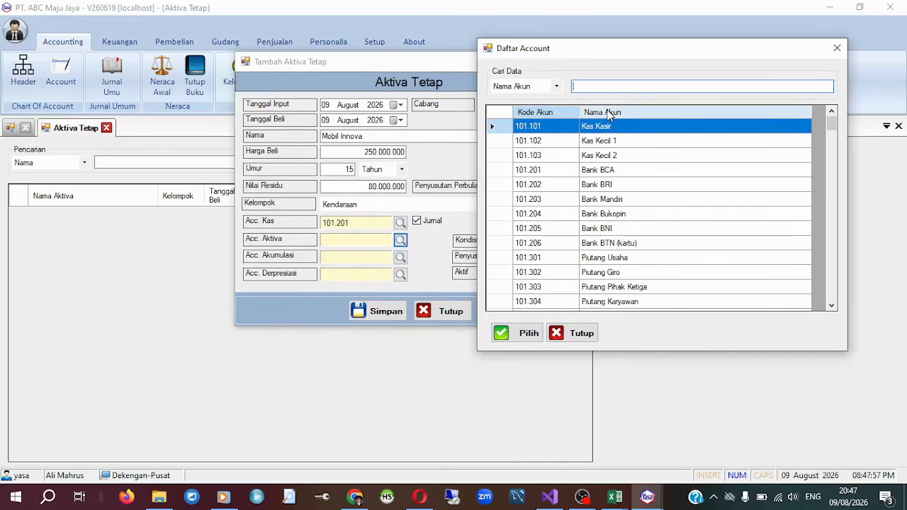
type("kenda")
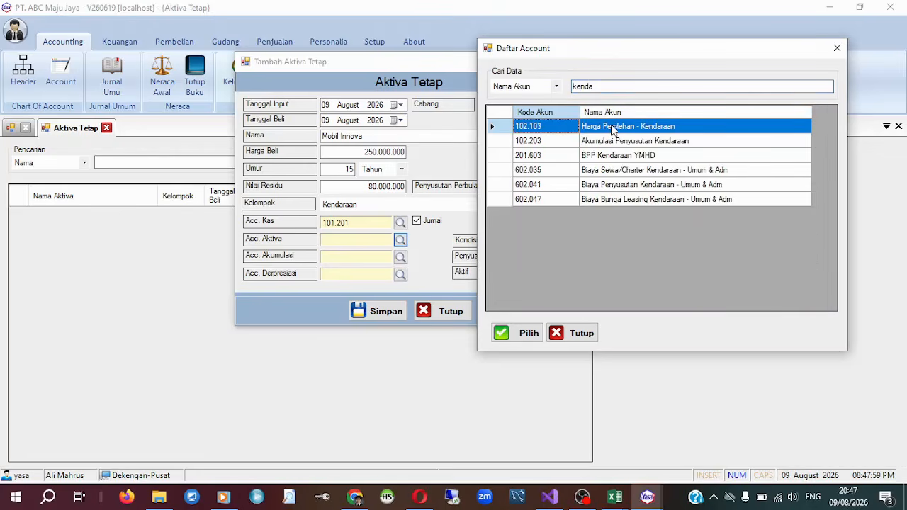
left_click(623, 128)
left_click(525, 333)
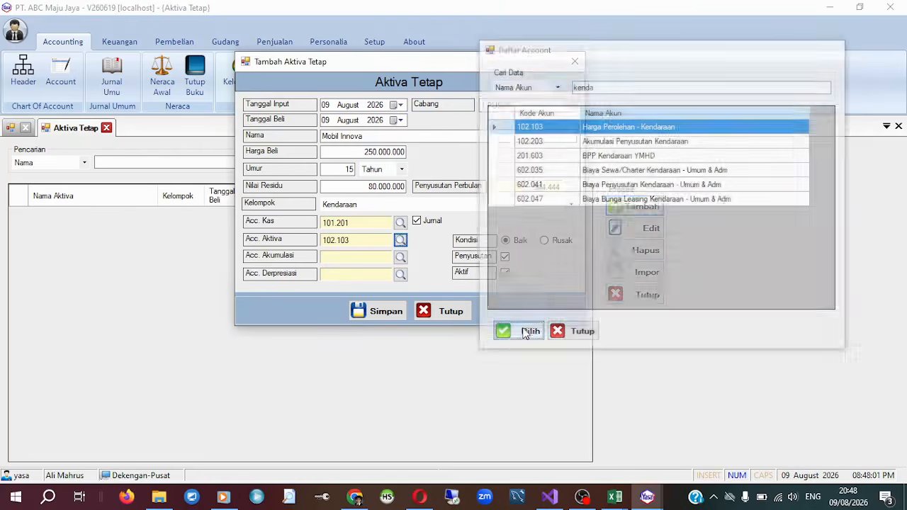
Assign account 102.203 Akumulasi Penyusutan Kendaraan as the asset's Acc. Akumulasi, finding it with "akumu".
left_click(401, 257)
left_click_drag(445, 95, 579, 74)
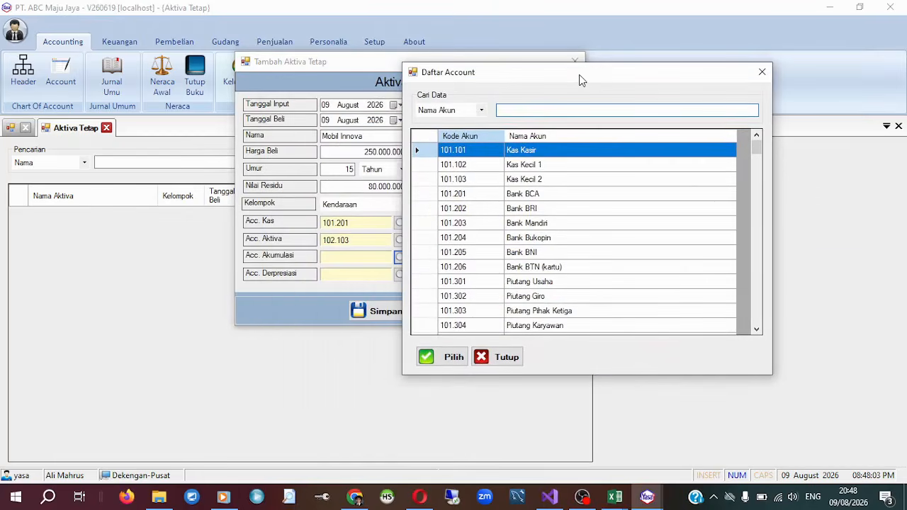
type("akumu")
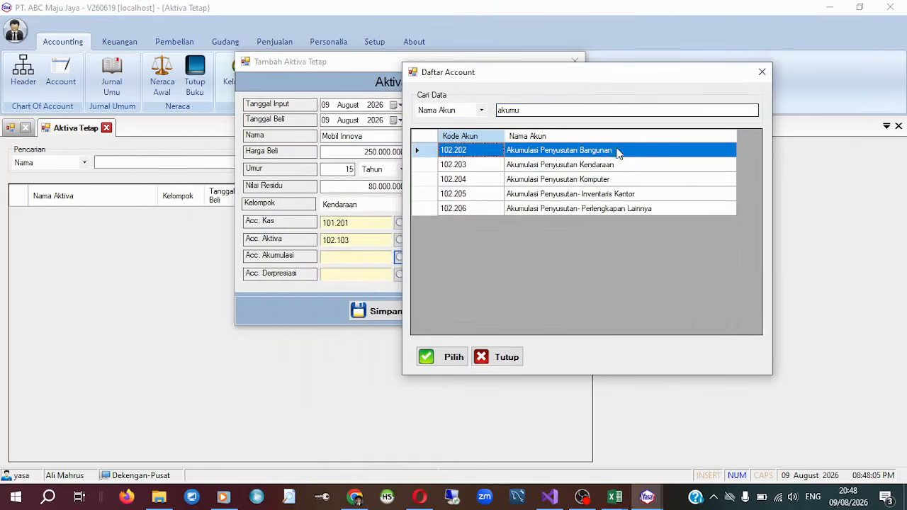
left_click(609, 165)
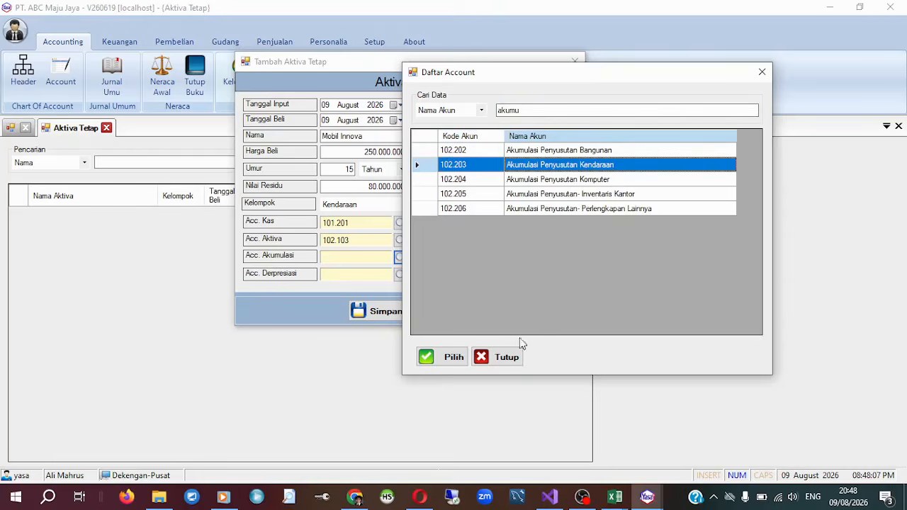
left_click(451, 357)
Assign account 602.041 Biaya Penyusutan Kendaraan - Umum & Adm as the asset's Acc. Derpresiasi and save the Mobil Innova asset.
left_click(401, 275)
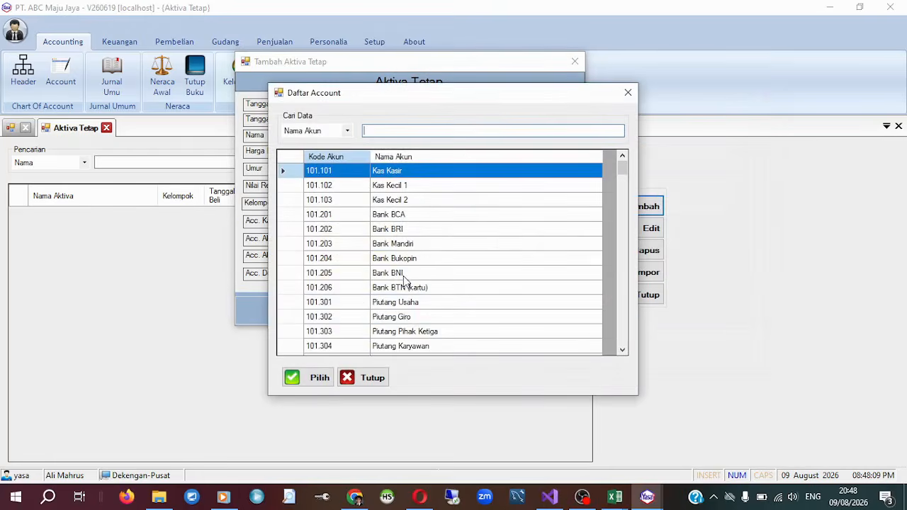
type("kenda")
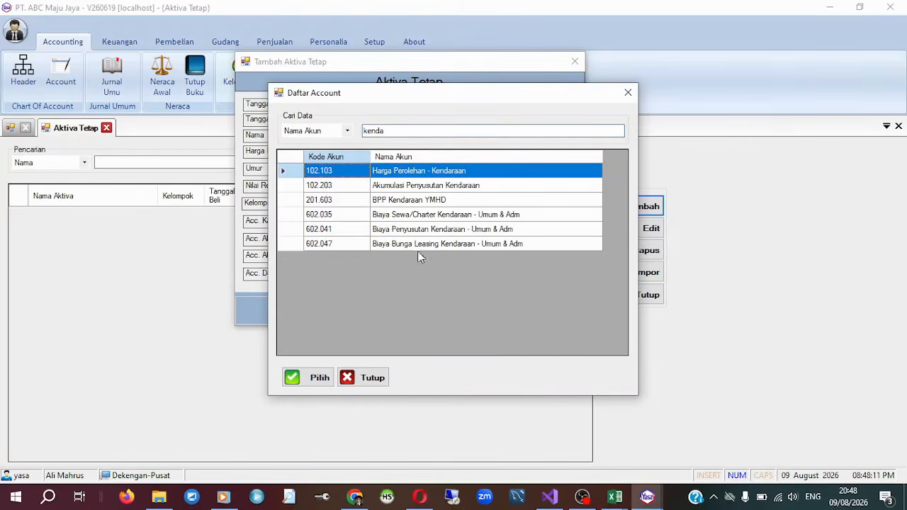
left_click(433, 229)
left_click(436, 186)
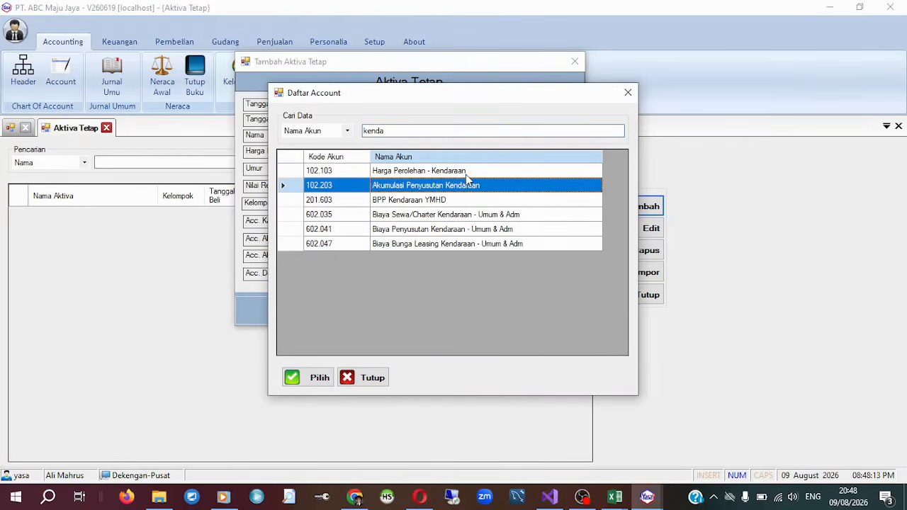
left_click(461, 231)
left_click(316, 379)
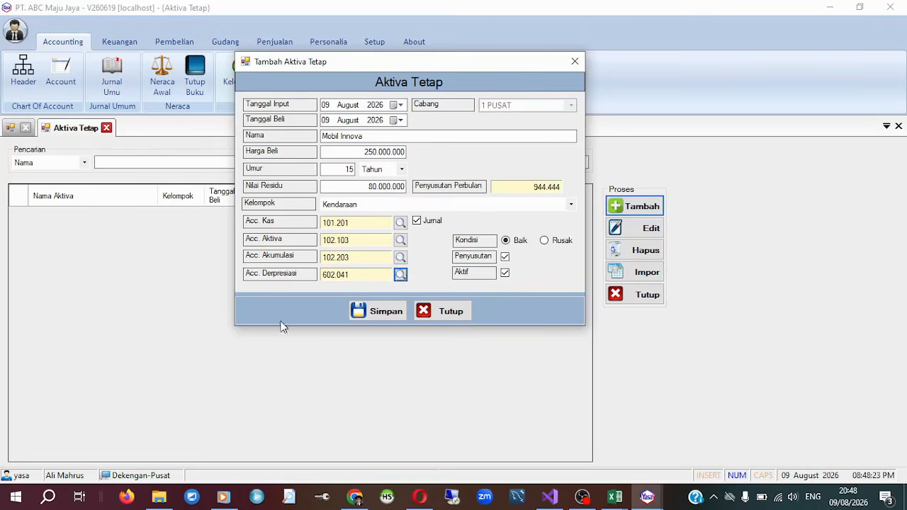
left_click(361, 310)
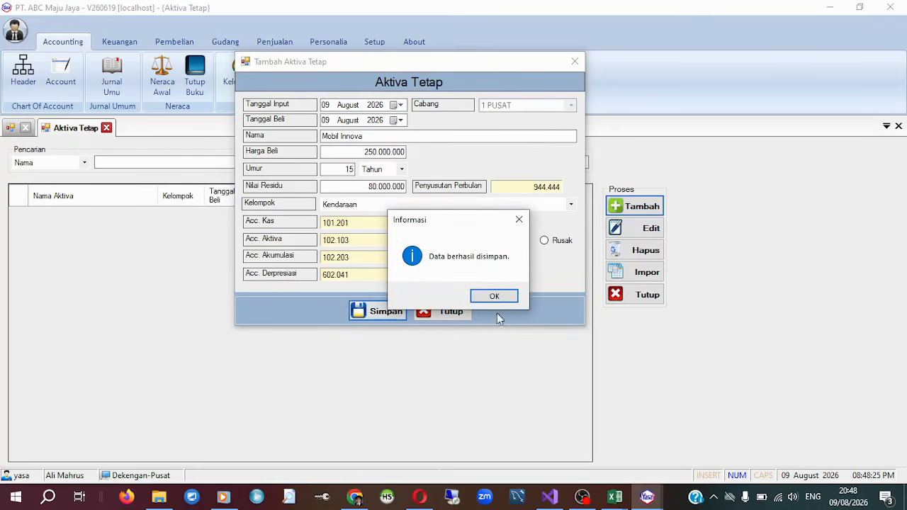
left_click(494, 296)
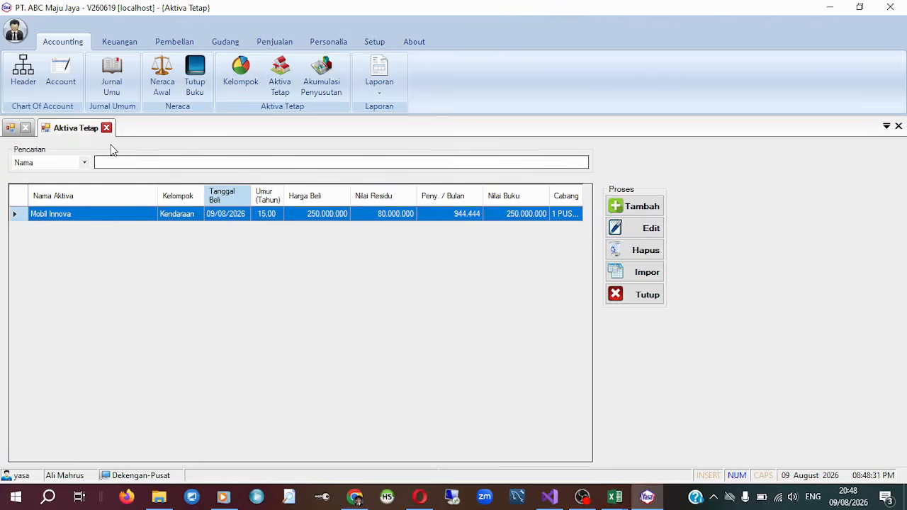
Review the debit and credit lines of the Mobil Innova purchase entry in Jurnal Umum.
left_click(112, 80)
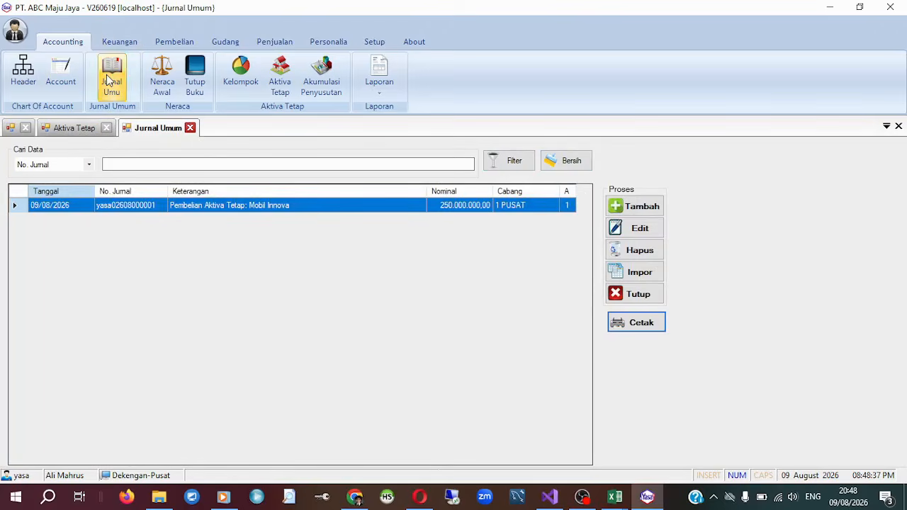
left_click(640, 228)
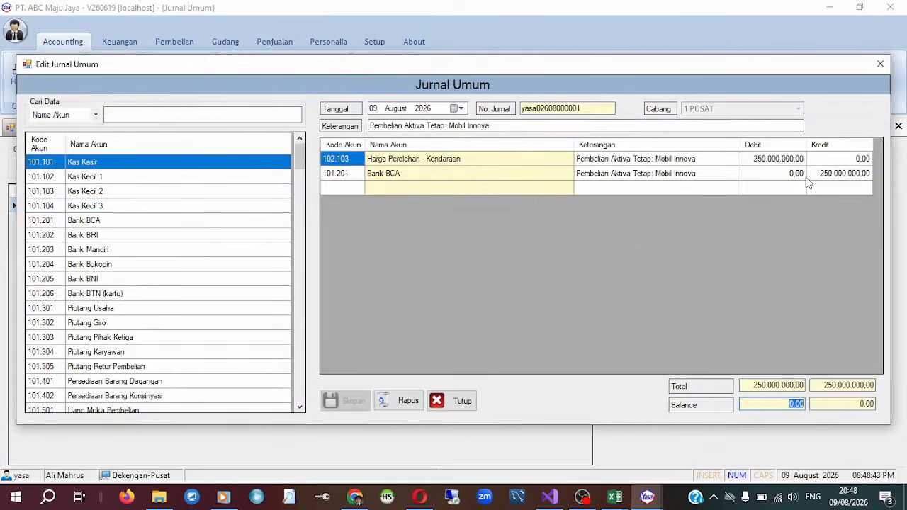
left_click(882, 64)
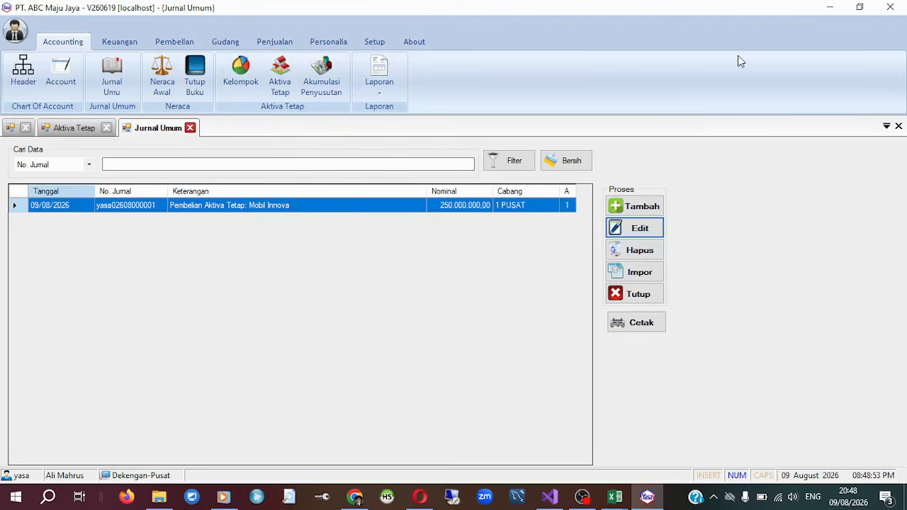
Generate the August 2026 depreciation journal for branch 1 PUSAT in Akumulasi Penyusutan.
left_click(312, 69)
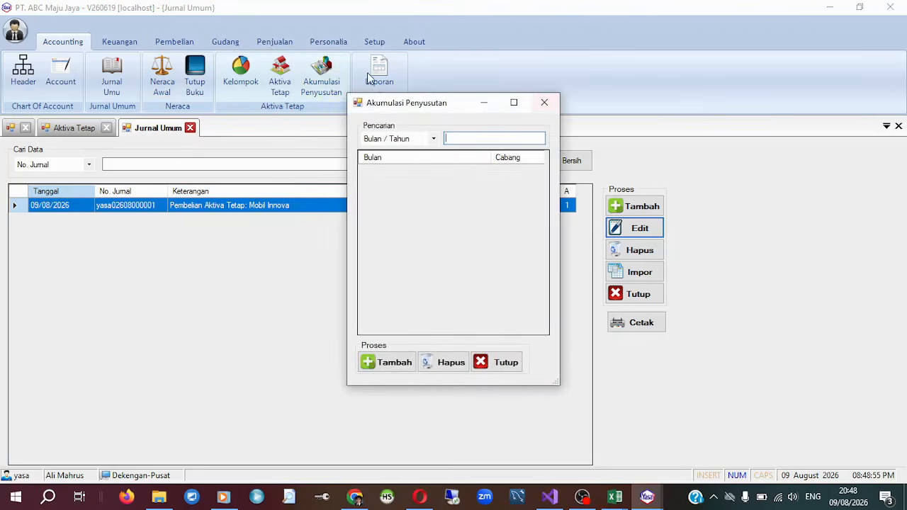
left_click_drag(443, 106, 567, 76)
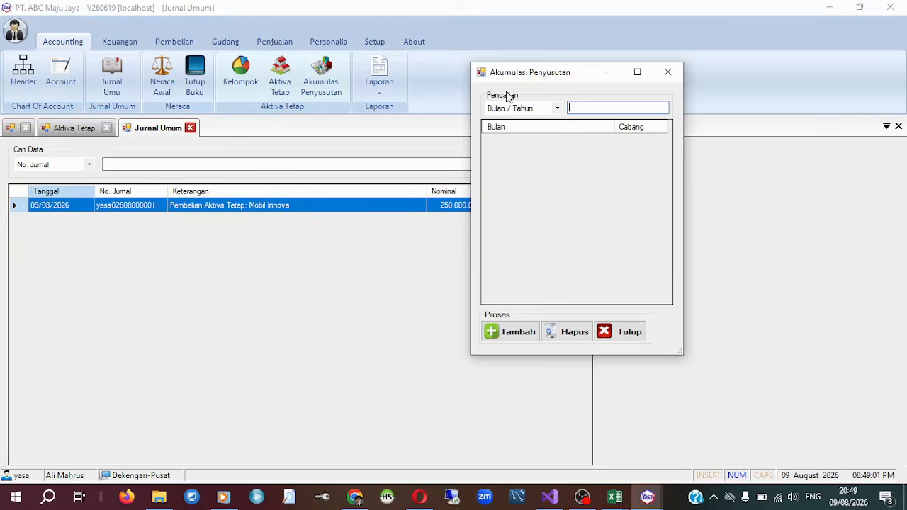
left_click(495, 343)
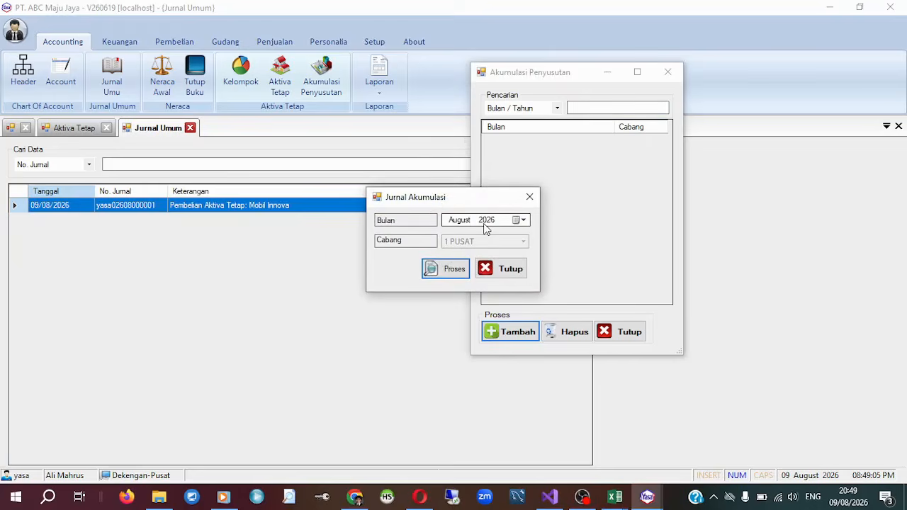
left_click(447, 276)
left_click_drag(436, 218, 579, 133)
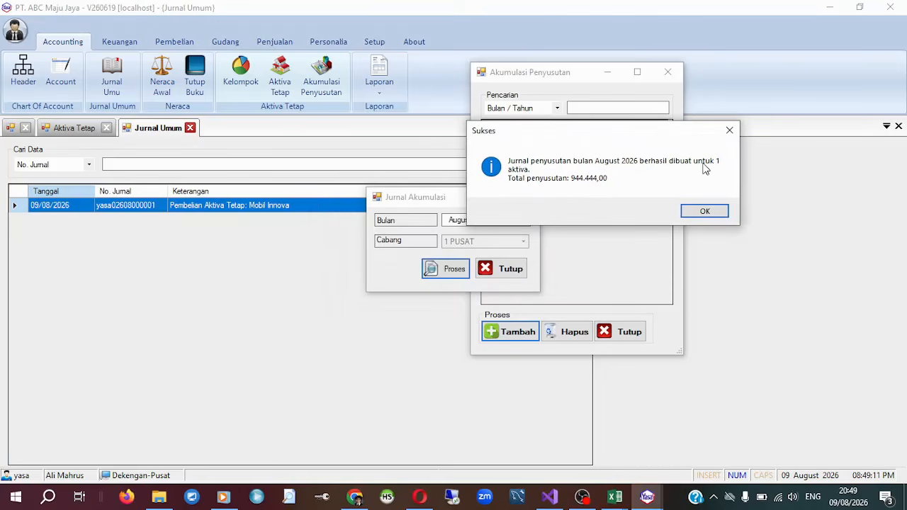
left_click_drag(588, 136, 542, 193)
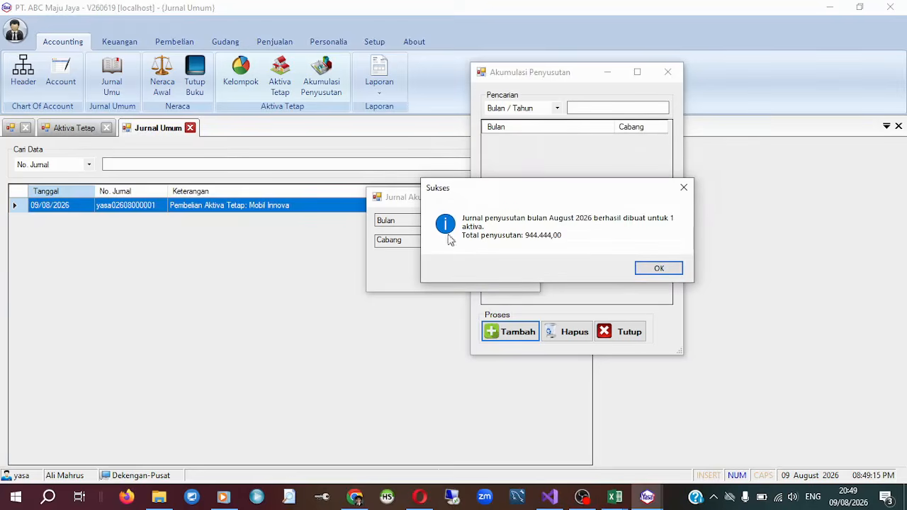
left_click(669, 265)
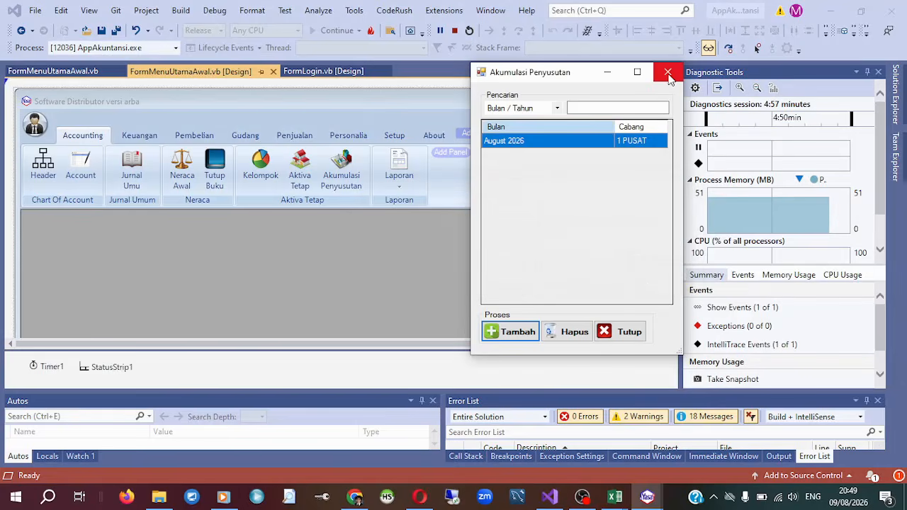
left_click(668, 73)
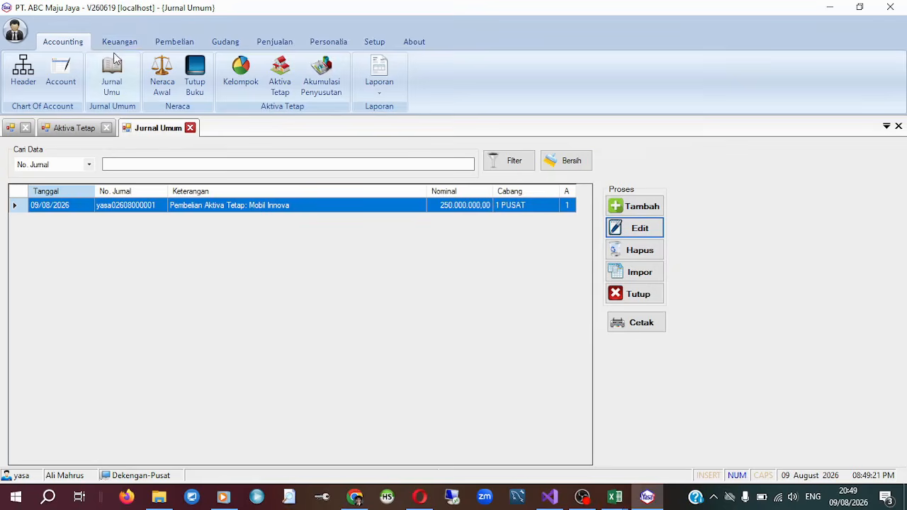
Refresh the Jurnal Umum list and review the lines of the entry Penyusutan bulan August 2026.
left_click(578, 162)
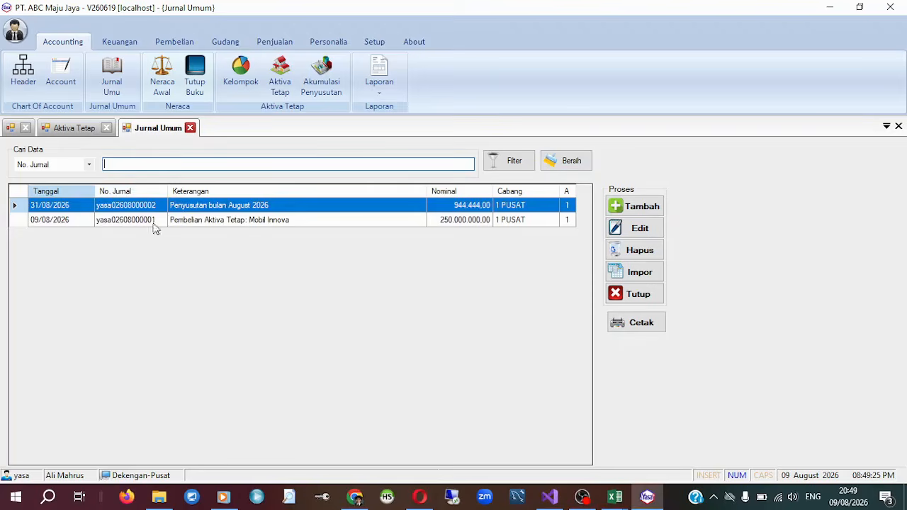
left_click(231, 210)
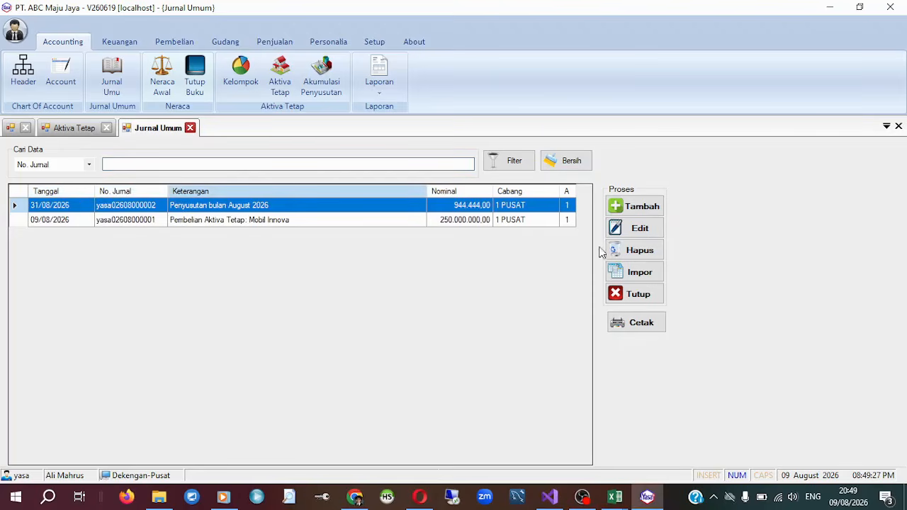
left_click(655, 234)
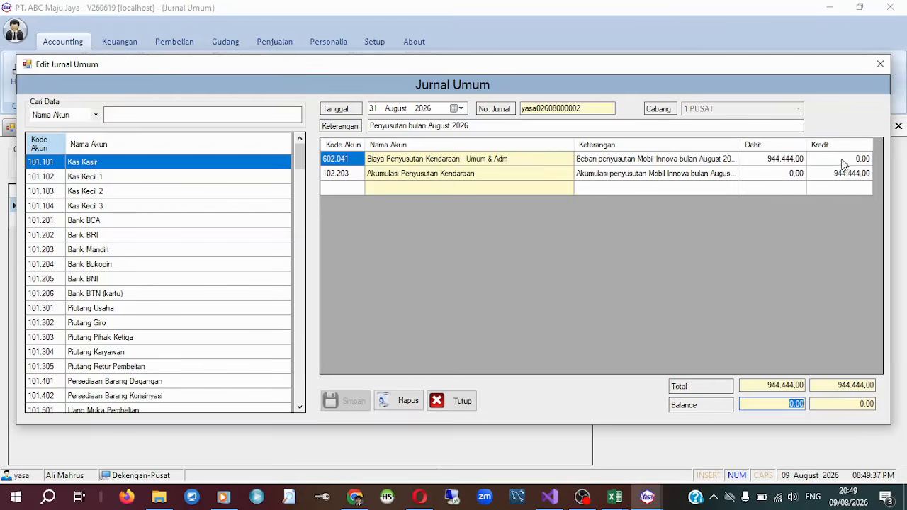
left_click(881, 63)
Review the saved Mobil Innova record in the Aktiva Tetap list and close it unchanged.
left_click(81, 129)
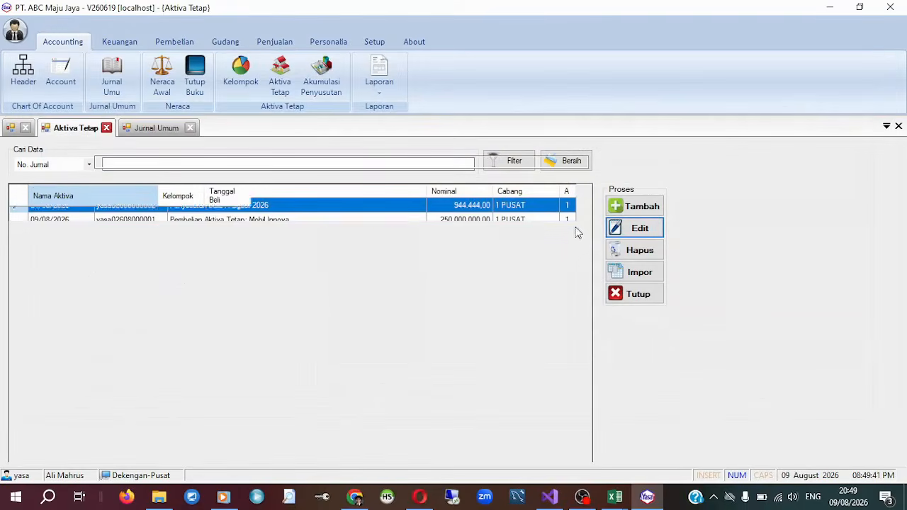
left_click(651, 228)
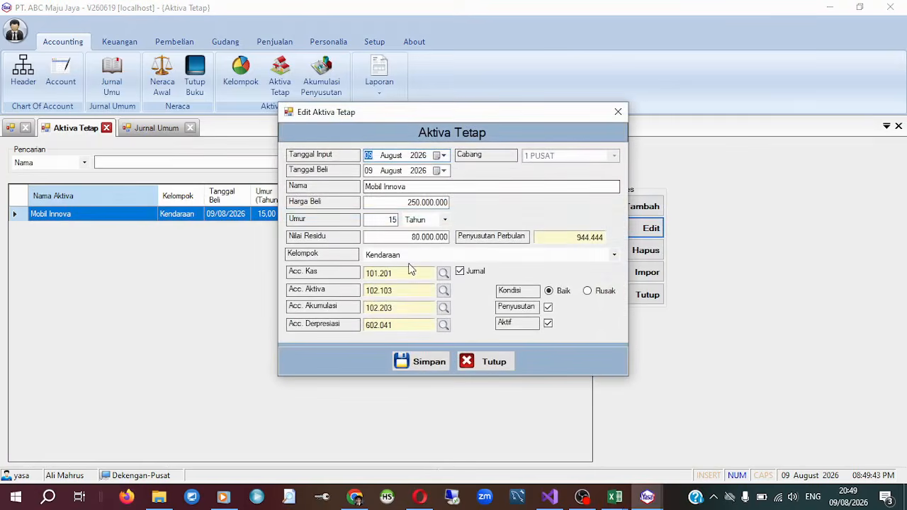
left_click(619, 112)
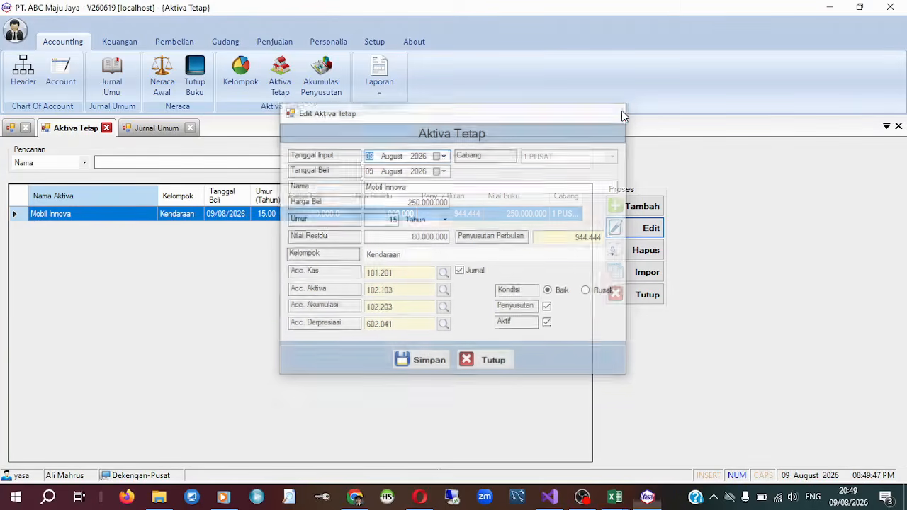
Look over the commands available in the Keuangan and Pembelian modules.
left_click(116, 41)
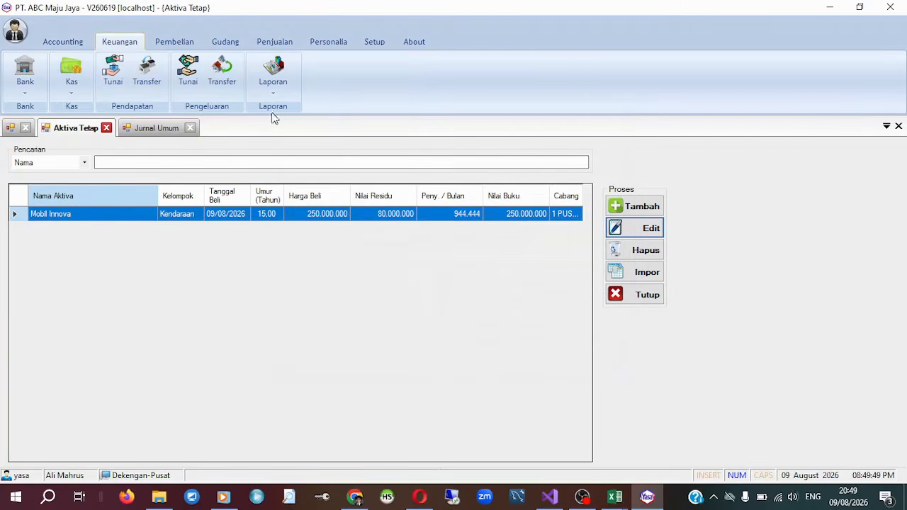
left_click(84, 44)
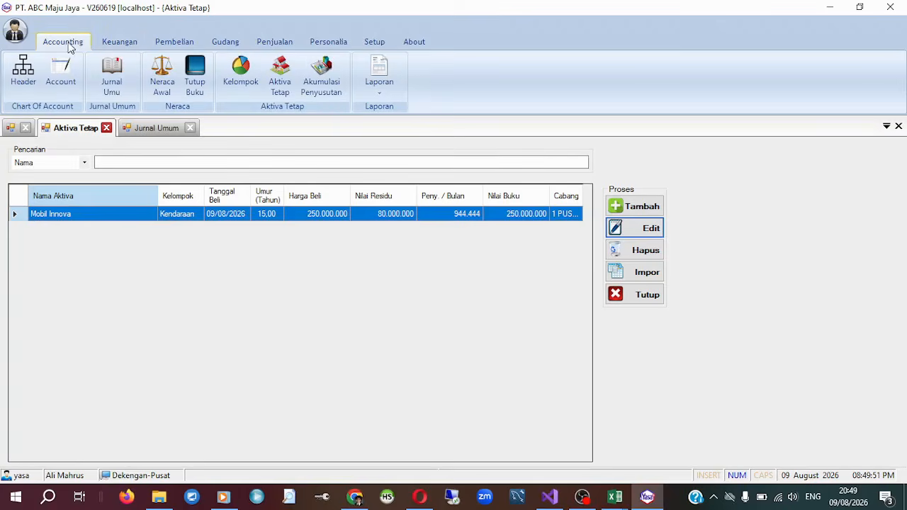
left_click(112, 44)
left_click(183, 40)
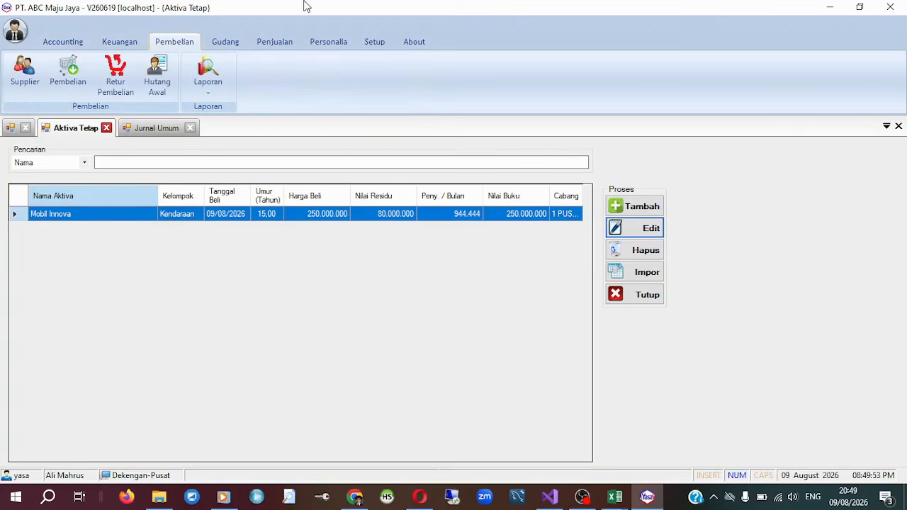
Open the Kategori list of the Gudang module and examine the Minuman category.
left_click(226, 42)
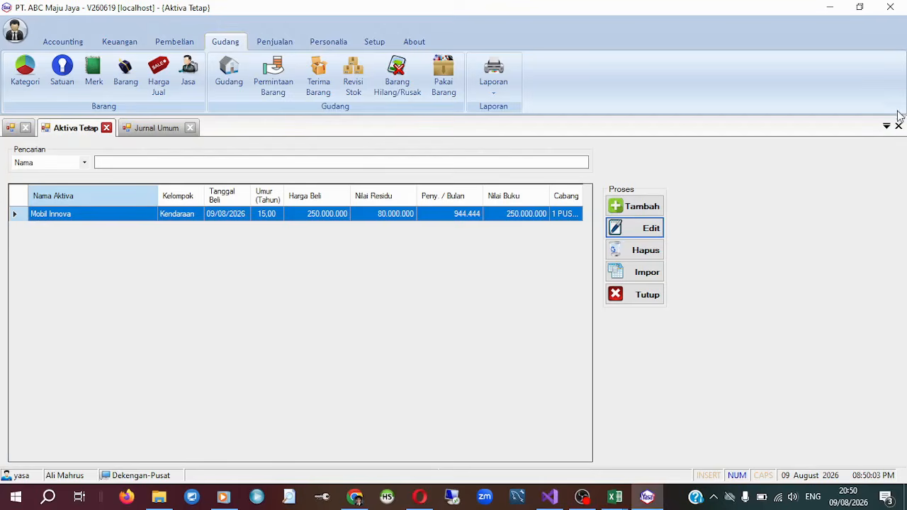
left_click(25, 72)
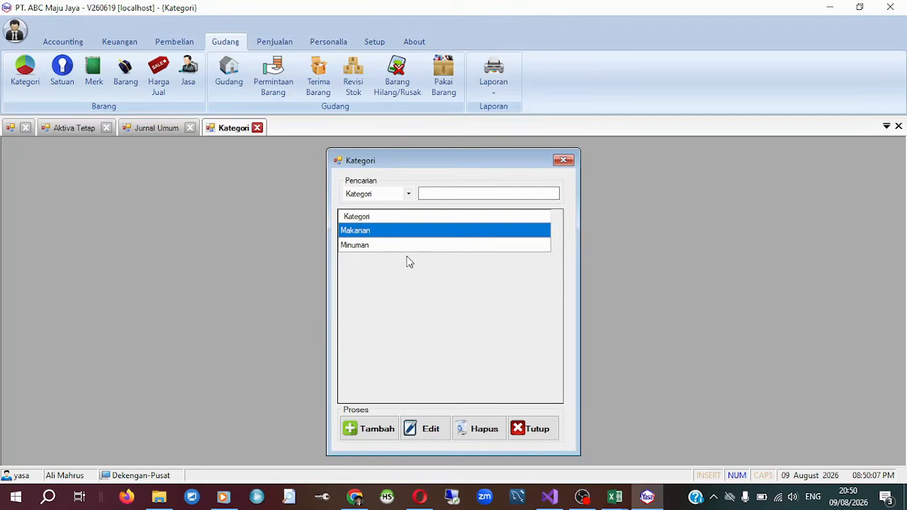
left_click(415, 245)
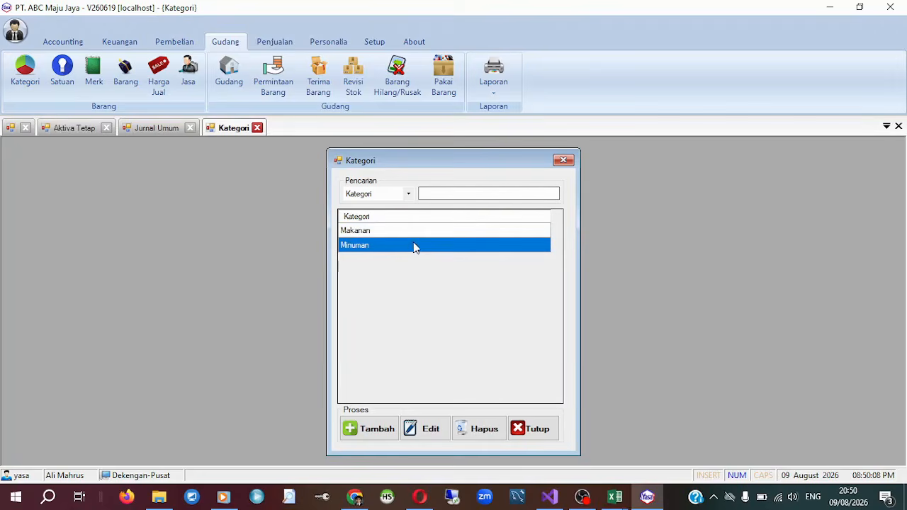
Add a category named Perabaot RT to the Kategori list and close the list.
left_click(390, 433)
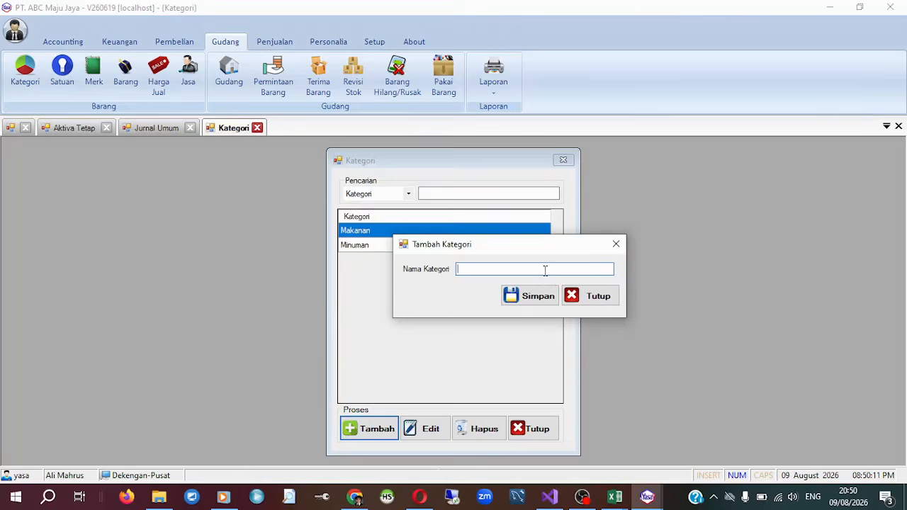
key("Caps_Lock")
type("Perabaot RT")
key("Return")
left_click(506, 295)
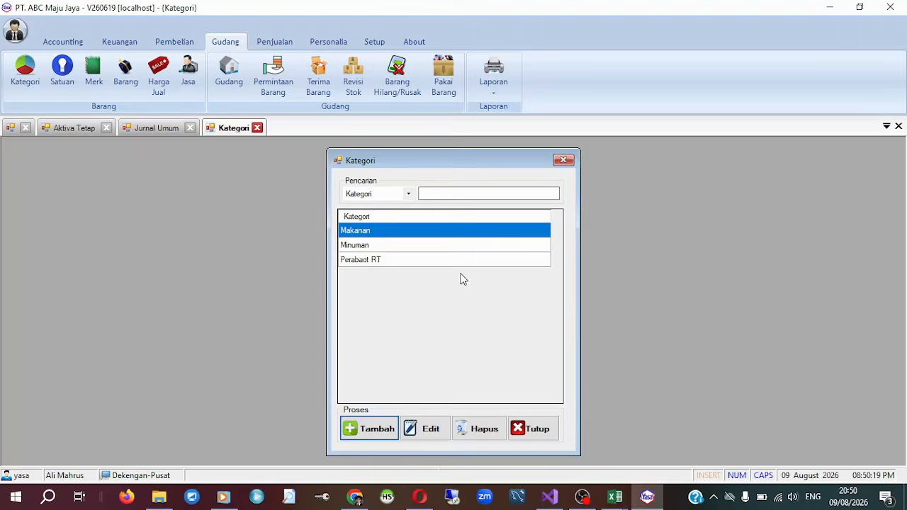
left_click(566, 161)
Open the Satuan list, rename the unit PAIL as SLOP, and close the list.
left_click(64, 77)
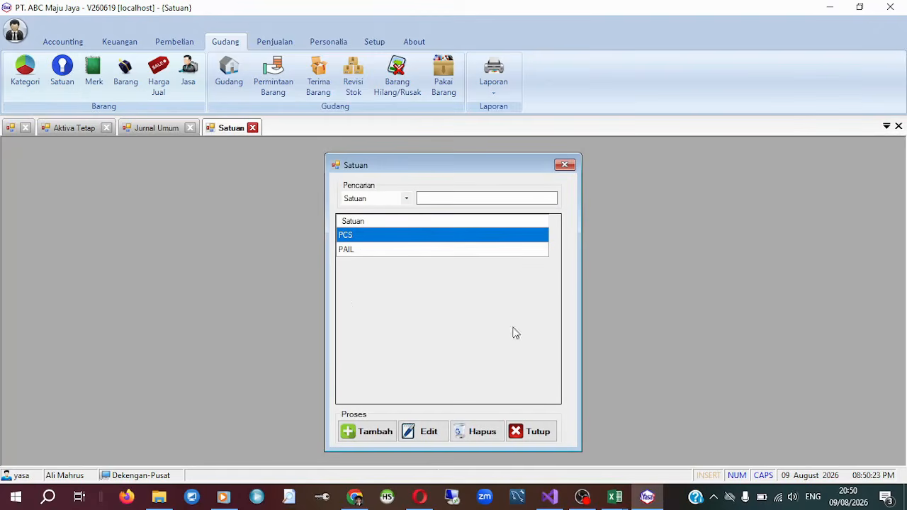
left_click(344, 254)
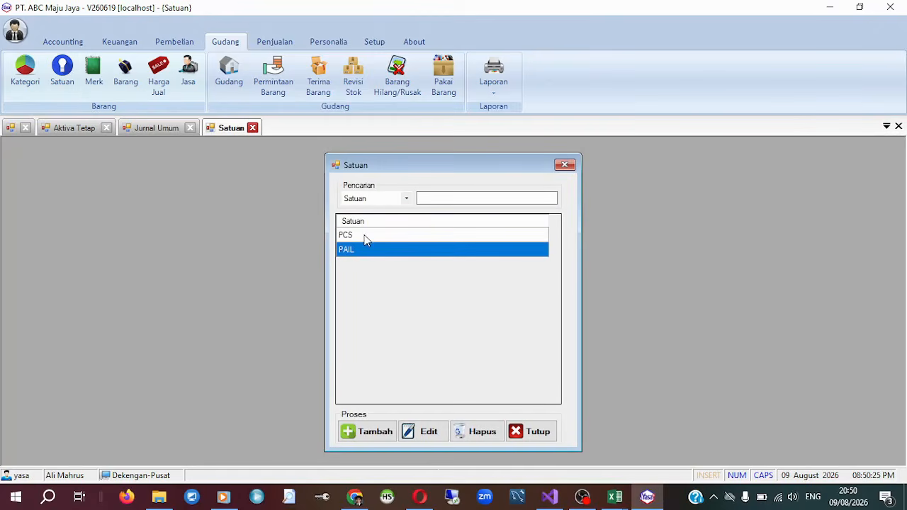
left_click(365, 238)
left_click(365, 252)
left_click(424, 431)
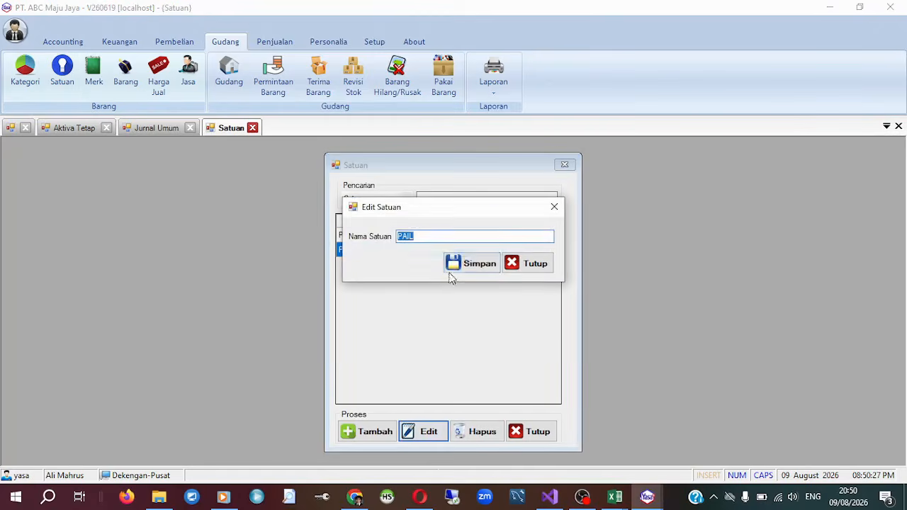
type("SLOP")
left_click(473, 267)
left_click(490, 300)
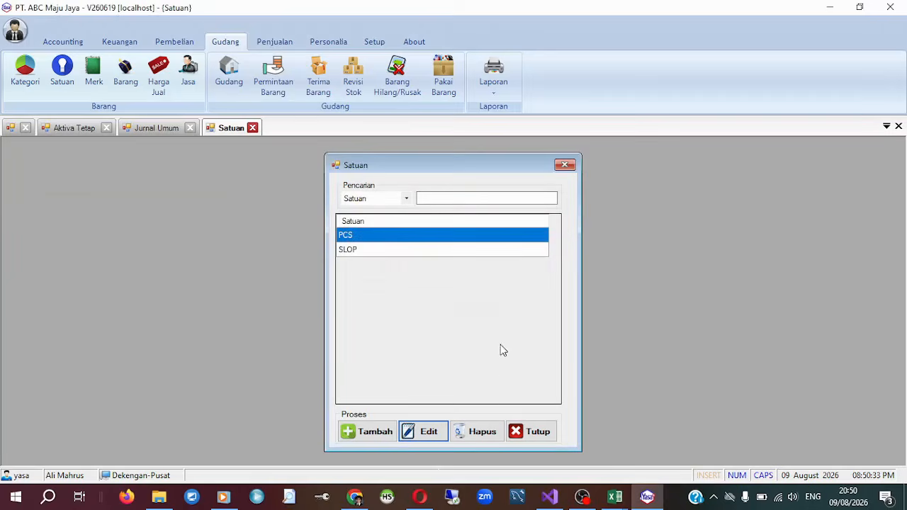
left_click(524, 431)
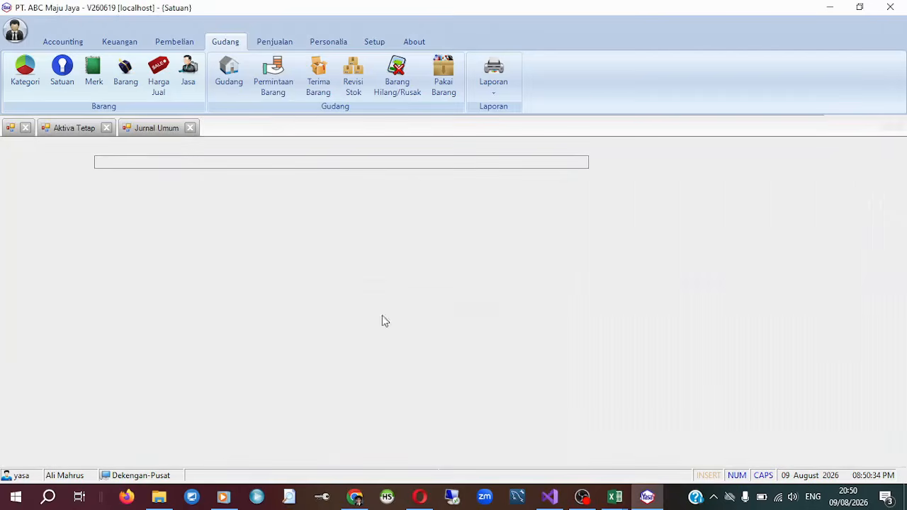
Open the Merk list, add a brand named WingFood, and close the list.
left_click(94, 68)
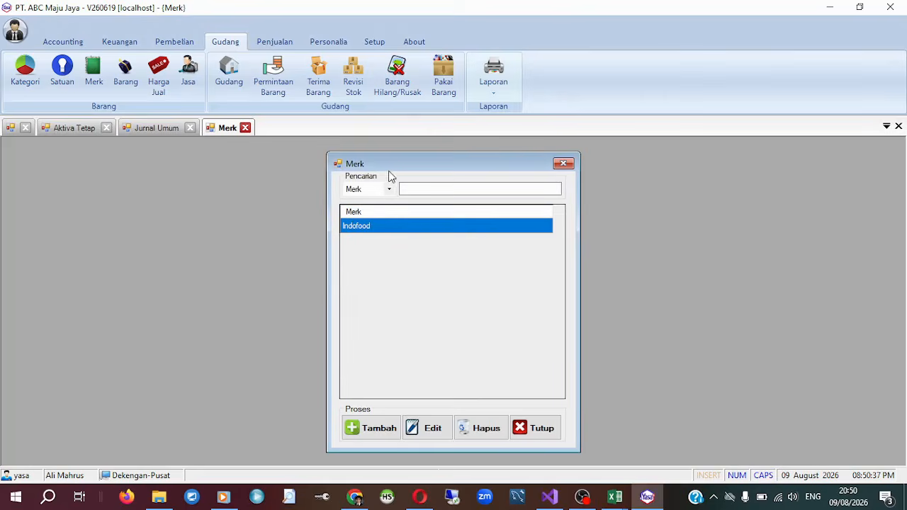
mouse_move(397, 169)
left_mouse_down()
mouse_move(415, 142)
mouse_move(399, 167)
left_mouse_up()
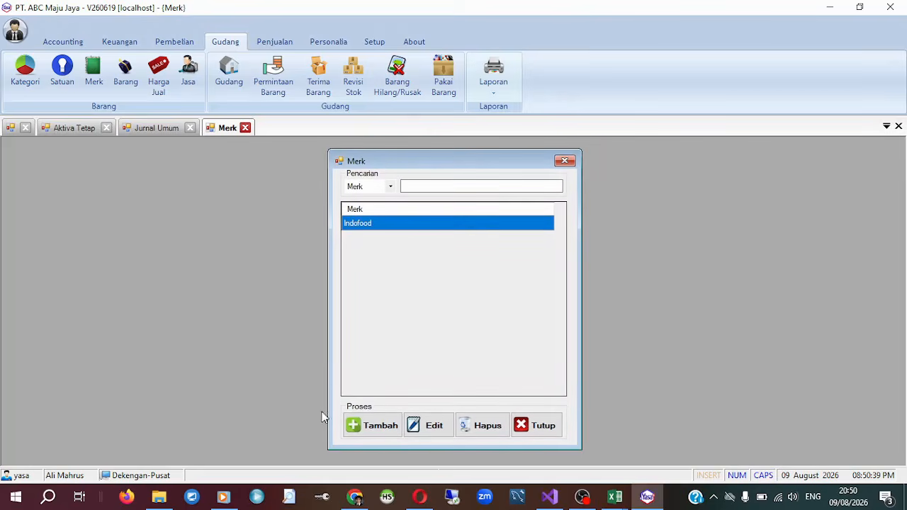
left_click(372, 425)
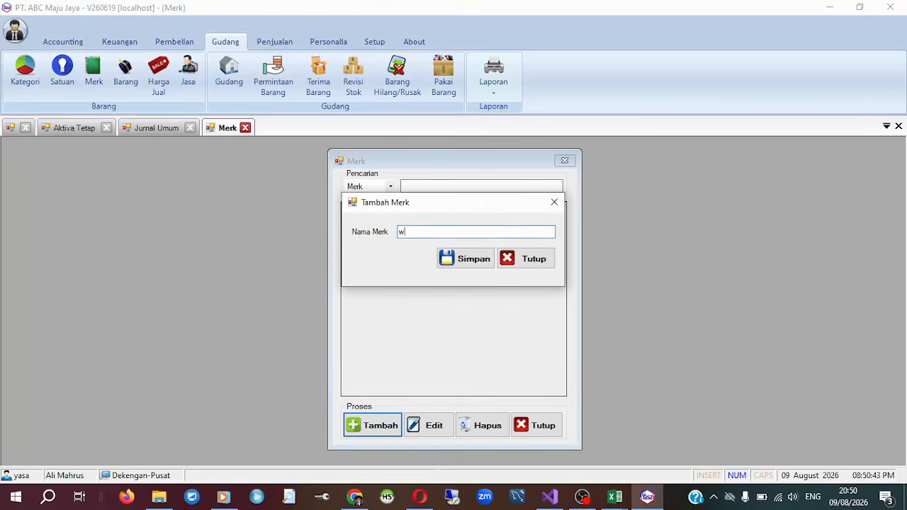
type("W")
key("Caps_Lock")
type("ingF")
key("Caps_Lock")
type("ood")
key("Return")
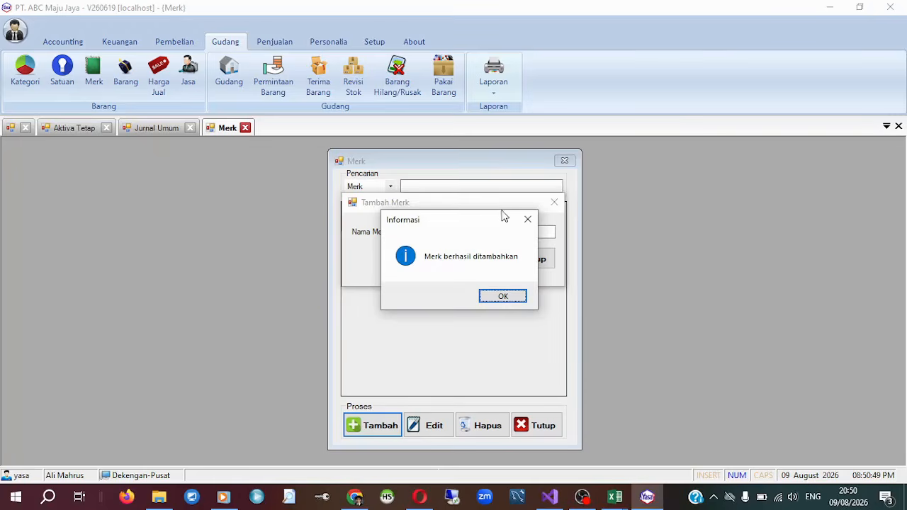
left_click(502, 296)
left_click(380, 238)
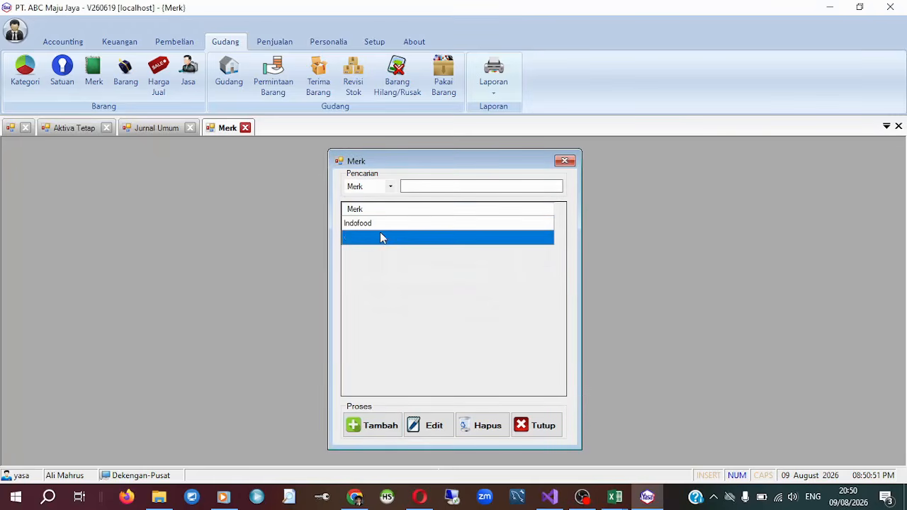
left_click(533, 426)
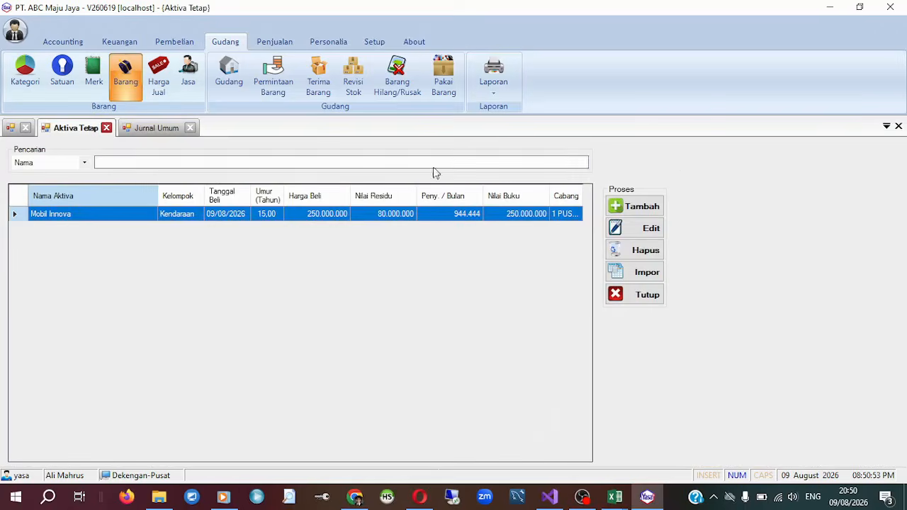
Open a blank item form from the Barang list and examine its name, Harga Beli and Harga Jual fields.
left_click(129, 86)
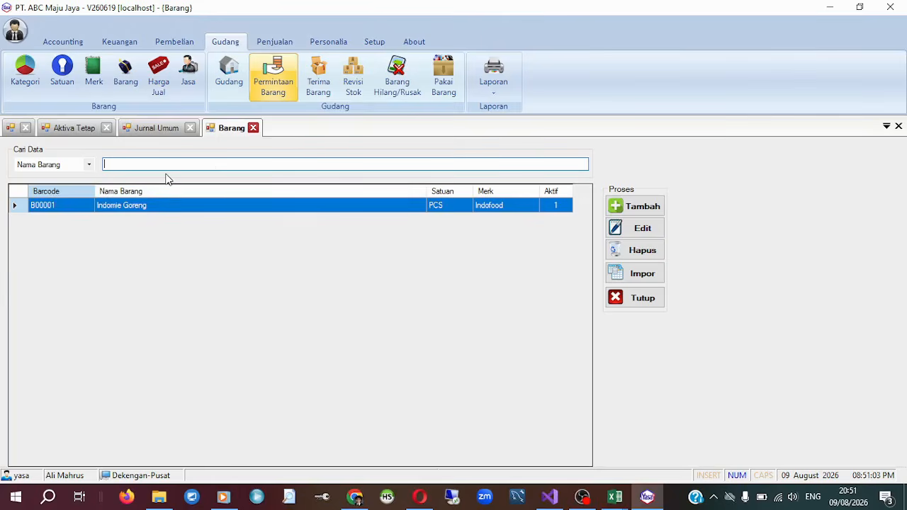
left_click(649, 206)
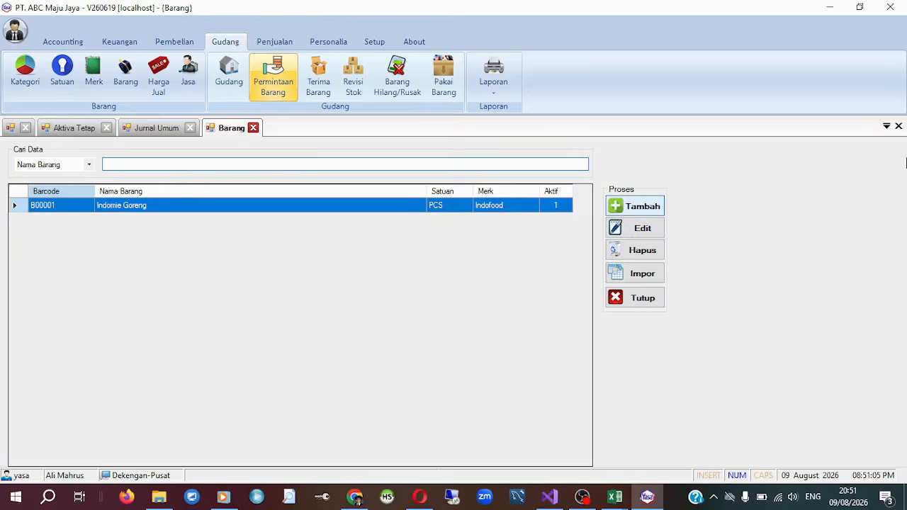
left_click_drag(456, 147, 541, 96)
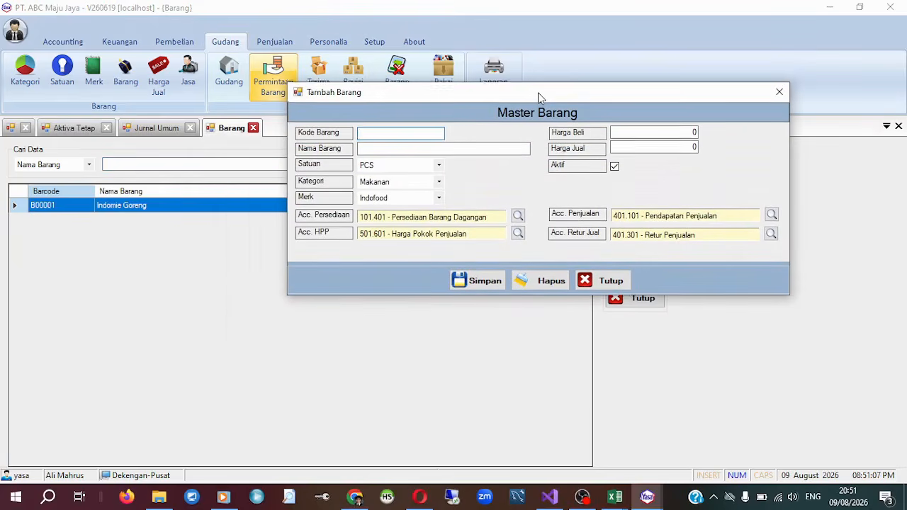
left_click(370, 148)
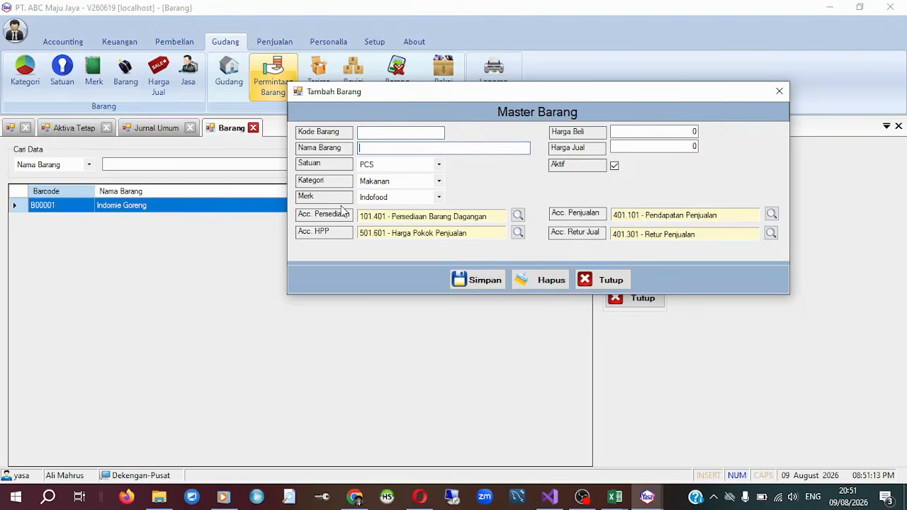
left_click(663, 133)
key("Tab")
left_click_drag(568, 93, 483, 190)
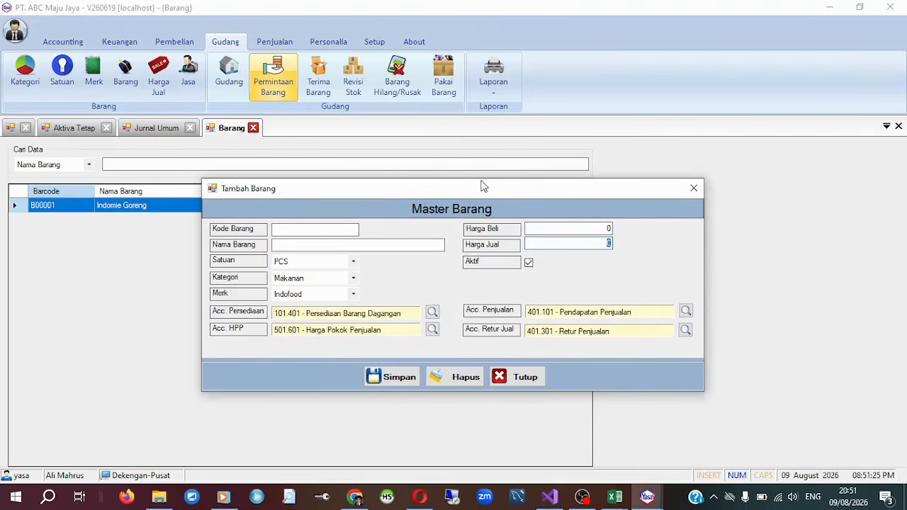
left_click(604, 229)
Examine the default account fields and Kode Barang on the blank item form and close it without saving.
left_click_drag(468, 188, 486, 149)
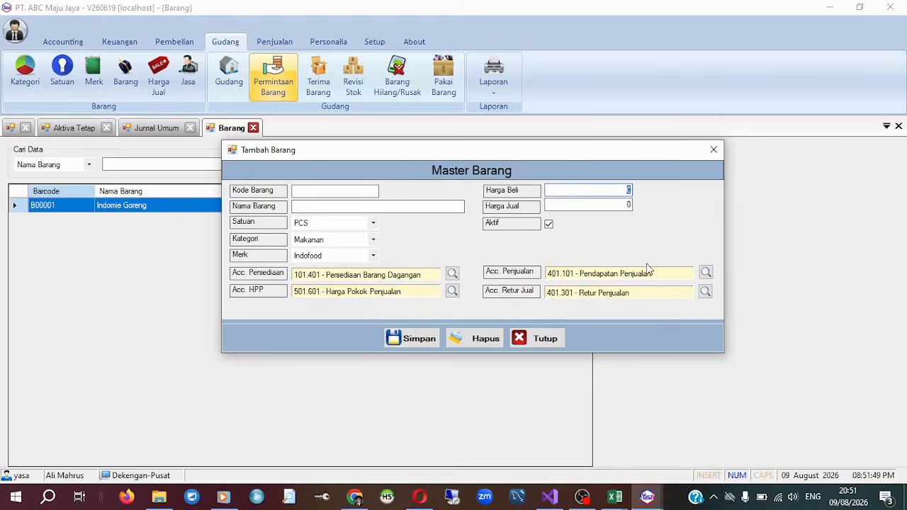
left_click_drag(571, 152, 571, 83)
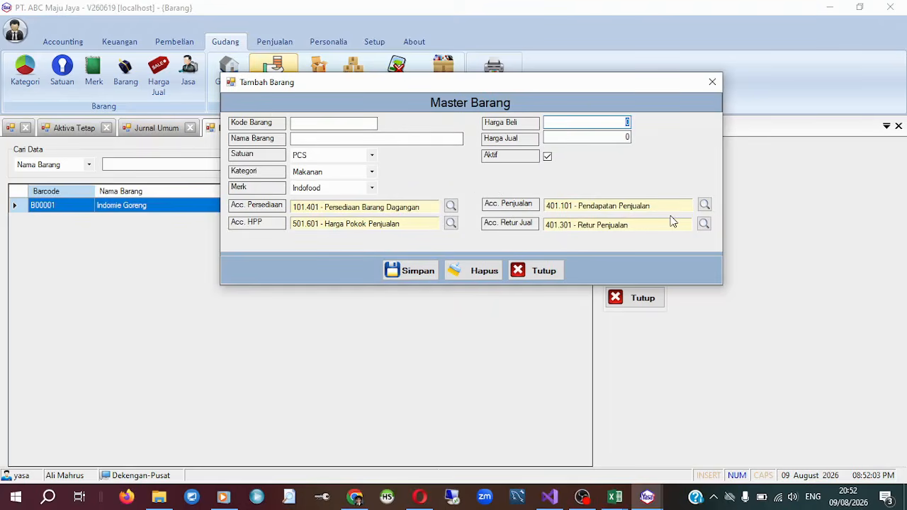
left_click_drag(595, 88, 622, 181)
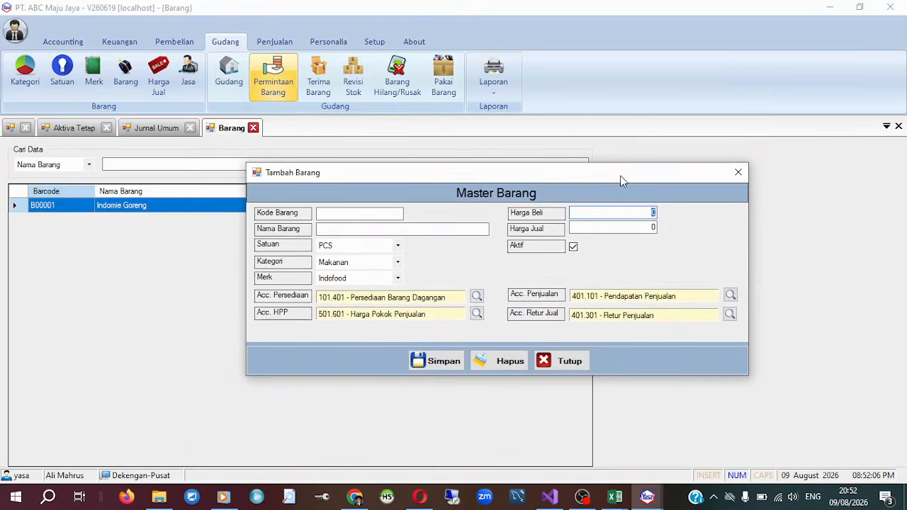
left_click(359, 213)
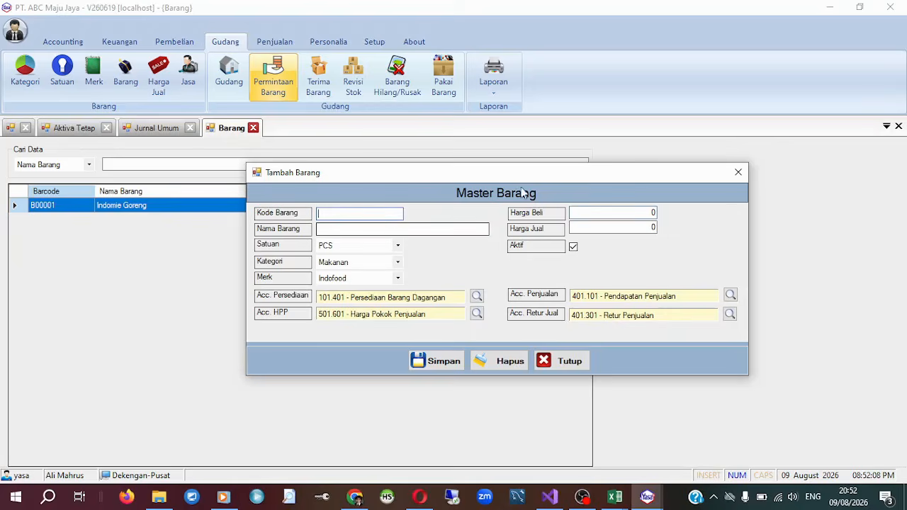
left_click(565, 363)
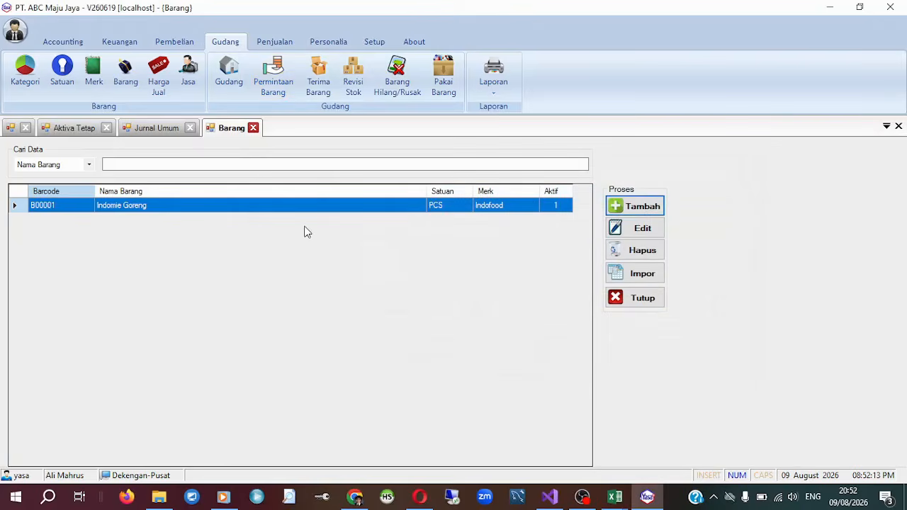
Look at the Import Barang window and the blank item form, closing each without entering anything.
left_click(642, 275)
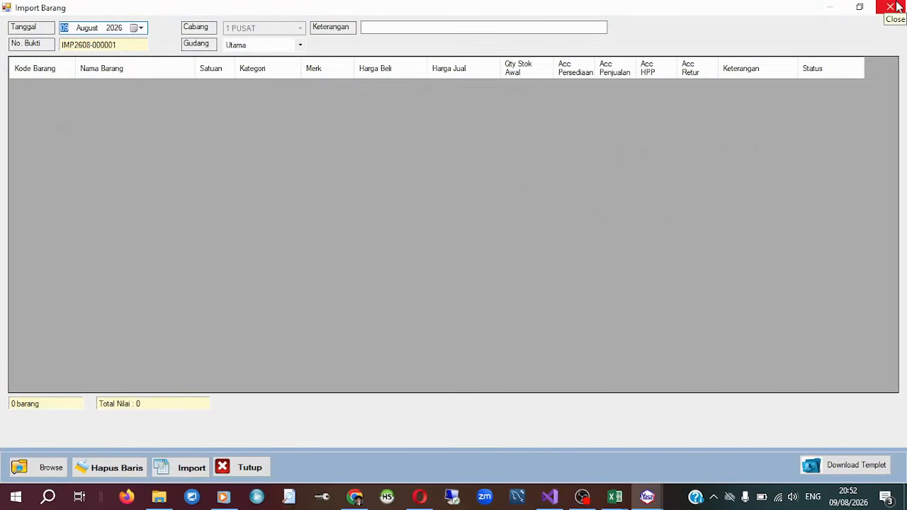
left_click(897, 6)
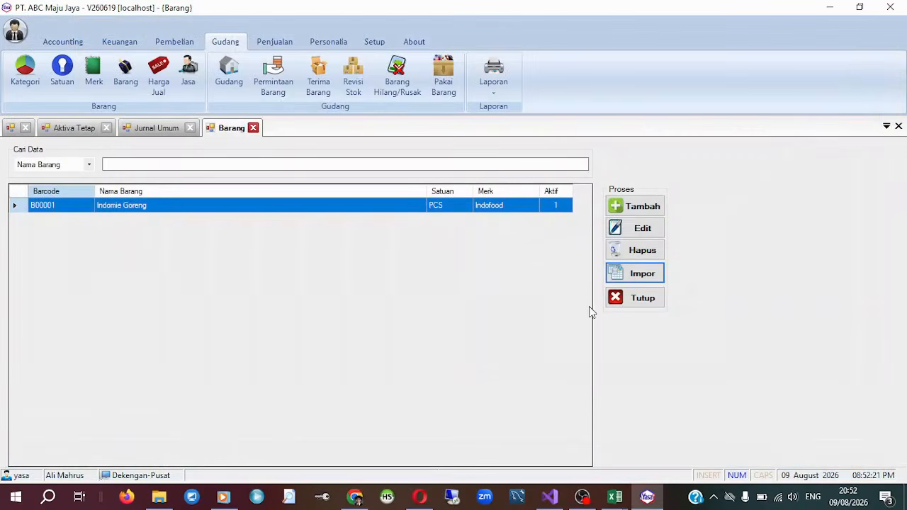
key("Return")
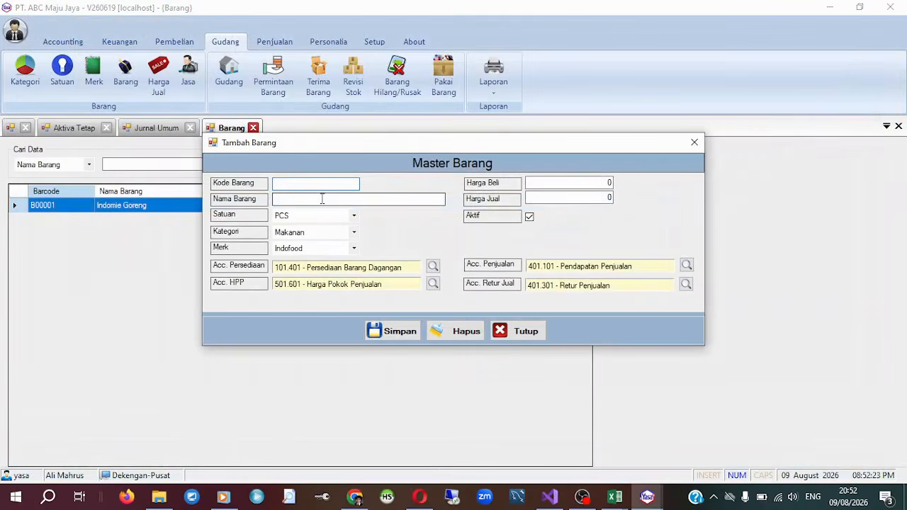
left_click(695, 142)
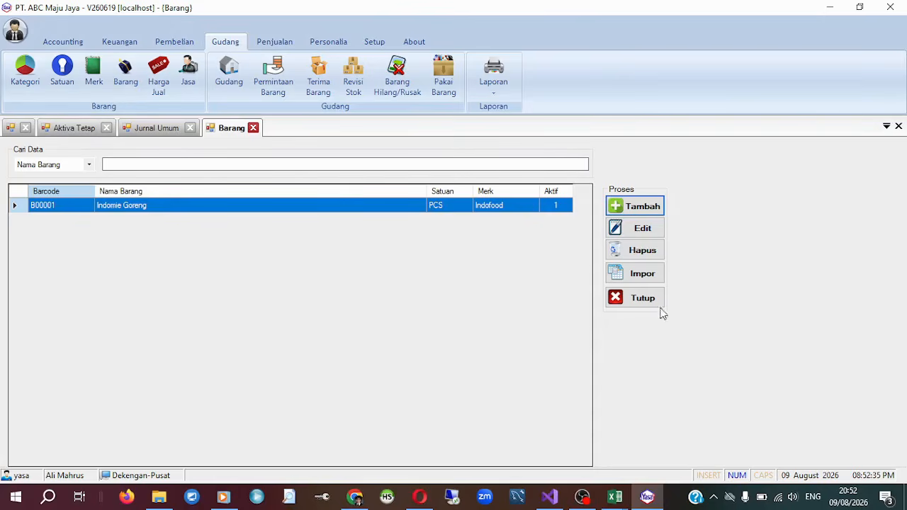
Open the Import Barang window and switch to the Excel workbook Template_ImportBarang yasa contoh.xlsx.
left_click(655, 279)
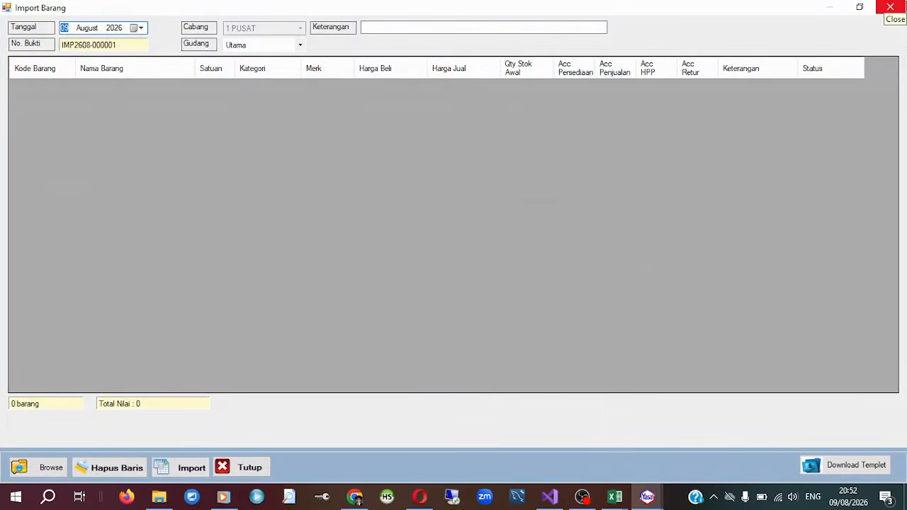
left_click(615, 496)
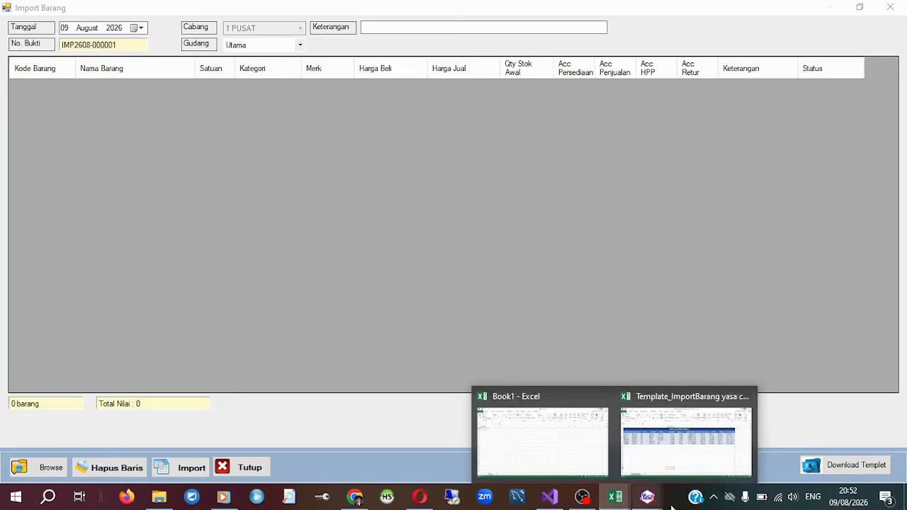
left_click(673, 429)
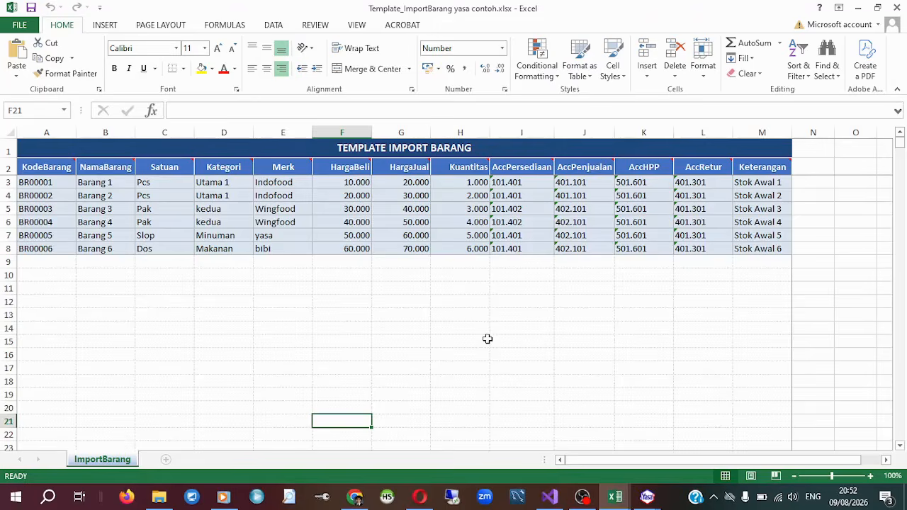
Examine the import template's columns along the first item row, from KodeBarang through Kuantitas to AccPenjualan.
left_click(6, 275)
left_click(26, 173)
left_click(78, 209)
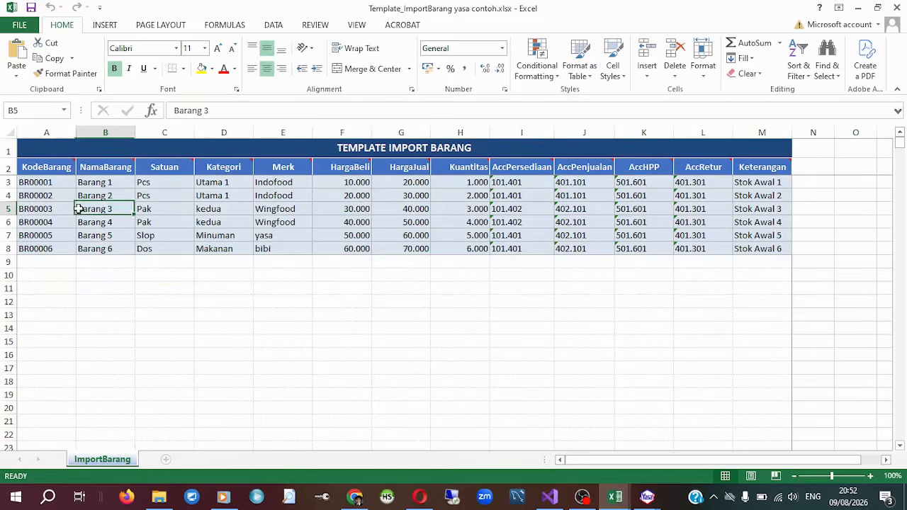
left_click(67, 183)
left_click(124, 186)
left_click(188, 187)
left_click(234, 186)
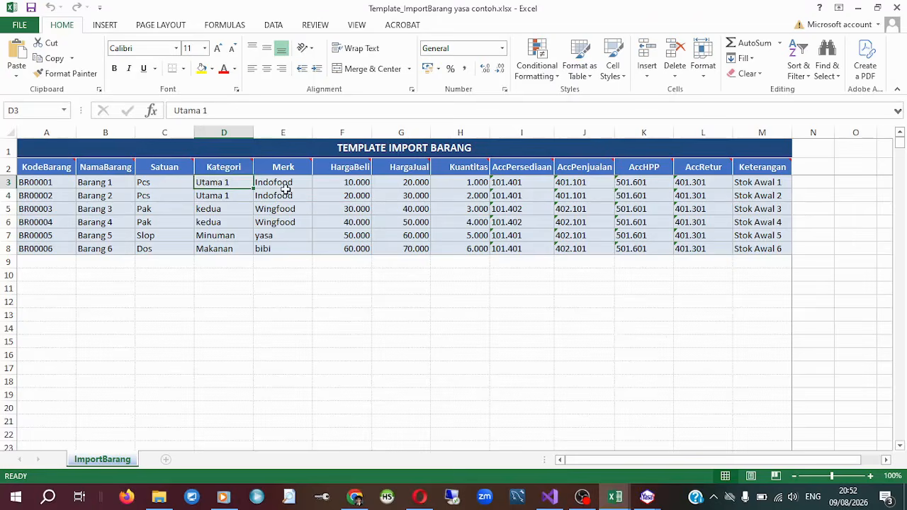
left_click(287, 188)
left_click(352, 188)
left_click(434, 187)
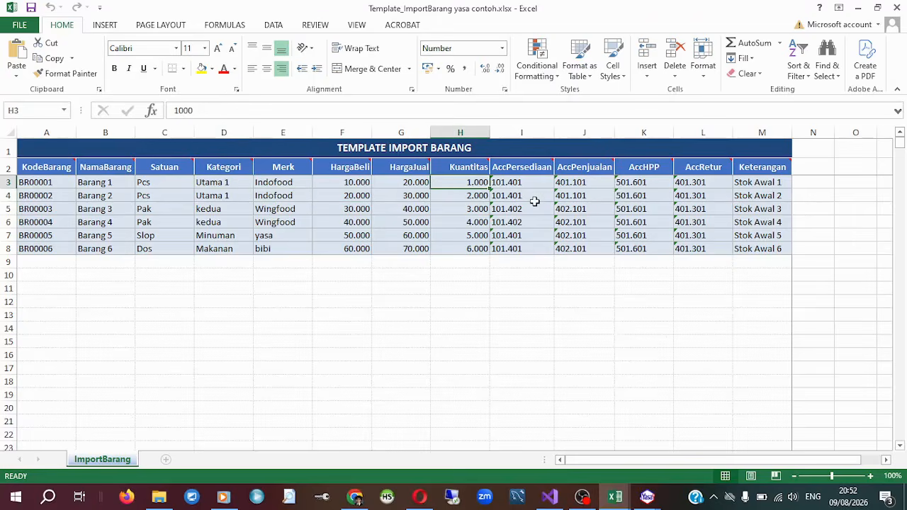
left_click_drag(557, 199, 555, 186)
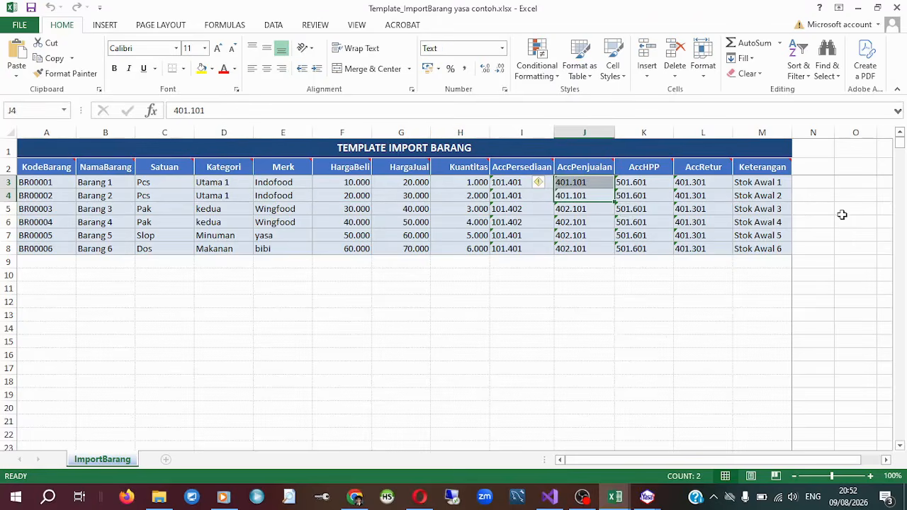
mouse_move(551, 502)
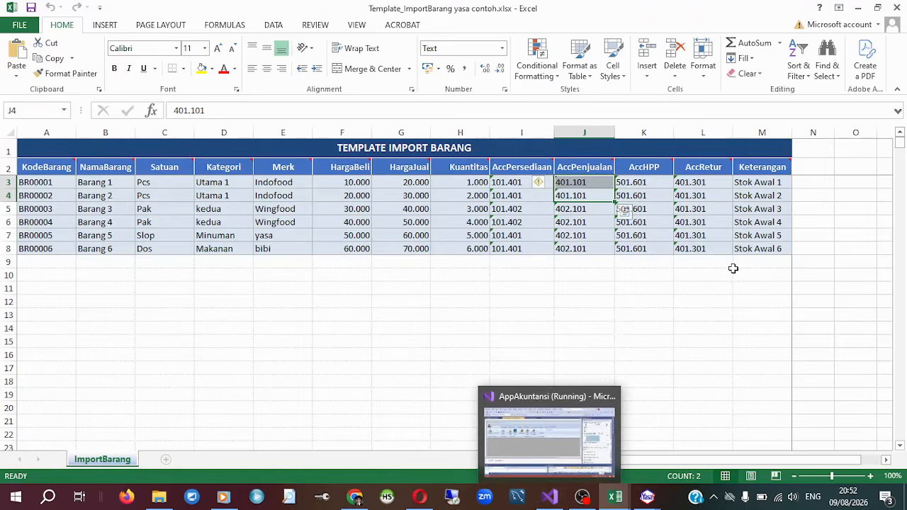
Close the import template workbook and open the source file chooser for the item import.
left_click(745, 274)
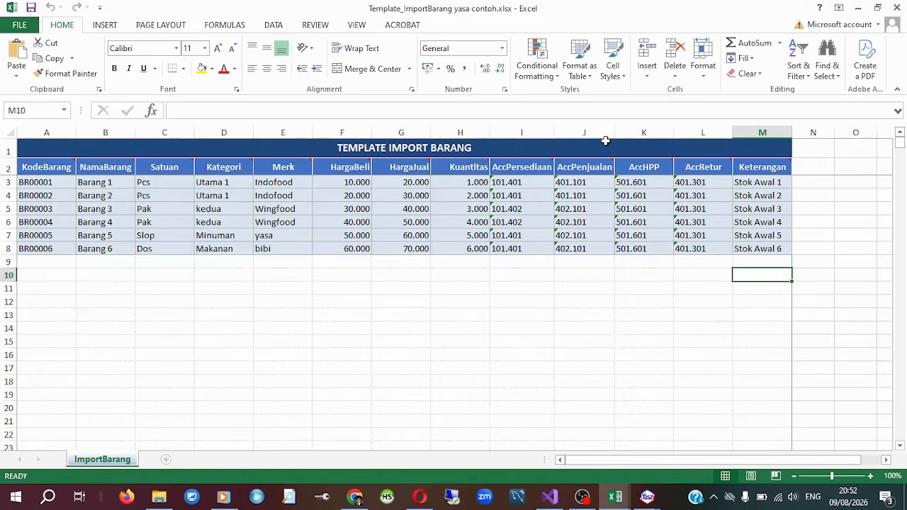
left_click(891, 7)
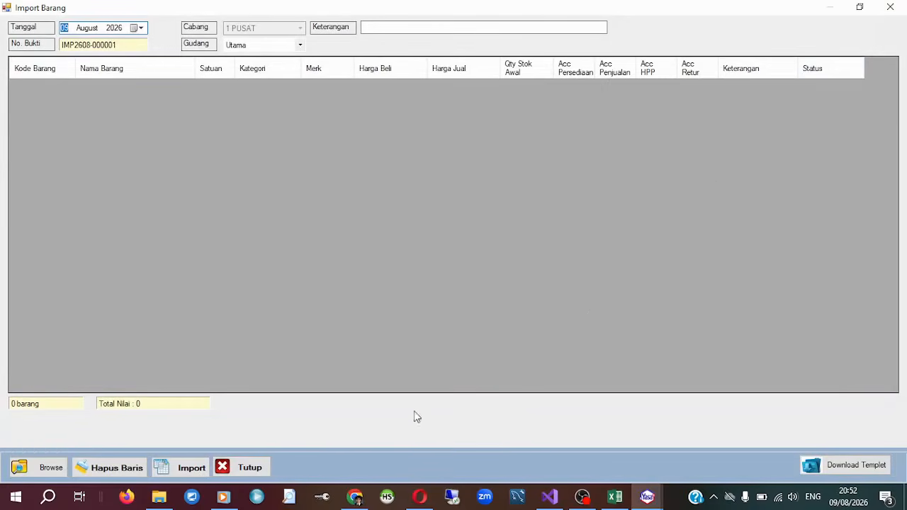
left_click(44, 468)
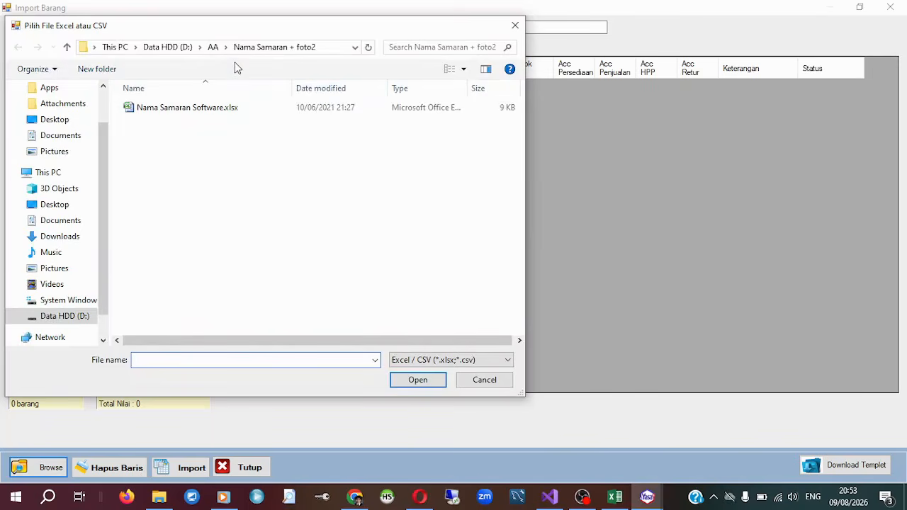
Copy the path of the Import excel distributor folder from File Explorer and open that folder in the file chooser.
left_click(155, 496)
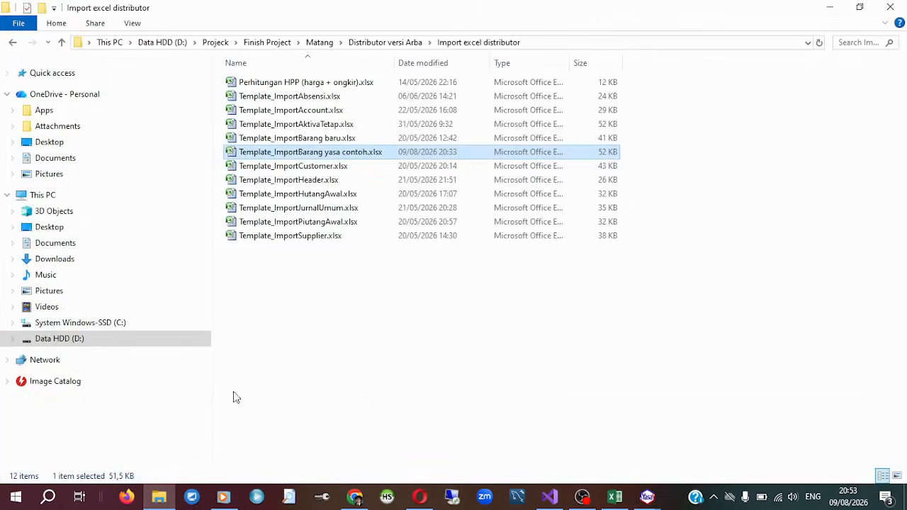
left_click(590, 41)
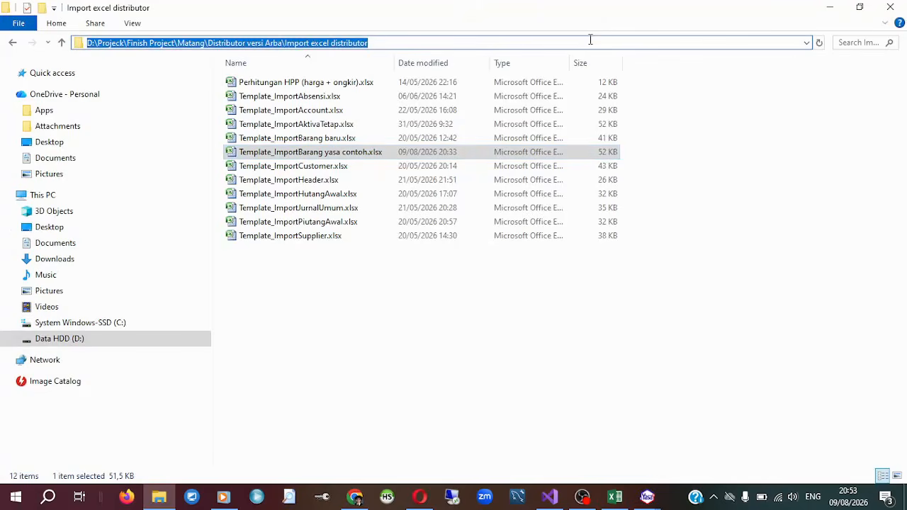
left_click(823, 9)
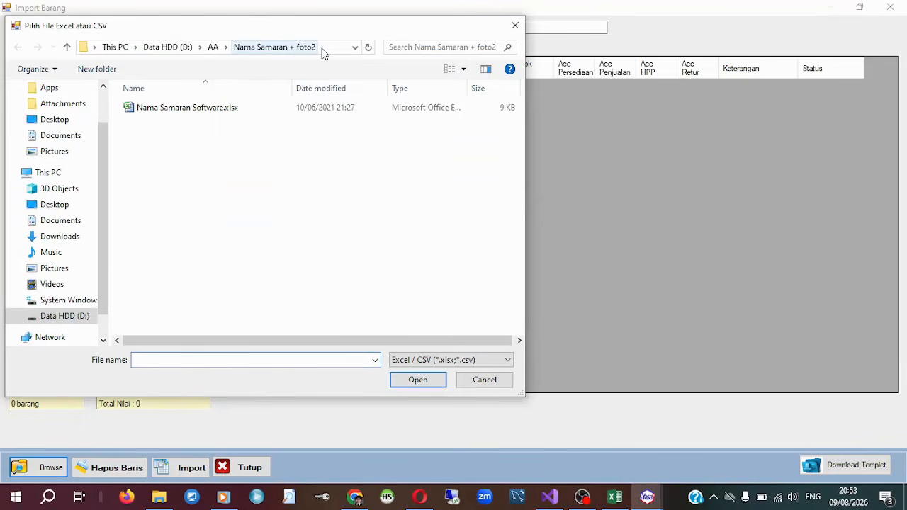
left_click(323, 54)
key("ctrl+v")
key("Return")
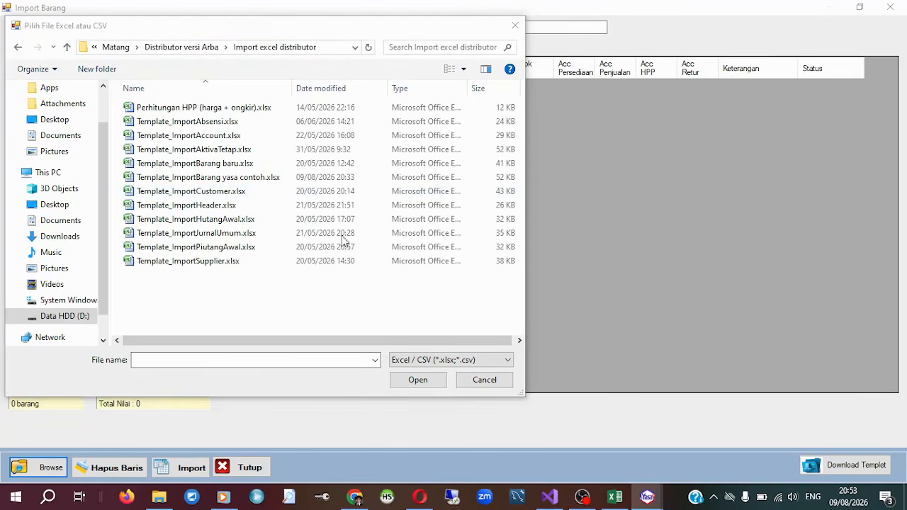
Load Template_ImportBarang yasa contoh.xlsx into the Import Barang window.
left_click_drag(324, 26, 388, 26)
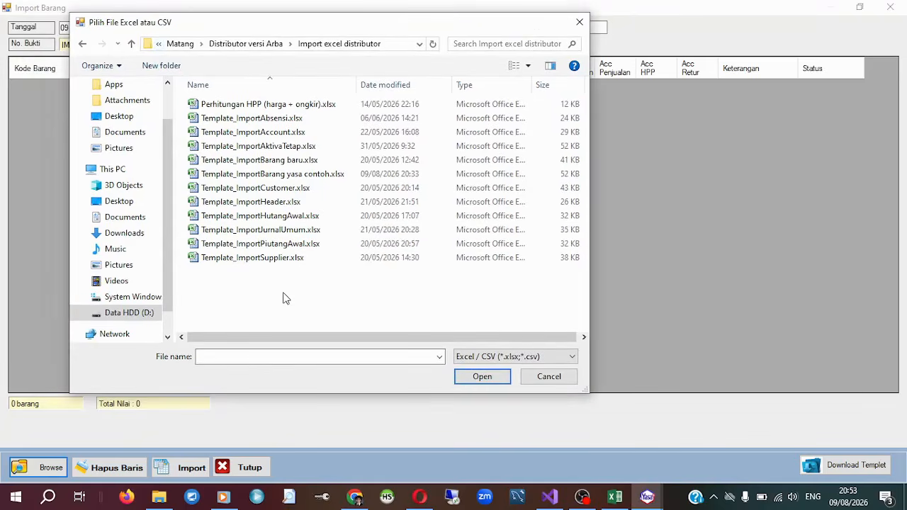
left_click(321, 178)
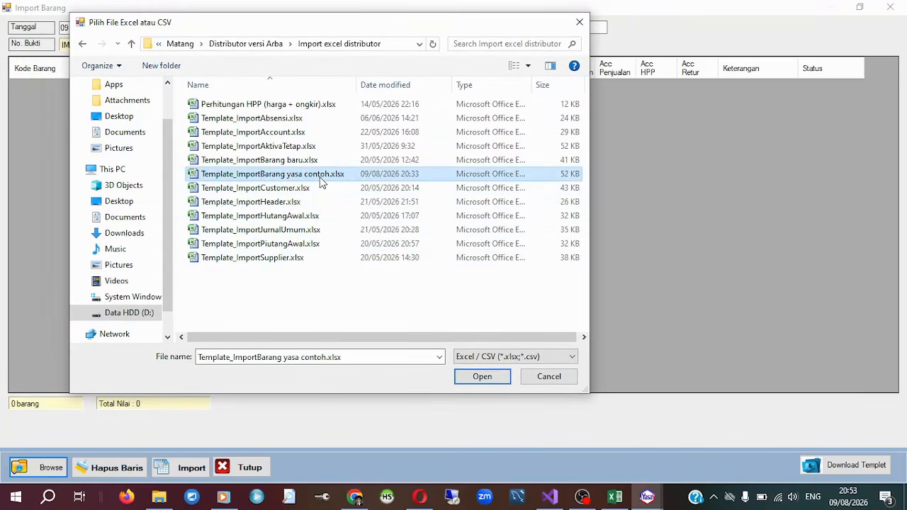
left_click(483, 377)
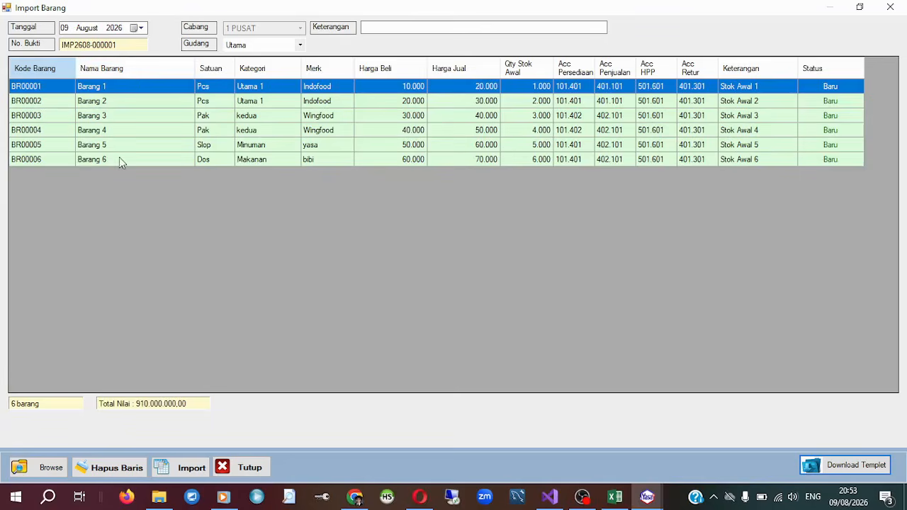
Review the loaded rows BR00001 to BR00006 and import them into the Utama warehouse.
left_click(239, 104)
left_click(276, 89)
left_click(315, 118)
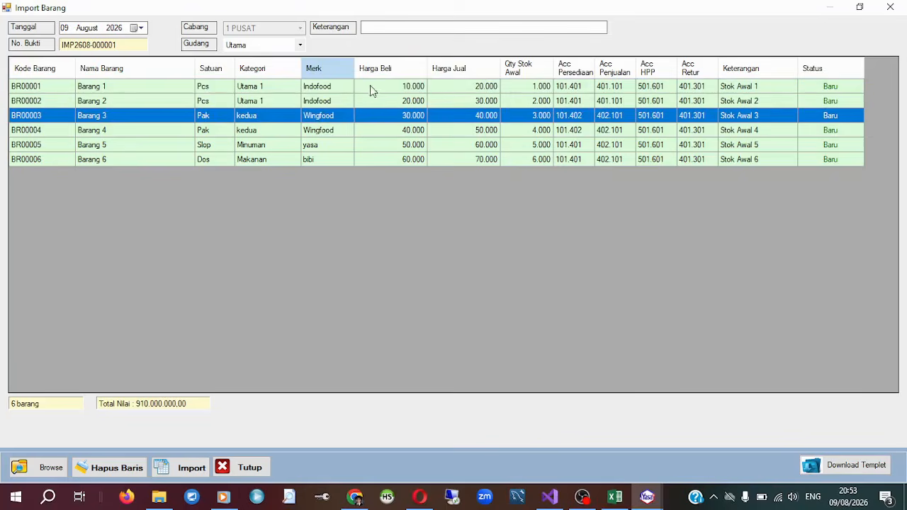
left_click(610, 85)
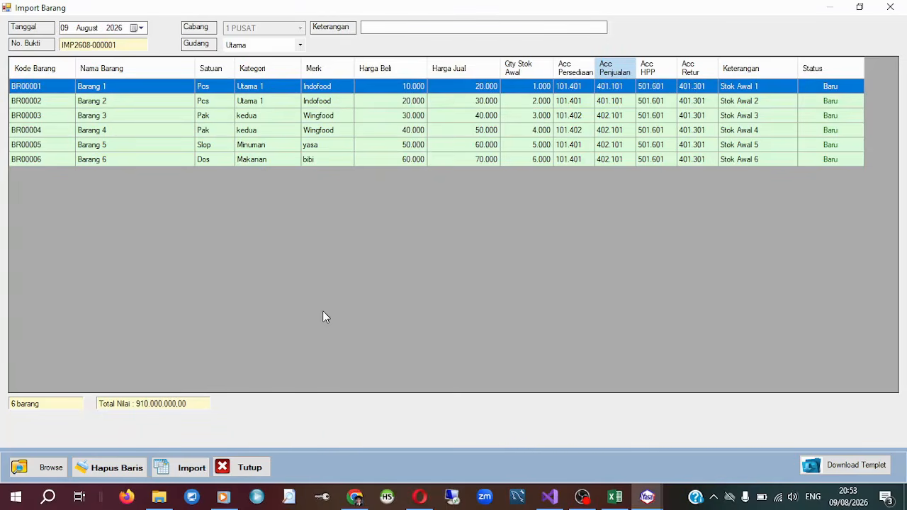
left_click(43, 158)
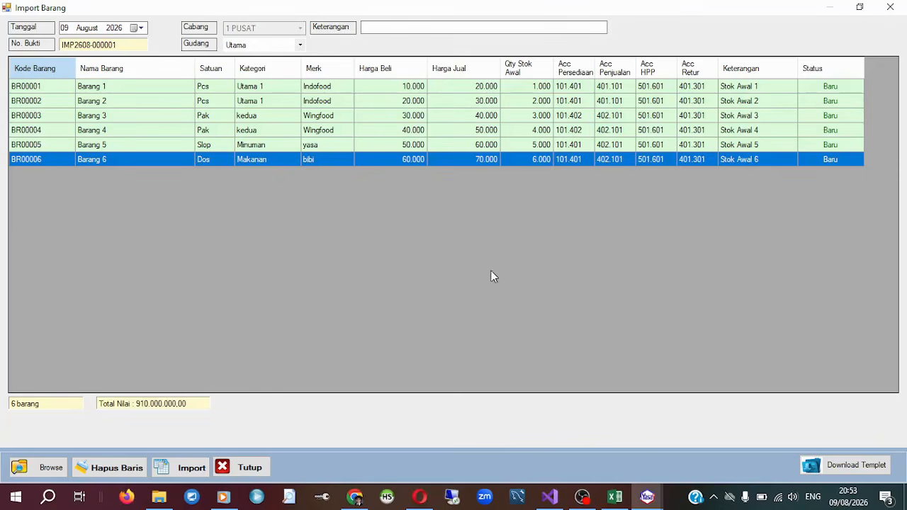
left_click(179, 472)
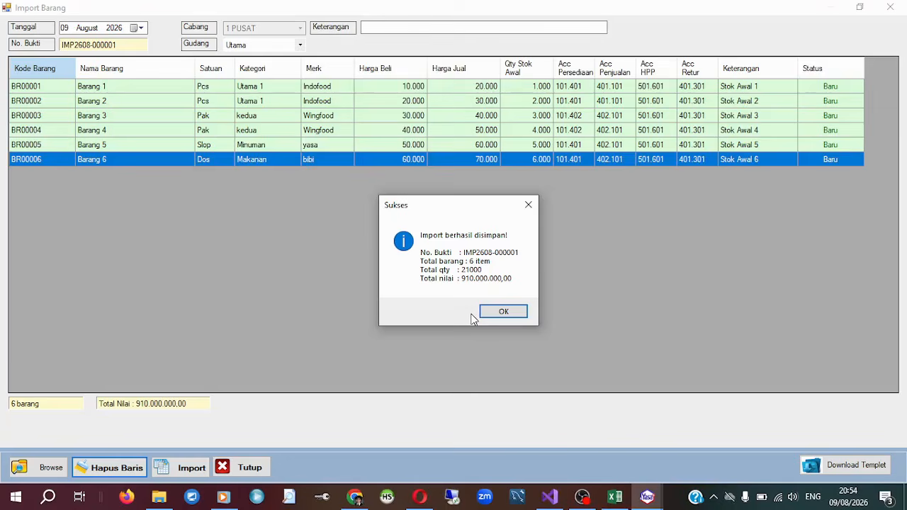
left_click(511, 313)
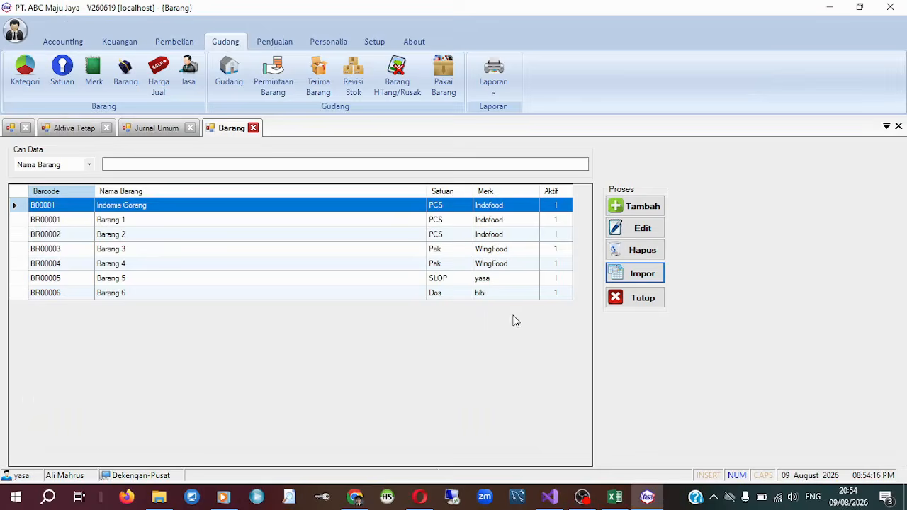
Examine the imported items in the Barang list, comparing their names, Satuan and Merk.
left_click(218, 238)
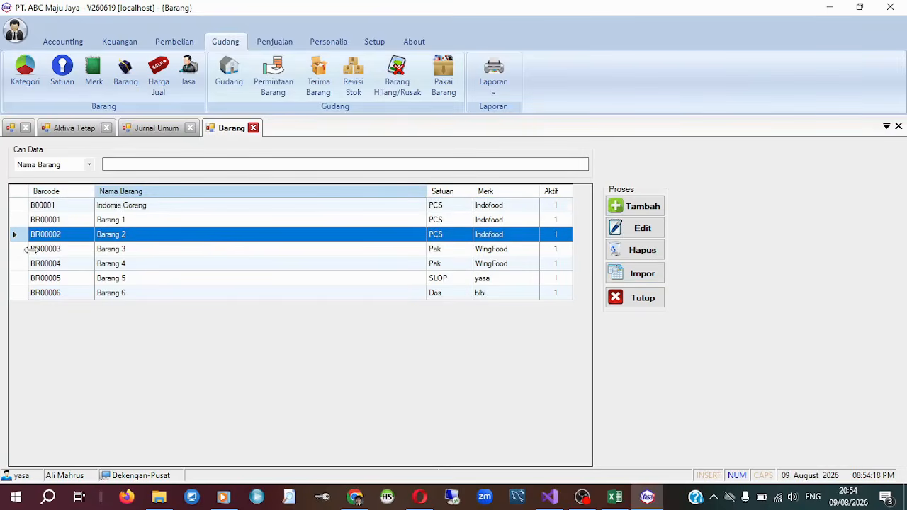
left_click(121, 221)
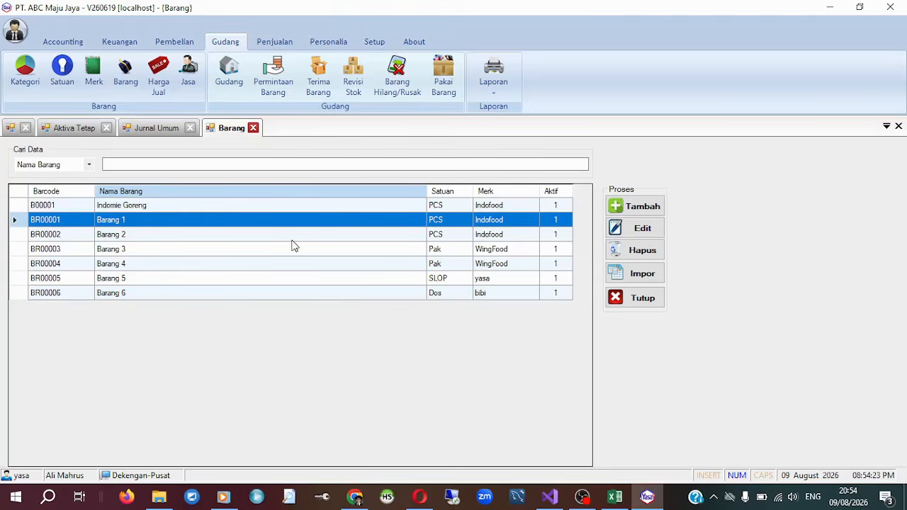
left_click(464, 248)
left_click(455, 226)
left_click(506, 280)
left_click(500, 237)
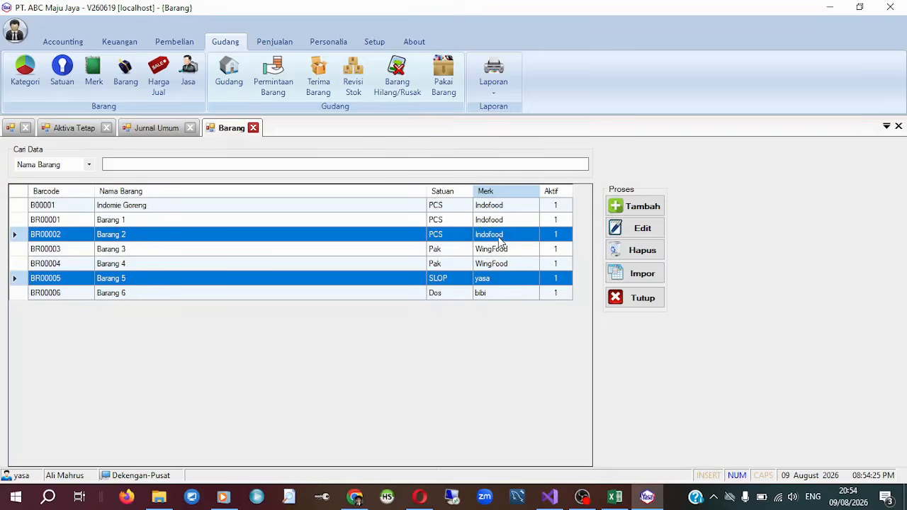
left_click(504, 219)
left_click(354, 279)
left_click(324, 249)
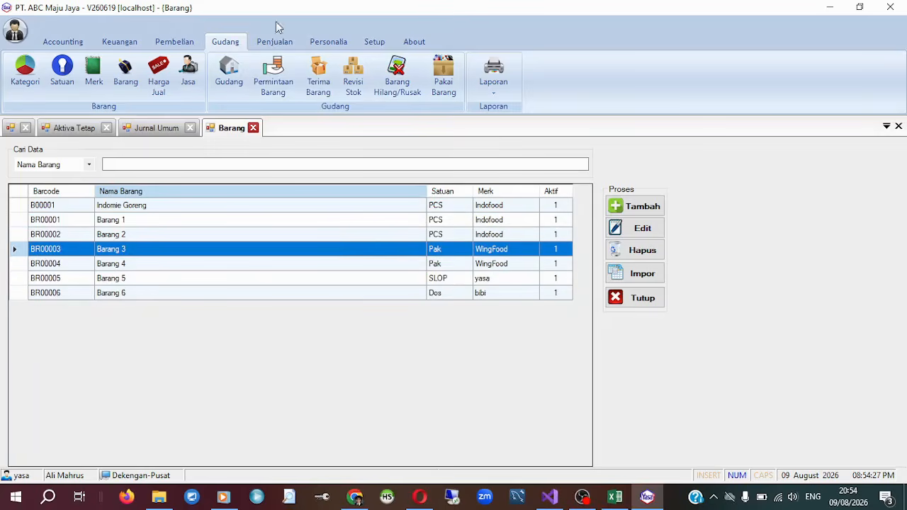
Preview the Laporan Stok report for Semua Stok and Semua Gudang and check the first item's HPP value.
left_click(497, 91)
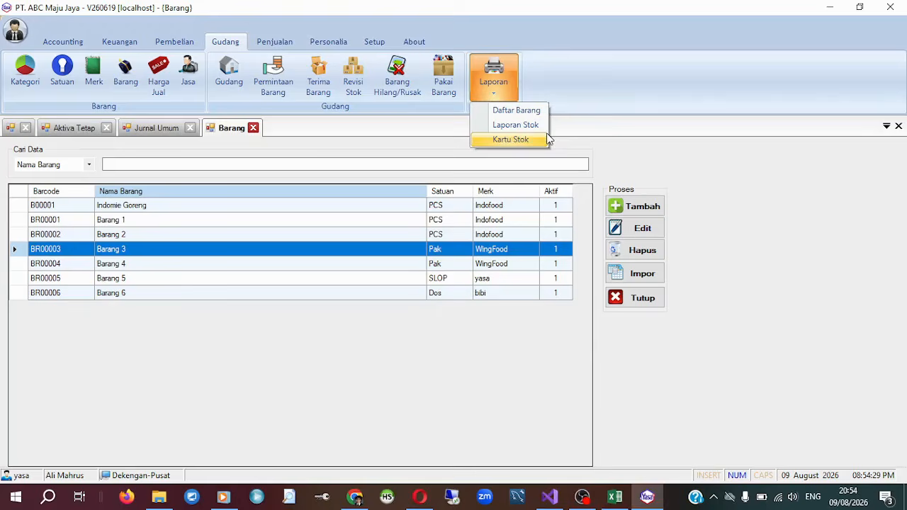
left_click(516, 125)
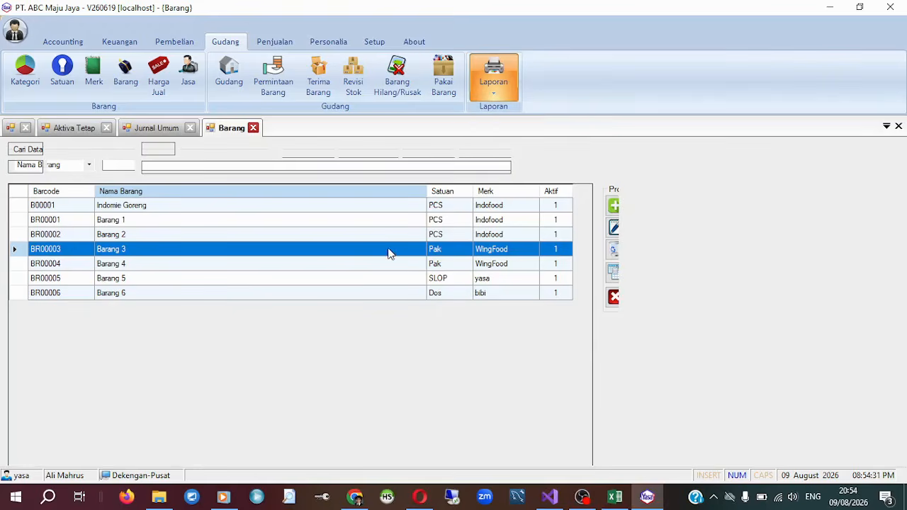
left_click(305, 148)
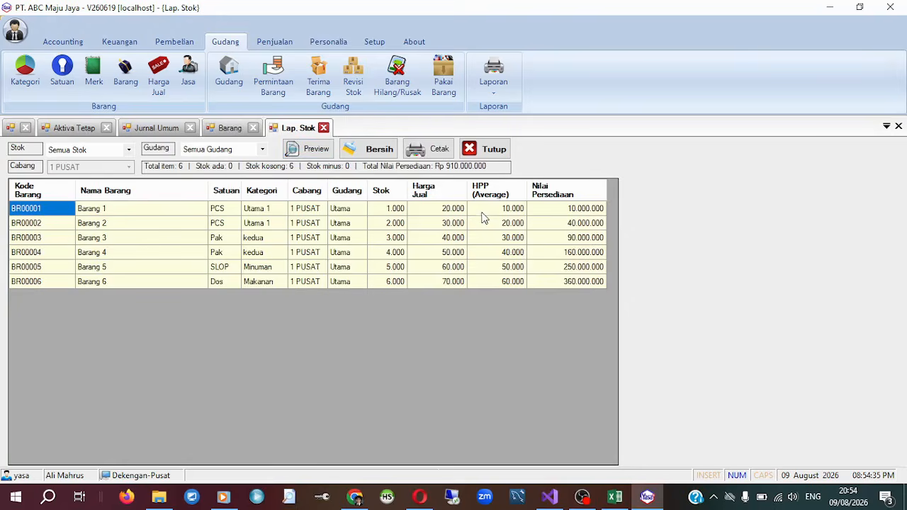
left_click(482, 213)
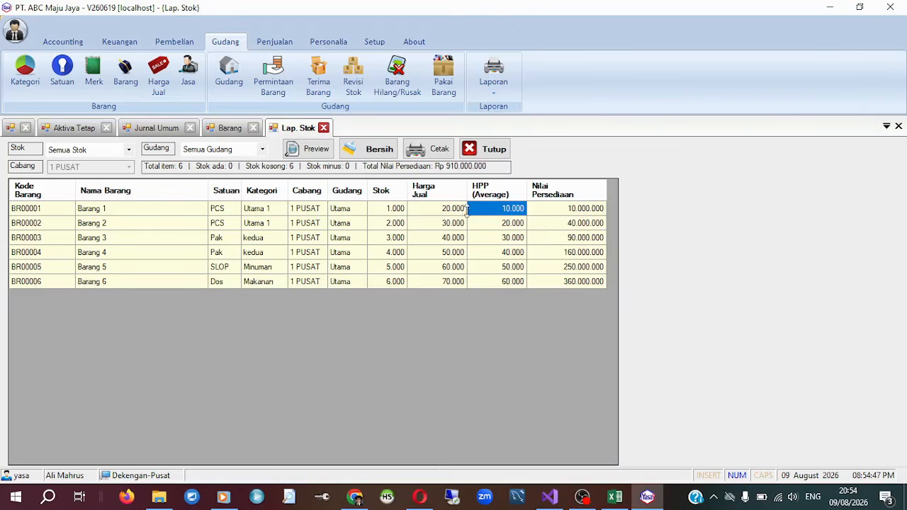
Set Metode HPP to fifo in the general application options and save the settings.
left_click(376, 43)
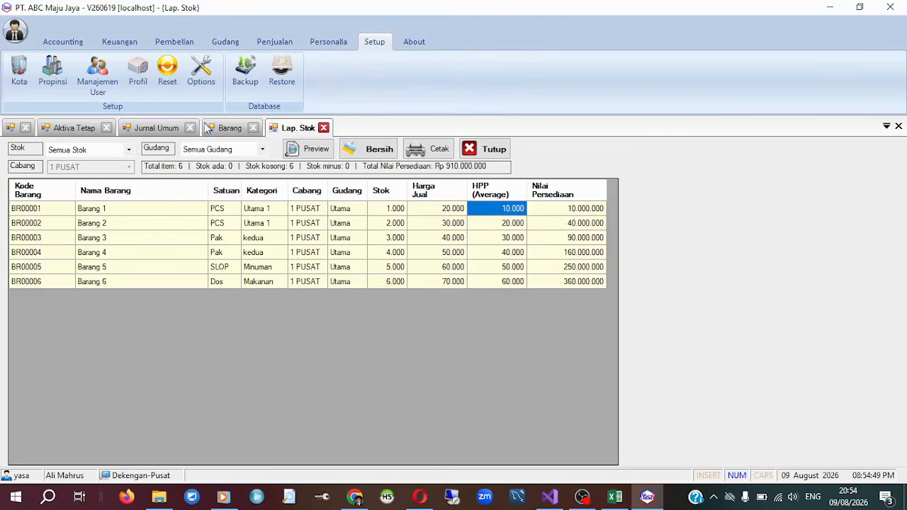
left_click(201, 74)
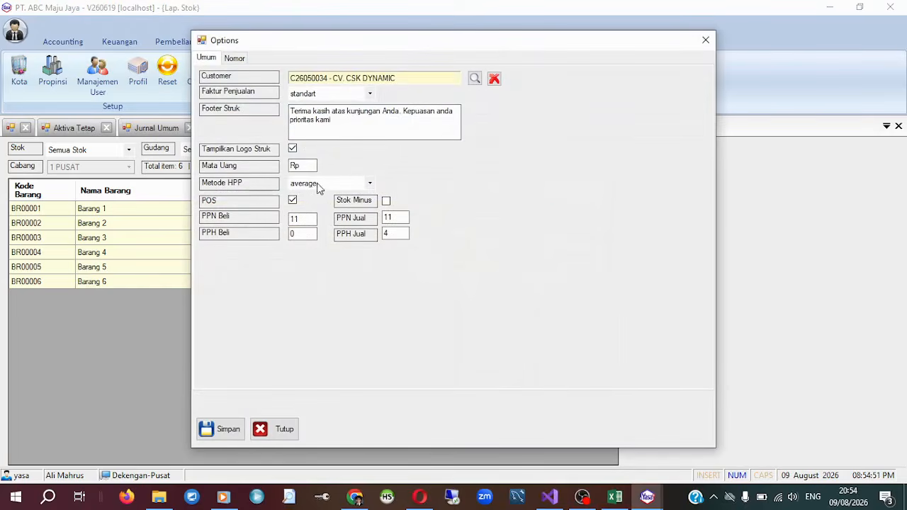
left_click(332, 184)
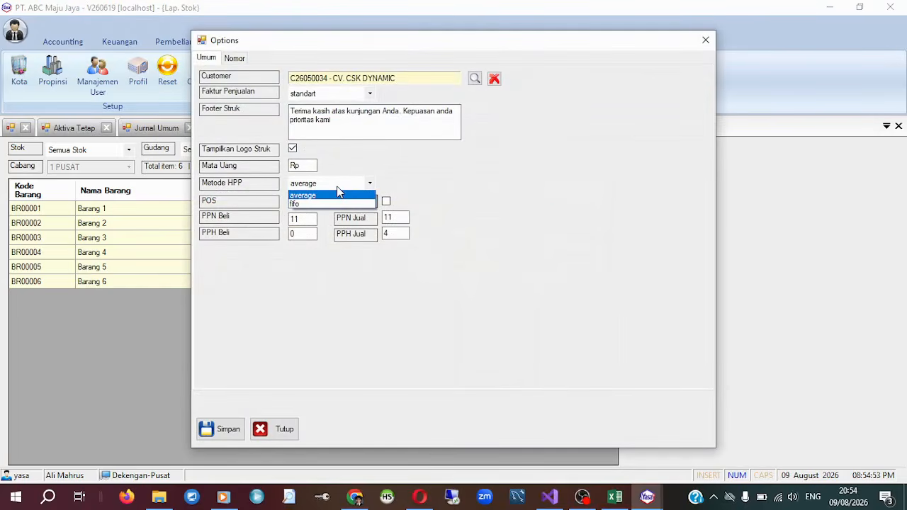
left_click(317, 204)
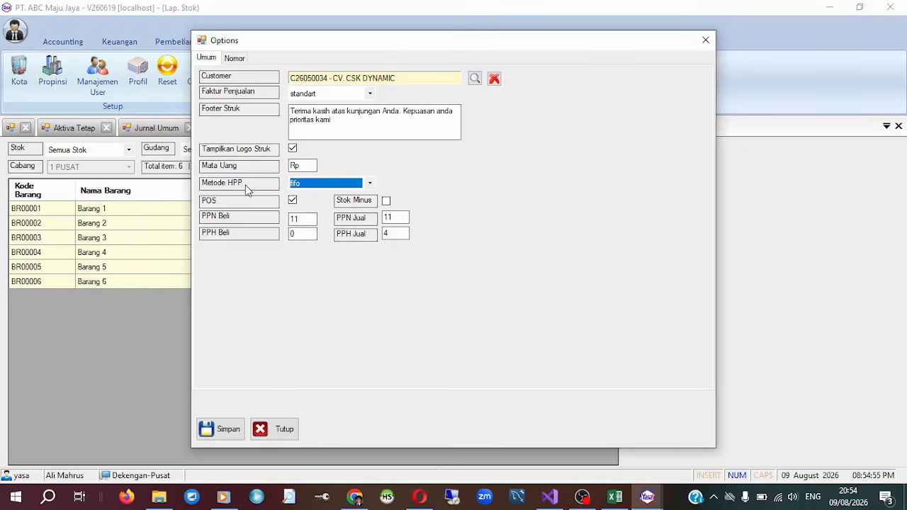
left_click(317, 183)
left_click(317, 195)
left_click(336, 185)
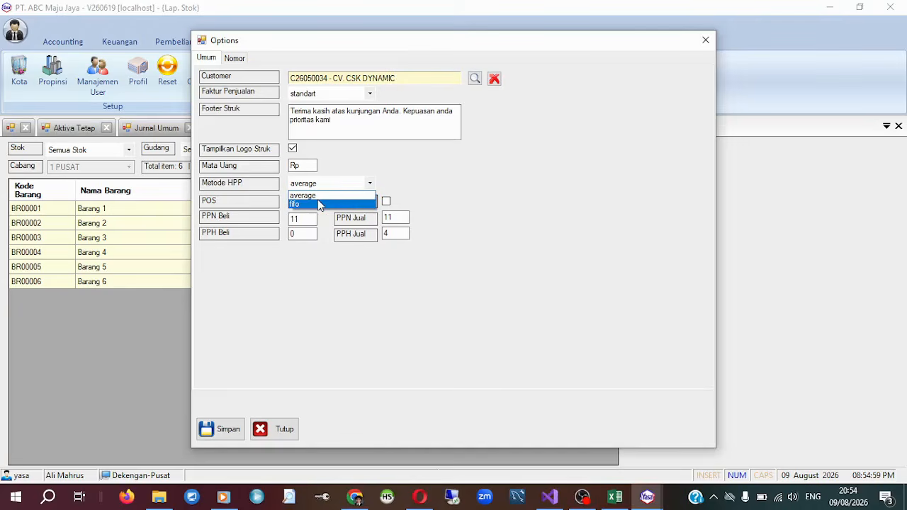
left_click(319, 204)
left_click(213, 430)
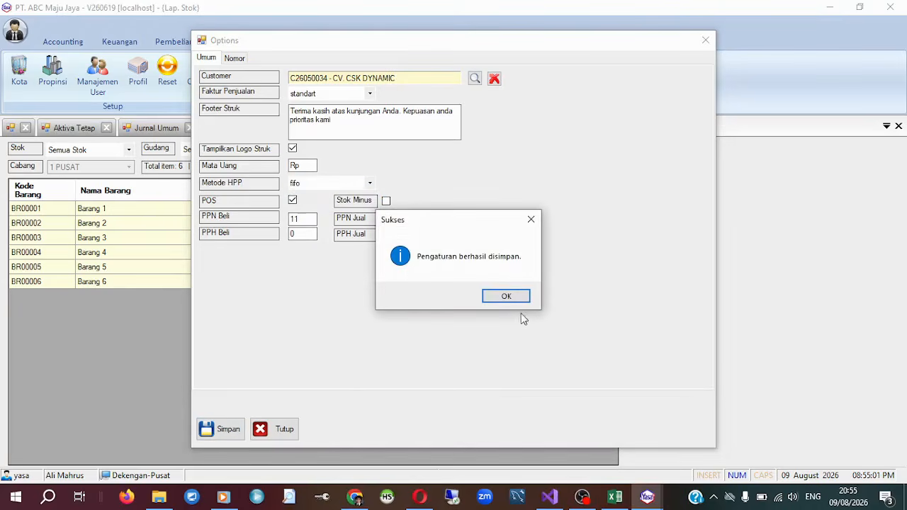
left_click(506, 297)
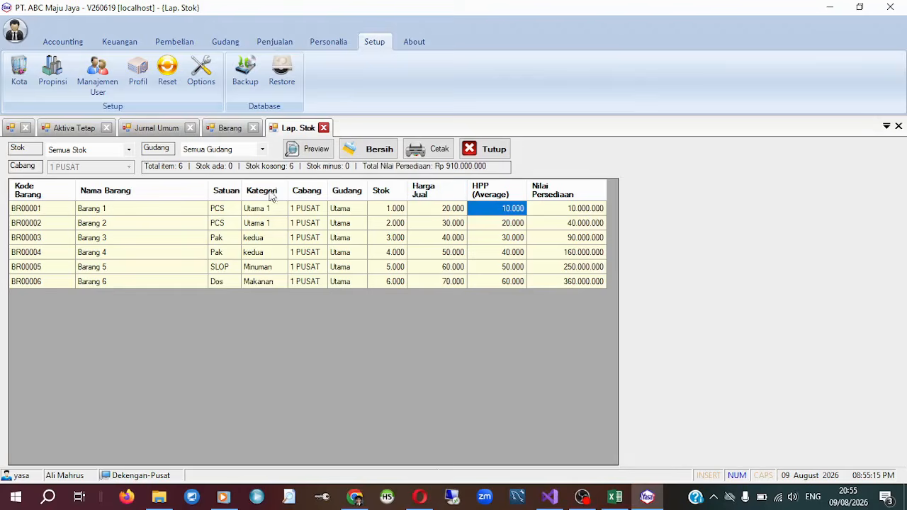
Close the old stock report, reopen Laporan Stok and preview it for all stock and warehouses to check the HPP column.
left_click(323, 127)
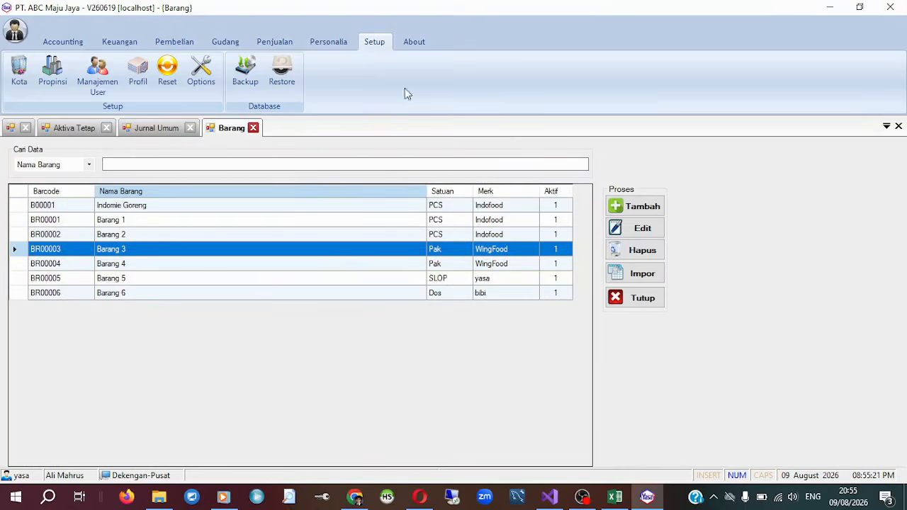
left_click(221, 42)
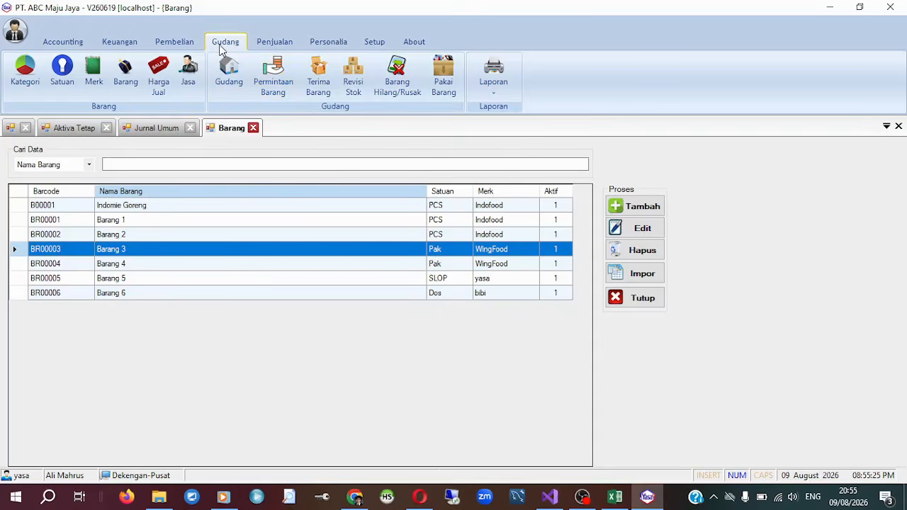
left_click(494, 97)
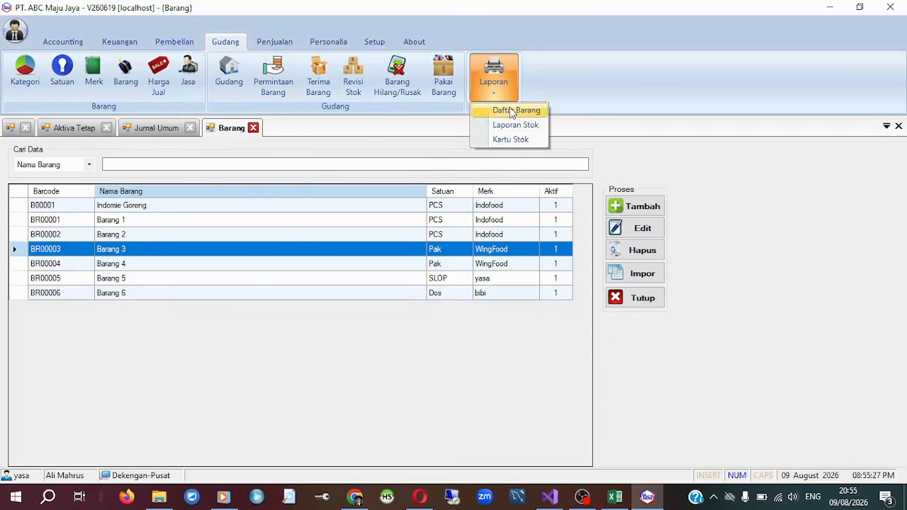
left_click(530, 139)
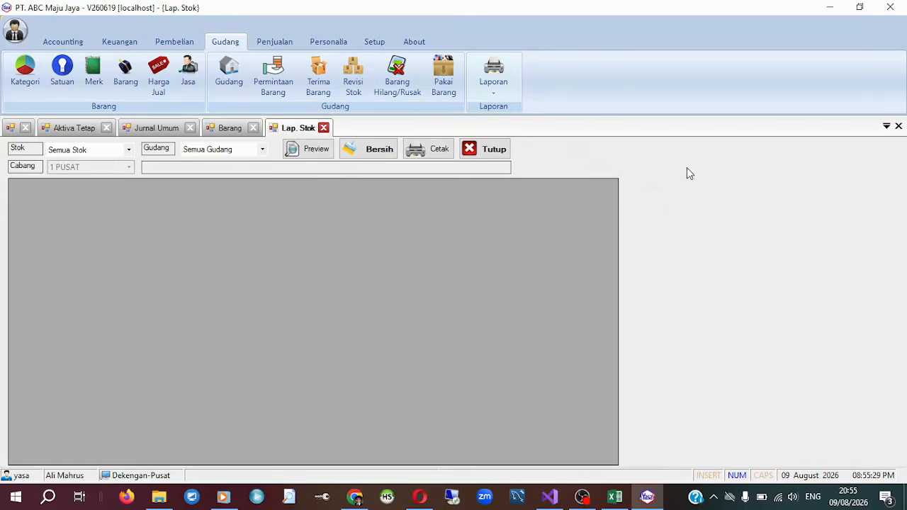
left_click(316, 152)
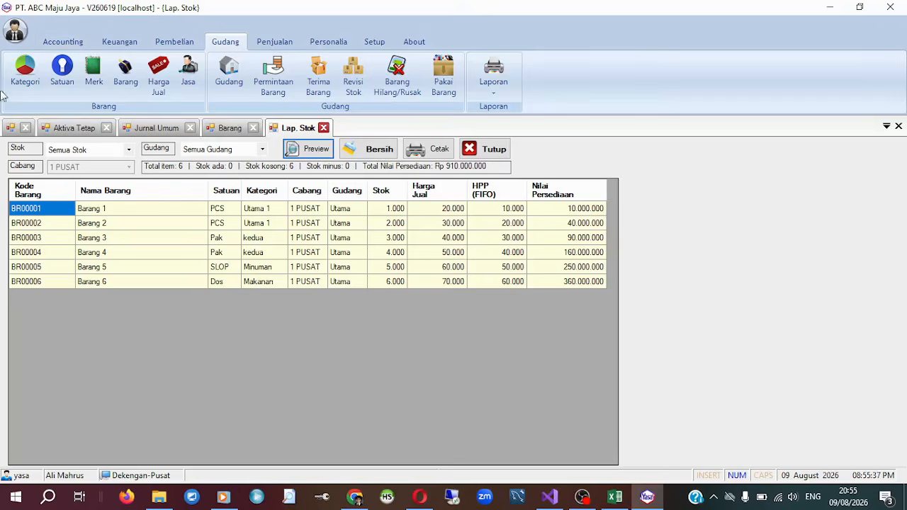
Set Metode HPP to average in the general application options and save the settings.
left_click(378, 44)
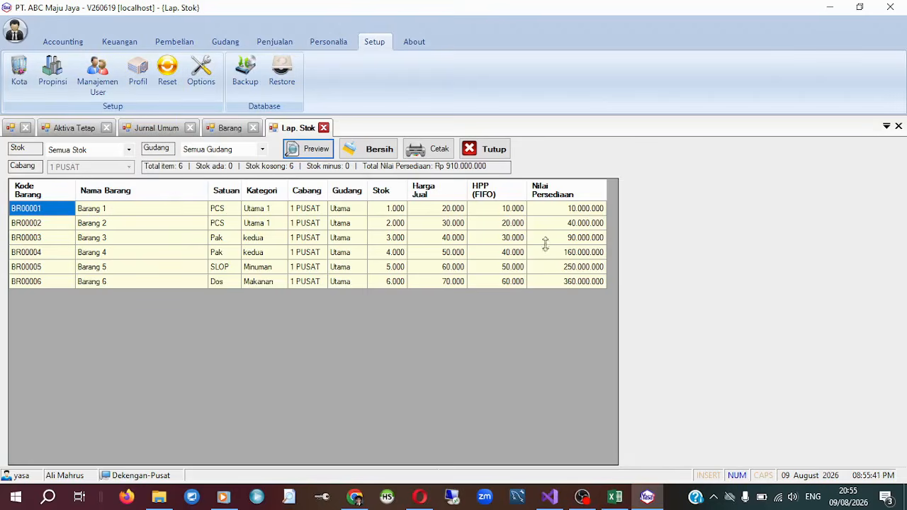
left_click(195, 67)
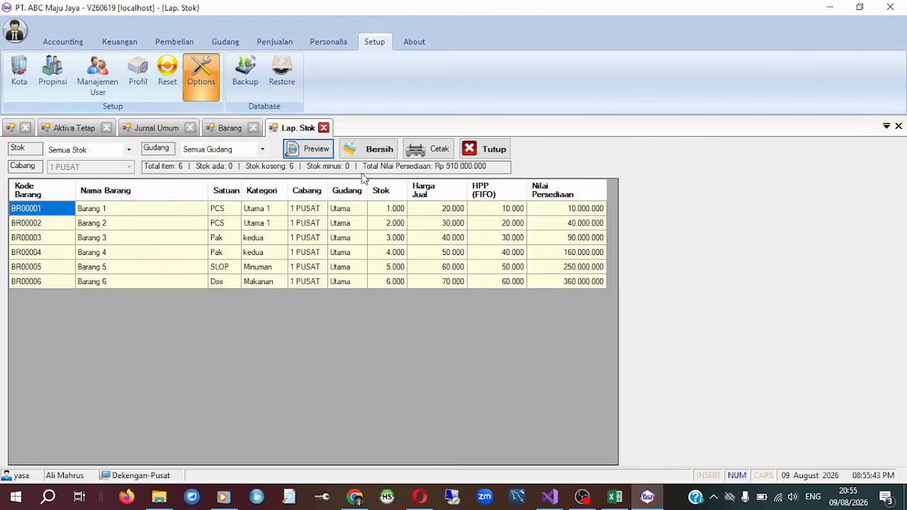
left_click(330, 187)
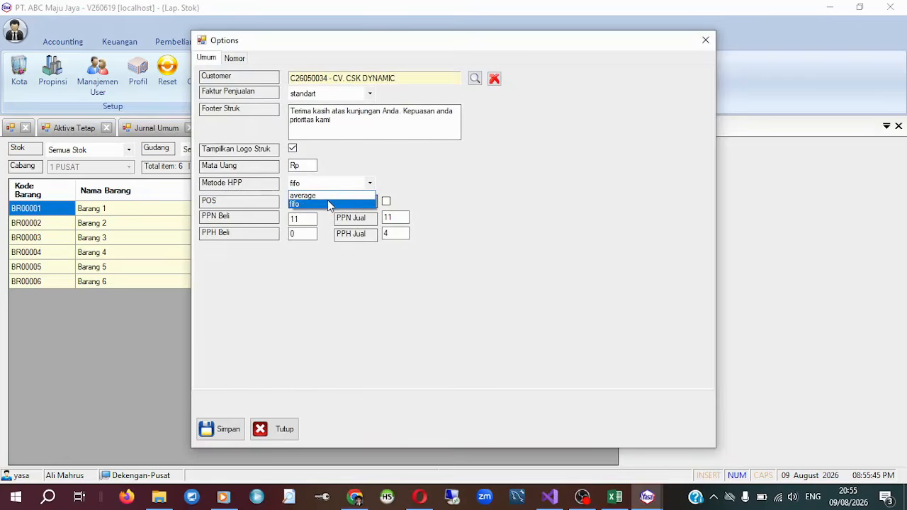
left_click(328, 196)
left_click(232, 433)
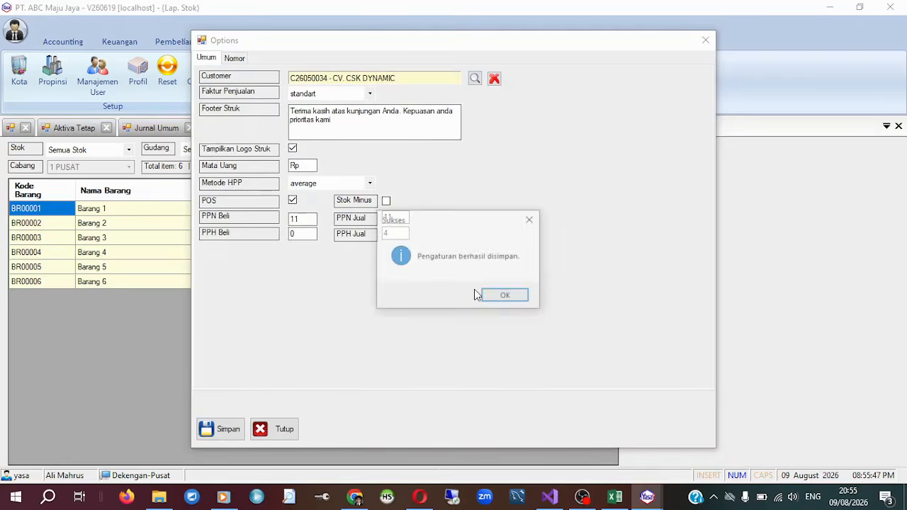
left_click(526, 297)
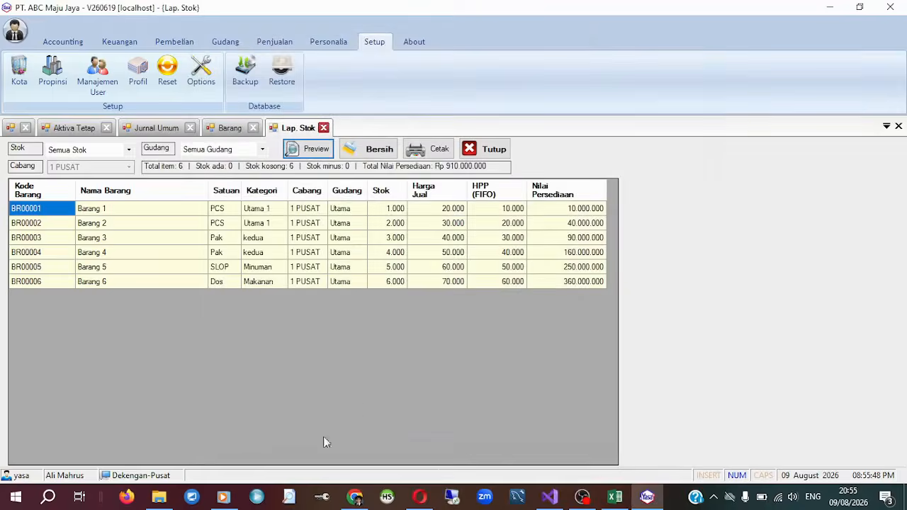
Refresh the open stock report and recheck the Metode HPP setting in the application options without changing it.
left_click(296, 154)
left_click(297, 154)
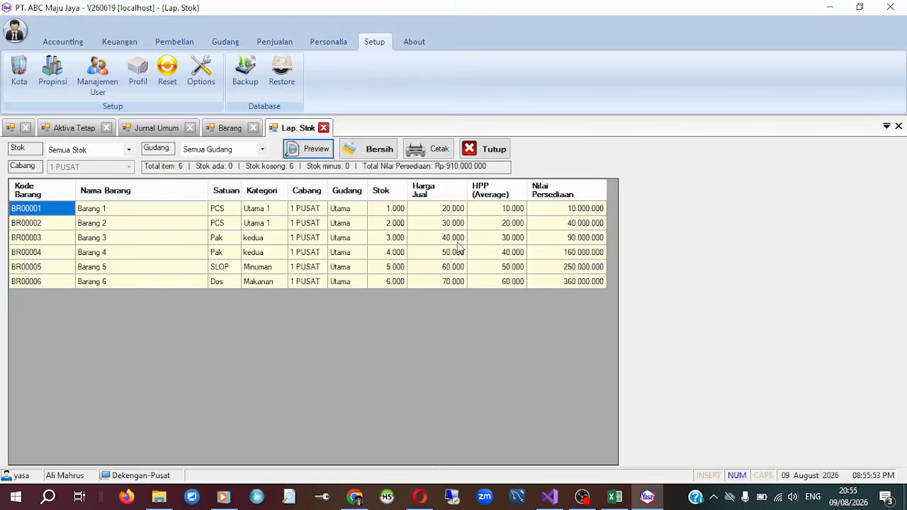
left_click(201, 77)
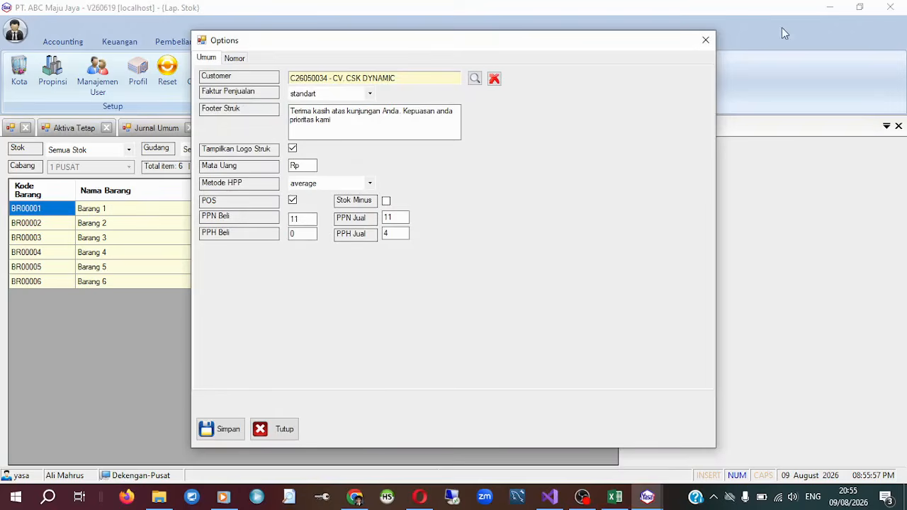
left_click(702, 39)
left_click(577, 254)
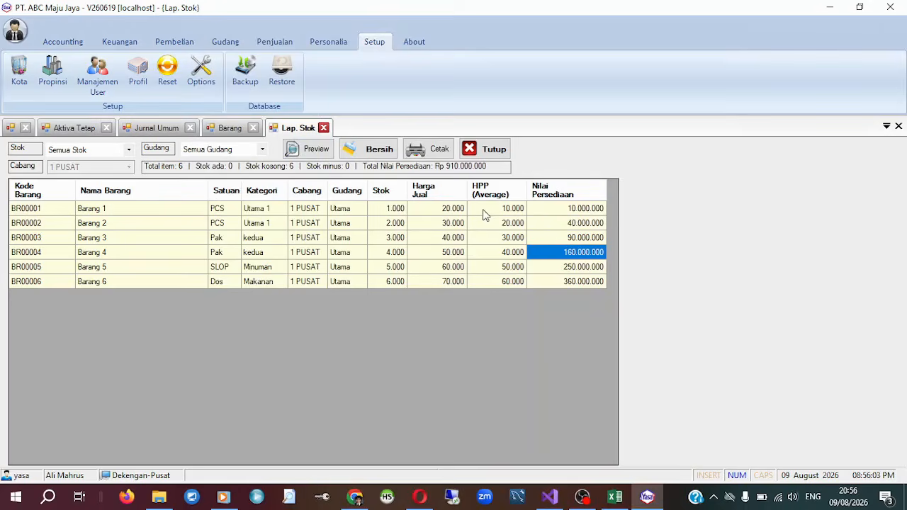
Preview the stock report again, check the Harga Jual, HPP (Average) and Nilai Persediaan columns, and close the report.
left_click(309, 149)
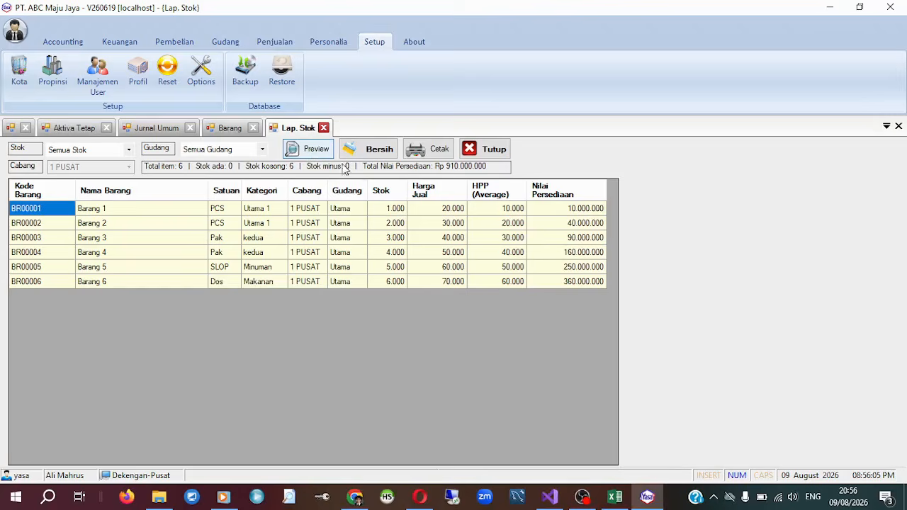
left_click(435, 210)
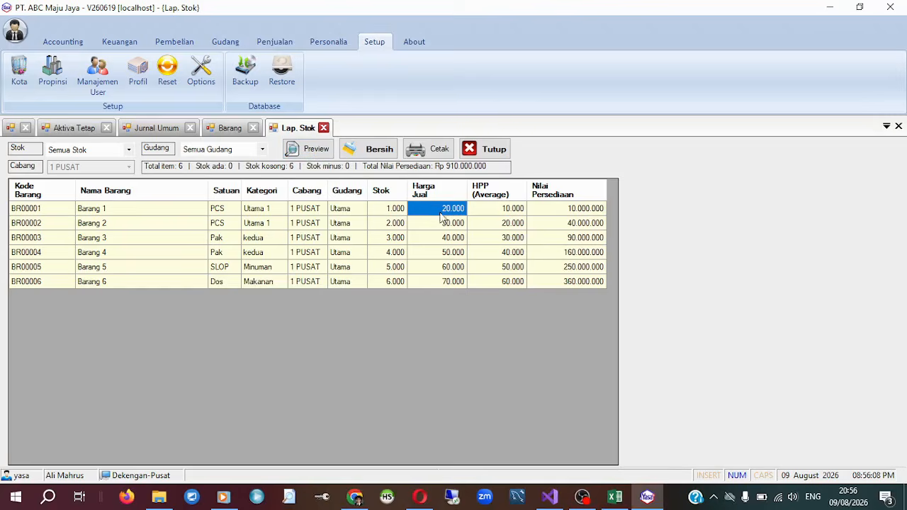
left_click(524, 210)
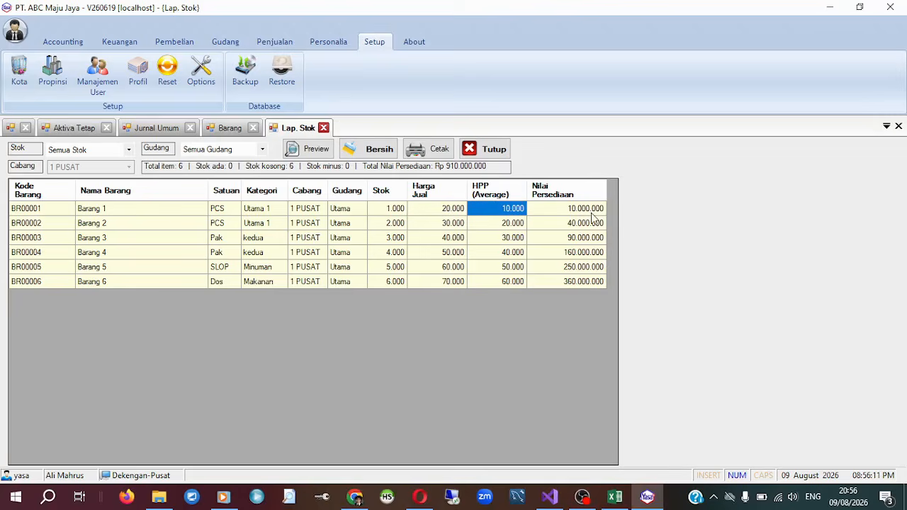
left_click(571, 226)
left_click(570, 270)
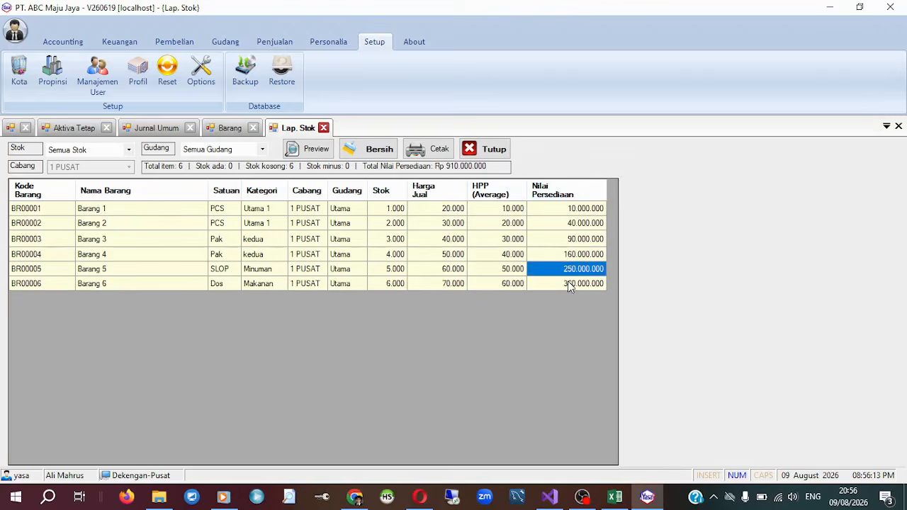
left_click(899, 127)
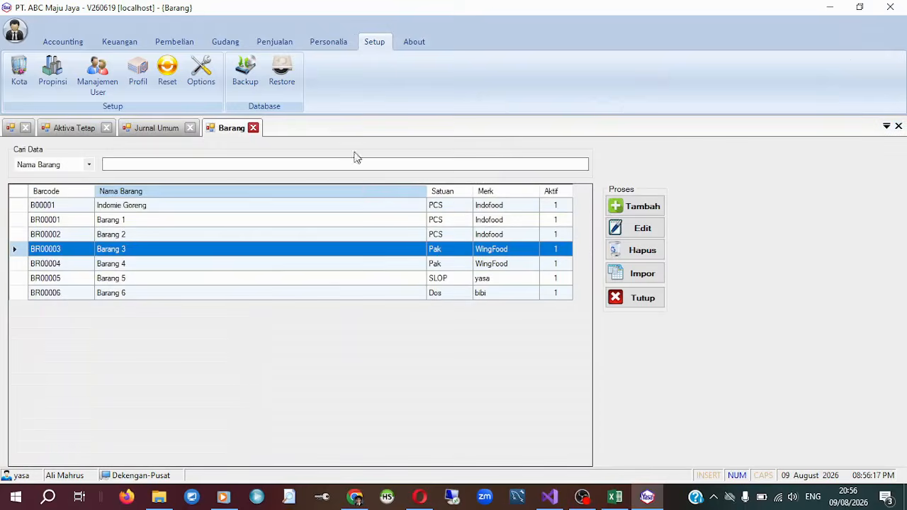
Compare the Merk of Indomie Goreng, Barang 1 and Barang 2 in the Barang list.
left_click(496, 205)
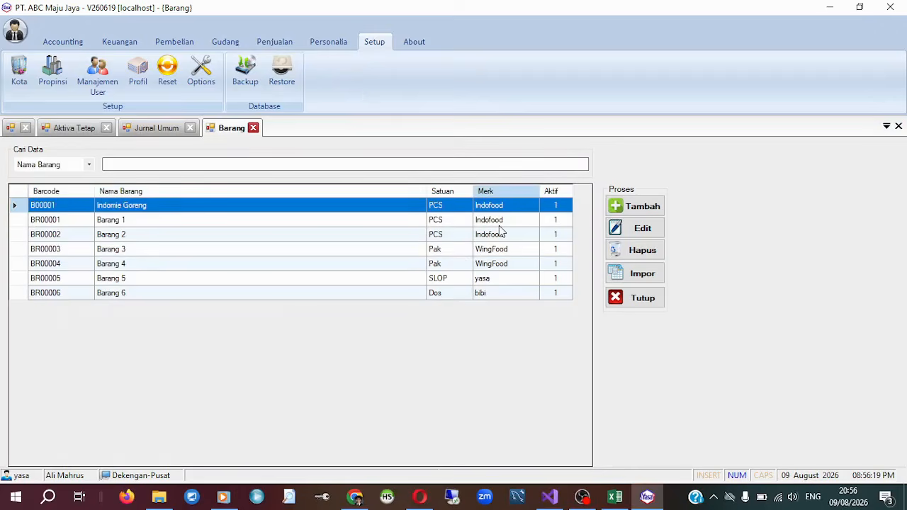
left_click(505, 220)
left_click(507, 205)
left_click(514, 234)
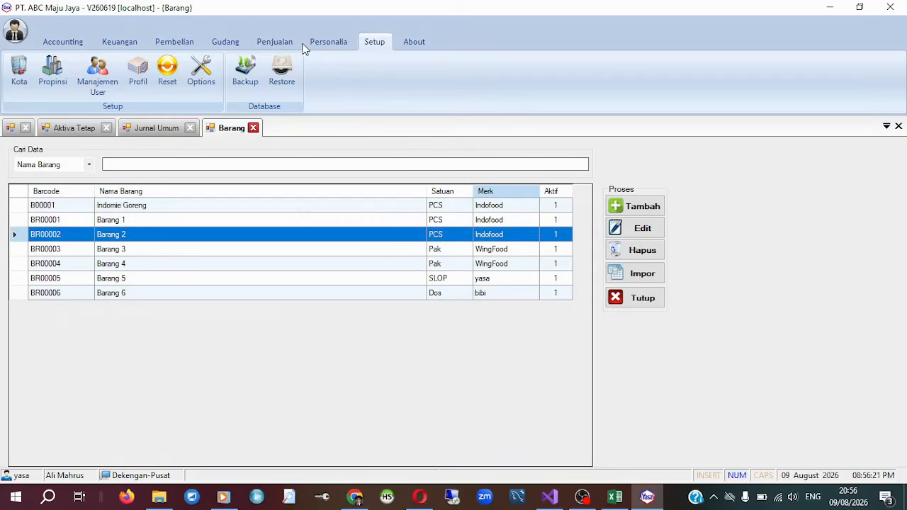
Open the Gudang warehouse list, review its warehouse names and branches, and close it.
left_click(225, 43)
left_click(176, 42)
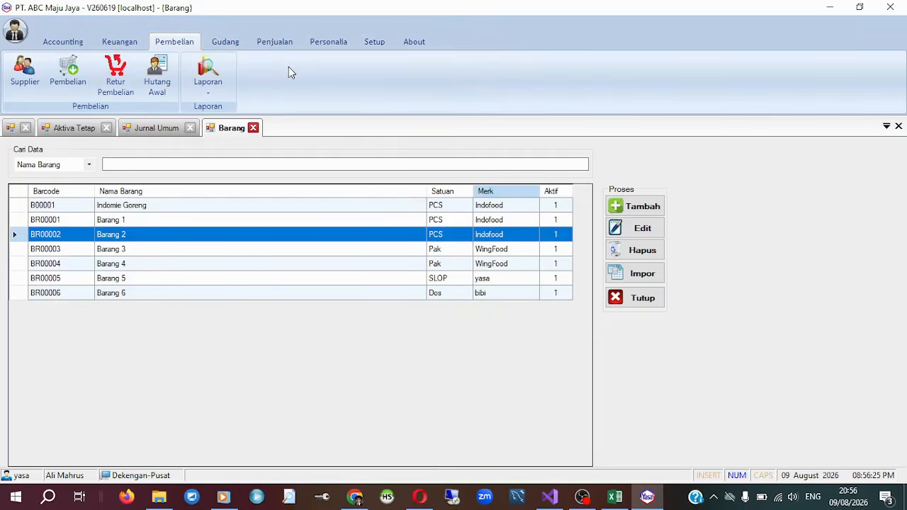
left_click(230, 41)
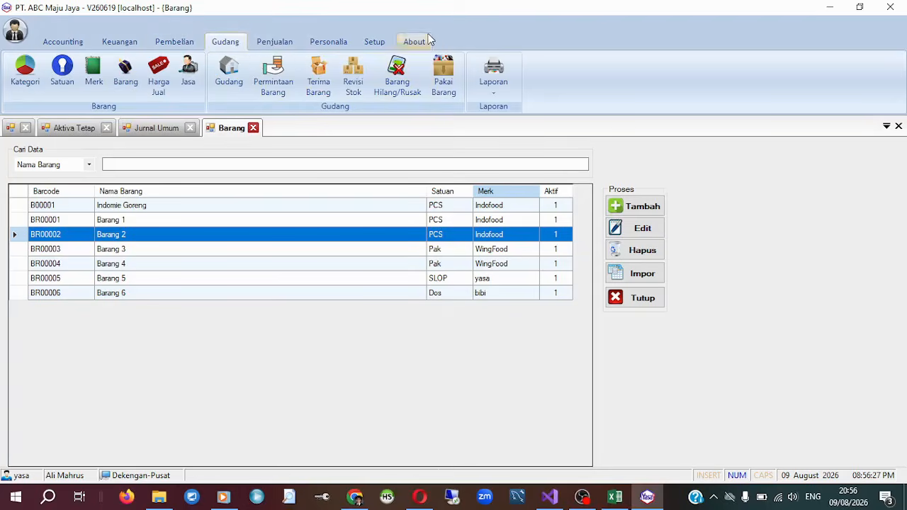
left_click(229, 82)
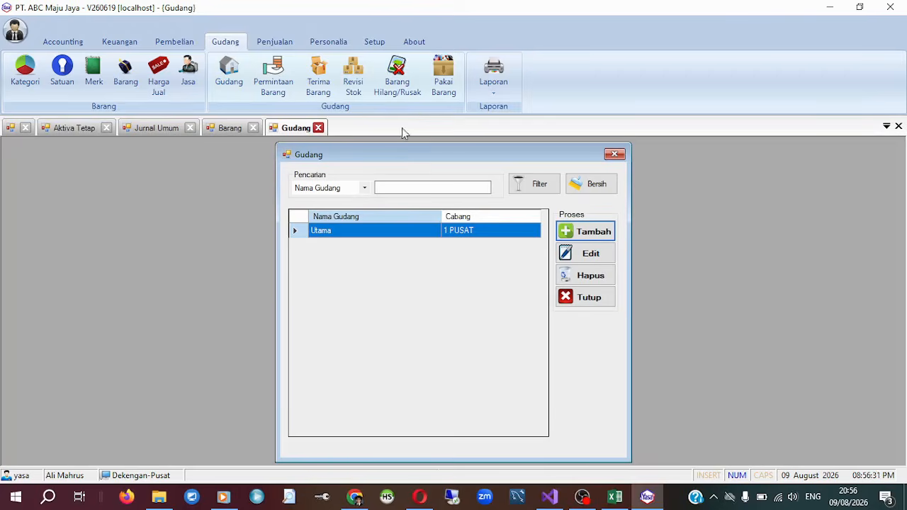
left_click_drag(561, 154, 525, 147)
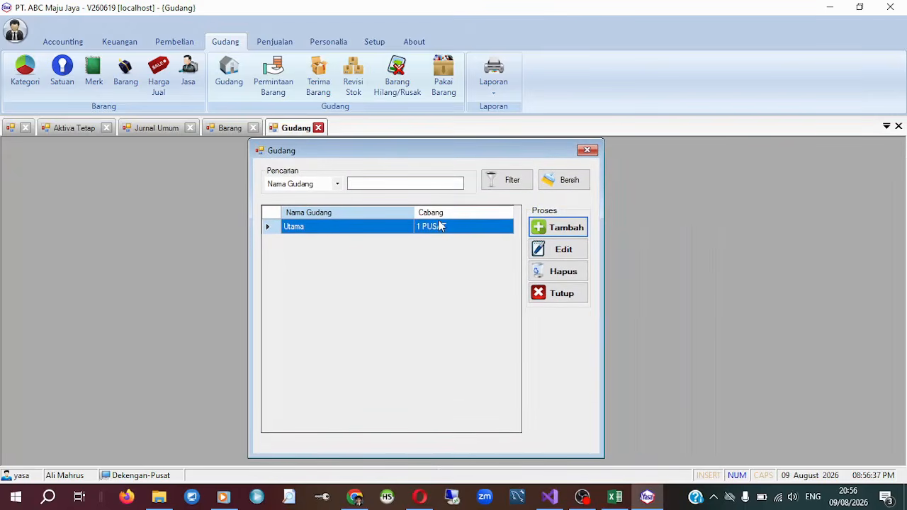
left_click(587, 150)
Open the Permintaan Barang, Terima Barang, Revisi Stok, Barang Hilang/Rusak and Pakai Barang lists one after another to view them.
left_click(265, 92)
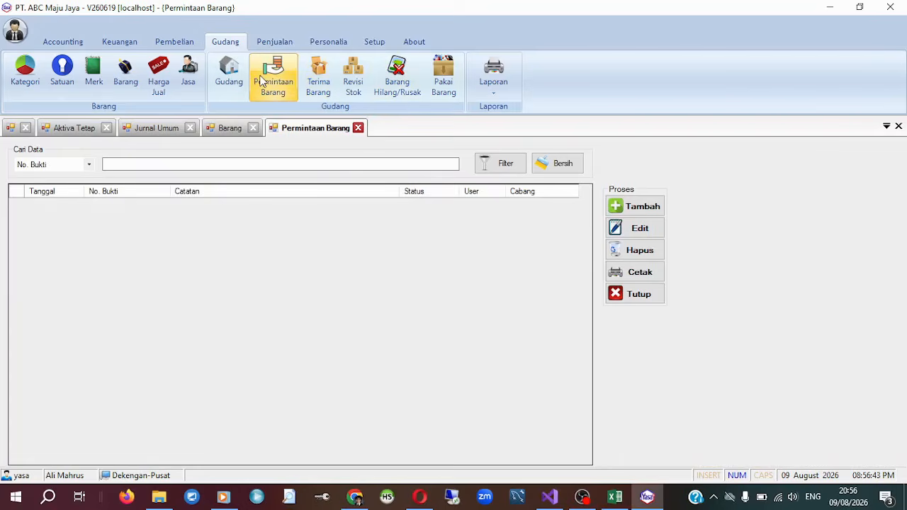
left_click(312, 90)
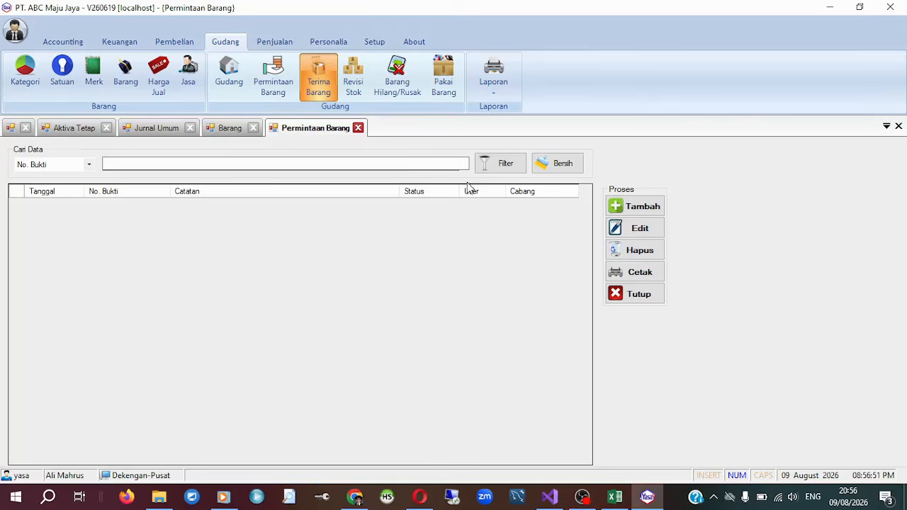
left_click(410, 91)
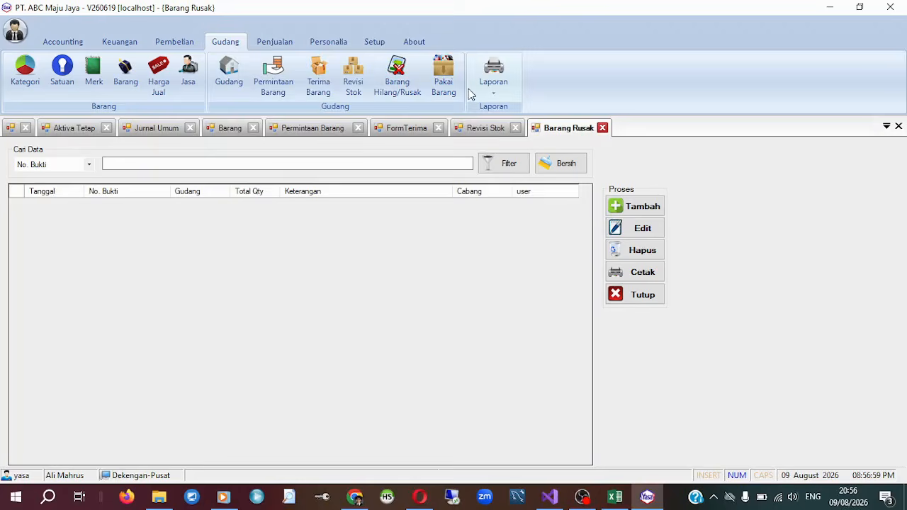
left_click(444, 79)
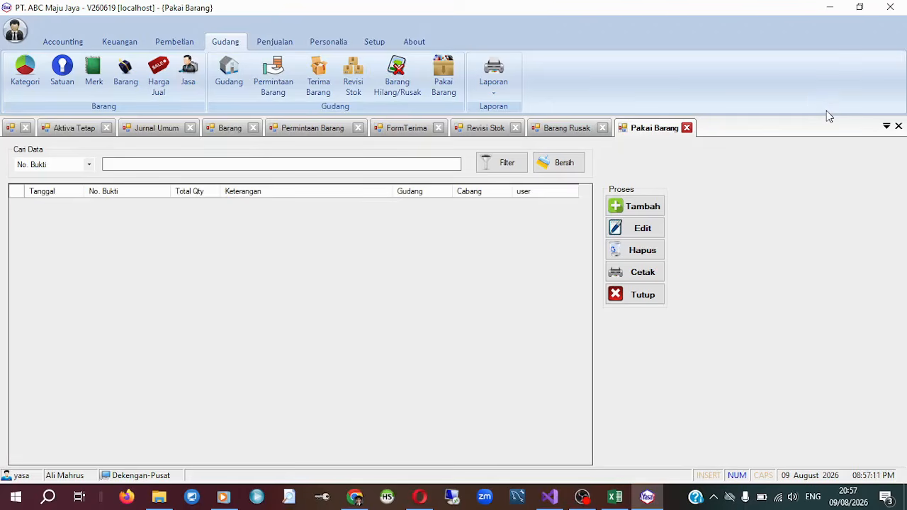
Bring back the Permintaan Barang list and compare the functions of the Gudang and Pembelian modules.
left_click(153, 44)
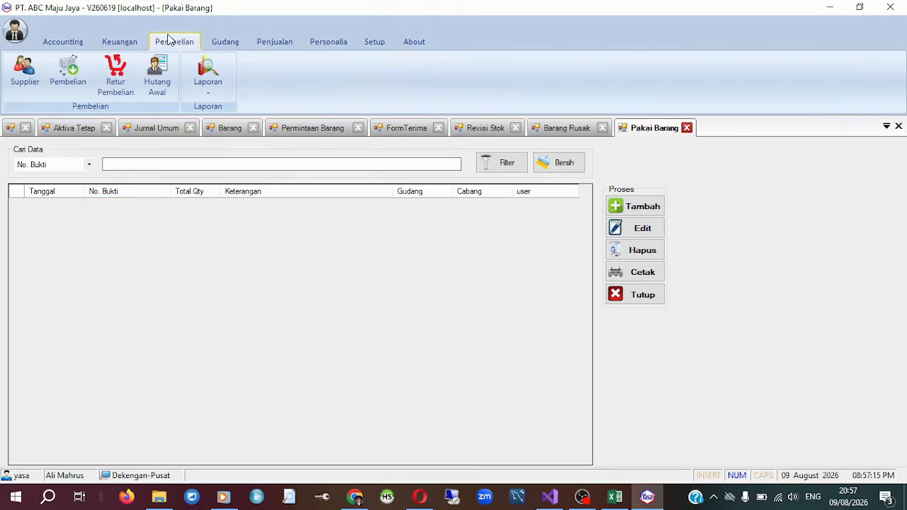
left_click(228, 41)
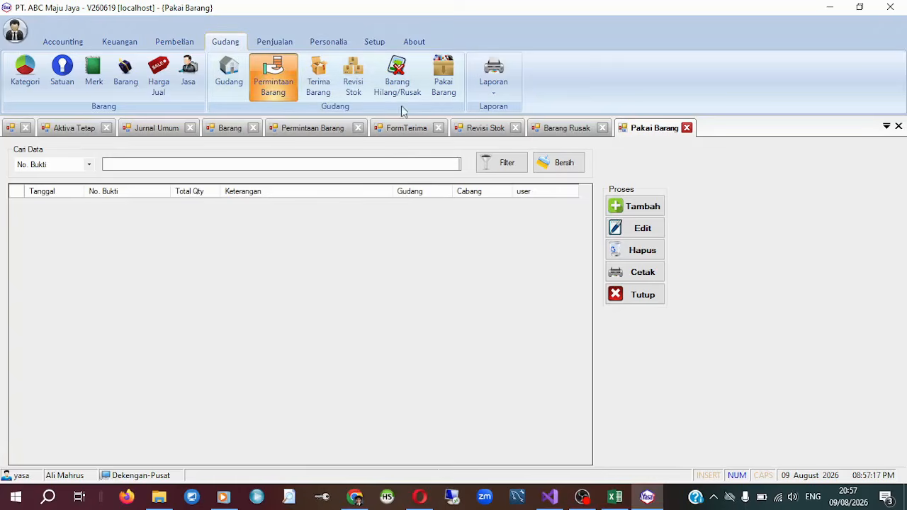
left_click(287, 82)
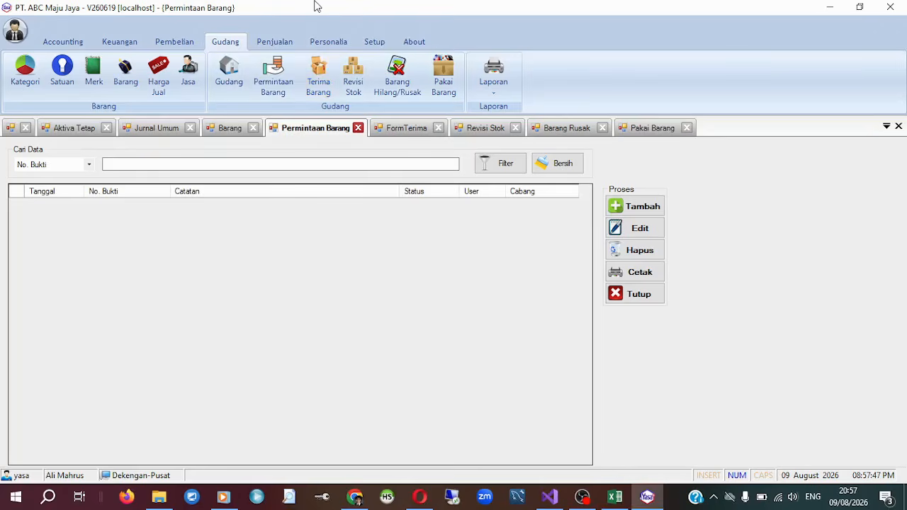
left_click(172, 40)
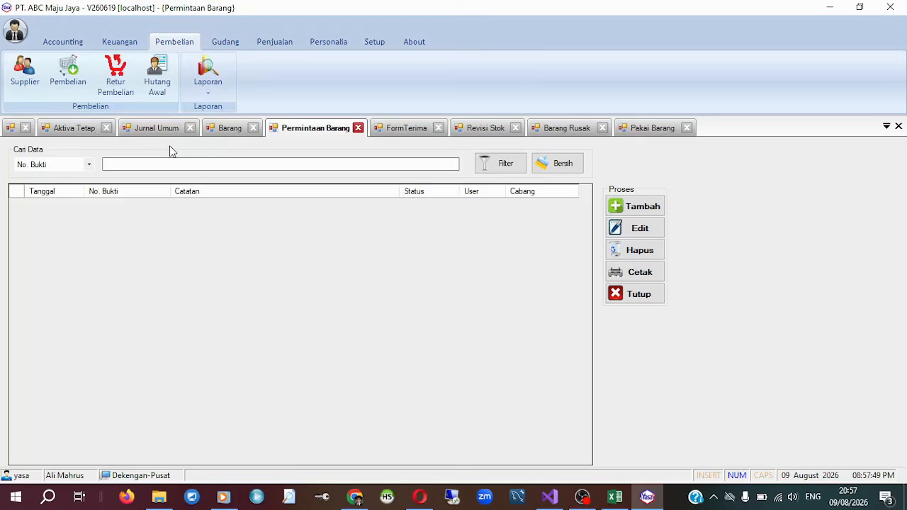
left_click(224, 41)
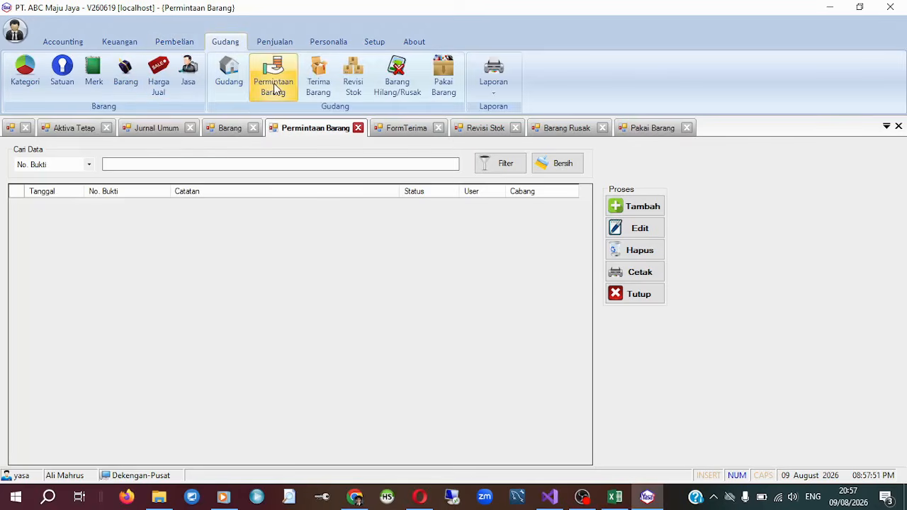
Open the Supplier, Pembelian, Retur Pembelian and Hutang Awal lists of the Pembelian module to view them.
left_click(173, 41)
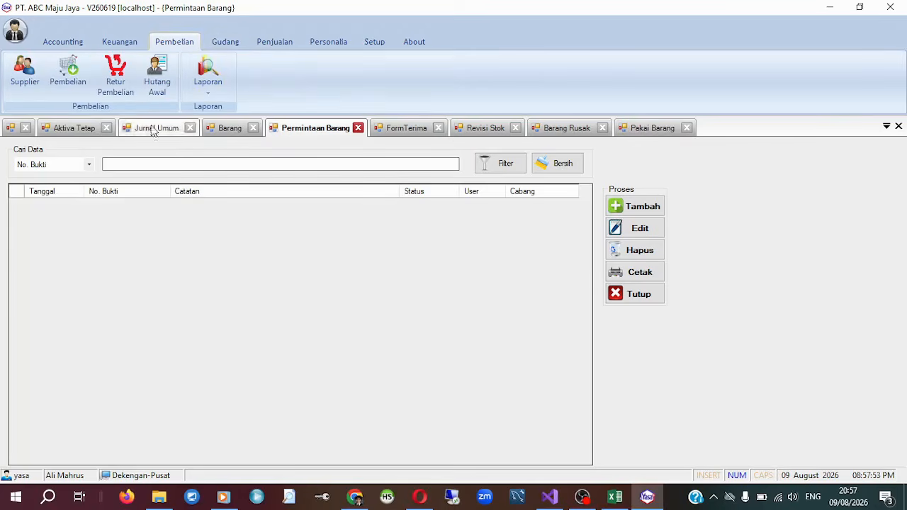
left_click(25, 74)
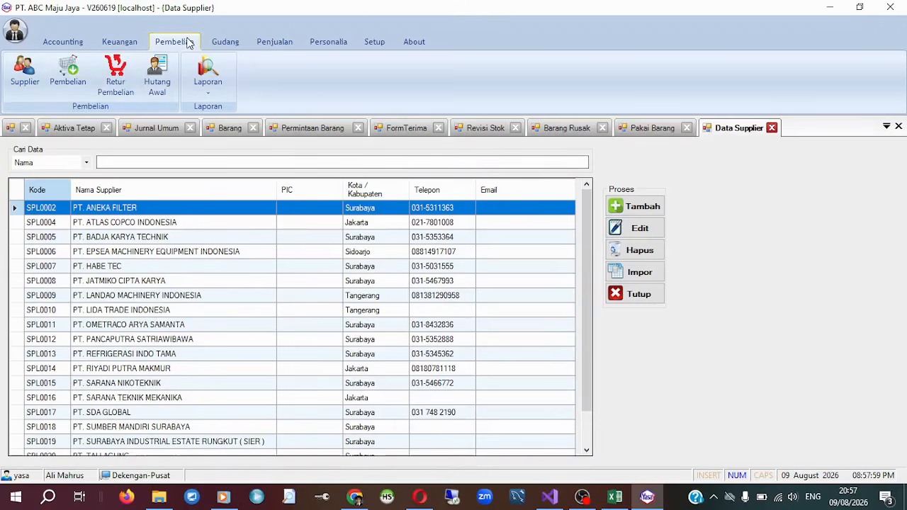
left_click(67, 74)
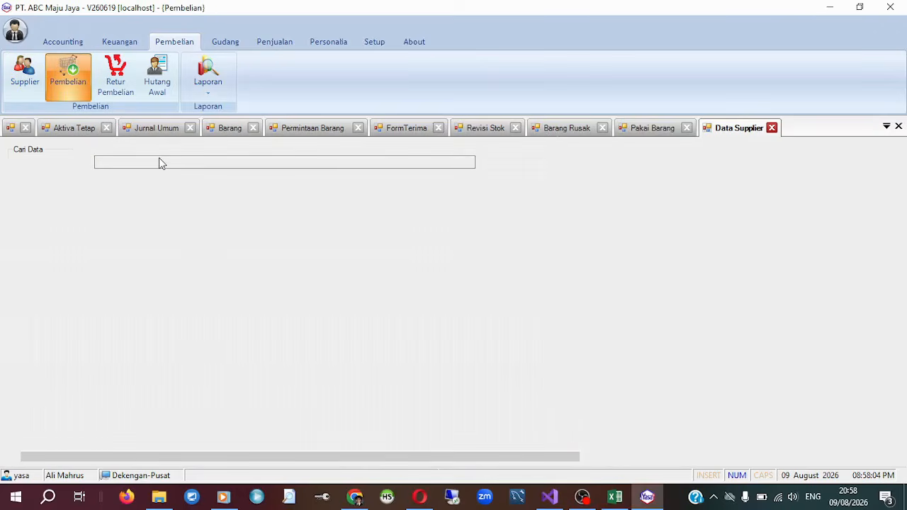
left_click(160, 74)
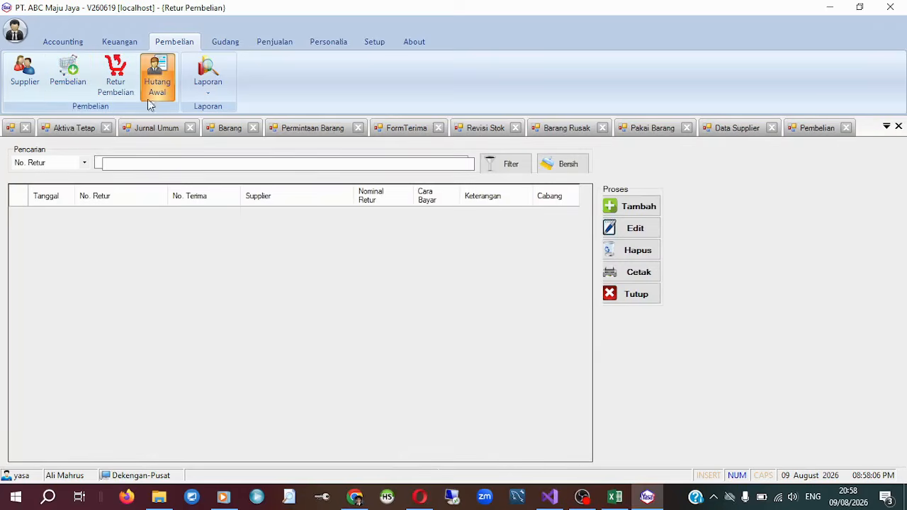
Return to the Data Supplier list, view the fields of a blank Tambah Supplier form, and close it without saving.
left_click(21, 70)
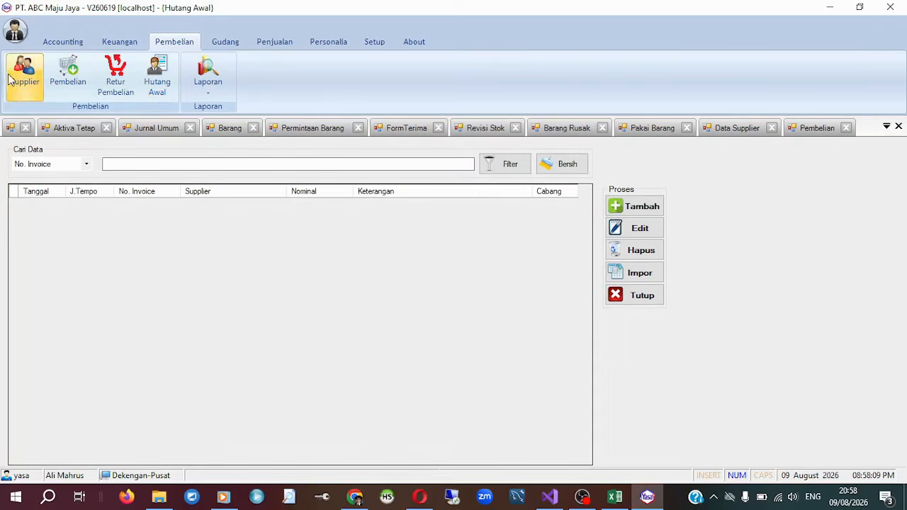
left_click(197, 236)
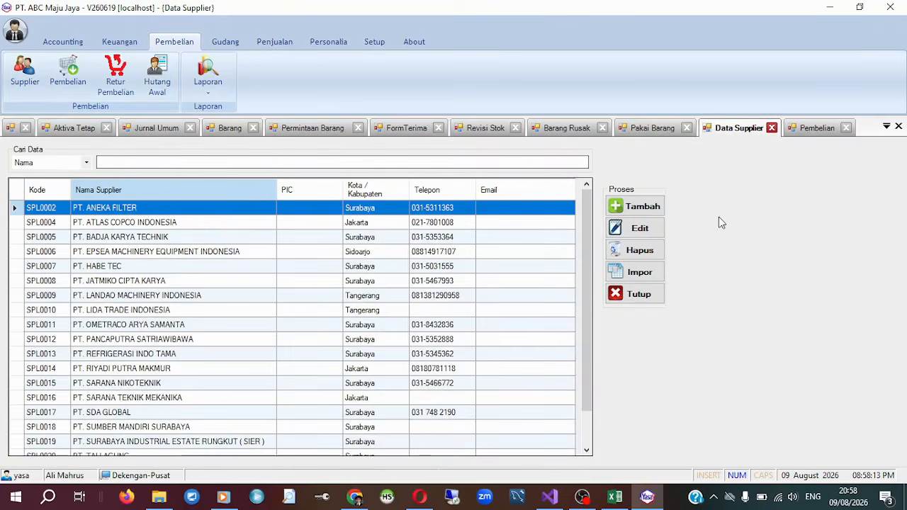
left_click(633, 207)
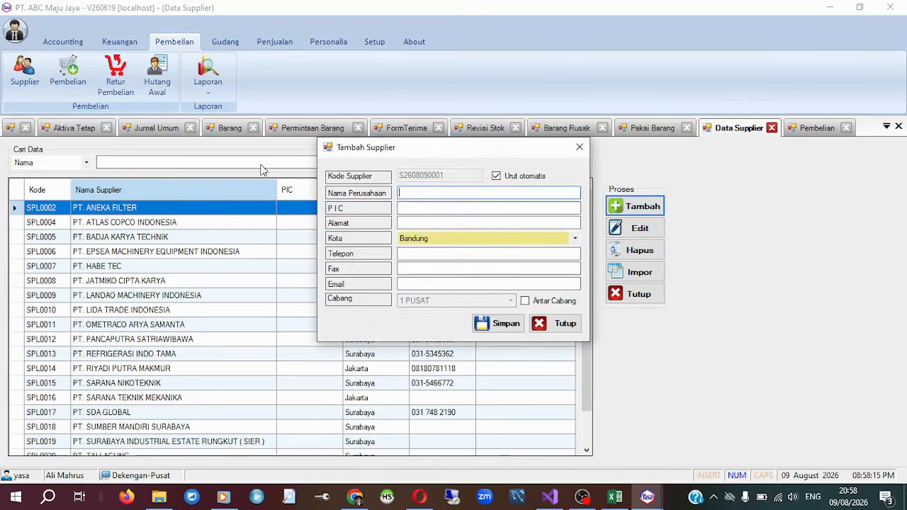
left_click(580, 148)
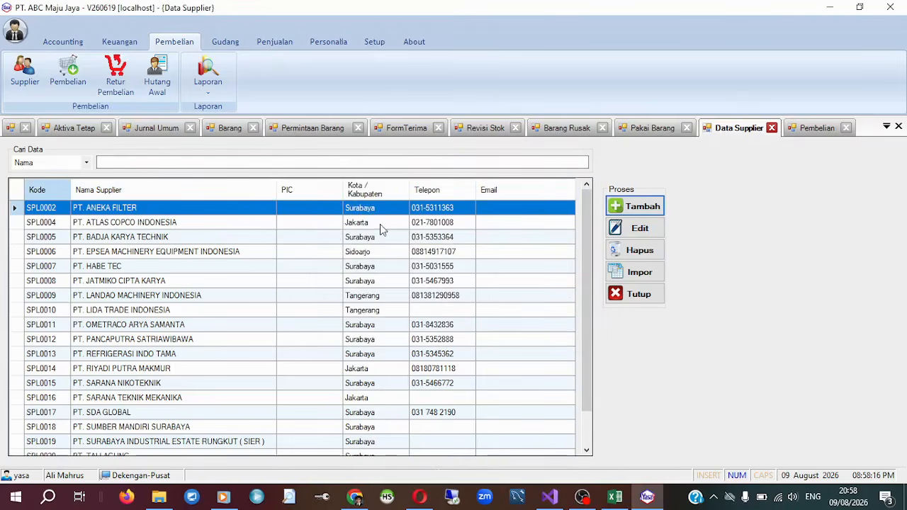
Open the PT. ATLAS COPCO INDONESIA supplier record for editing, view its company, PIC, address and phone fields, and close it without saving.
left_click(221, 223)
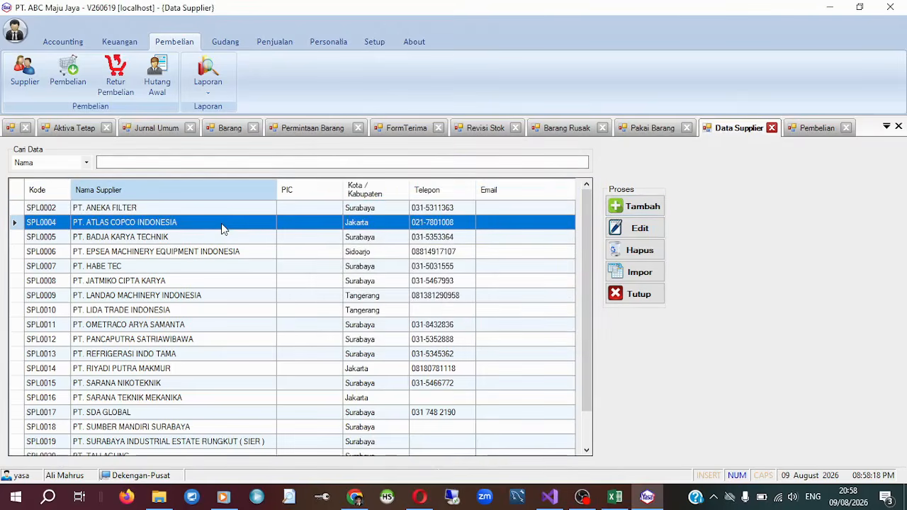
left_click(630, 230)
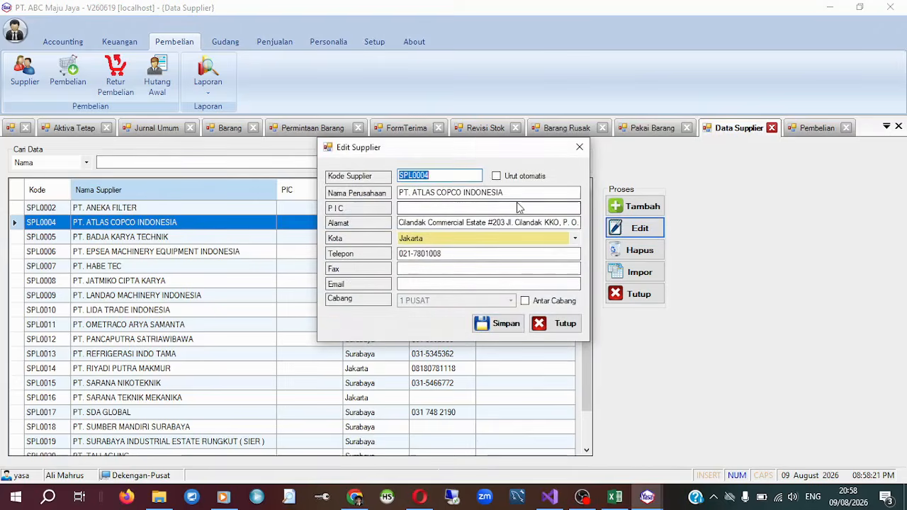
left_click_drag(531, 193, 204, 194)
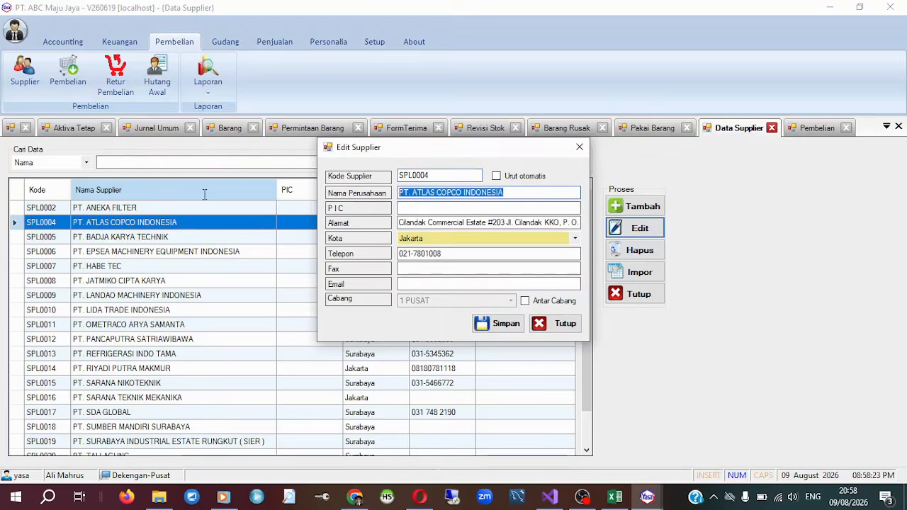
left_click(441, 207)
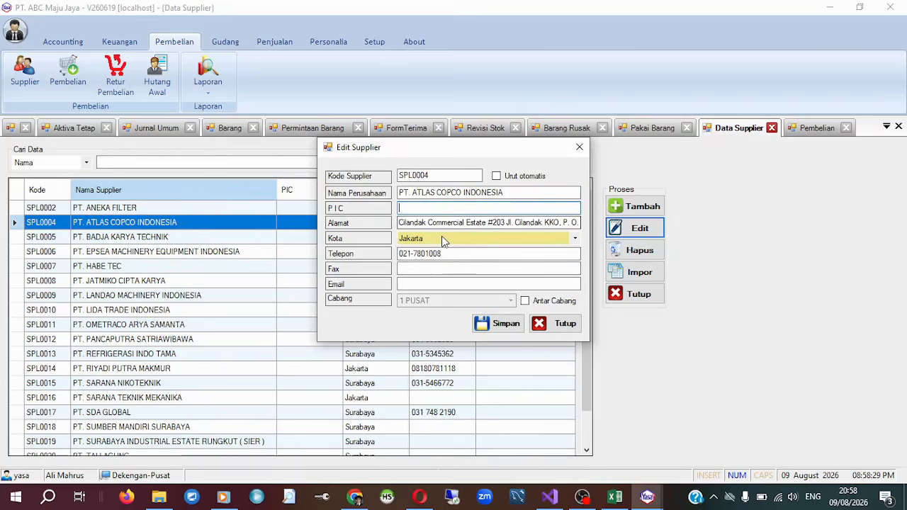
key("Tab")
key("Tab")
key("Tab")
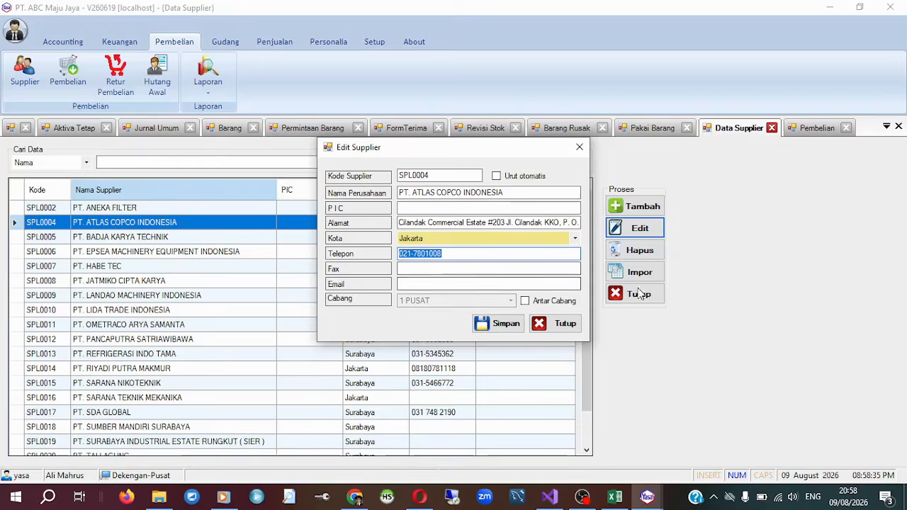
left_click(554, 330)
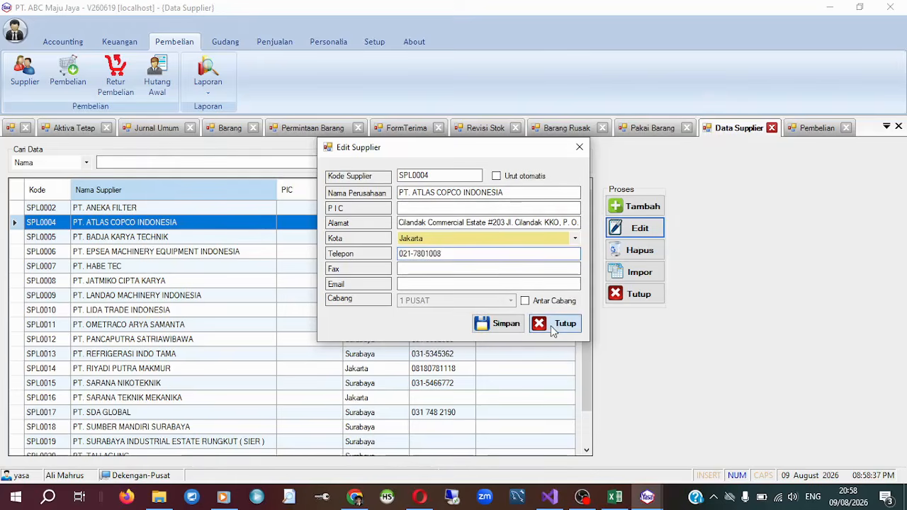
left_click(202, 241)
left_click(198, 222)
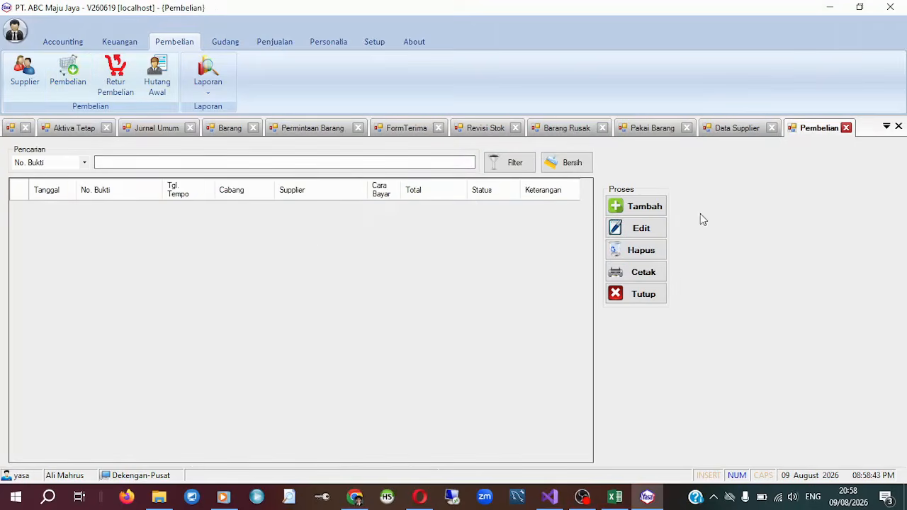
Start a new Order Pembelian from the Pembelian list and choose PT. ANEKA FILTER as the supplier.
left_click(633, 207)
left_click(653, 210)
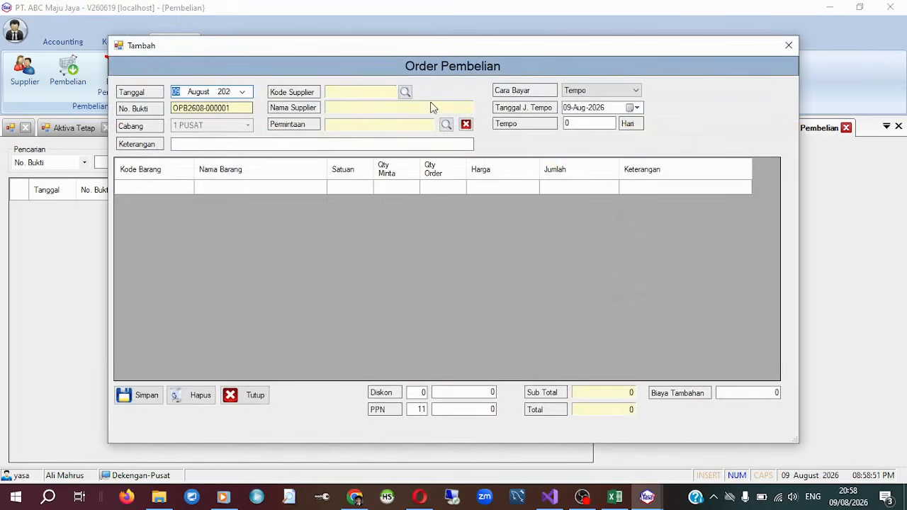
left_click(404, 91)
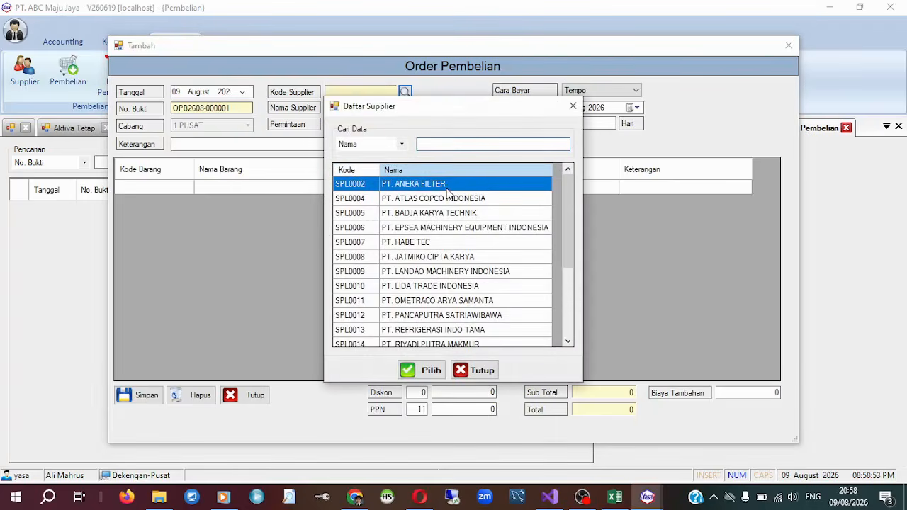
left_click(421, 370)
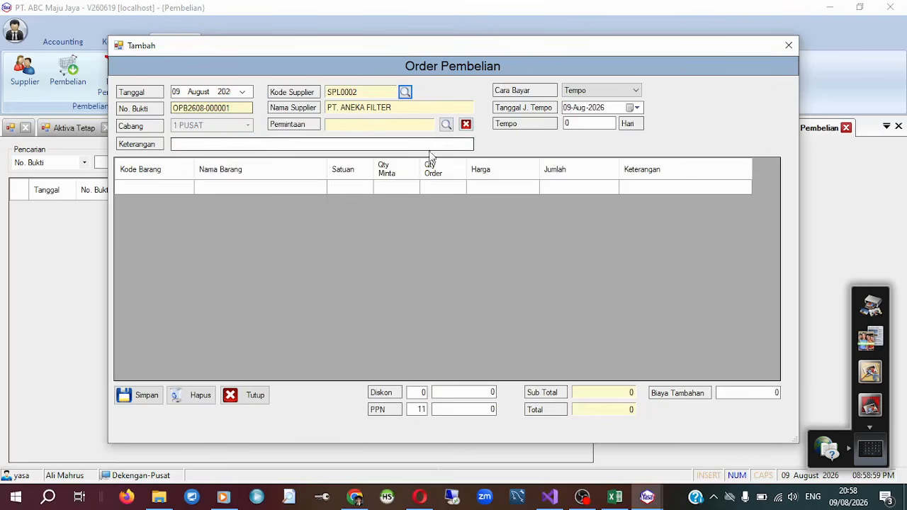
Review the Cara Bayar options, keep Tempo as the payment method, and set the payment term to 30 days.
left_click(630, 94)
left_click(630, 94)
left_click(631, 94)
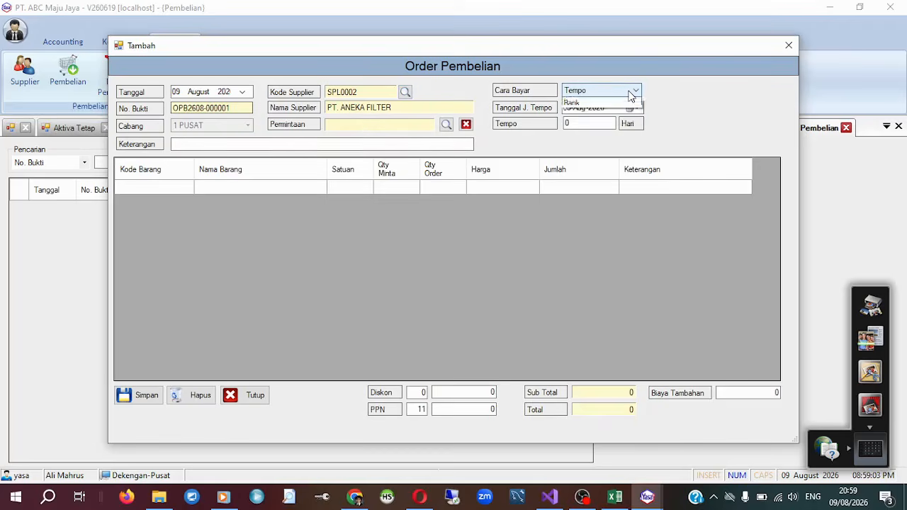
left_click(630, 94)
left_click(630, 94)
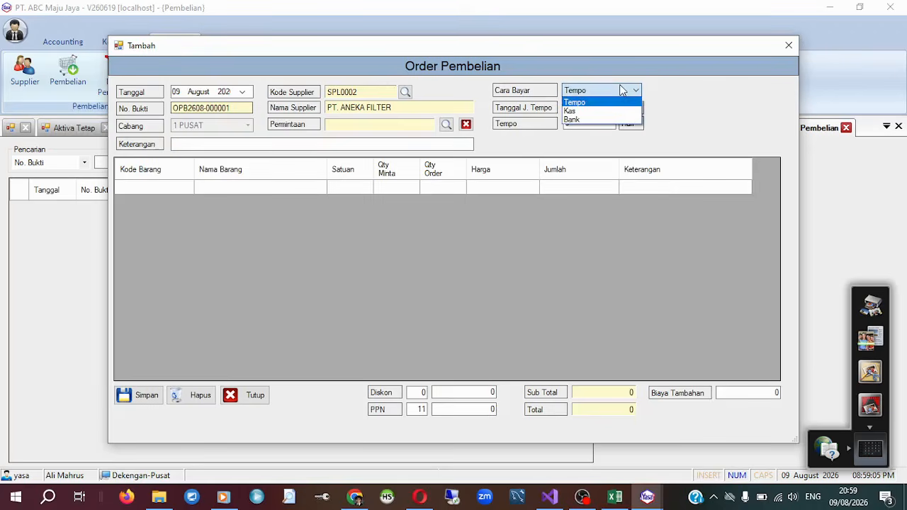
left_click(630, 95)
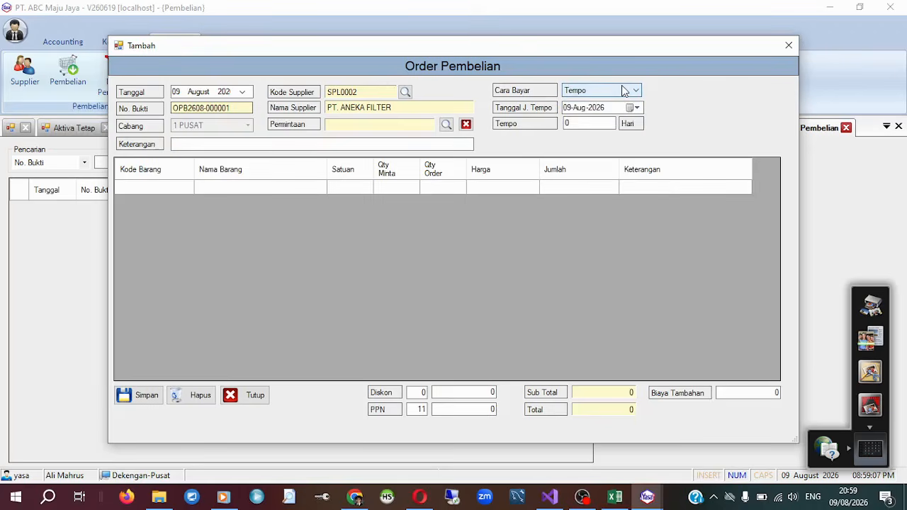
key("Tab")
key("Tab")
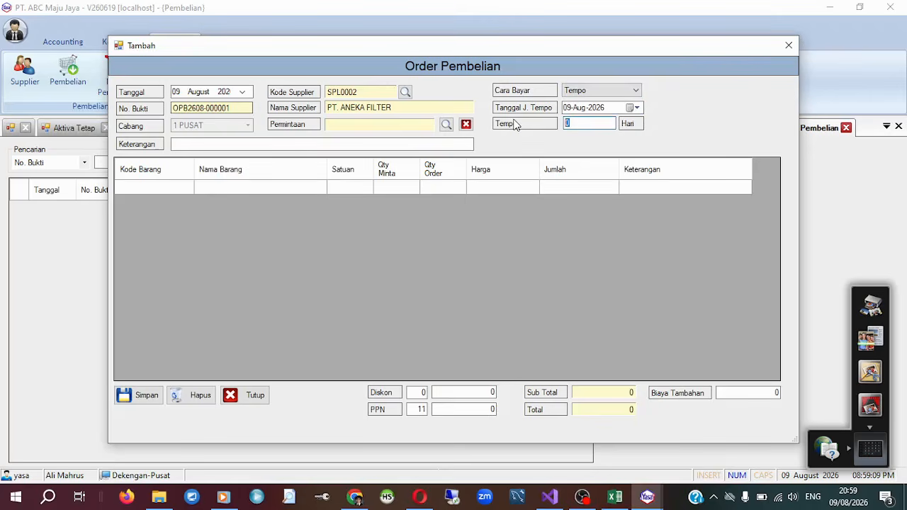
type("30")
key("Tab")
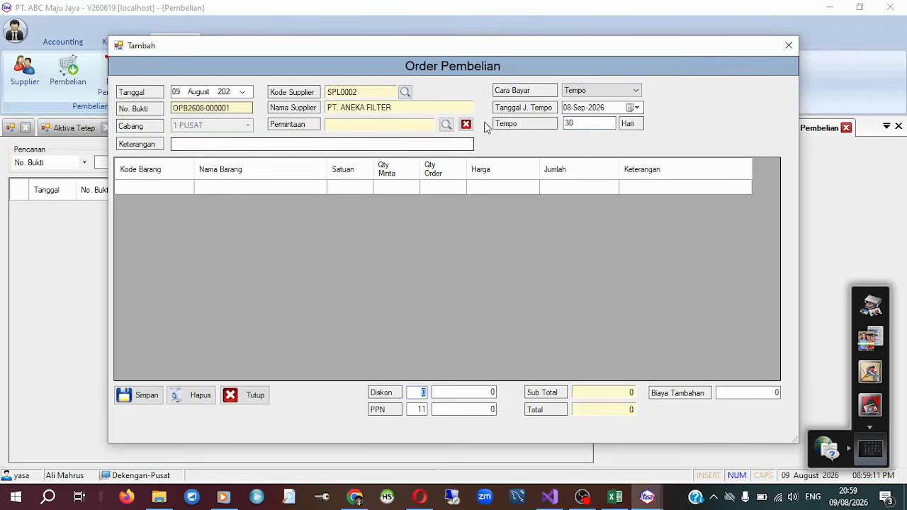
Add Indomie Goreng as the first item of the purchase order with an order quantity of 10.
left_click(155, 188)
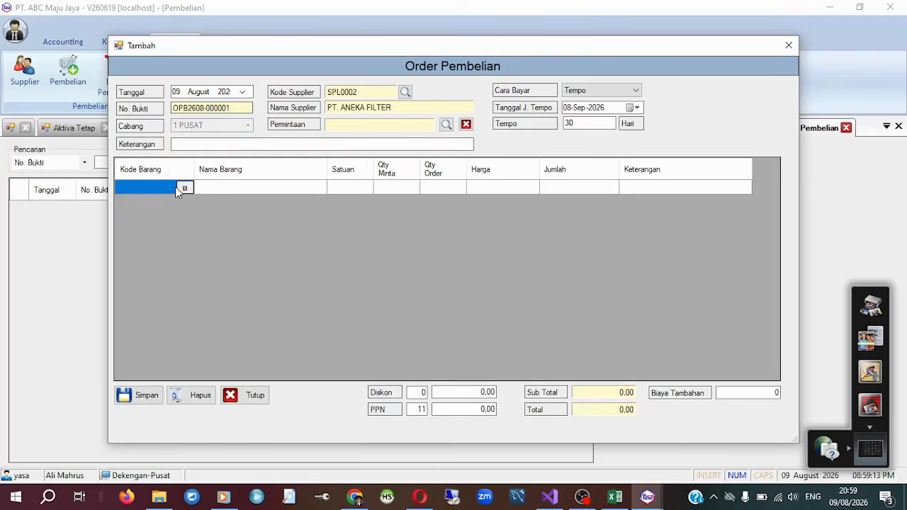
left_click(183, 188)
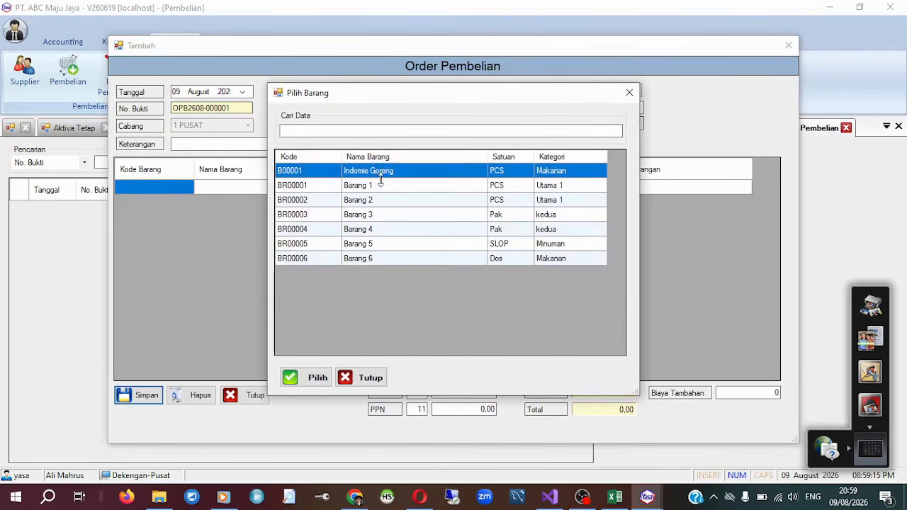
left_click(381, 176)
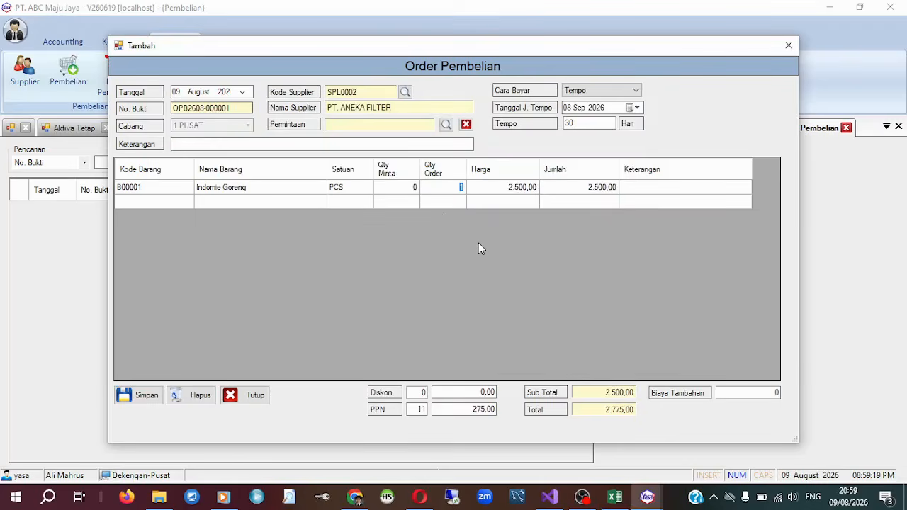
type("10")
key("Tab")
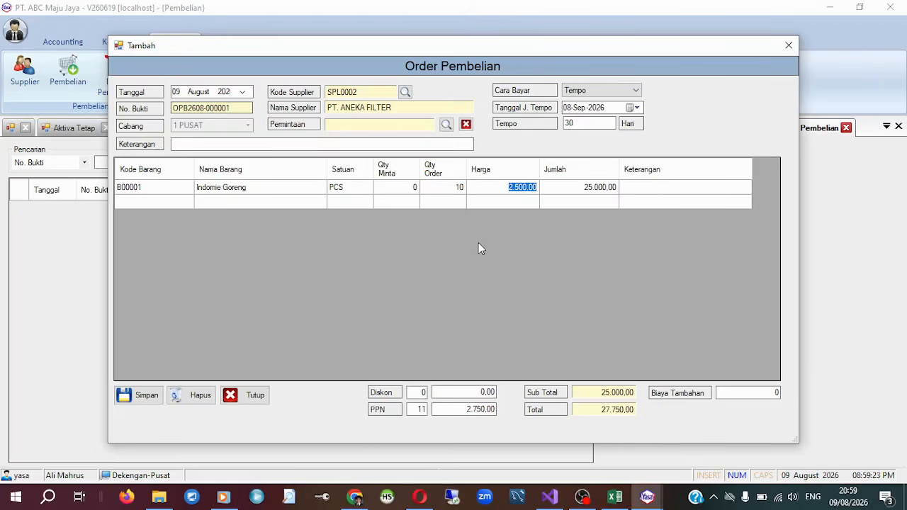
key("Tab")
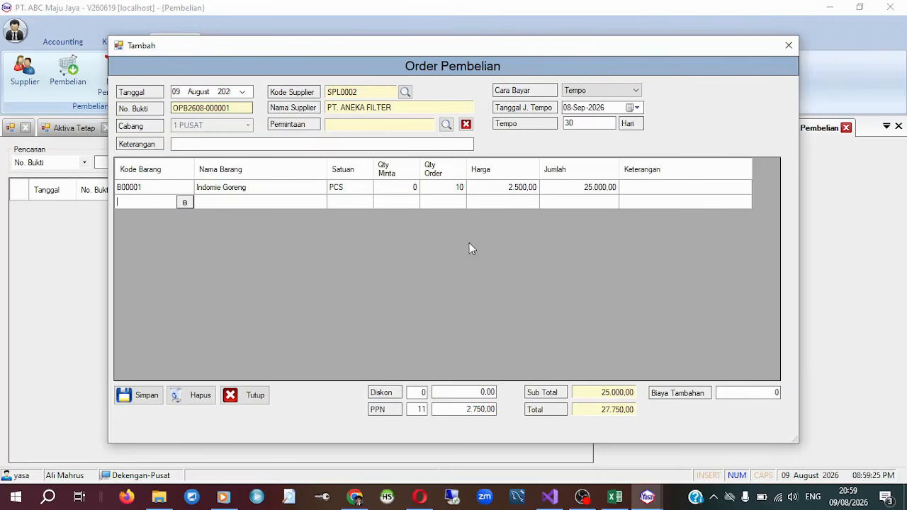
Add Barang 1 as the second item of the purchase order with an order quantity of 20.
left_click(183, 204)
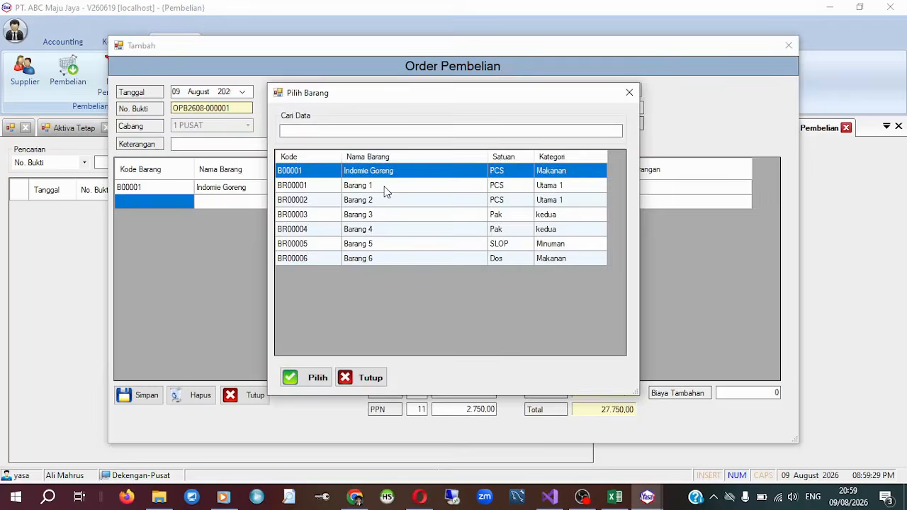
double_click(385, 186)
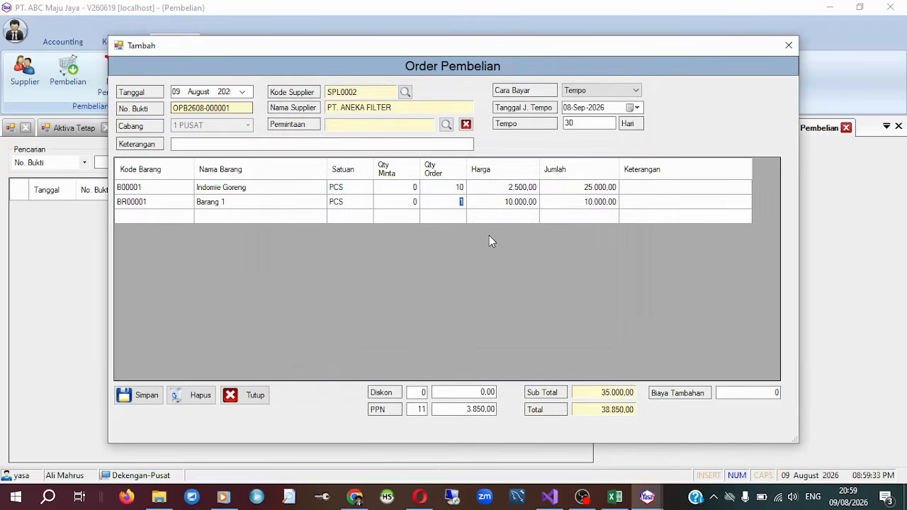
type("20")
key("Tab")
key("Tab")
key("Tab")
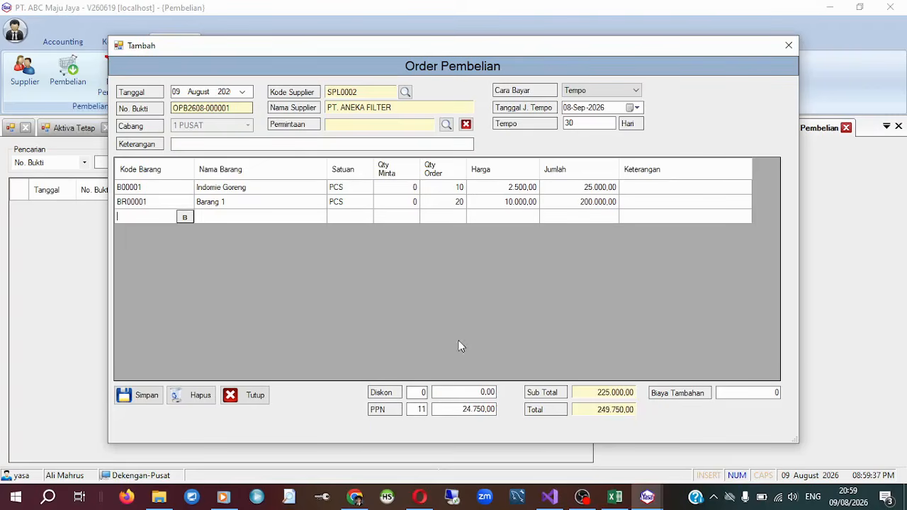
Leave the discount at 0 and save the purchase order.
left_click(421, 392)
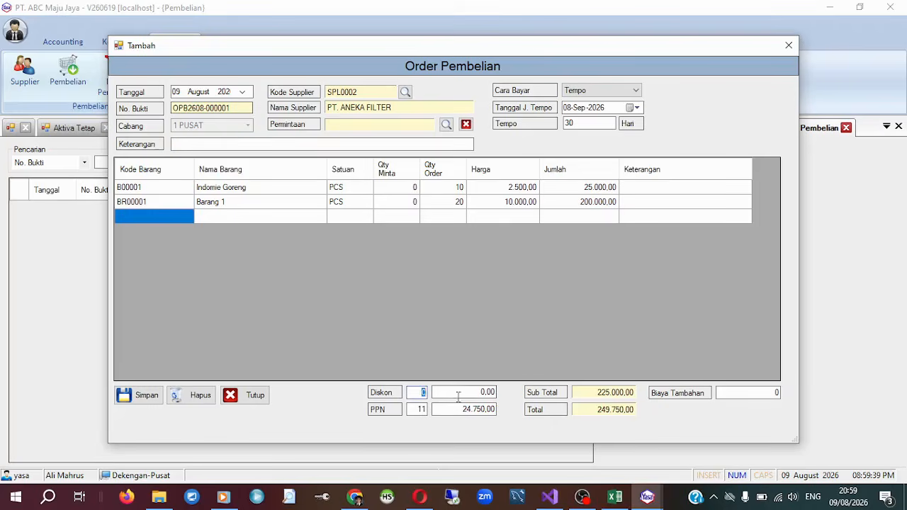
key("Tab")
key("alt+s")
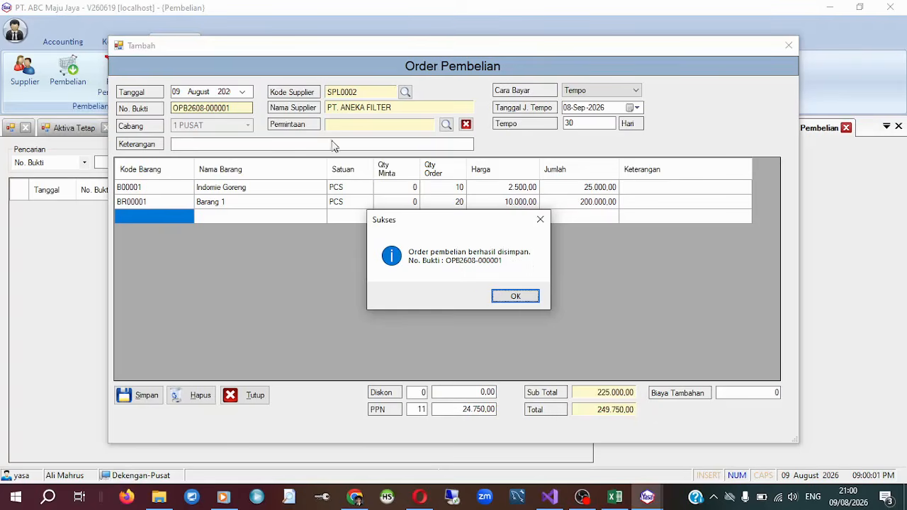
left_click(504, 298)
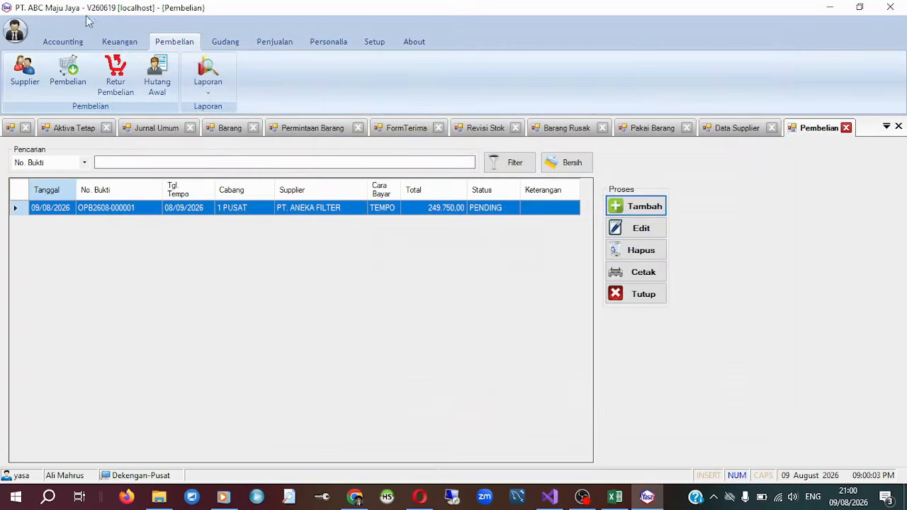
Open the print preview of the PT. ANEKA FILTER purchase order and examine its header, item lines, totals and signature block.
left_click(232, 212)
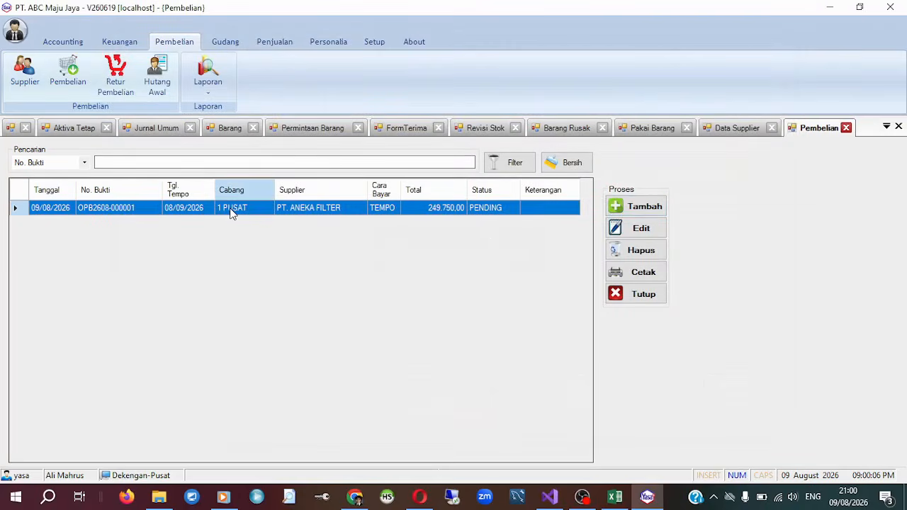
left_click(638, 276)
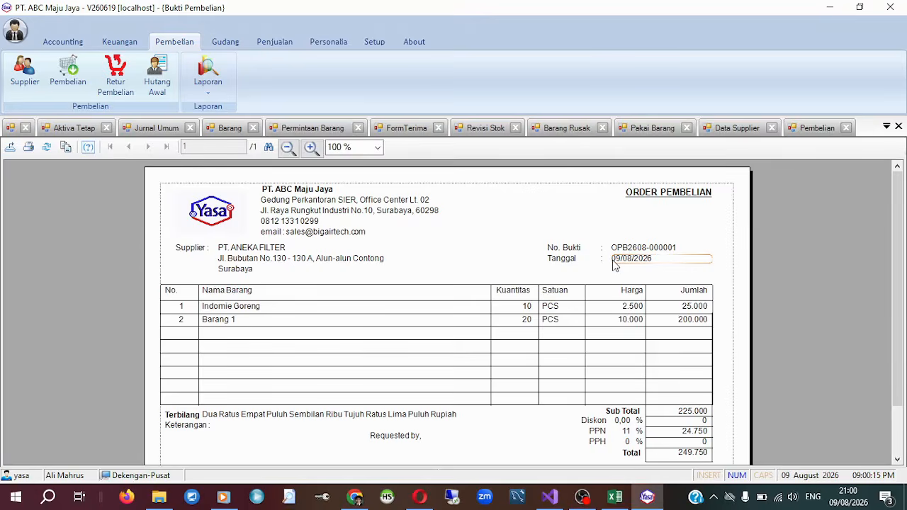
scroll(613, 268, "down", 3)
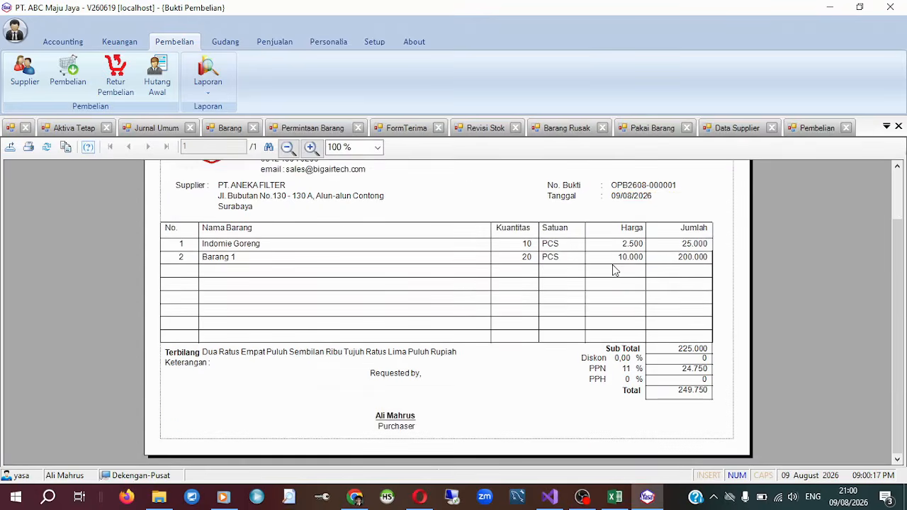
scroll(614, 268, "up", 3)
scroll(614, 268, "down", 3)
scroll(613, 268, "up", 3)
scroll(614, 268, "down", 3)
scroll(614, 268, "up", 3)
scroll(689, 205, "down", 3)
scroll(457, 280, "up", 3)
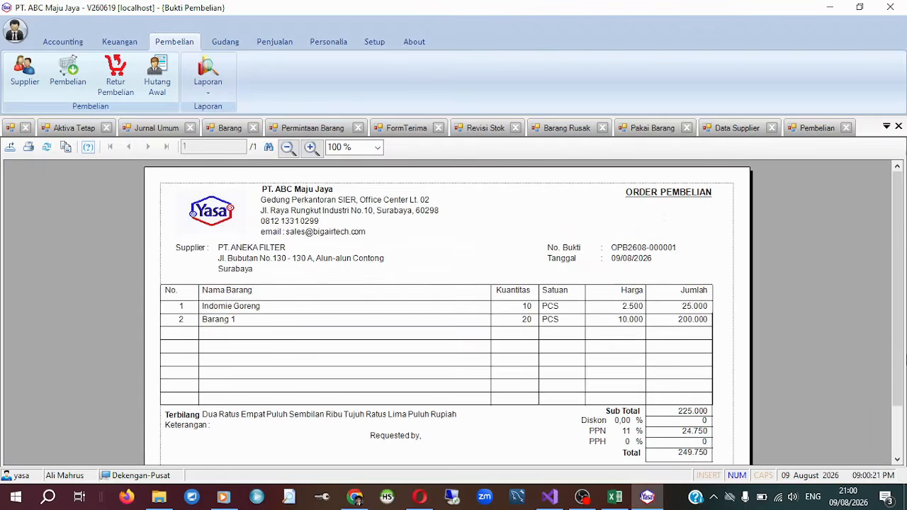
scroll(903, 305, "down", 2)
scroll(904, 304, "up", 2)
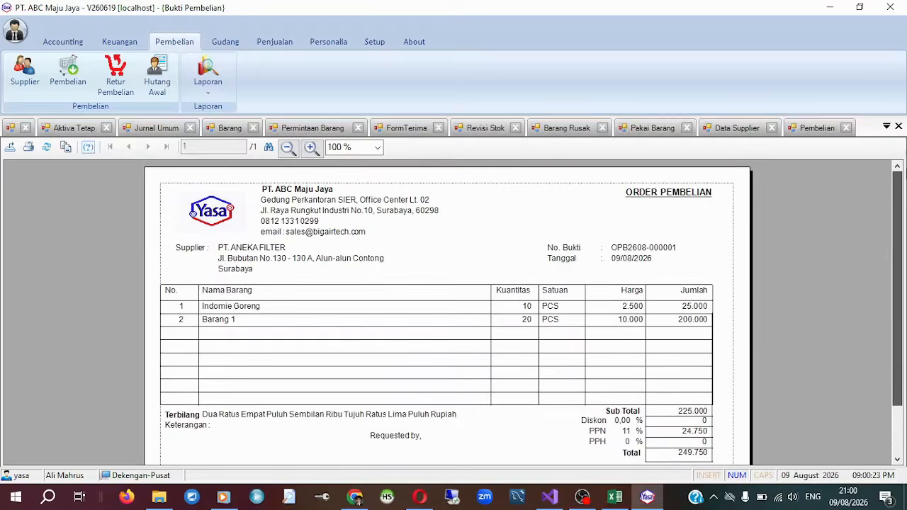
scroll(903, 373, "down", 2)
scroll(902, 311, "up", 2)
scroll(901, 311, "down", 2)
scroll(902, 312, "up", 2)
scroll(886, 309, "down", 2)
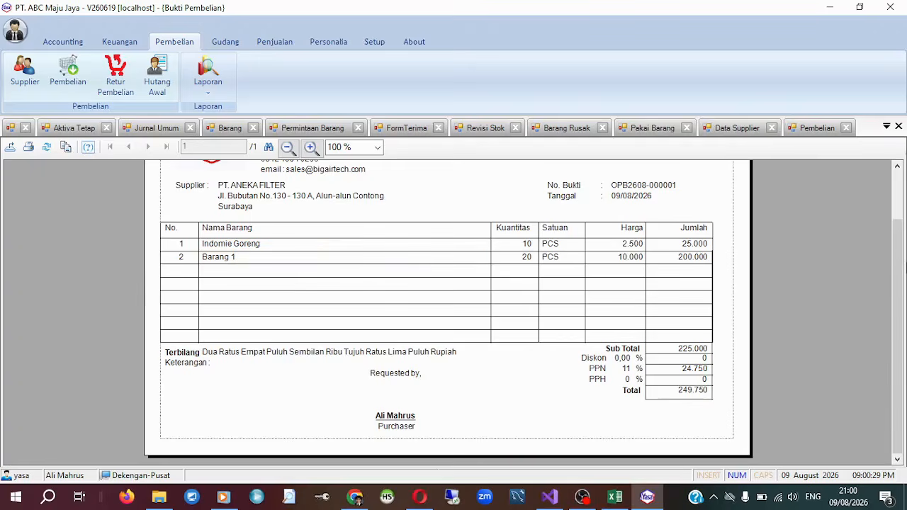
scroll(902, 257, "up", 2)
scroll(901, 257, "down", 1)
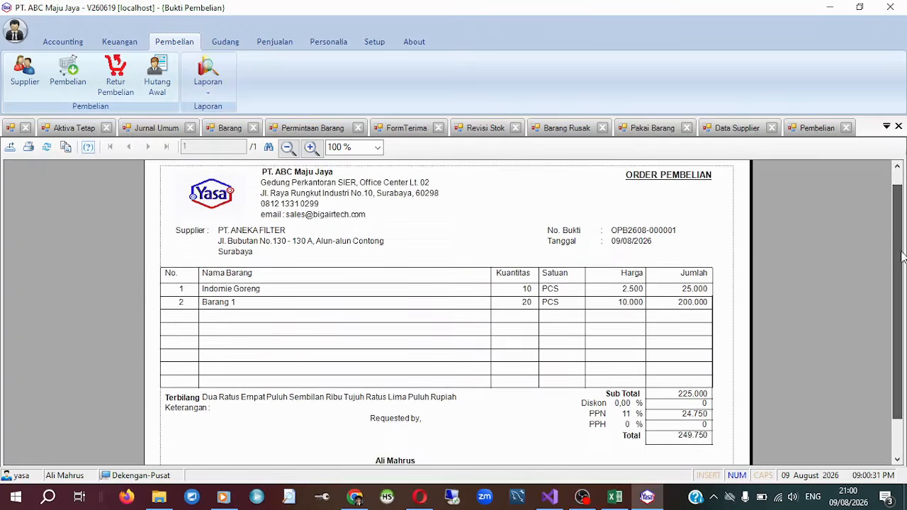
scroll(903, 257, "up", 1)
scroll(903, 256, "down", 3)
scroll(895, 185, "up", 3)
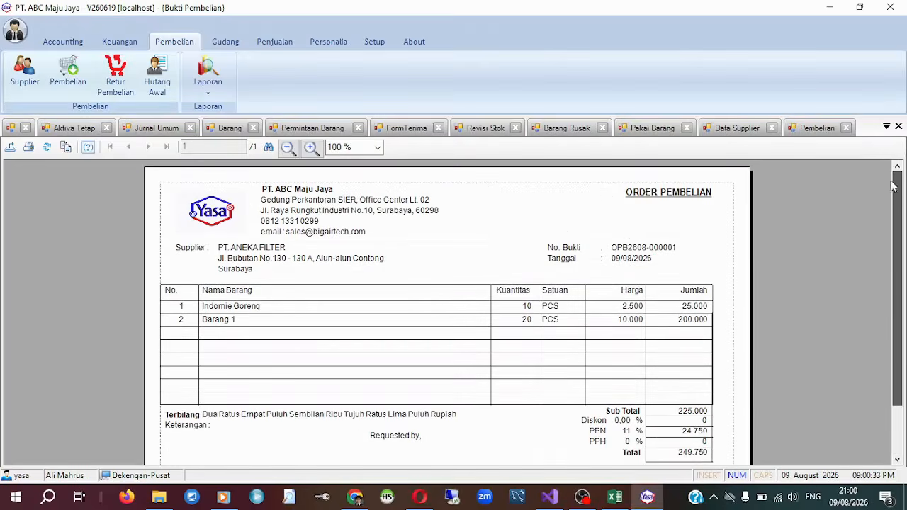
Review the order printout once more from its item lines down to the purchaser's signature.
scroll(891, 211, "down", 3)
scroll(896, 126, "up", 3)
scroll(881, 124, "down", 3)
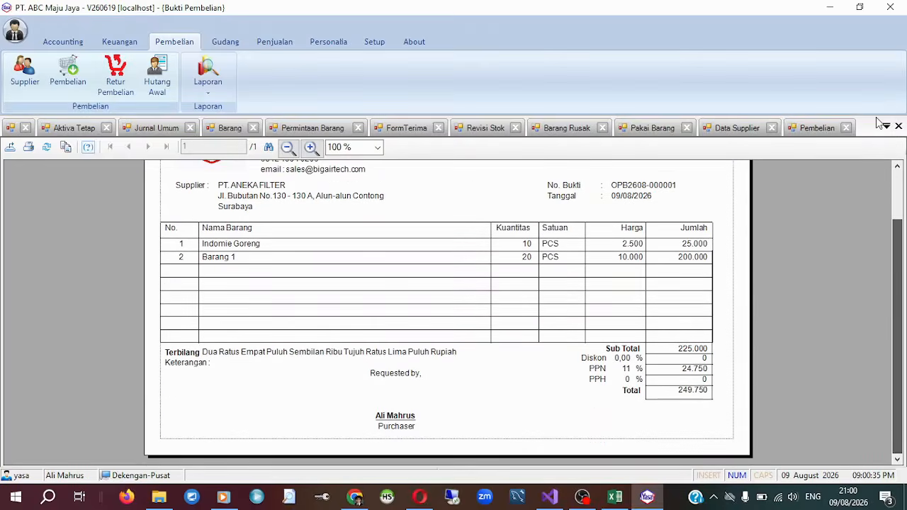
scroll(877, 186, "up", 3)
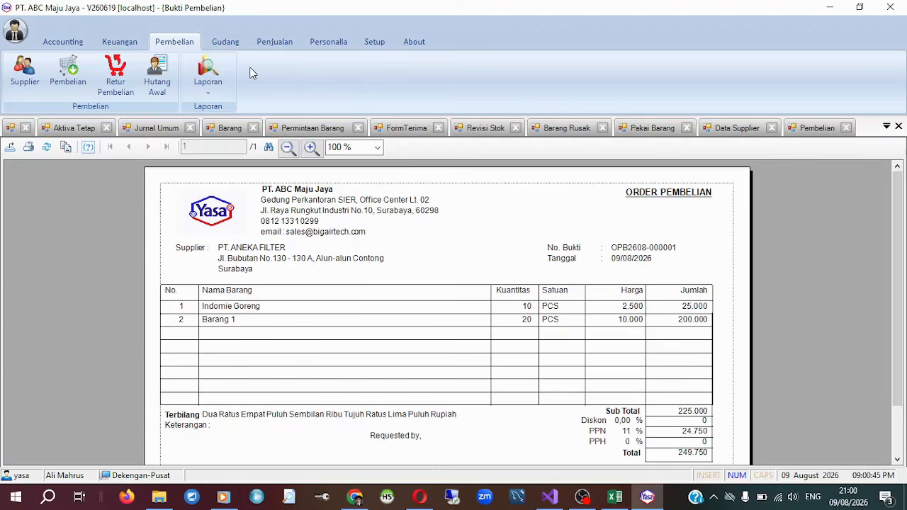
Start a new Terima Barang goods receipt in the Gudang module and load the PT. ANEKA FILTER purchase order into it.
left_click(238, 42)
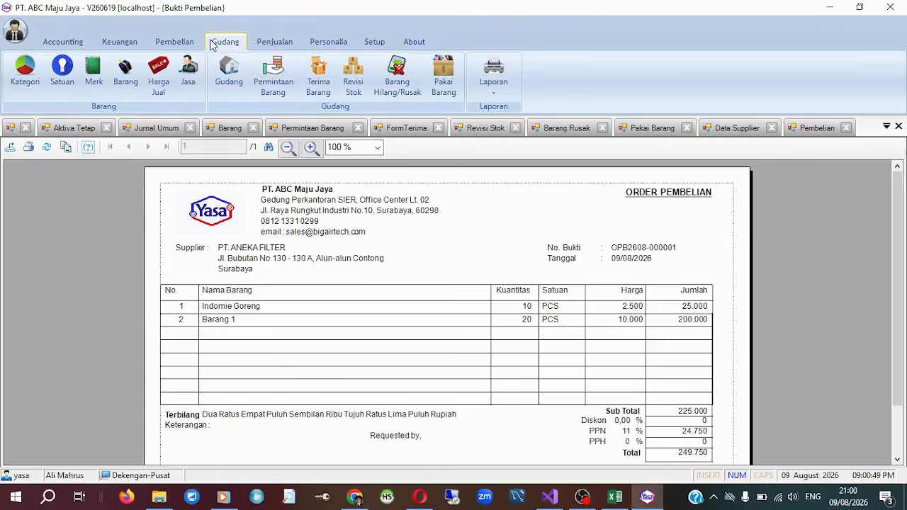
left_click(319, 77)
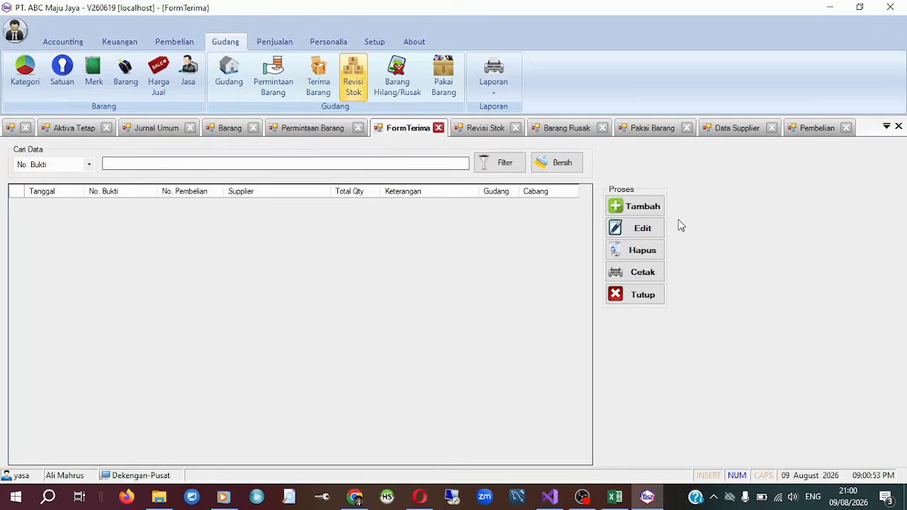
left_click(651, 211)
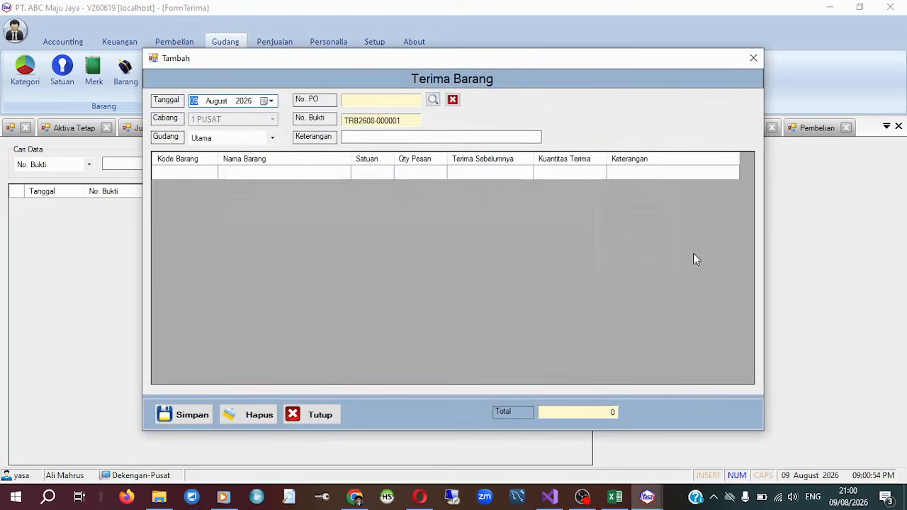
left_click(433, 99)
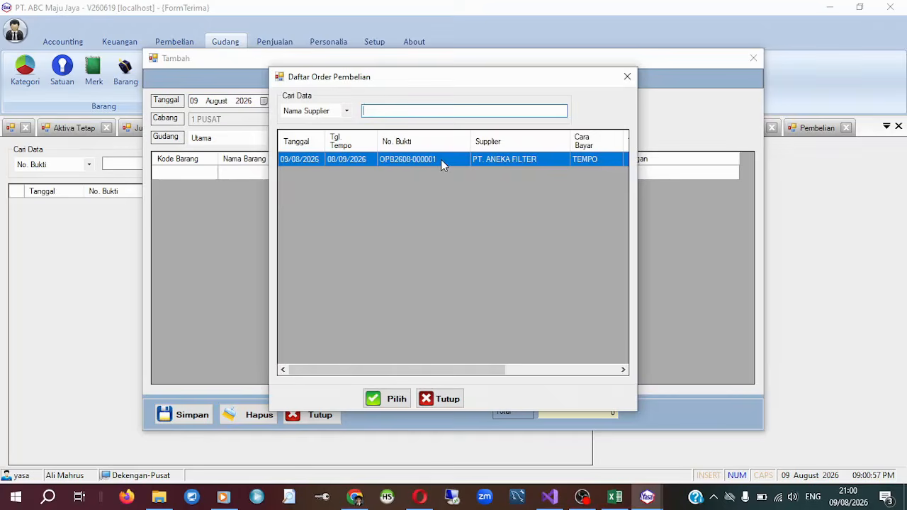
left_click(378, 403)
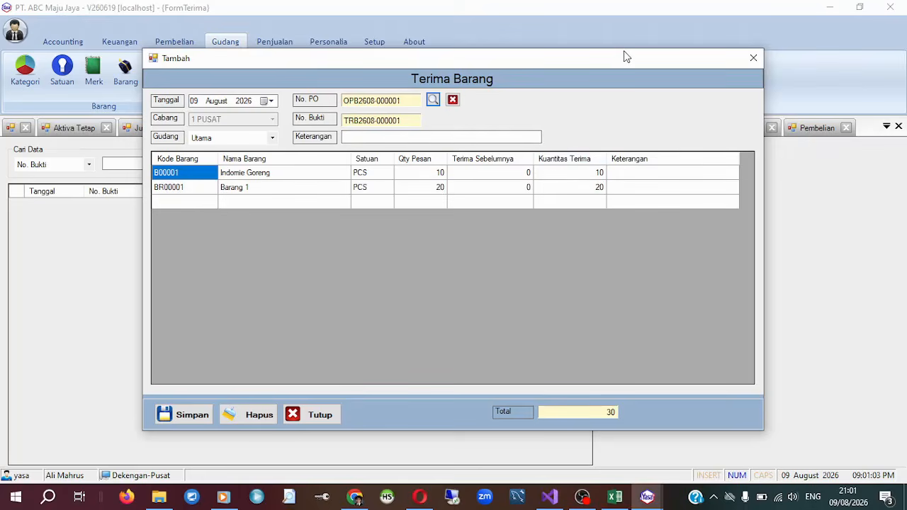
Keep the received quantities at 10 for Indomie Goreng and 20 for Barang 1, and save the goods receipt.
left_click_drag(627, 56, 677, 75)
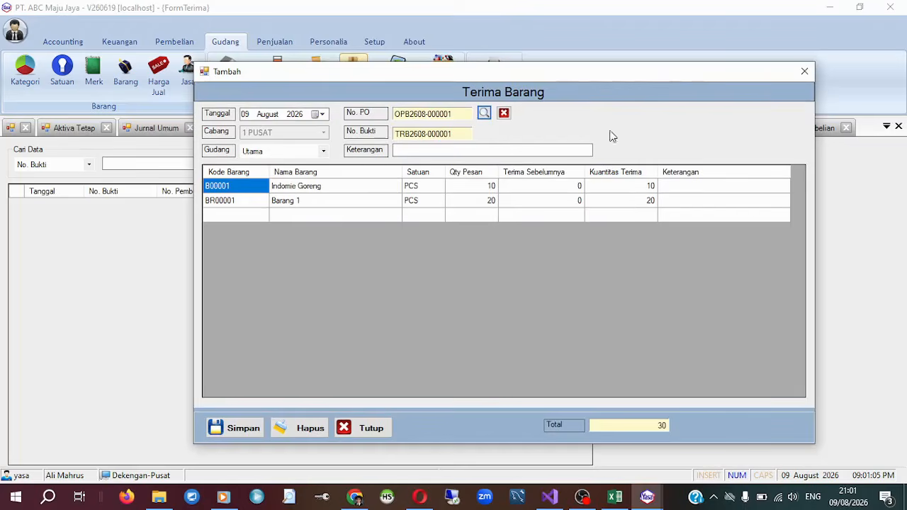
left_click_drag(602, 71, 581, 72)
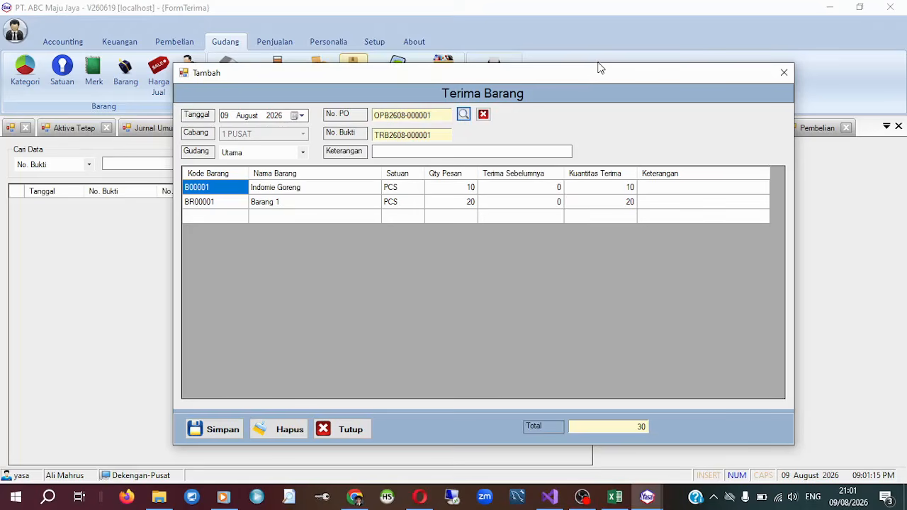
left_click_drag(598, 75, 579, 80)
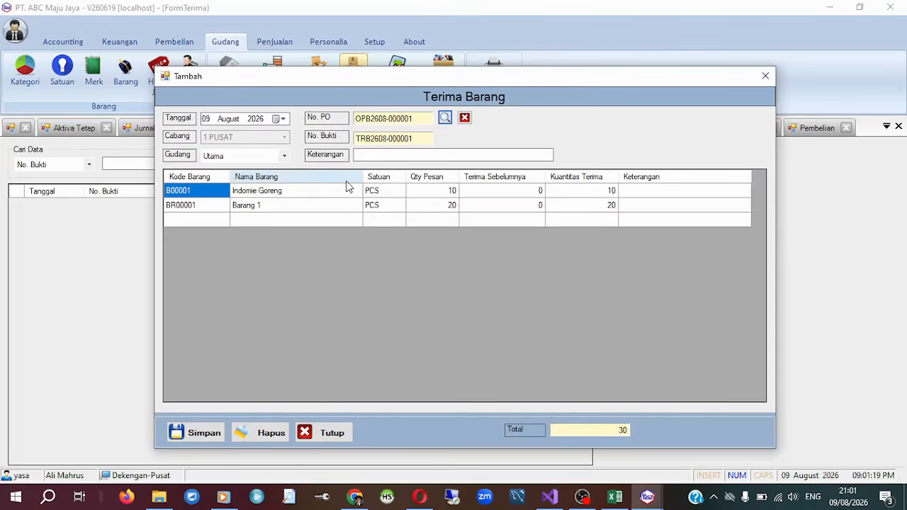
left_click_drag(536, 80, 578, 72)
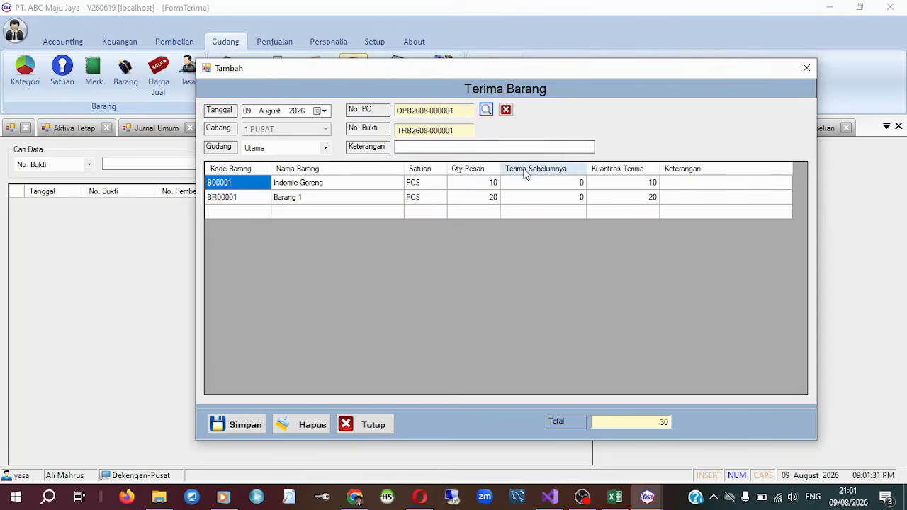
left_click(645, 184)
left_click(651, 198)
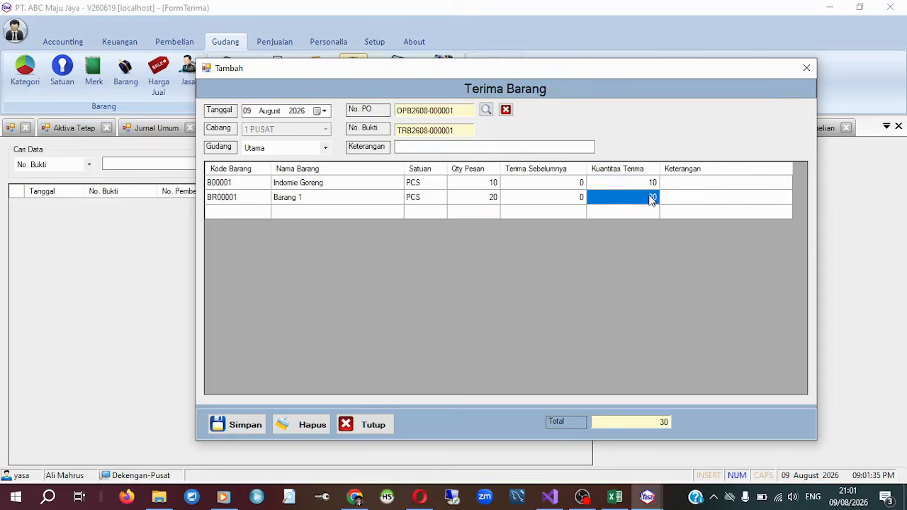
left_click_drag(632, 69, 608, 51)
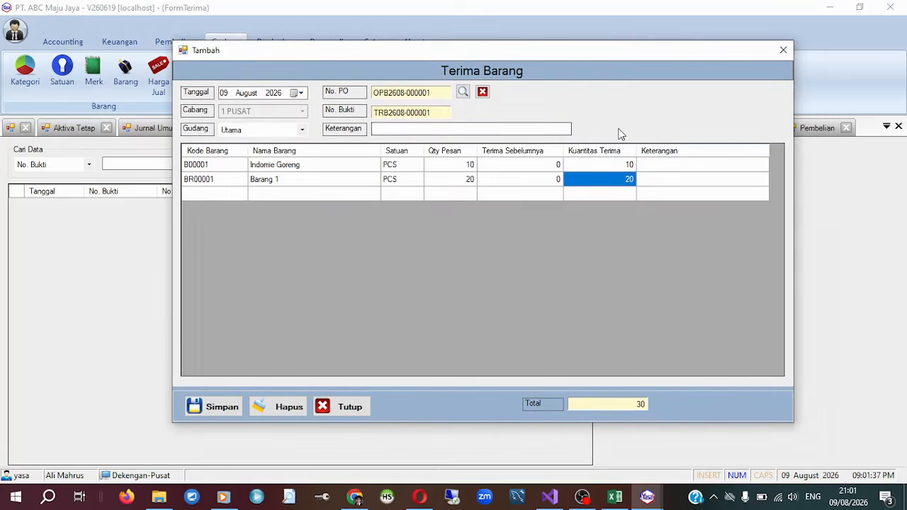
left_click(628, 164)
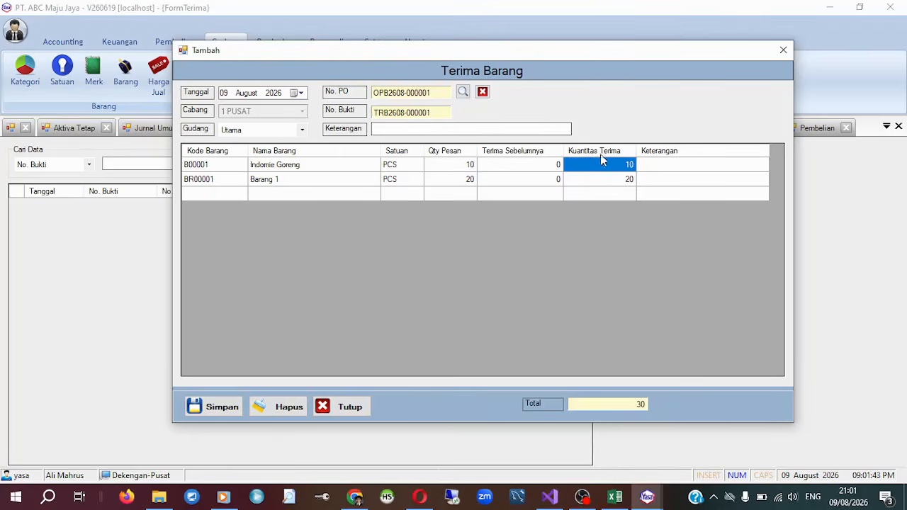
left_click_drag(714, 52, 710, 27)
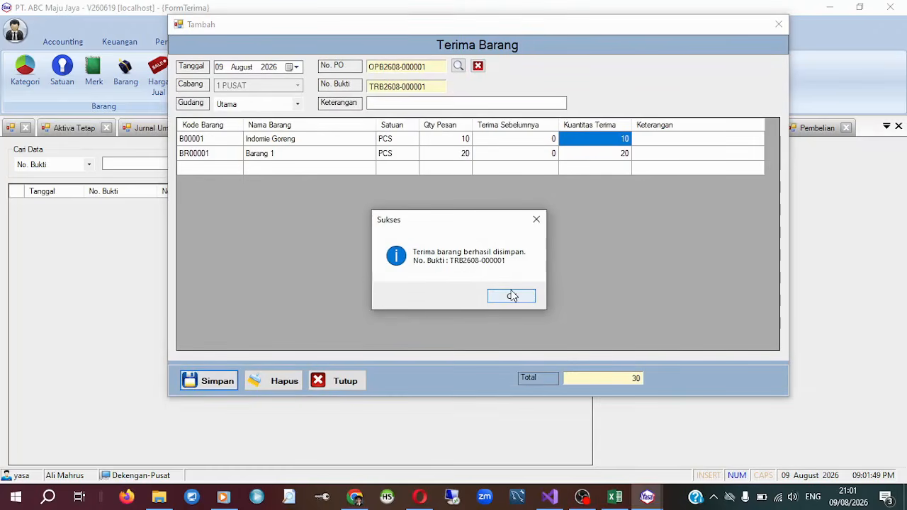
left_click(512, 296)
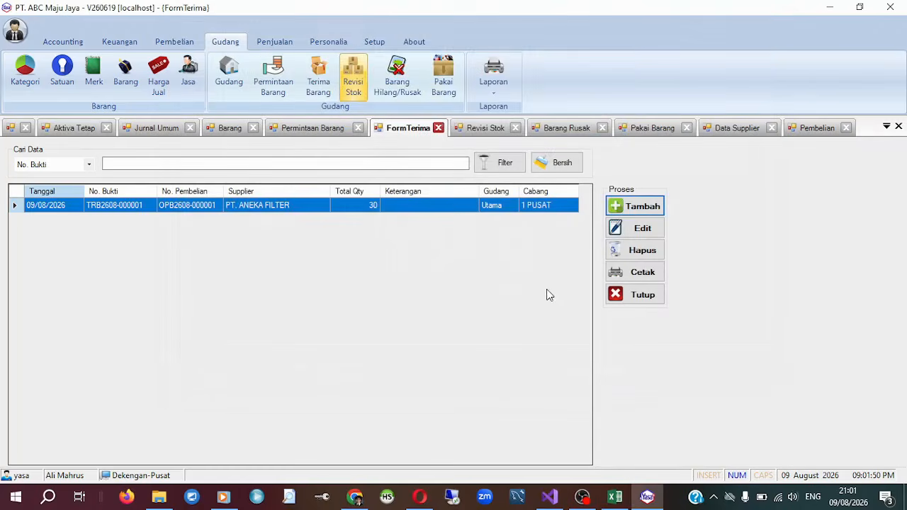
Open the print preview of the PT. ANEKA FILTER goods receipt and collapse the ribbon to examine the whole page.
left_click(636, 272)
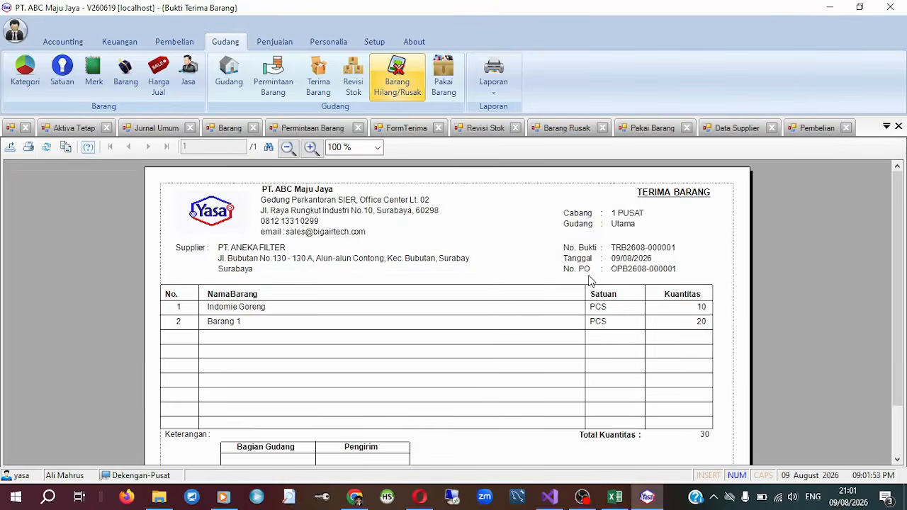
scroll(589, 277, "down", 2)
scroll(592, 281, "up", 2)
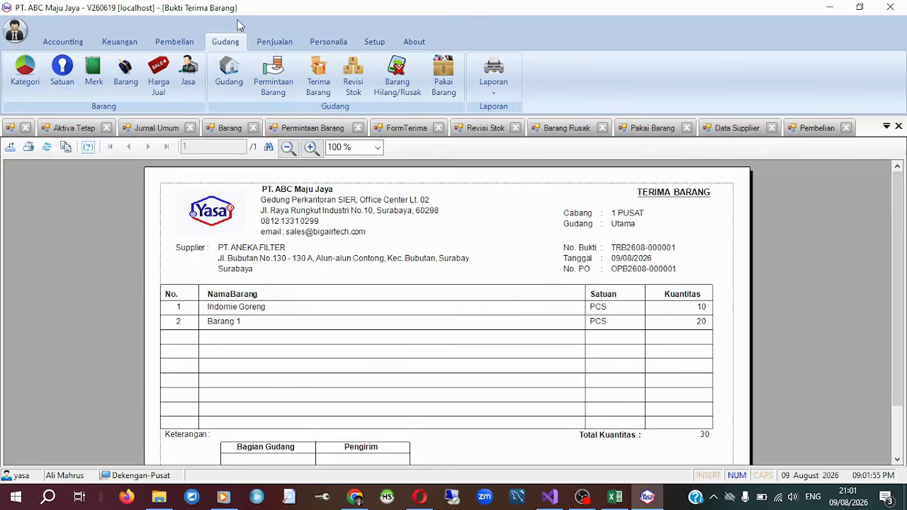
double_click(226, 42)
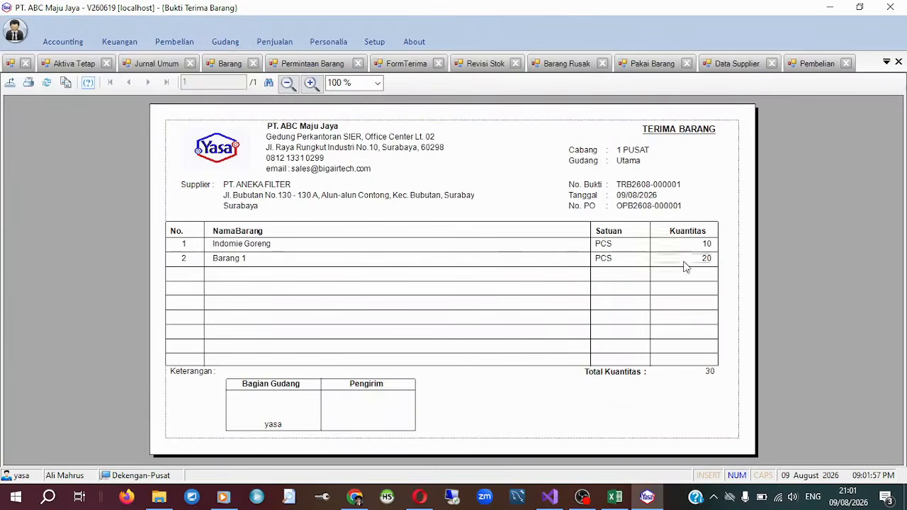
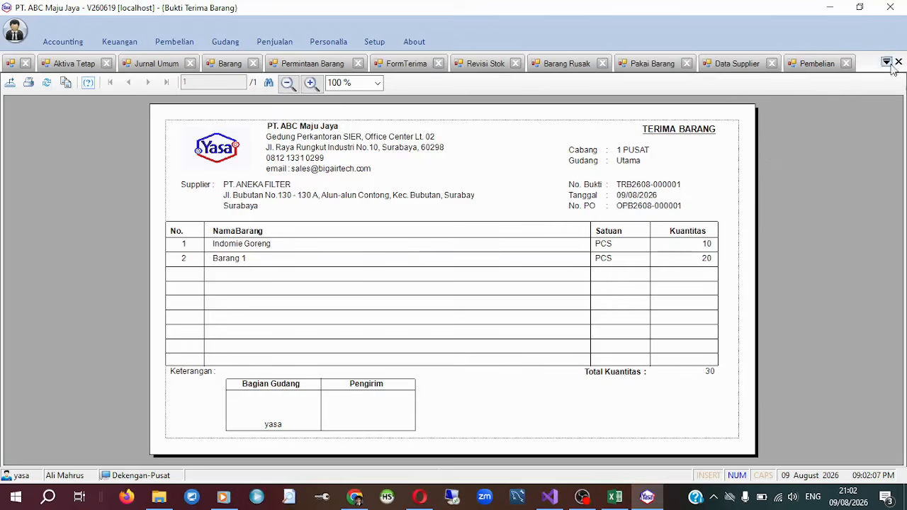
Look at the print settings for the PT. ANEKA FILTER goods receipt and close them without printing.
left_click(29, 82)
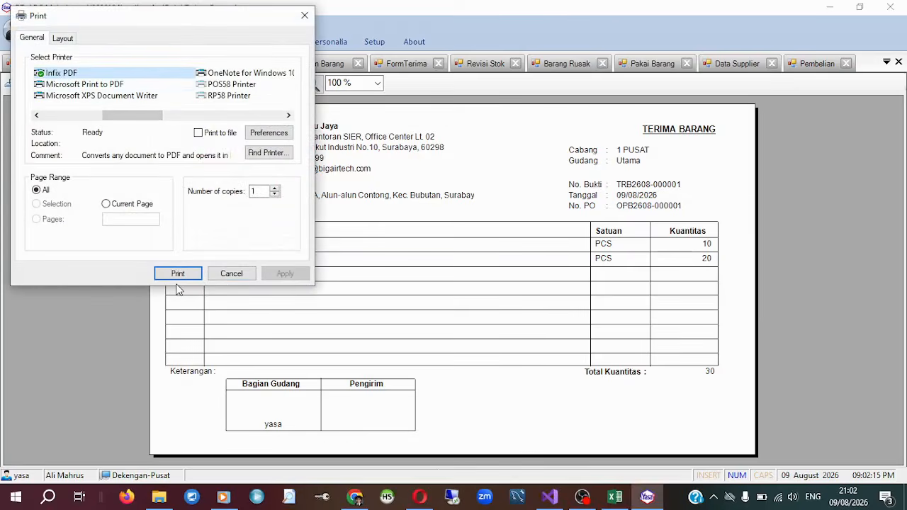
left_click(305, 15)
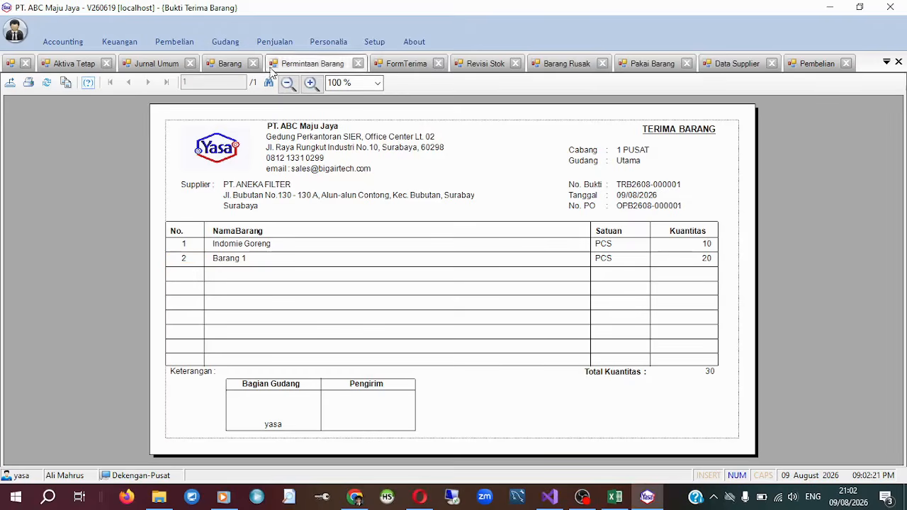
Restore the Gudang ribbon and close all open forms by requesting to exit the application, declining the exit confirmation.
left_click(211, 44)
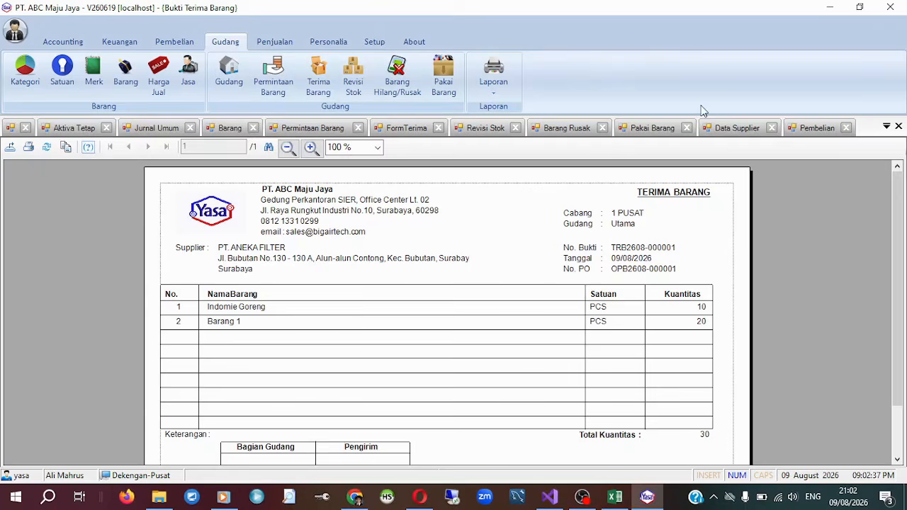
left_click(892, 8)
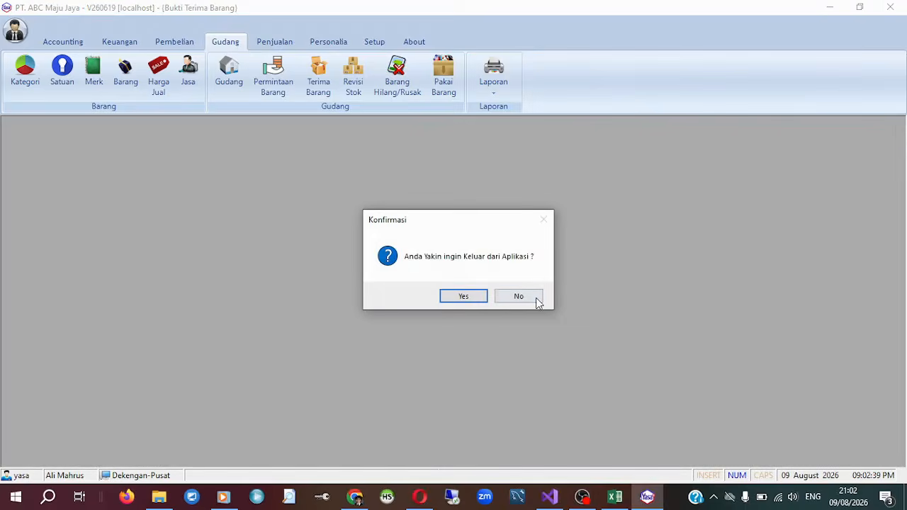
left_click(537, 298)
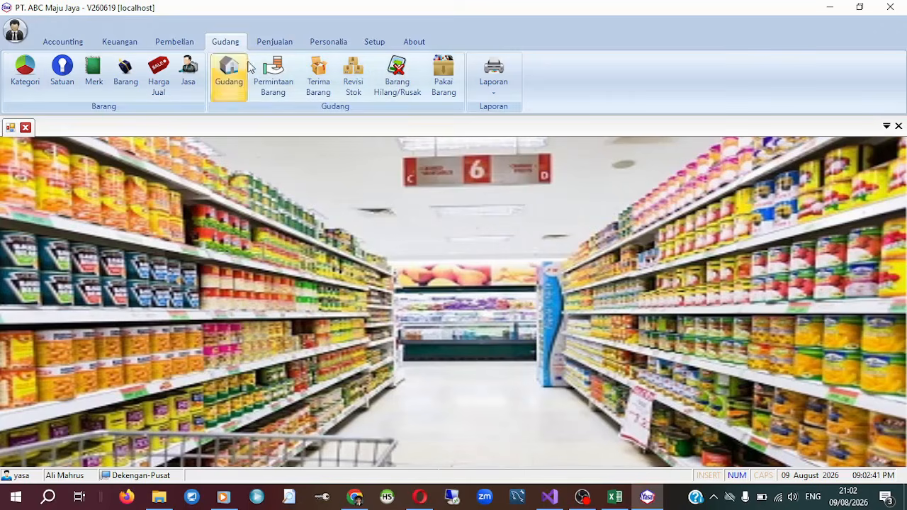
Generate the Laporan Stok preview for all stock and all warehouses, and check the average HPP of Indomie Goreng.
left_click(505, 94)
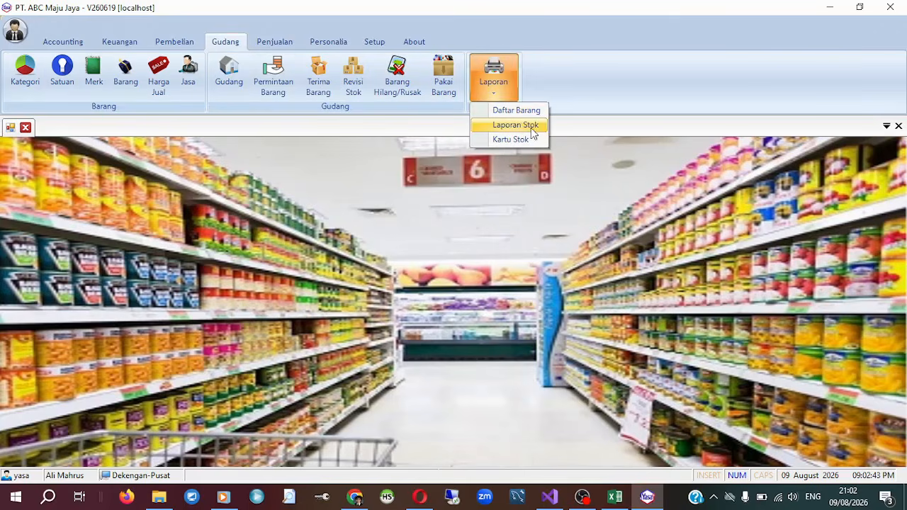
left_click(531, 125)
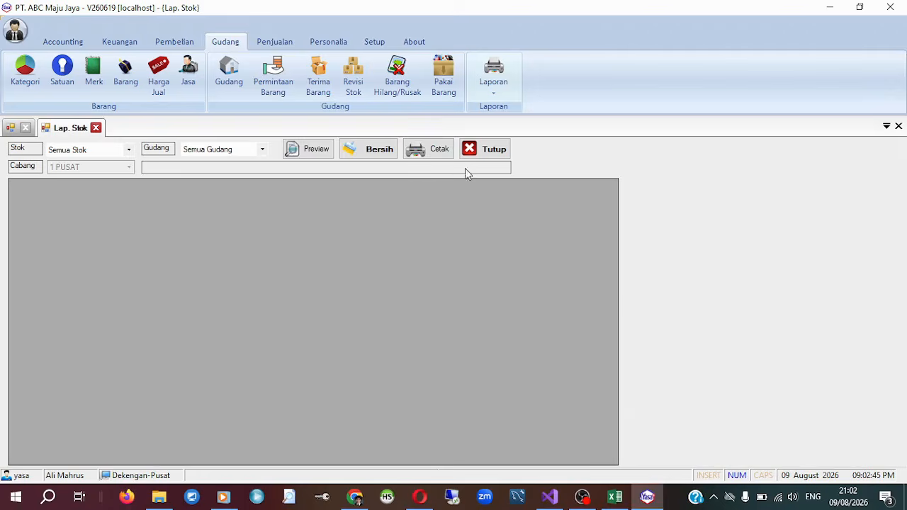
left_click(325, 156)
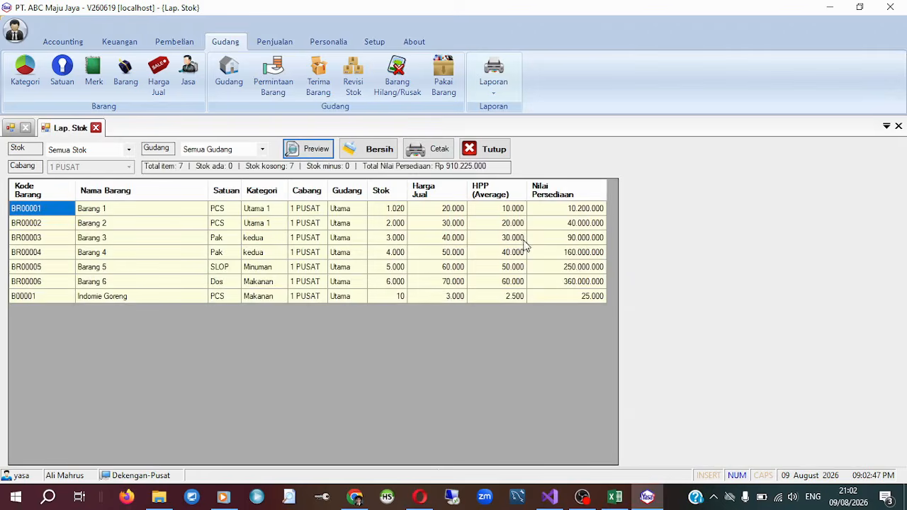
left_click(501, 300)
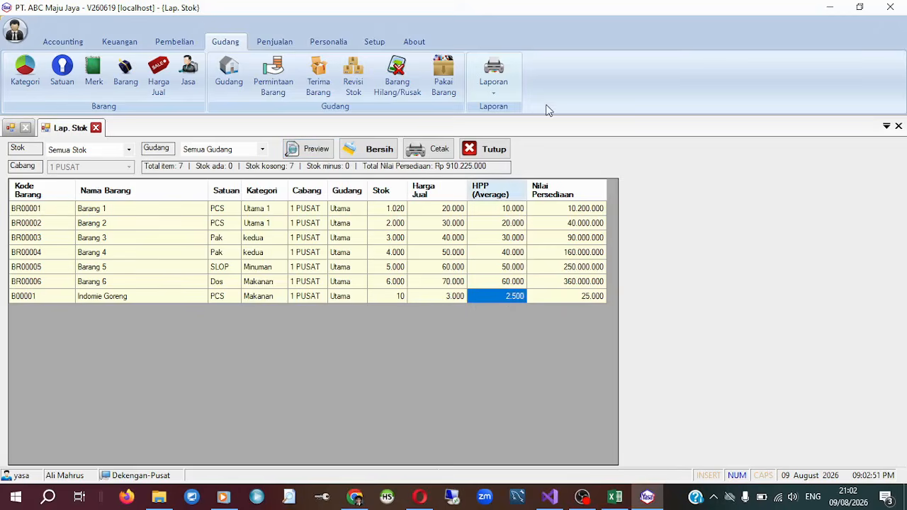
Generate the Kartu Stok preview for 01 to 09 August 2026 with Semua Gudang and Semua Barang kept as filters.
left_click(498, 87)
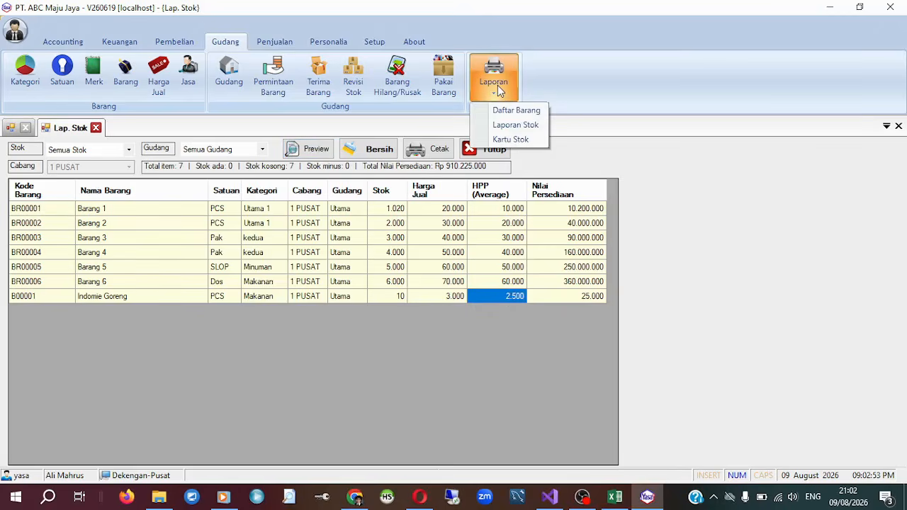
left_click(531, 139)
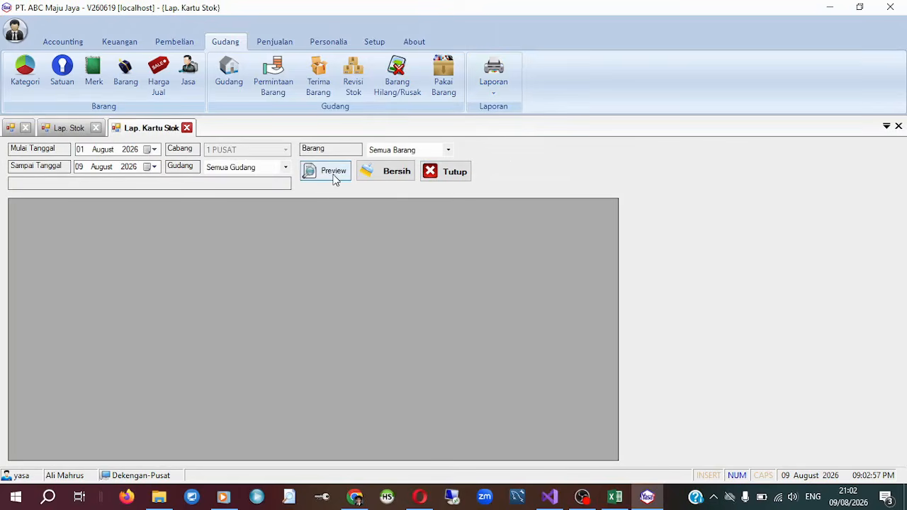
left_click(333, 175)
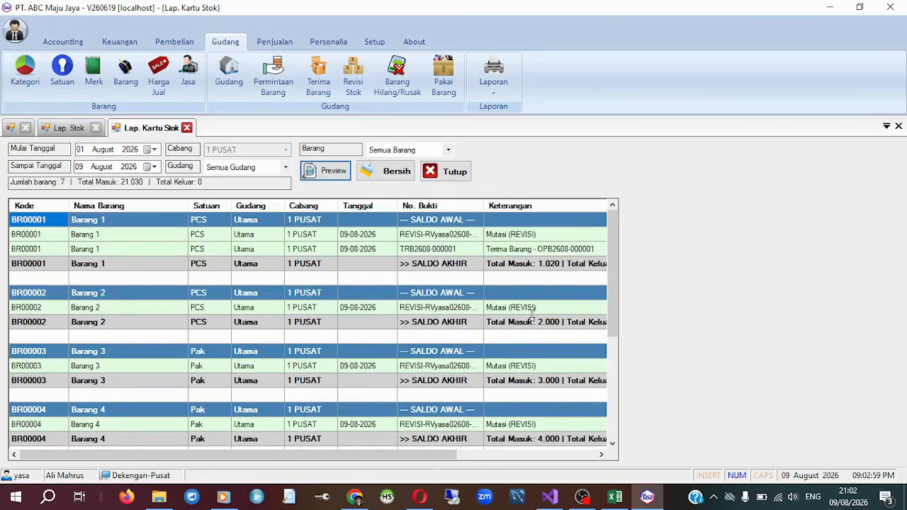
scroll(533, 314, "down", 2)
scroll(534, 314, "up", 1)
left_click(448, 151)
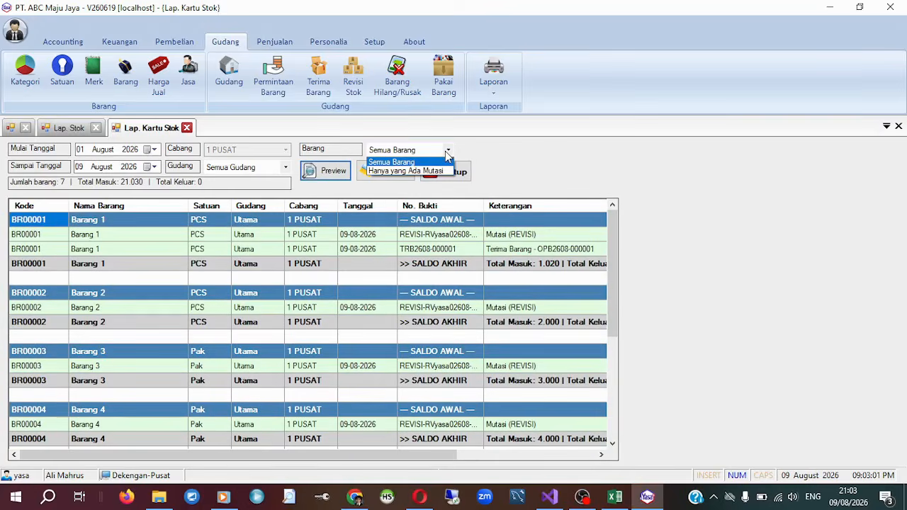
left_click(448, 151)
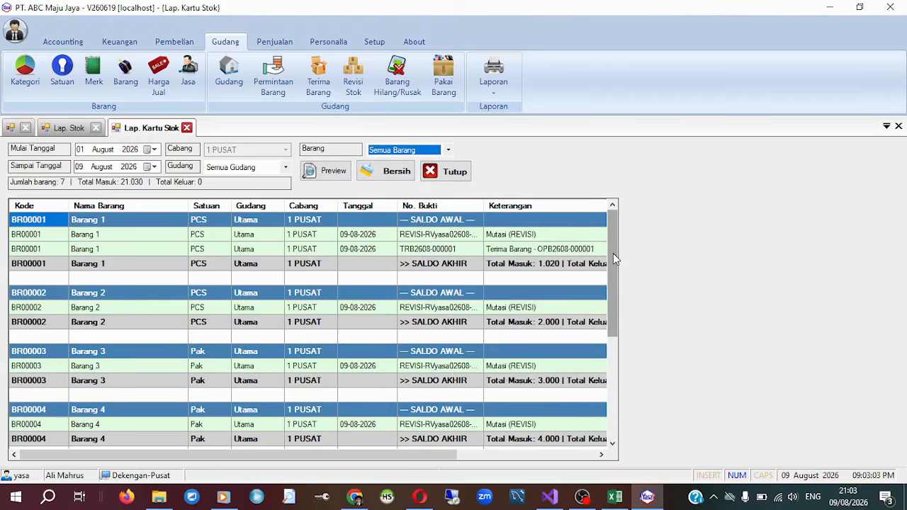
Examine the Indomie Goreng entry in the stock card report, including its Masuk, Keluar and Saldo columns.
left_click_drag(614, 253, 598, 381)
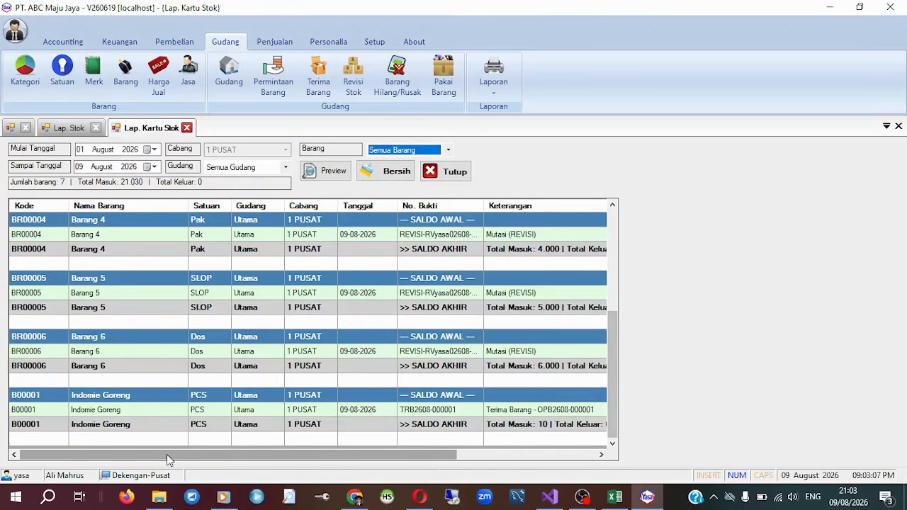
left_click(149, 411)
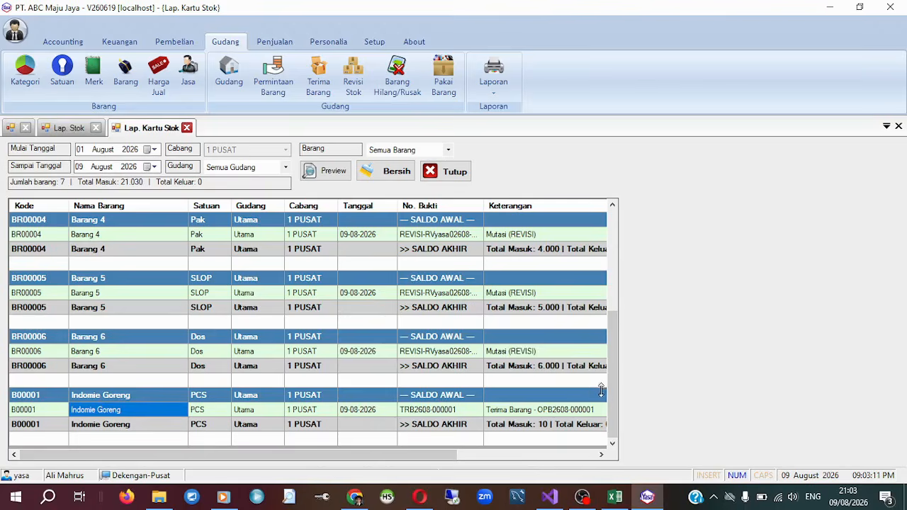
left_click_drag(444, 455, 595, 459)
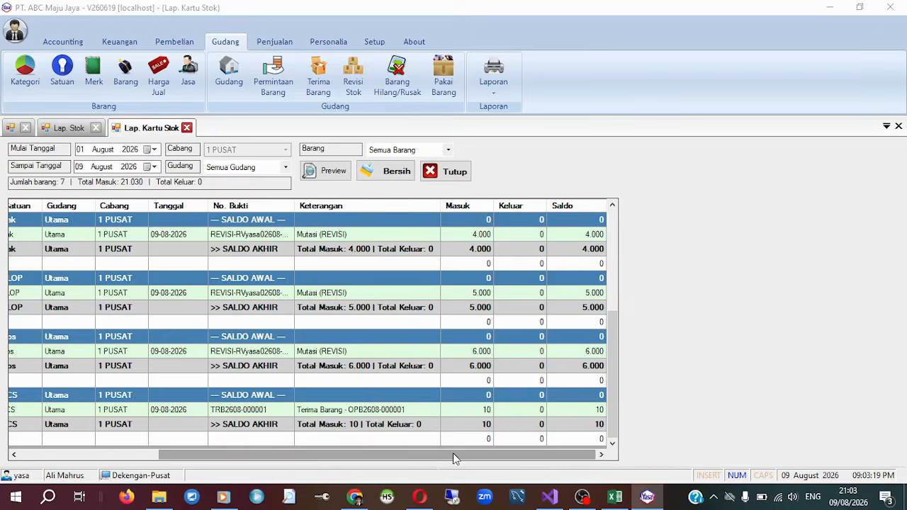
left_click_drag(453, 453, 486, 456)
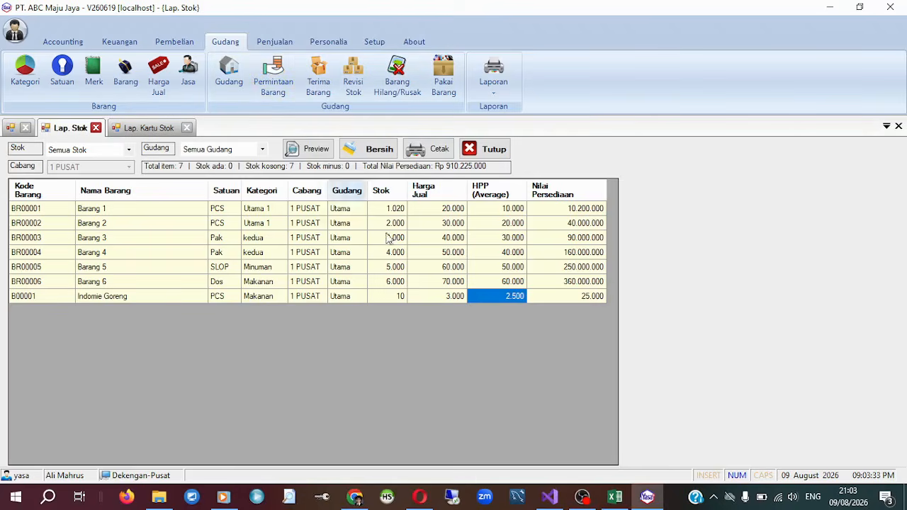
Return from Laporan Stok to Kartu Stok and check the closing Saldo of Indomie Goreng.
left_click(157, 129)
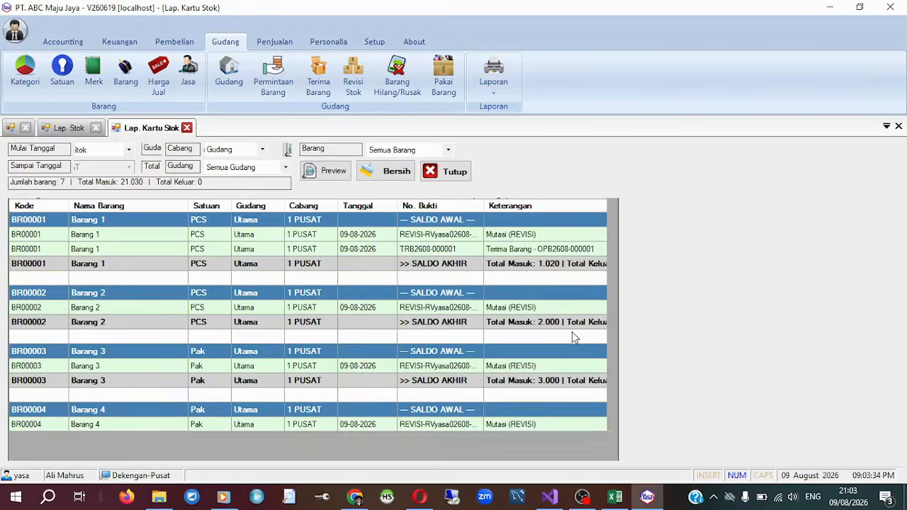
scroll(570, 347, "down", 5)
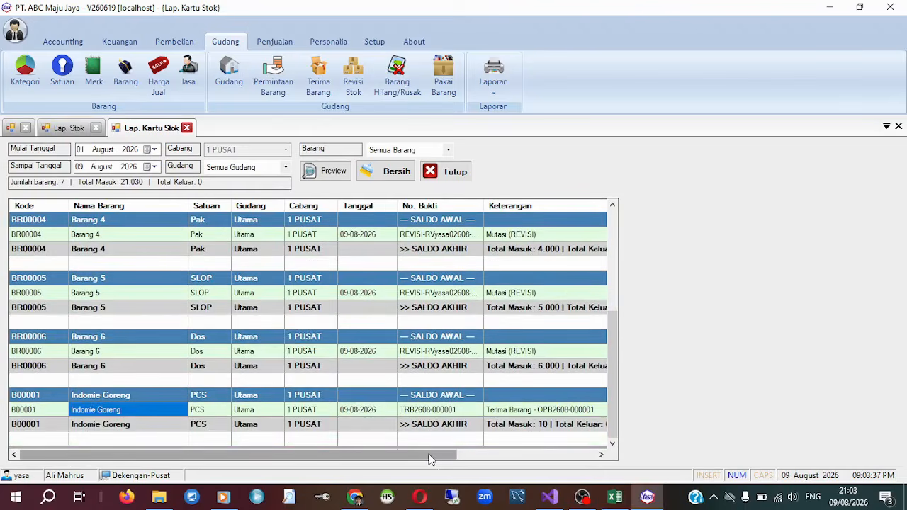
left_click_drag(431, 455, 607, 446)
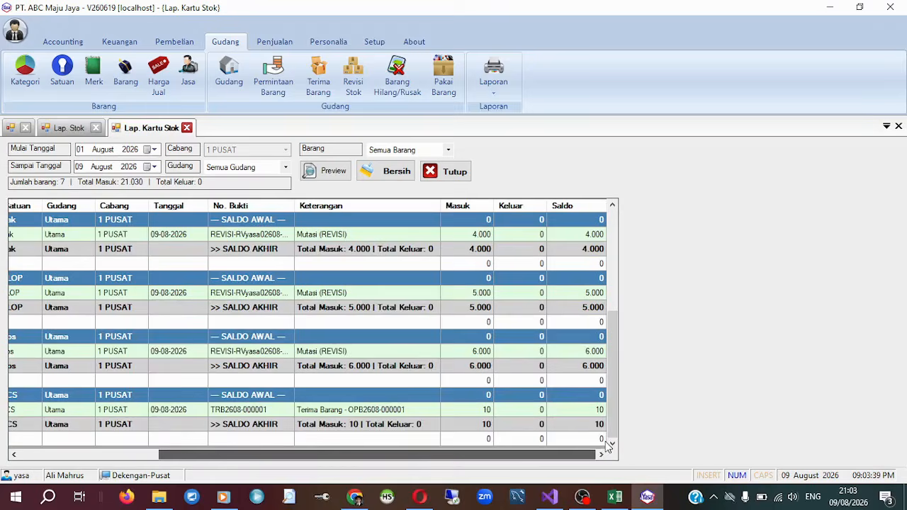
left_click(602, 425)
Switch to File Explorer and open Template_ImportBarang yasa contoh.xlsx from the Import excel distributor folder in Excel.
left_click(616, 498)
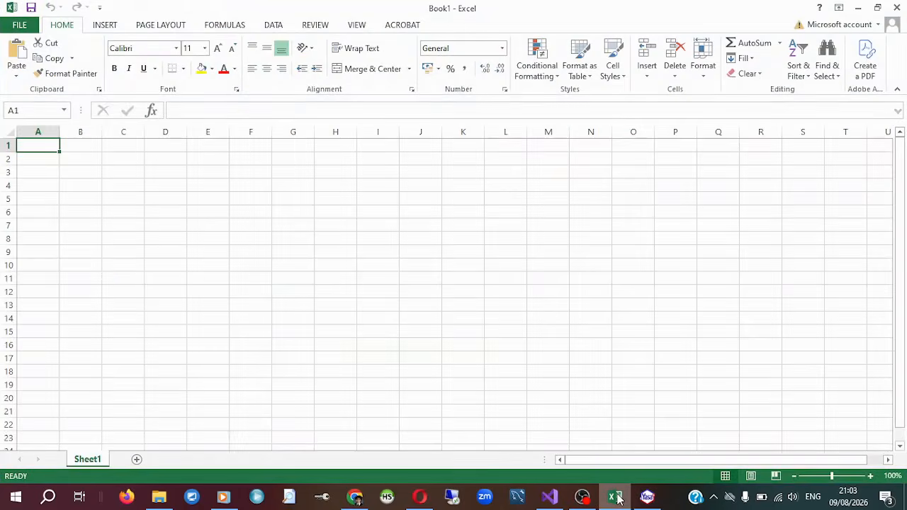
left_click(158, 497)
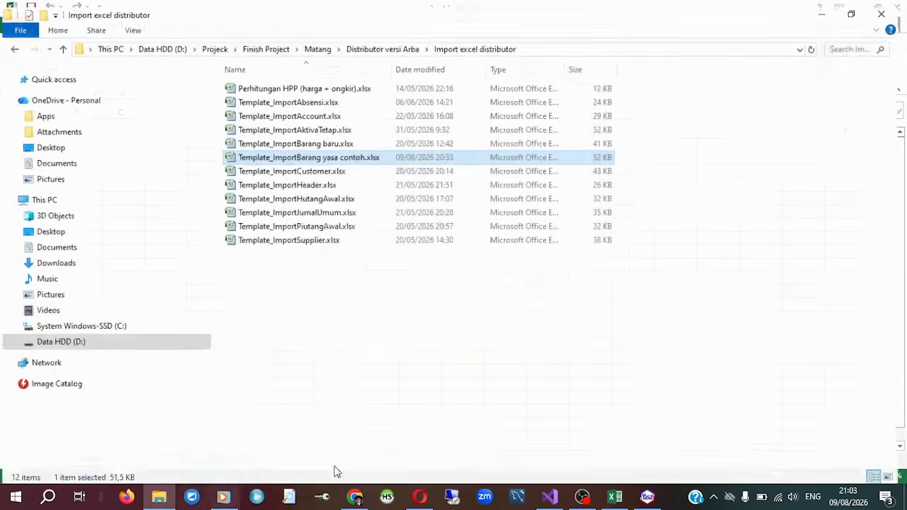
double_click(277, 154)
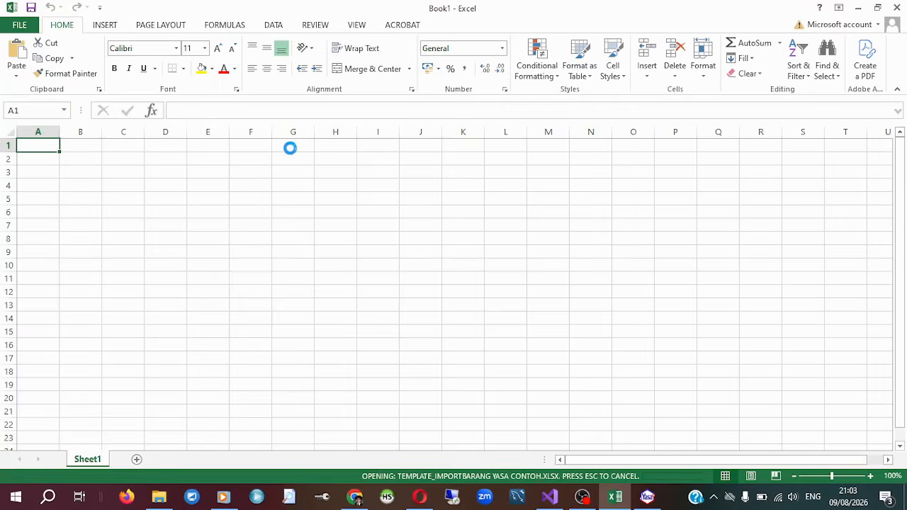
left_click(485, 338)
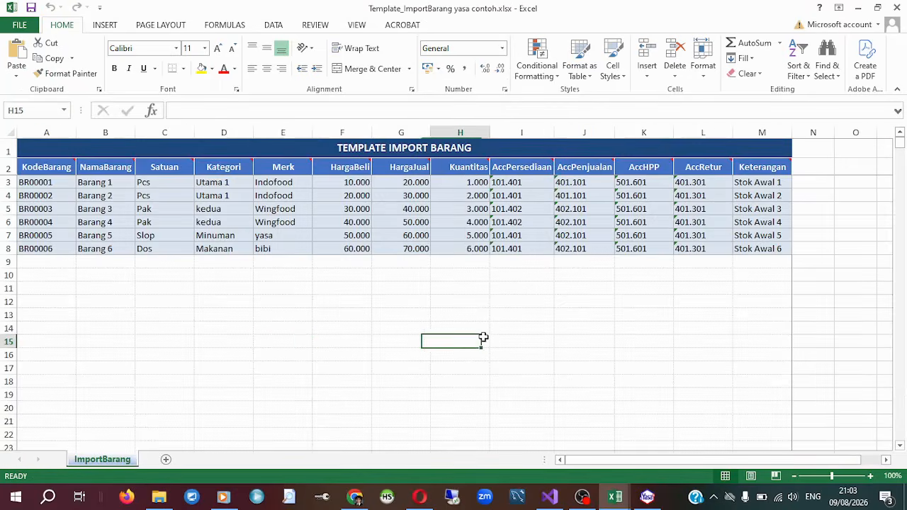
Examine the Barang 1 row of the import template, from its item name to its Kuantitas value.
left_click(80, 184)
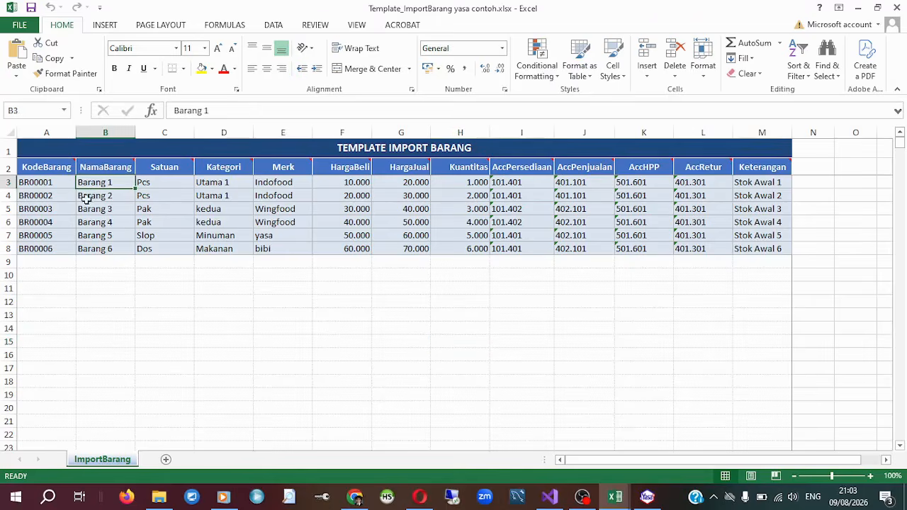
left_click(7, 183)
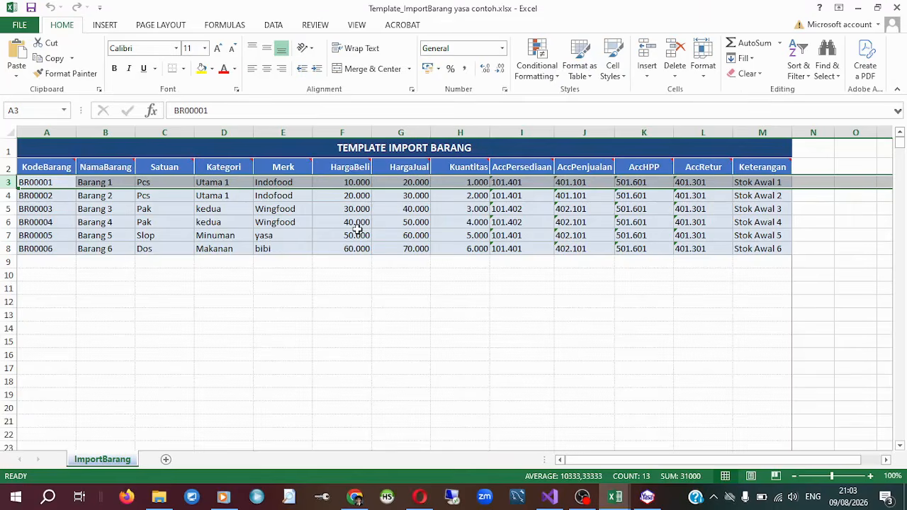
left_click(105, 184)
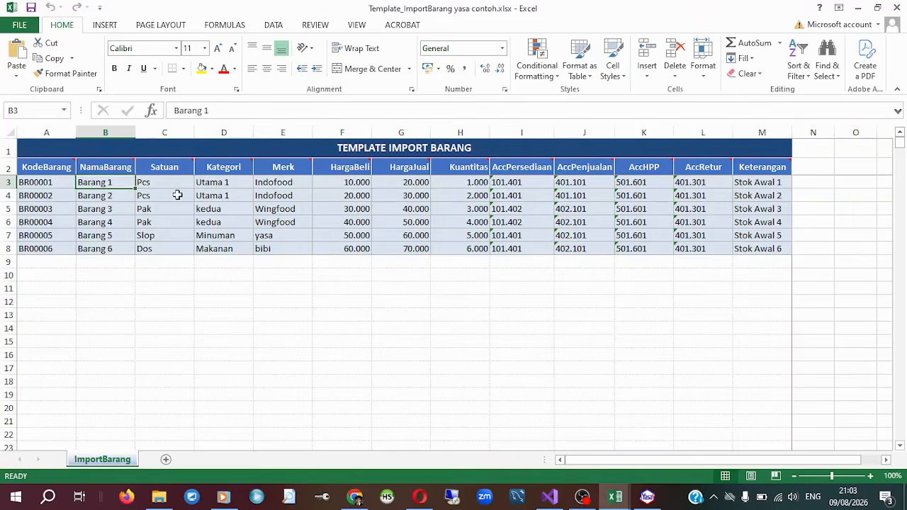
left_click(465, 186)
Switch back to the distributor application and check the Barang 1 movements and Saldo in the Kartu Stok report.
left_click(648, 498)
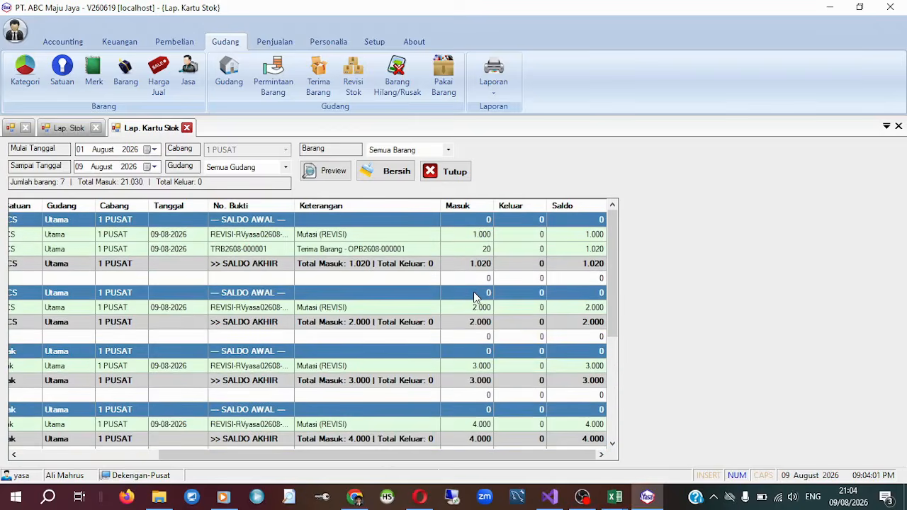
left_click_drag(345, 456, 206, 457)
left_click(94, 222)
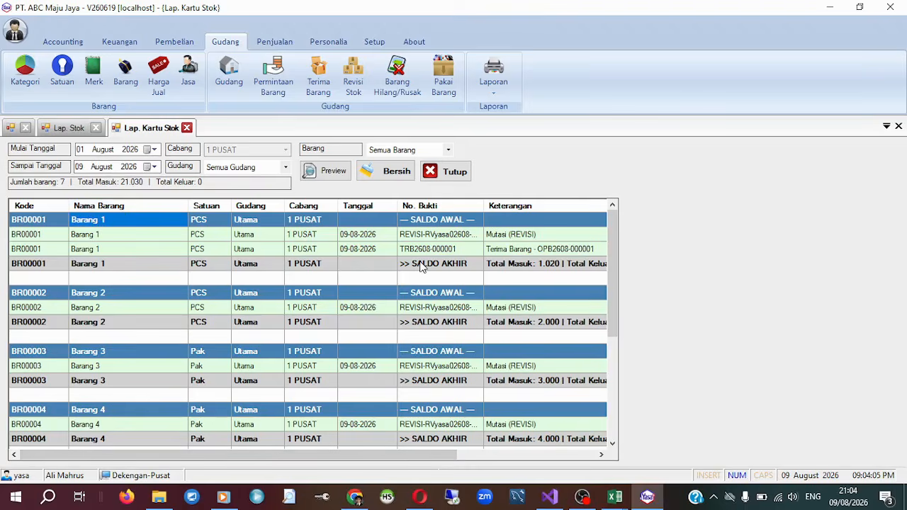
left_click_drag(429, 456, 633, 387)
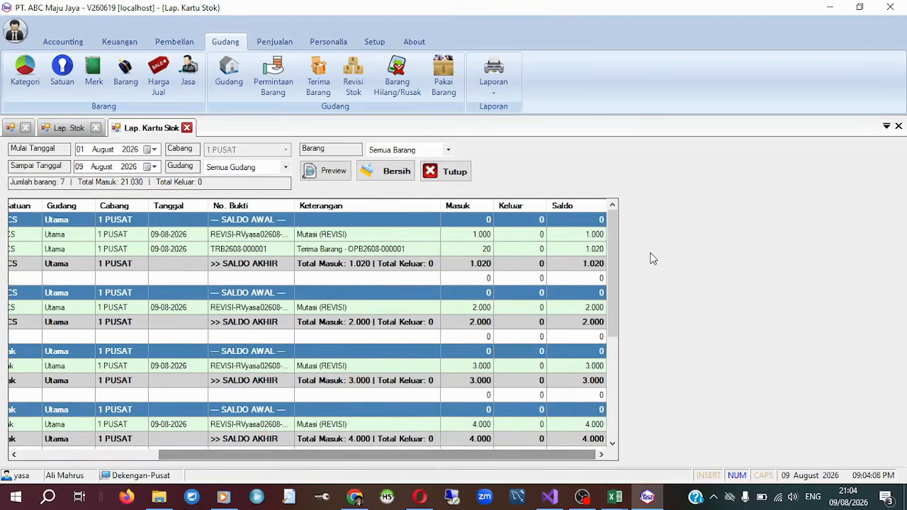
left_click(580, 234)
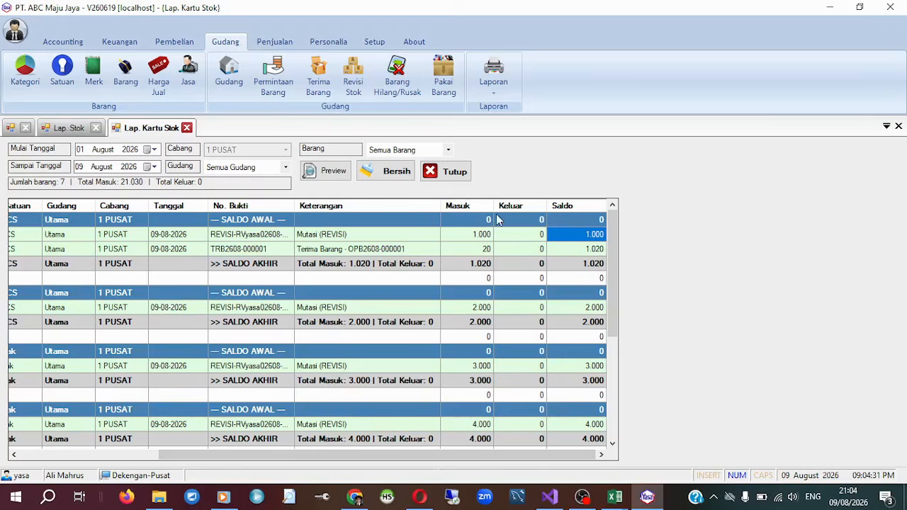
Open the PT. ANEKA FILTER goods receipt from Terima Barang, check the received quantity of Barang 1, and close it unchanged.
left_click(318, 77)
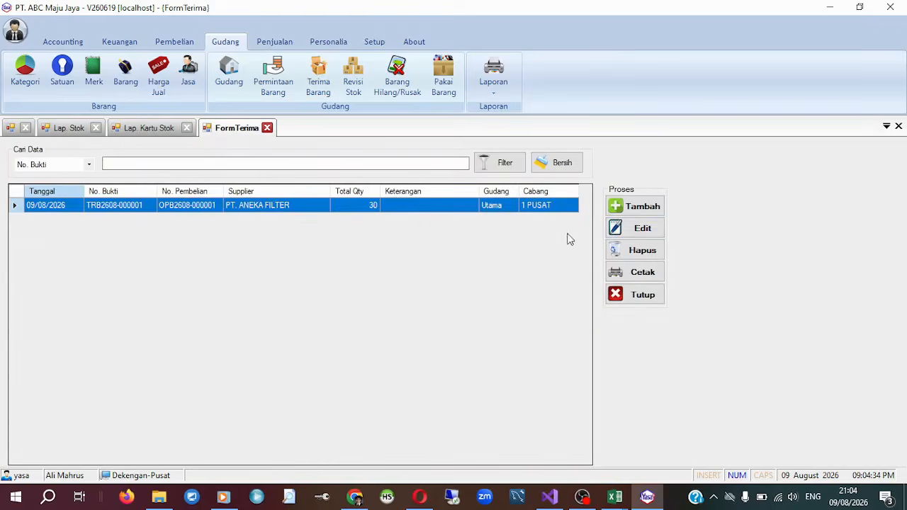
left_click(637, 228)
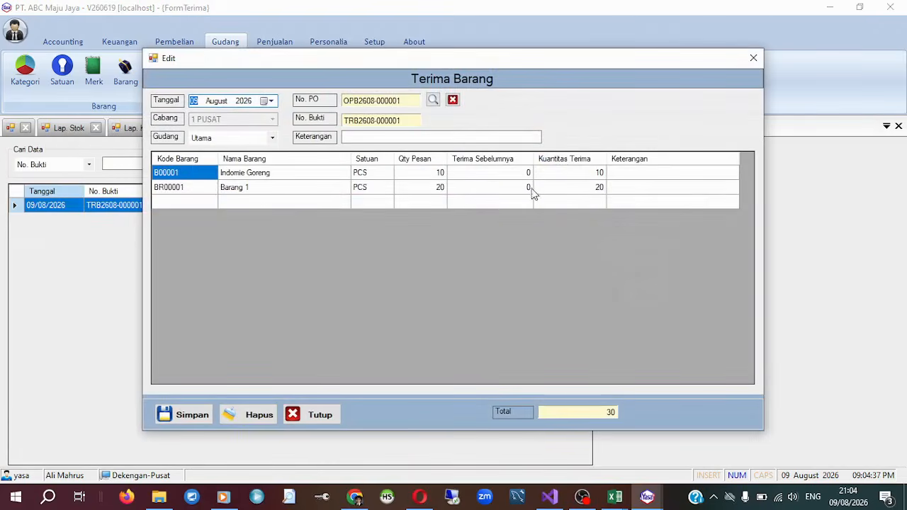
left_click(597, 190)
left_click(757, 59)
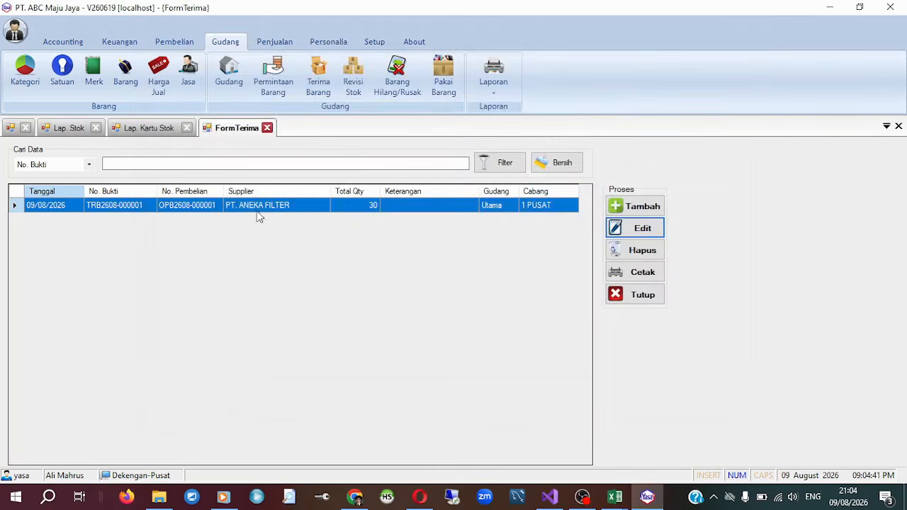
Return to the Kartu Stok report and check the Saldo Akhir of Barang 1 in the Saldo column.
left_click(166, 129)
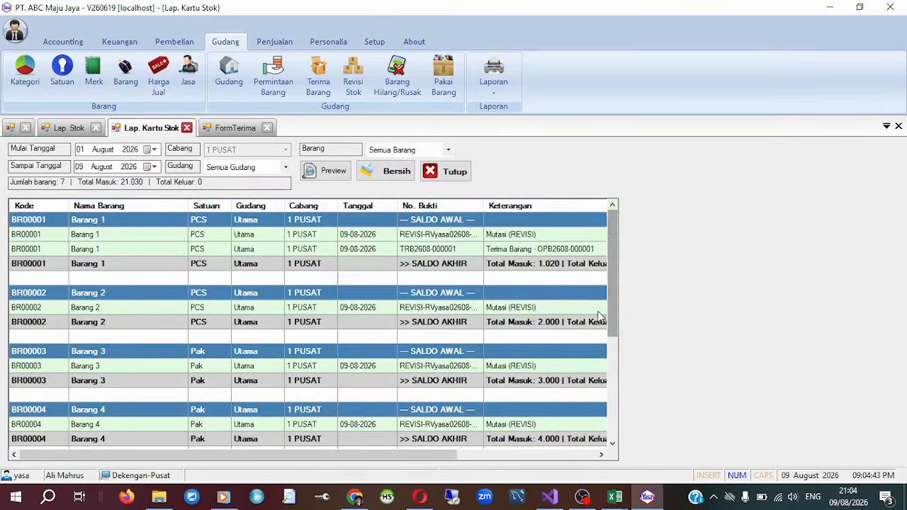
left_click_drag(433, 457, 612, 457)
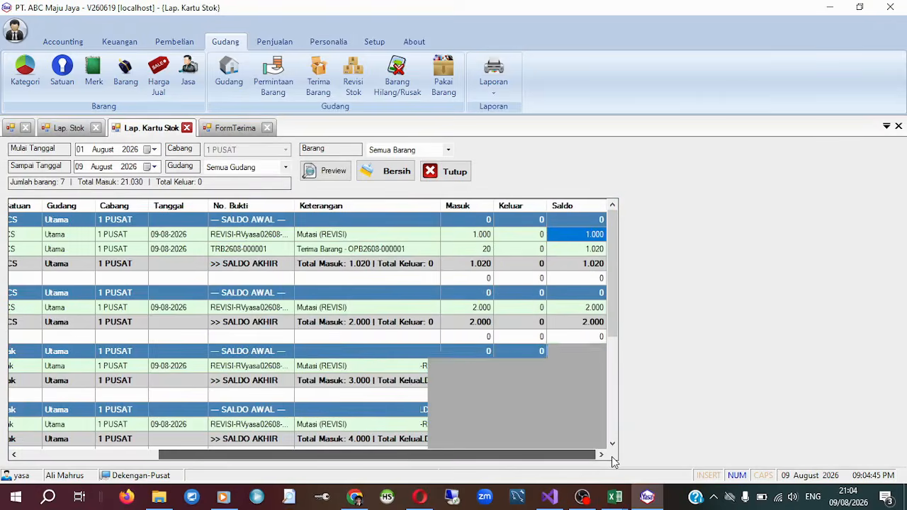
left_click(604, 264)
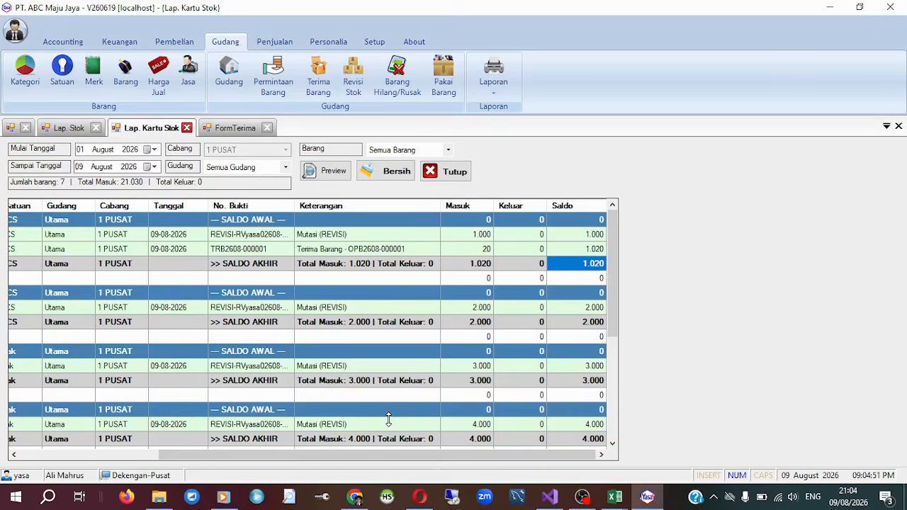
Switch to the Lap. Stok report and check the Stok quantity and HPP (Average) of Barang 1.
left_click(481, 96)
left_click(62, 128)
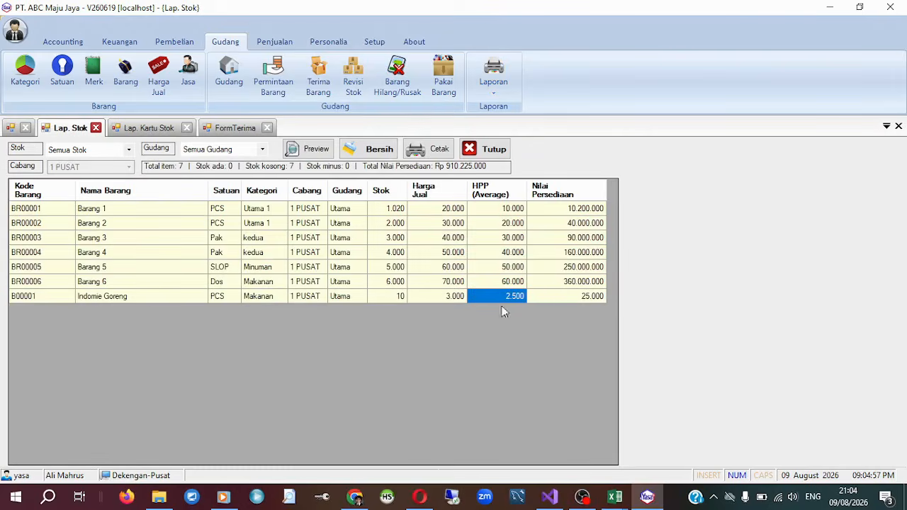
left_click(126, 211)
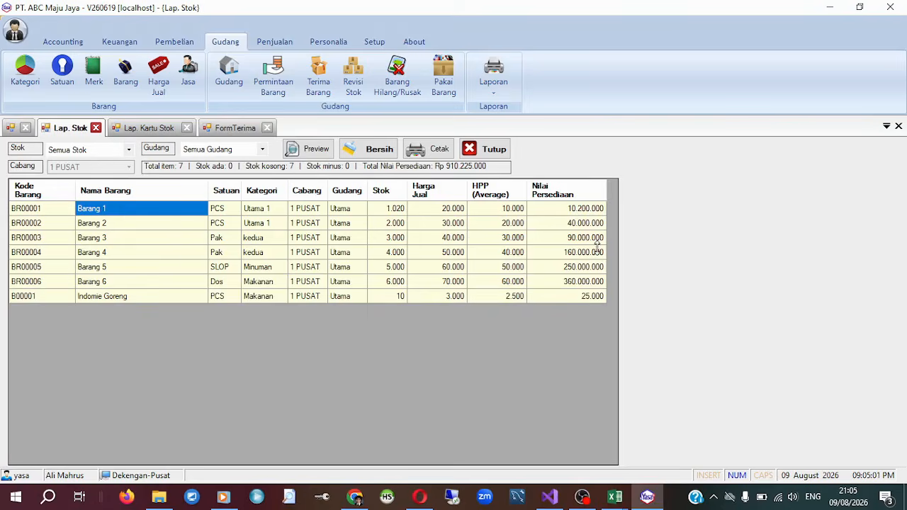
left_click(395, 210)
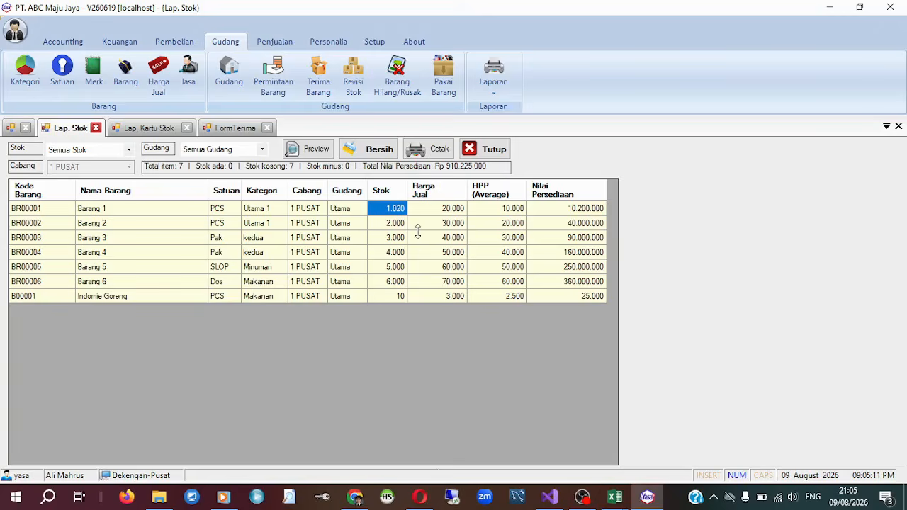
left_click(508, 210)
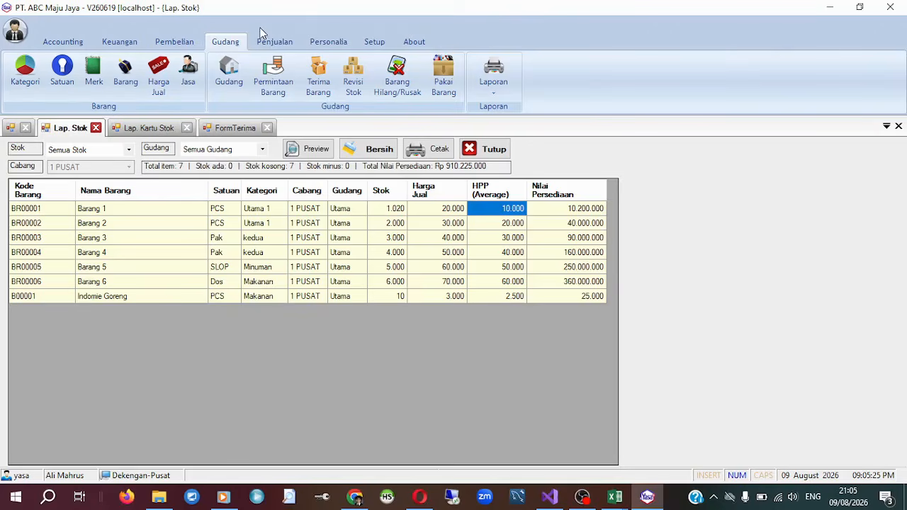
Open the Pembelian list and select the PT. ANEKA FILTER purchase order to check its payment terms and status.
left_click(174, 41)
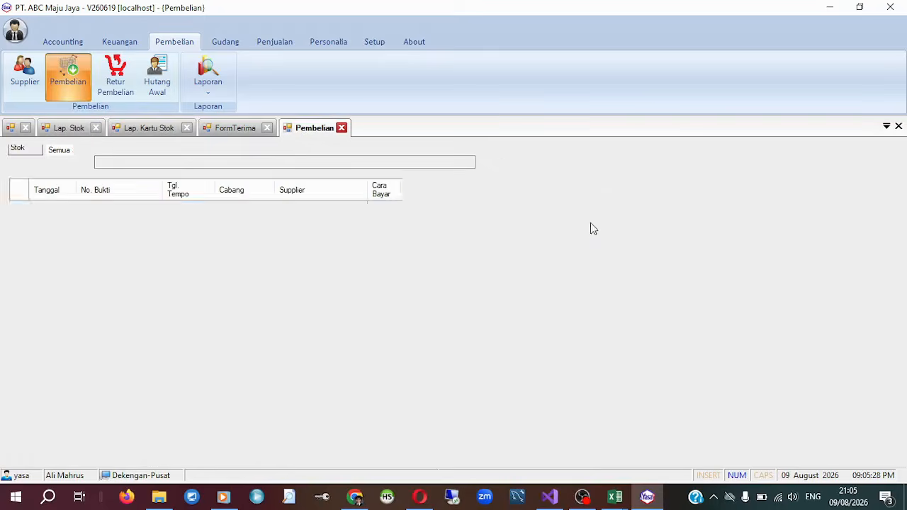
left_click(638, 231)
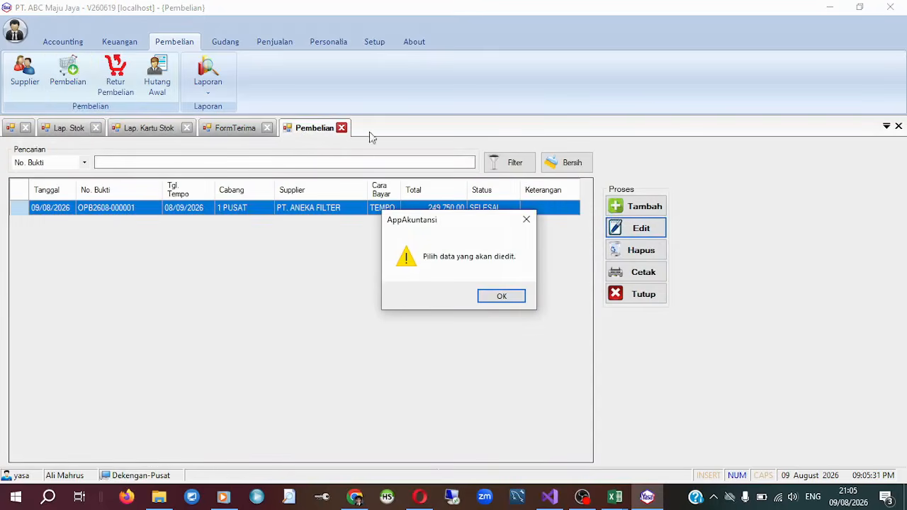
left_click(498, 298)
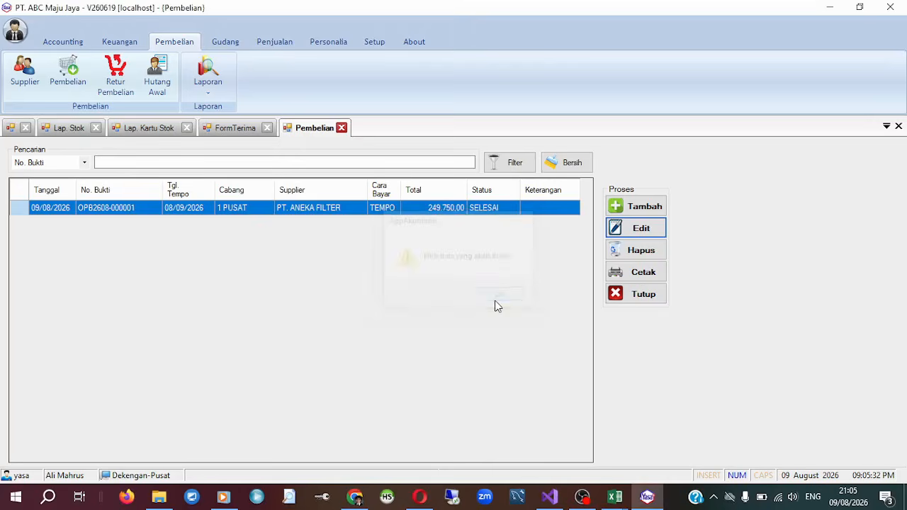
left_click(537, 209)
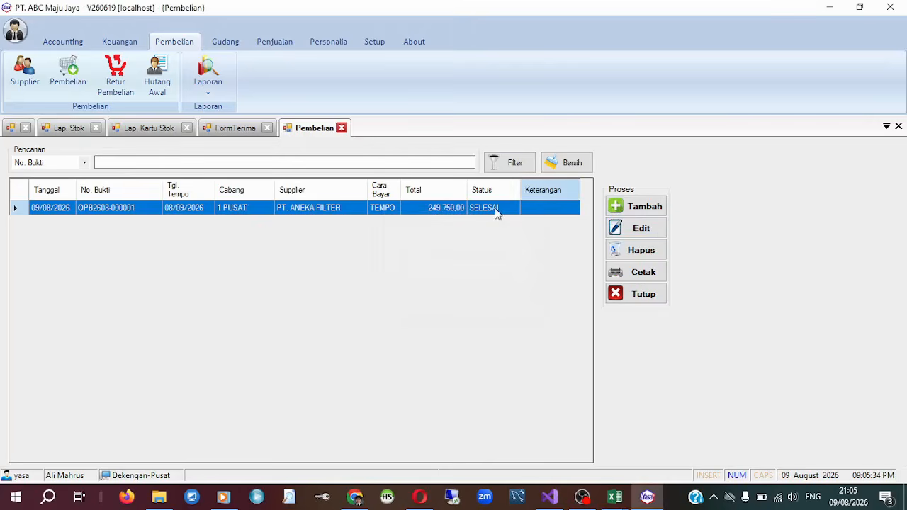
Open Laporan Hutang from the Keuangan reports and preview it for 09 August 2026 with Semua Supplier.
left_click(119, 43)
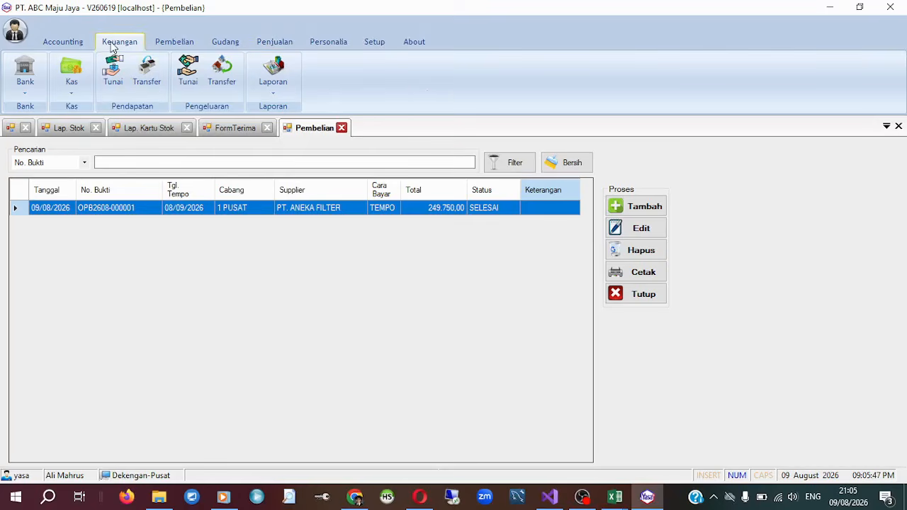
left_click(282, 98)
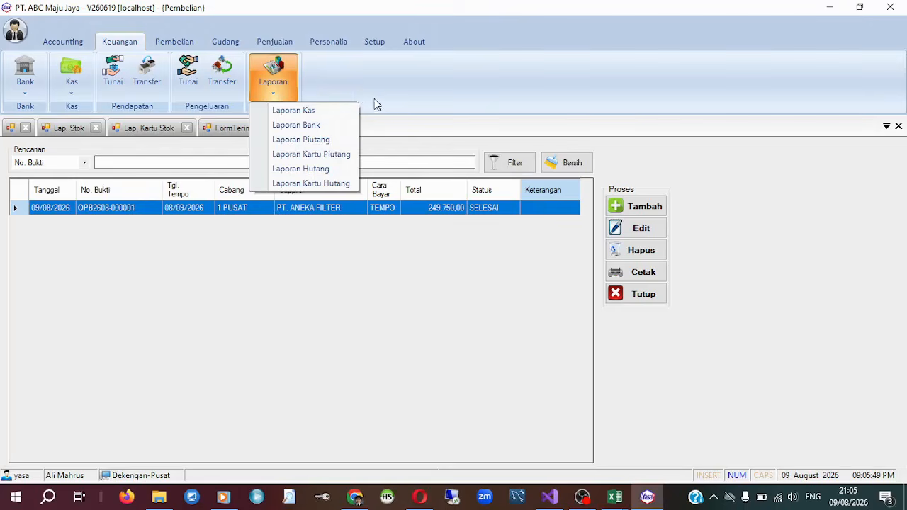
left_click(346, 173)
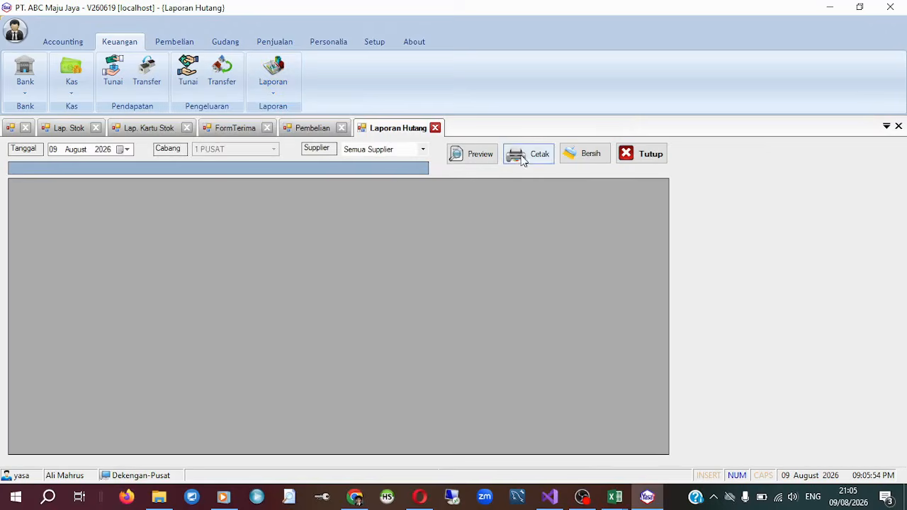
left_click(472, 155)
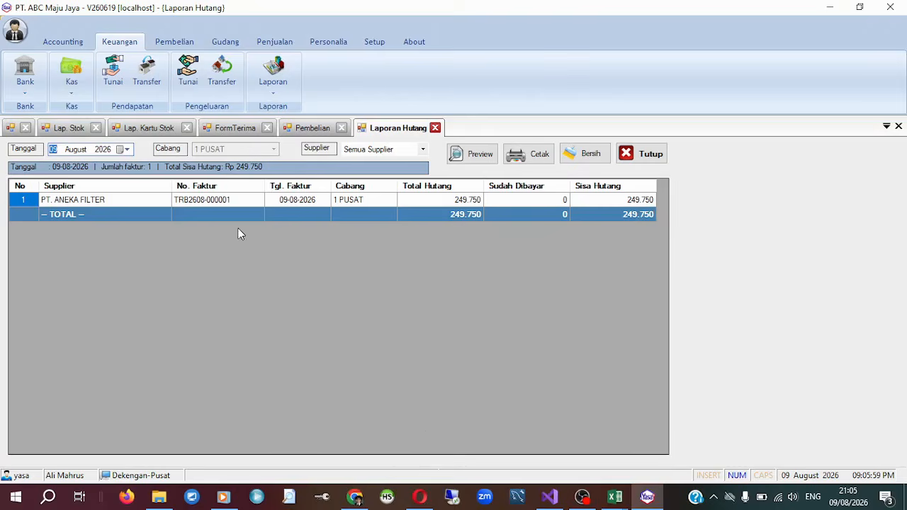
Open the printout of the PT. ANEKA FILTER purchase order from Pembelian, enlarge it to 110 %, and check its totals.
left_click(312, 129)
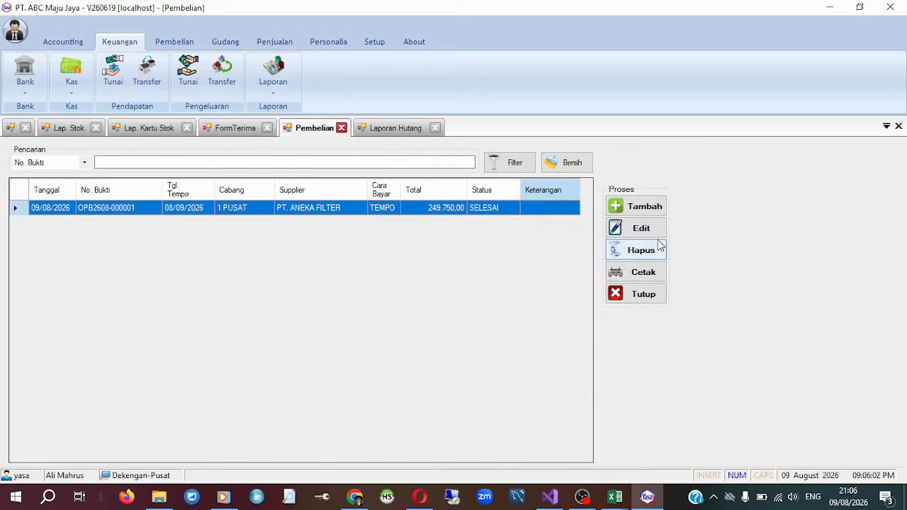
left_click(650, 275)
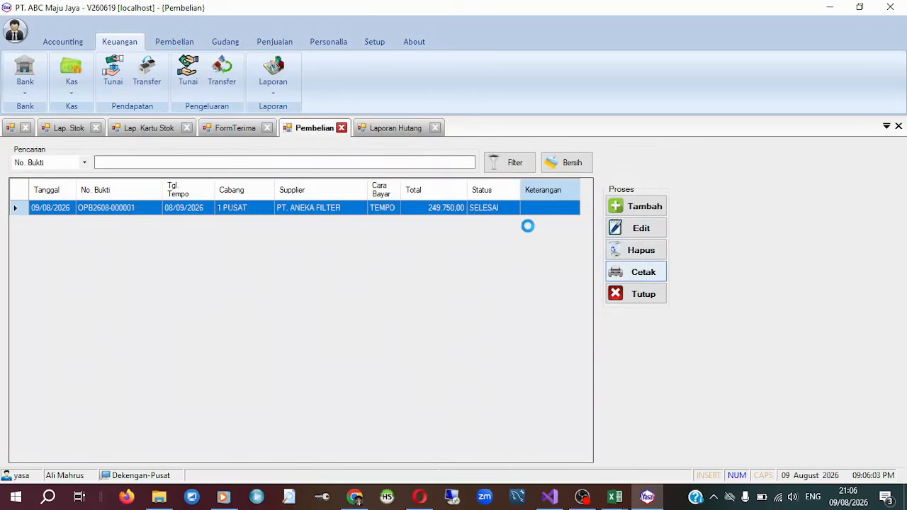
scroll(508, 304, "down", 2)
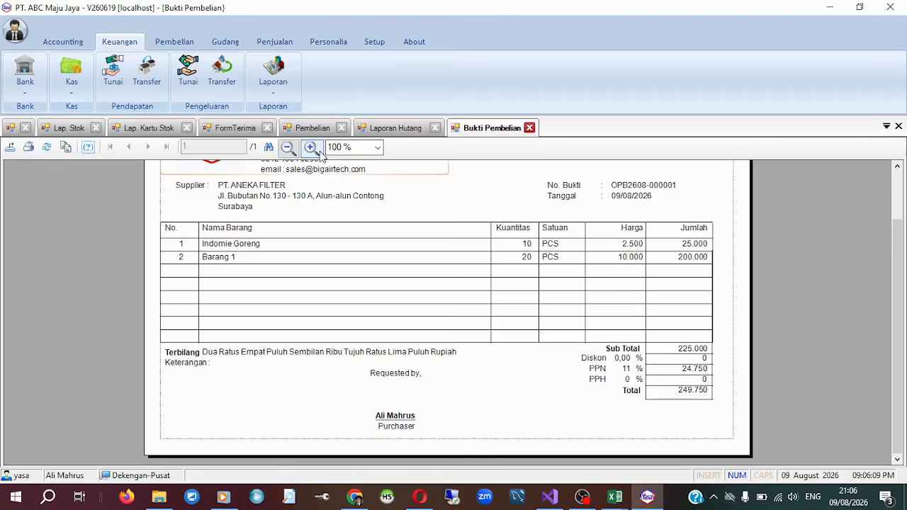
double_click(120, 42)
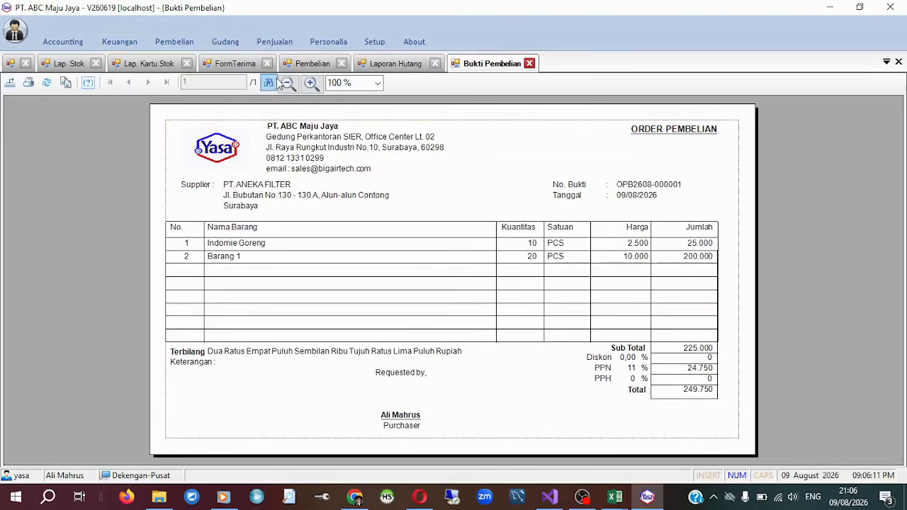
left_click(311, 83)
scroll(606, 315, "down", 1)
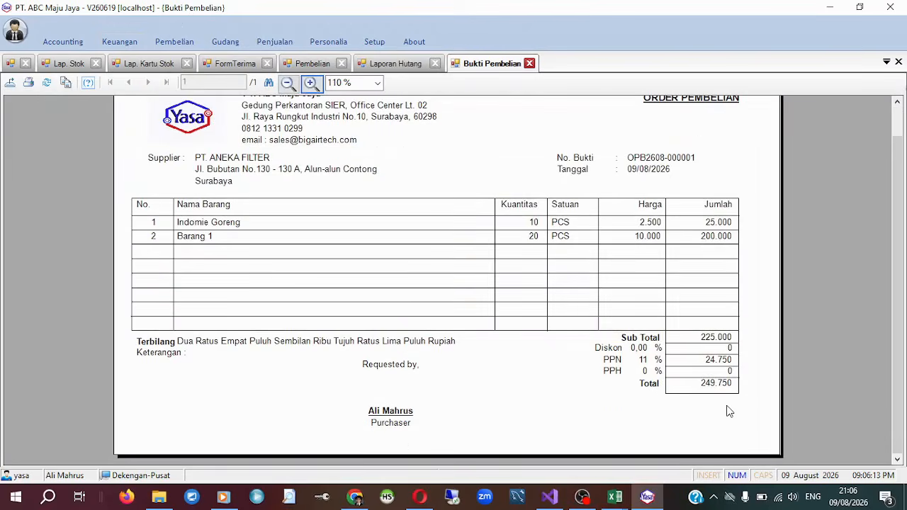
Return to Laporan Hutang and compare the PT. ANEKA FILTER debt with the purchase order total.
left_click(397, 63)
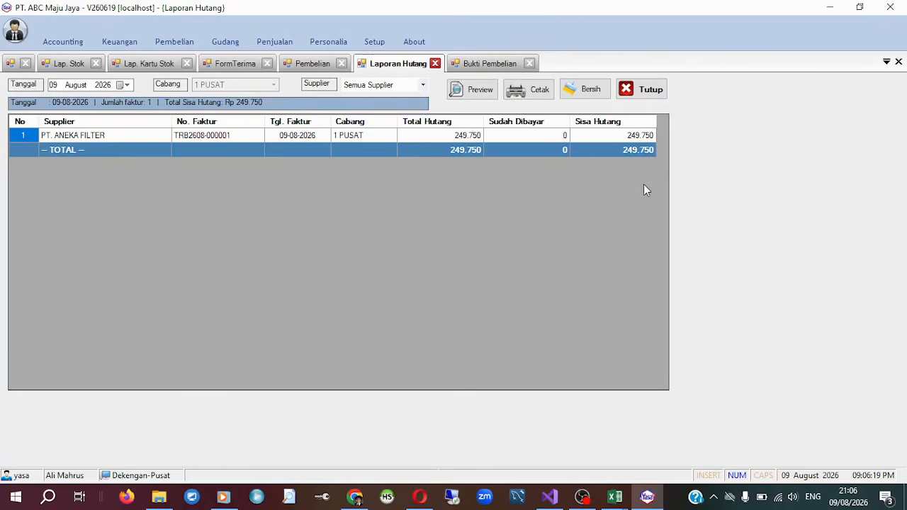
left_click(89, 139)
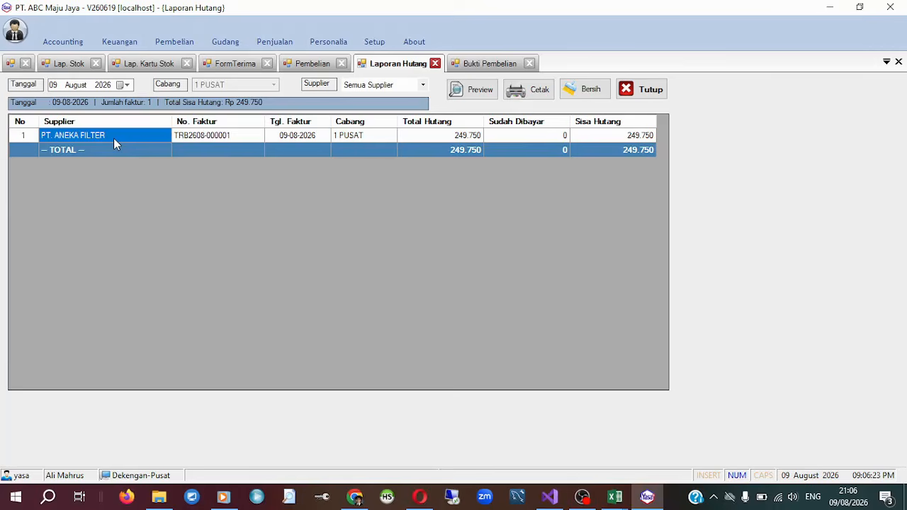
left_click(132, 43)
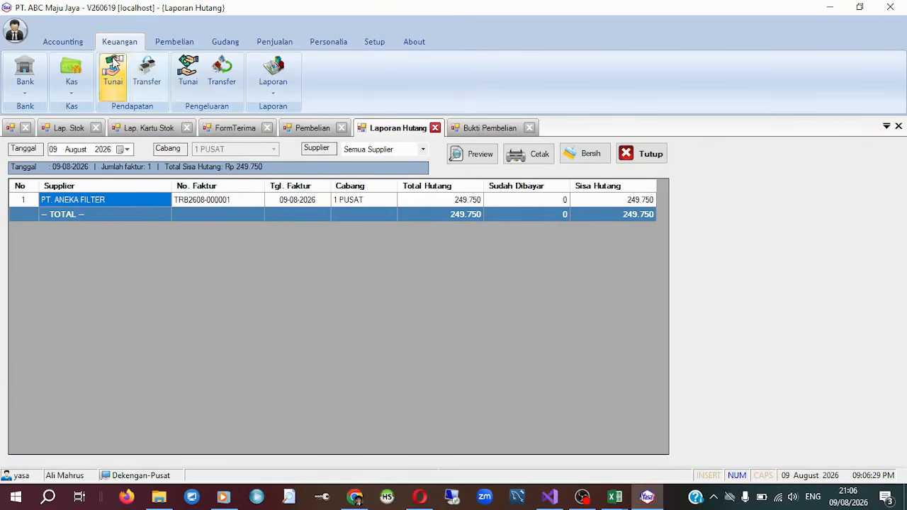
Open Jurnal Umum in Accounting and open the Terima Barang journal entry dated 09/08/2026 for editing.
left_click(76, 44)
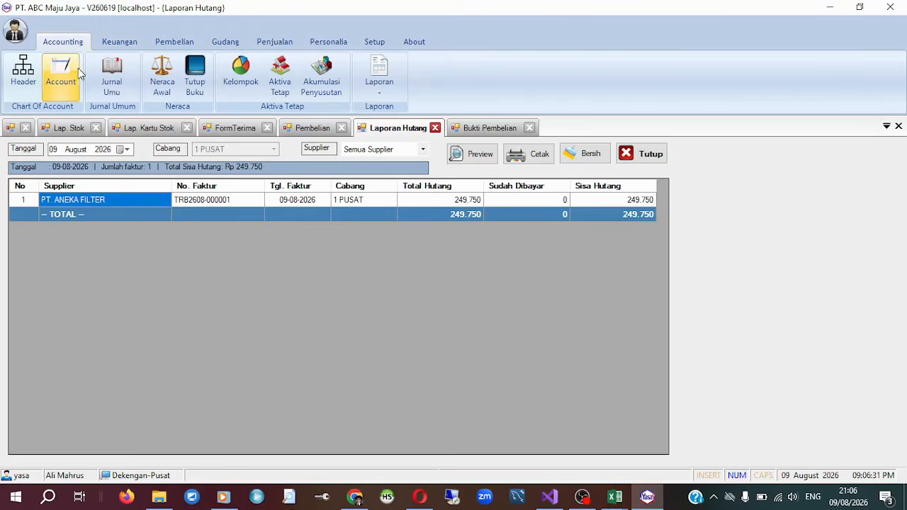
left_click(104, 78)
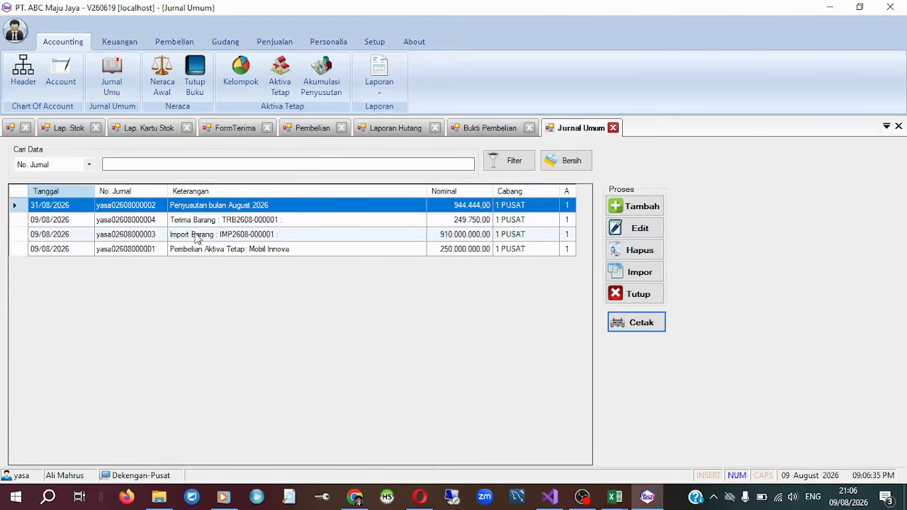
left_click(123, 214)
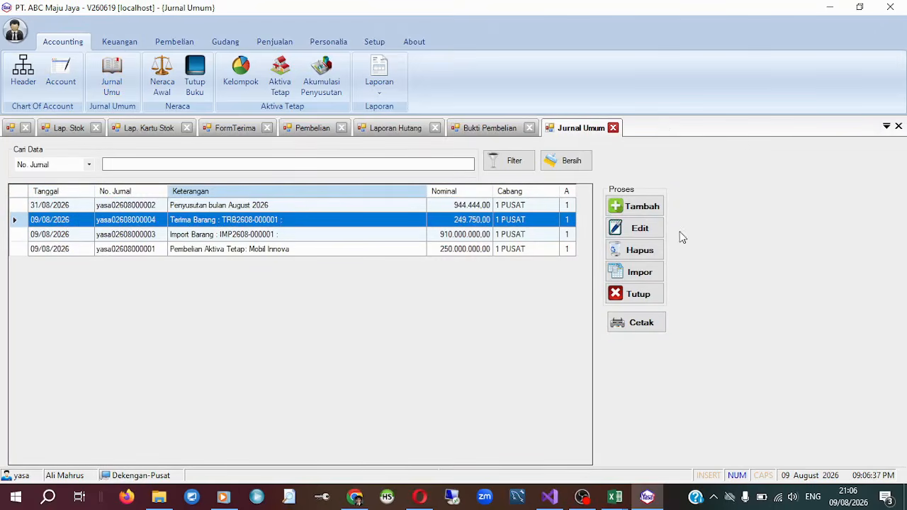
left_click(638, 228)
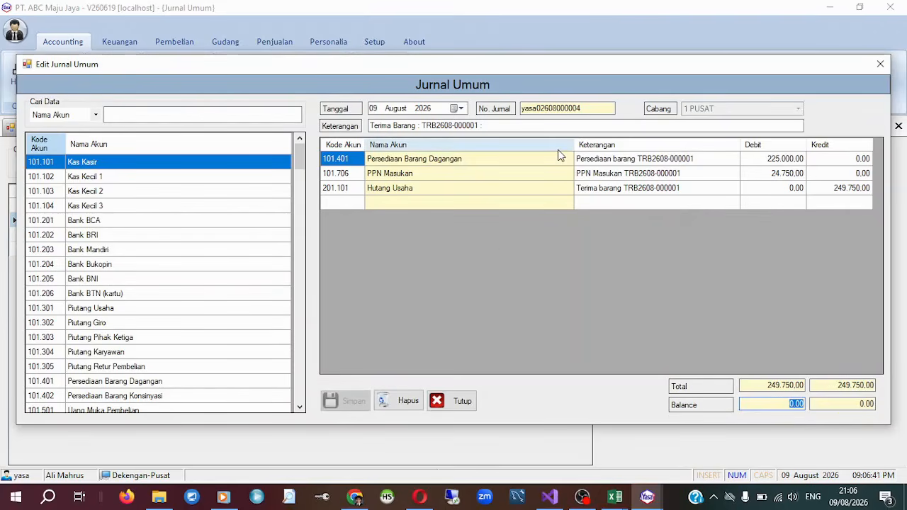
Examine the Terima Barang journal's Keterangan and its debit and credit lines, including Hutang Usaha, and close it unchanged.
left_click_drag(412, 66, 403, 74)
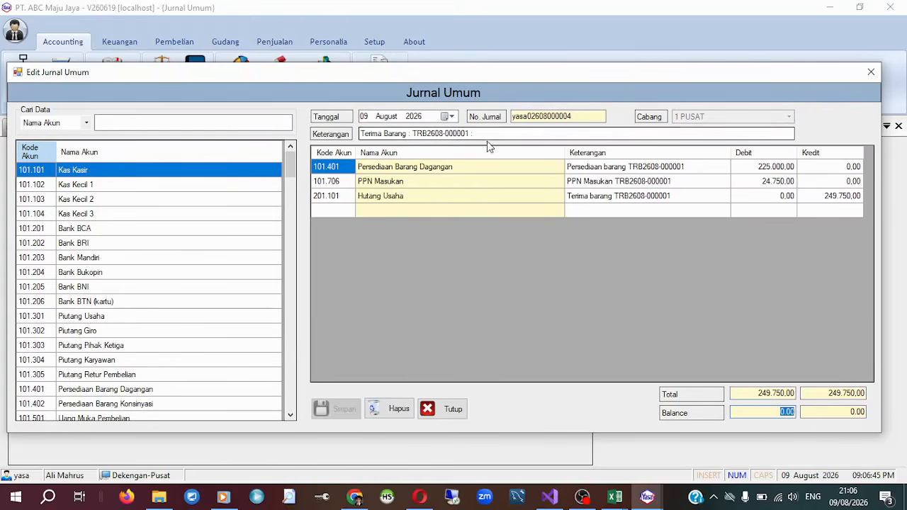
left_click_drag(414, 133, 477, 134)
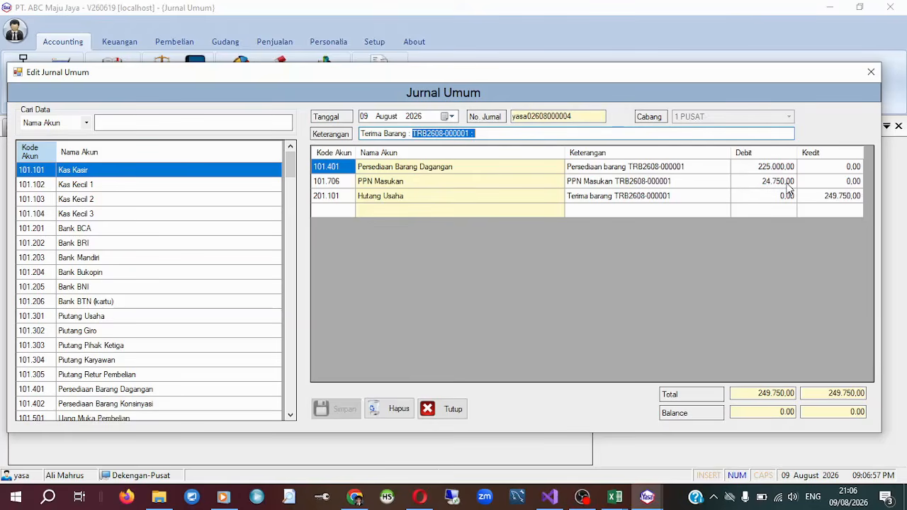
left_click(850, 198)
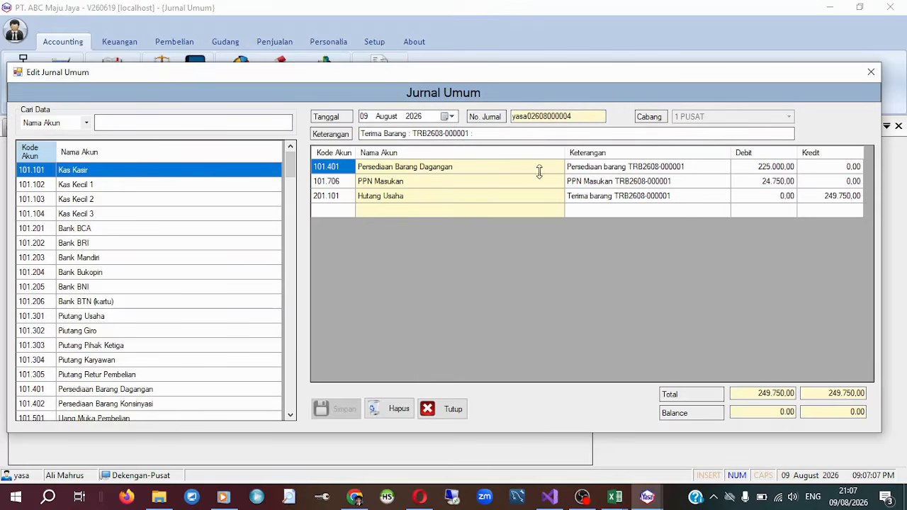
left_click(448, 412)
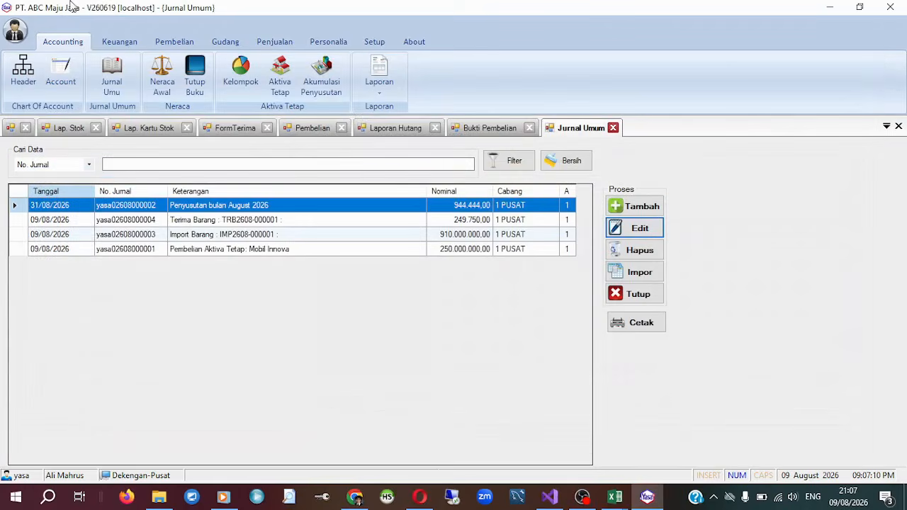
Open the Indomie Goreng record from the Barang master in Gudang, check its linked accounts, and close it unchanged.
left_click(227, 44)
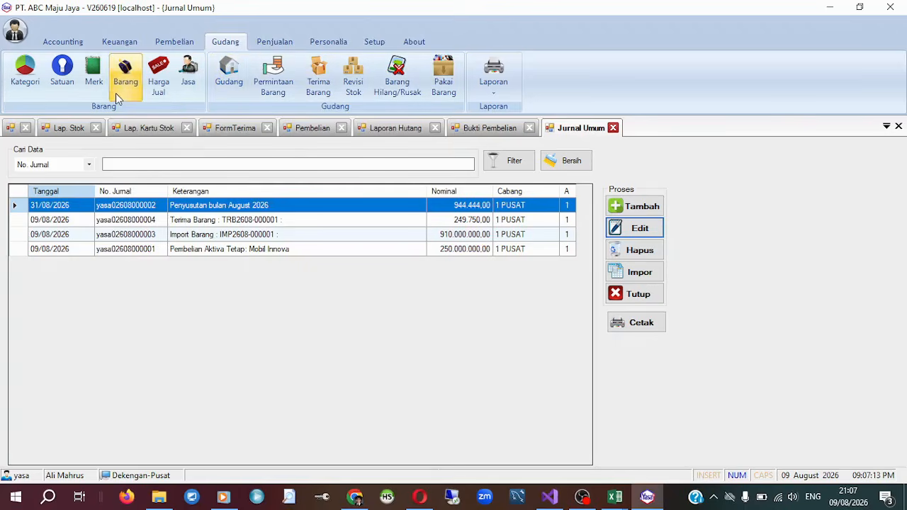
left_click(126, 73)
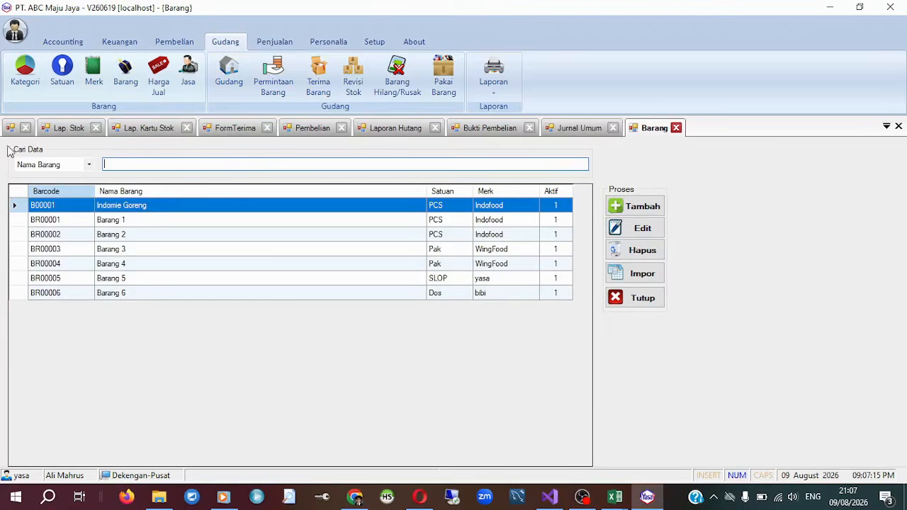
left_click(655, 232)
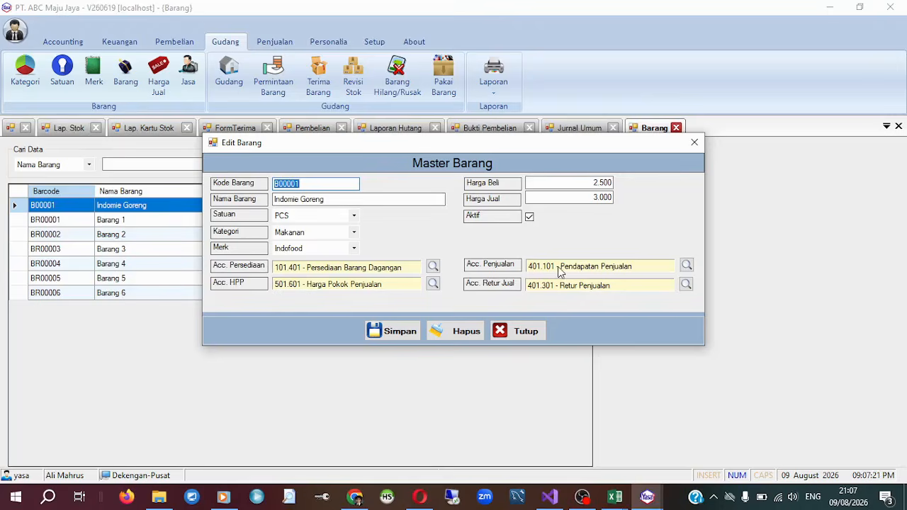
left_click(694, 143)
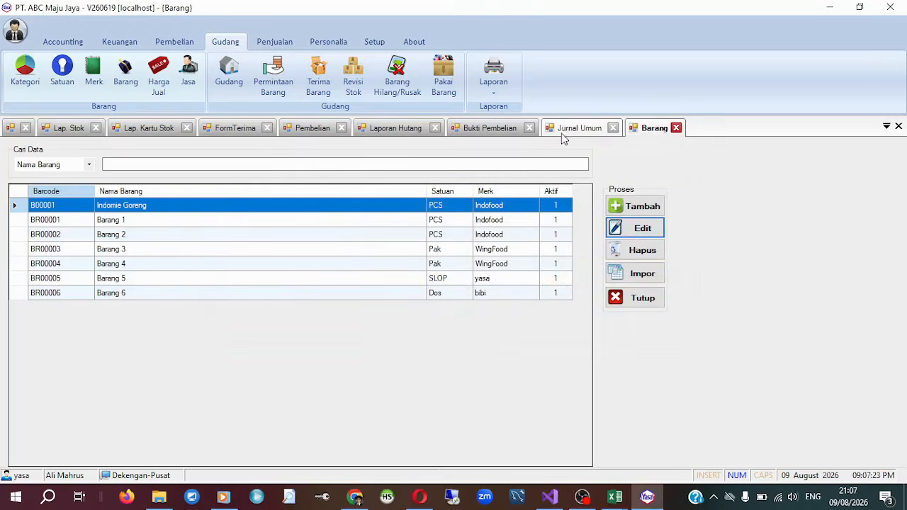
Return to Jurnal Umum, open the Terima Barang journal dated 09/08/2026, examine its Hutang Usaha line, and close it unchanged.
left_click(571, 128)
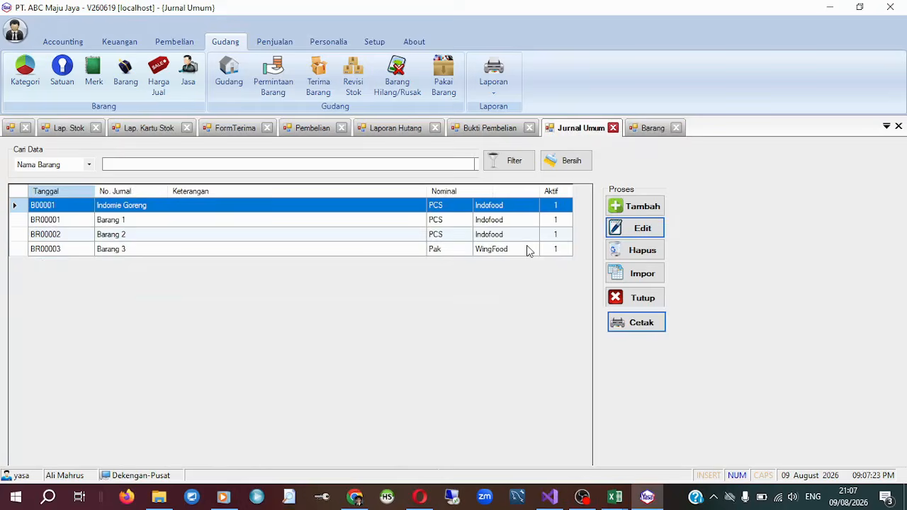
left_click(637, 228)
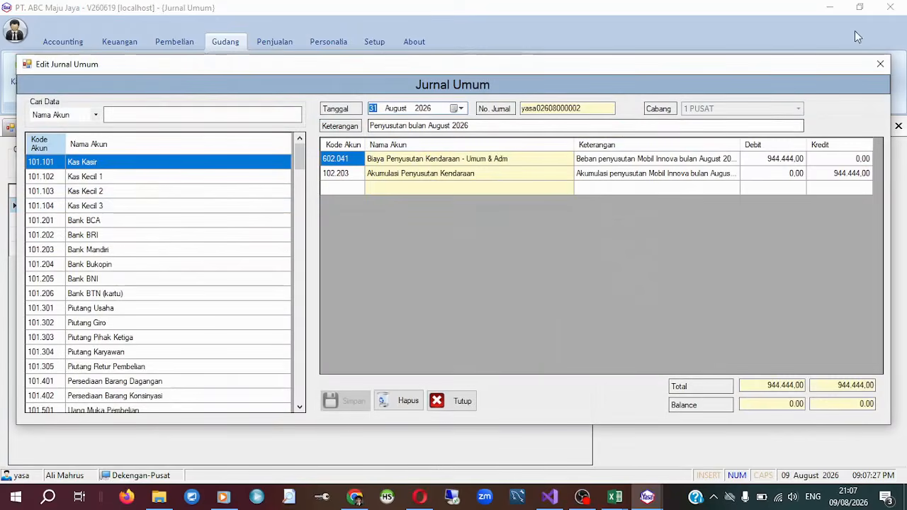
left_click(880, 64)
left_click(344, 230)
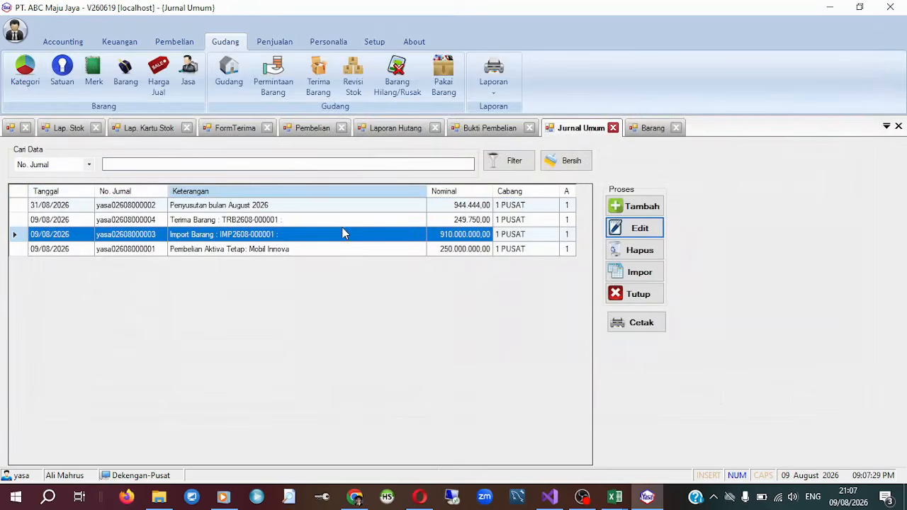
left_click(358, 220)
left_click(637, 228)
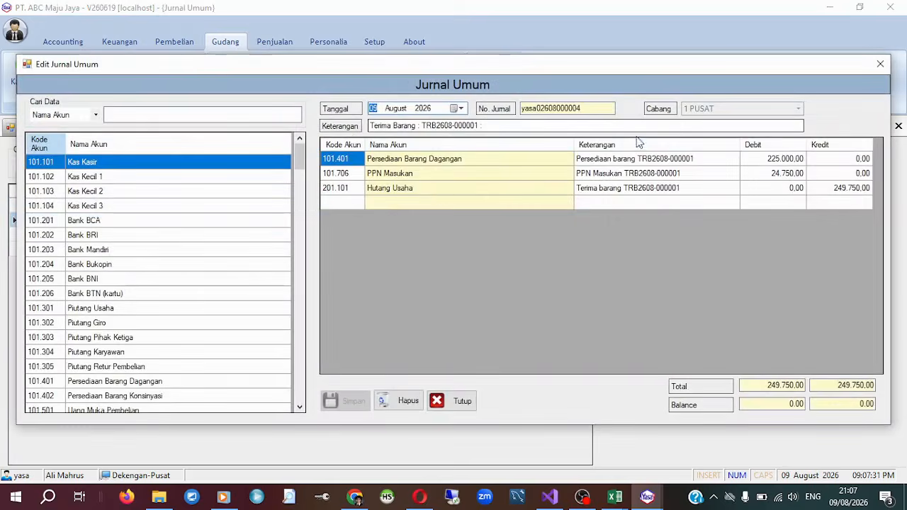
left_click(377, 191)
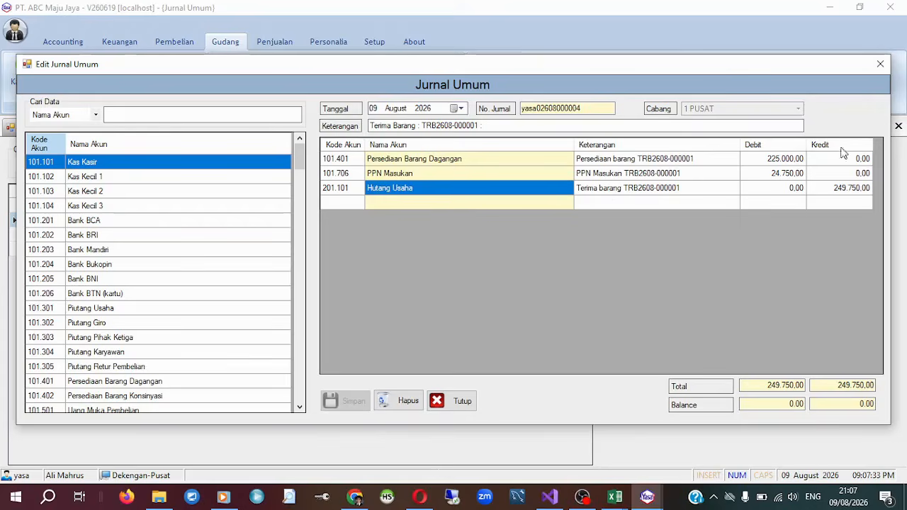
left_click(880, 64)
Open Options in Setup, examine the default account mappings under Nomor, including Hutang and Persediaan, and close it unchanged.
left_click(374, 41)
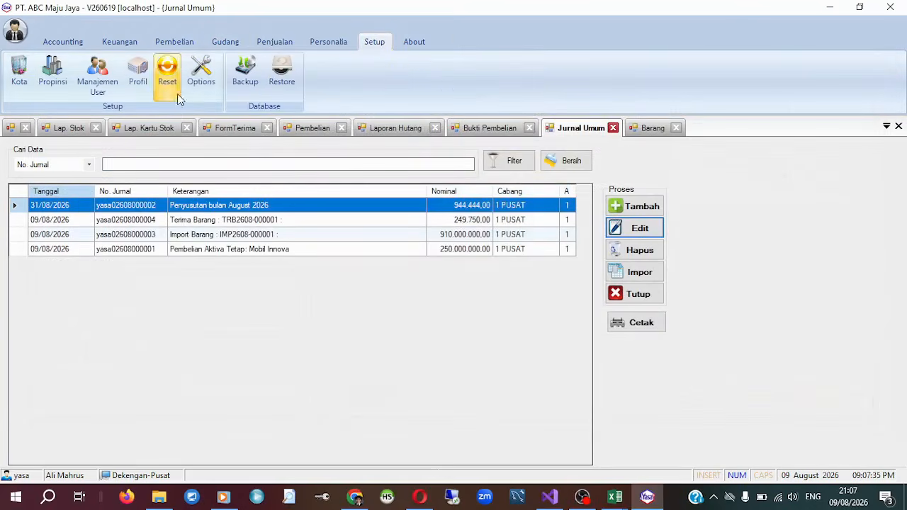
left_click(201, 71)
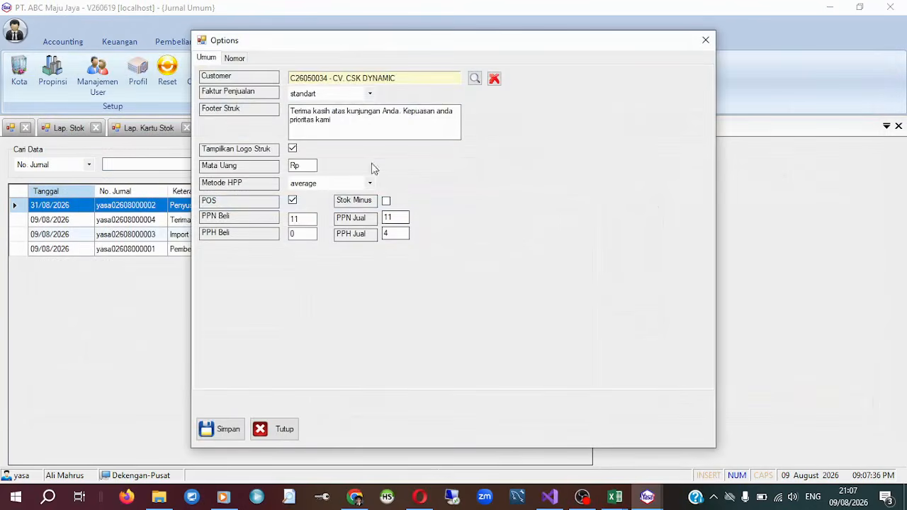
left_click(237, 59)
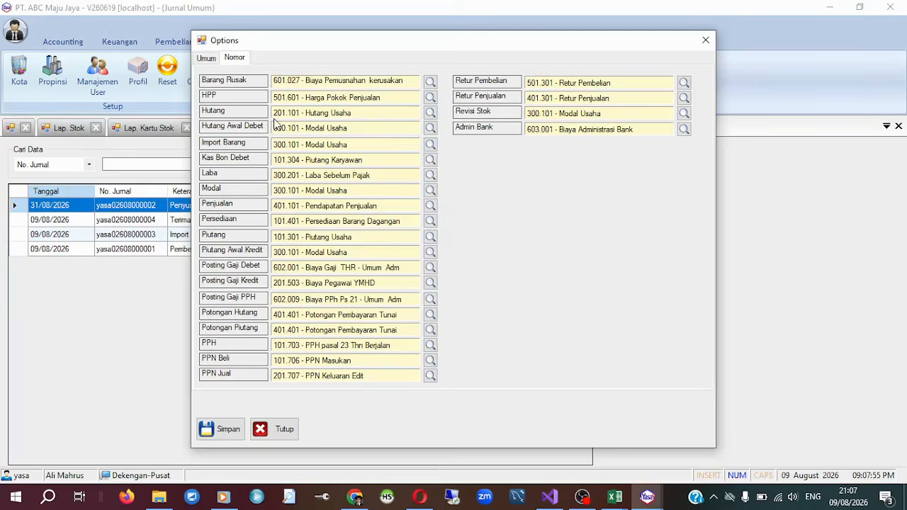
left_click(706, 41)
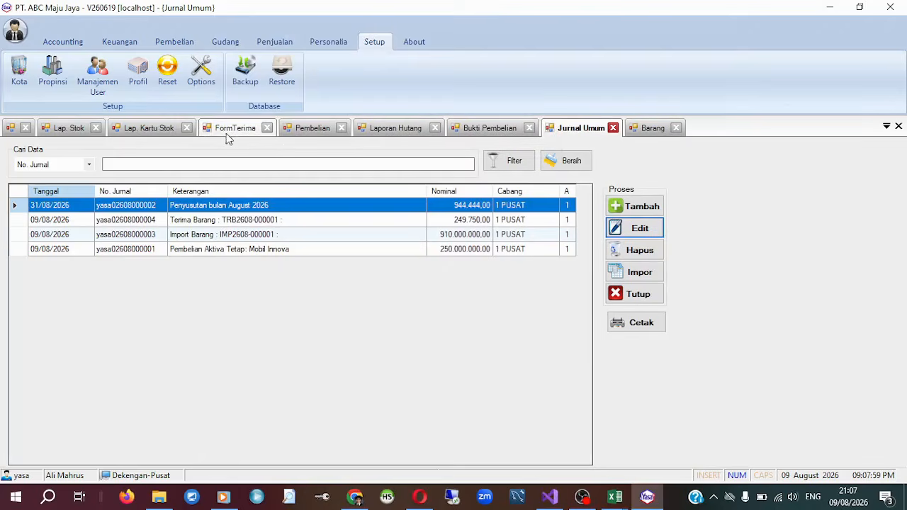
Reopen the Terima Barang entry from Jurnal Umum in Accounting, check the Hutang Usaha account code against the Options mapping, and close it.
left_click(63, 41)
left_click(107, 67)
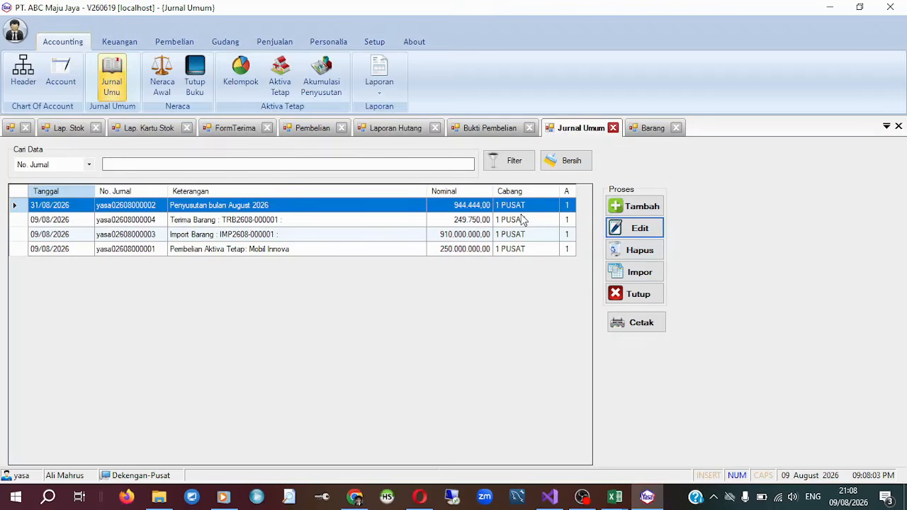
left_click(224, 225)
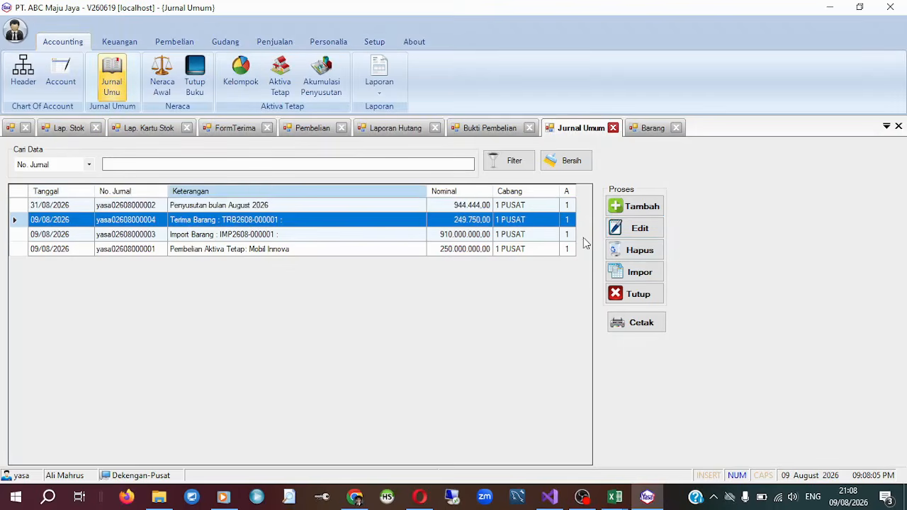
left_click(638, 228)
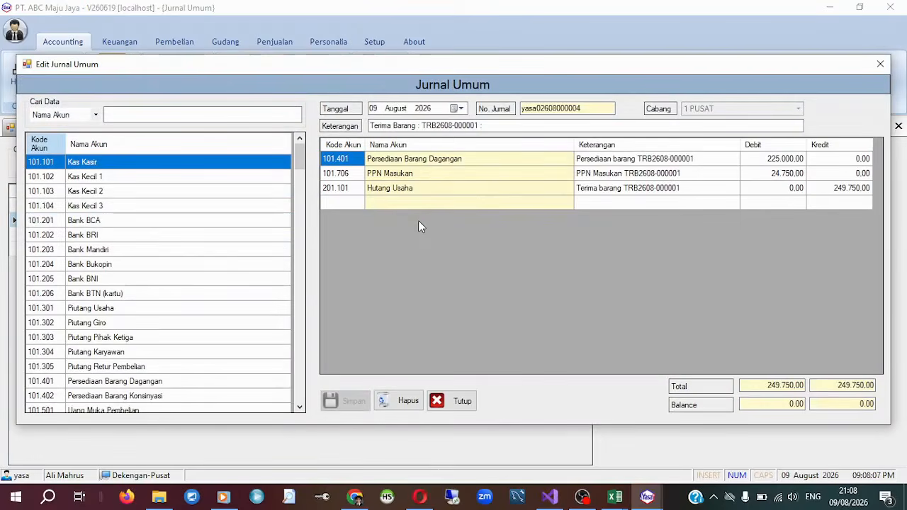
left_click(341, 190)
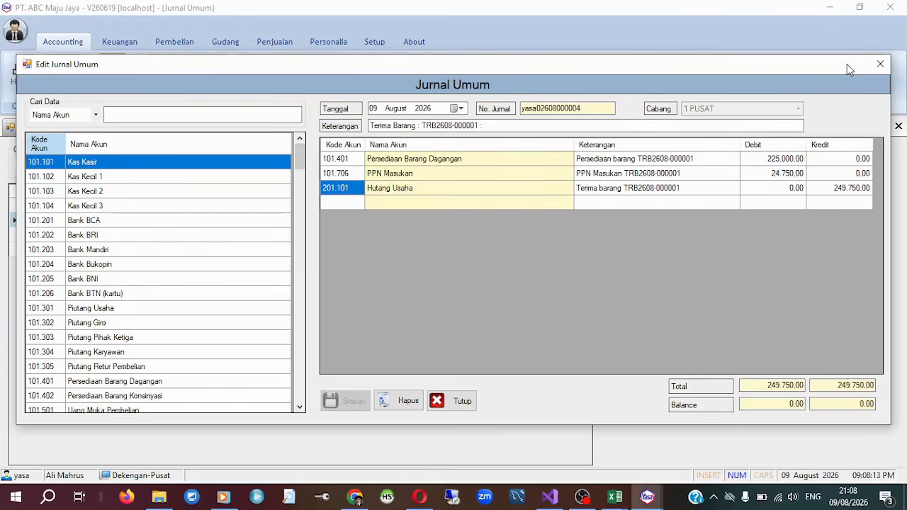
left_click(880, 64)
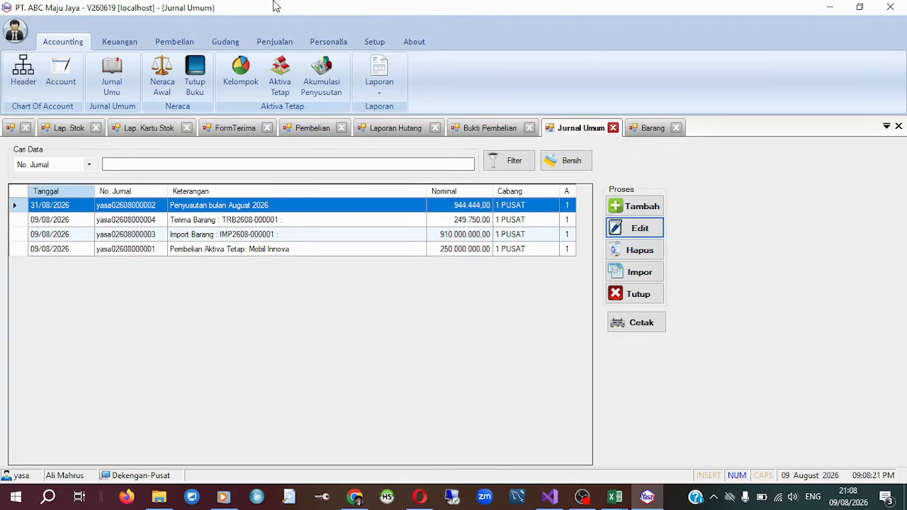
Review the PT. ANEKA FILTER debt in Laporan Hutang and open Pengeluaran Transfer in Keuangan.
left_click(119, 41)
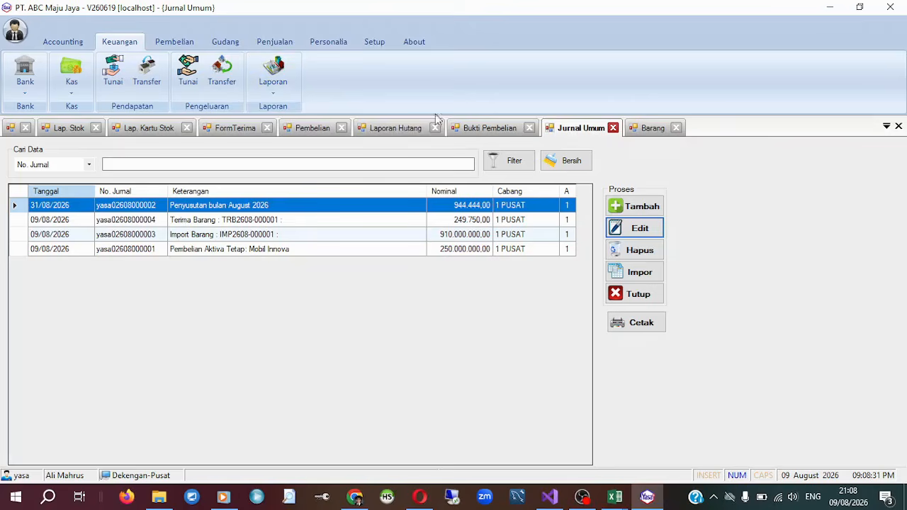
left_click(136, 134)
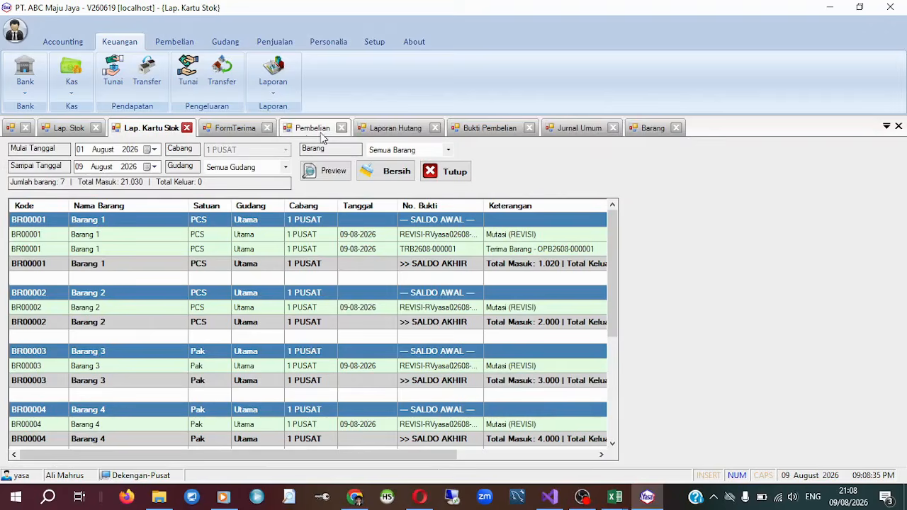
left_click(382, 134)
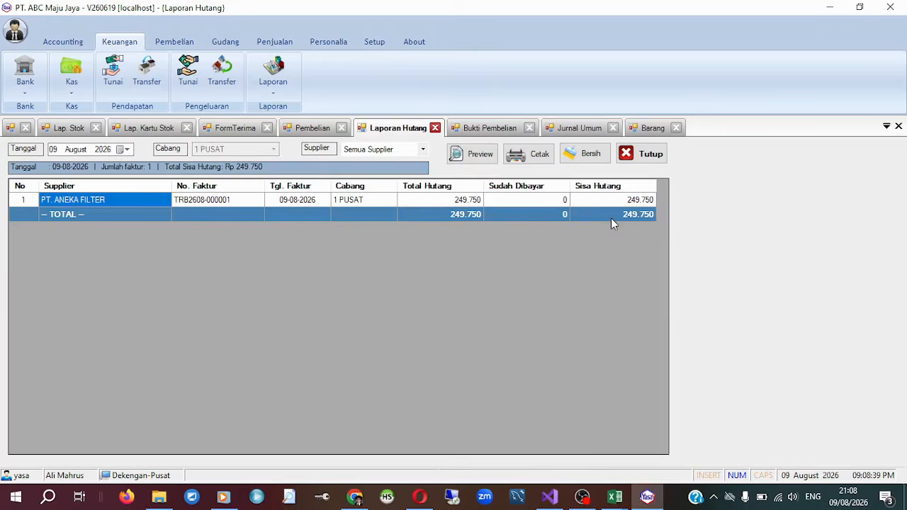
left_click(222, 74)
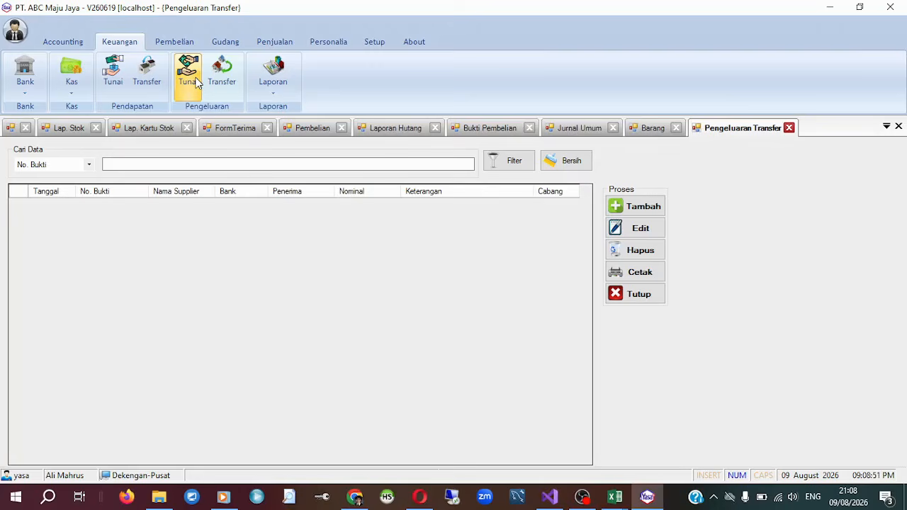
Preview Laporan Bank for all banks on 09 August 2026 and check the Bank BCA opening balance.
left_click(273, 86)
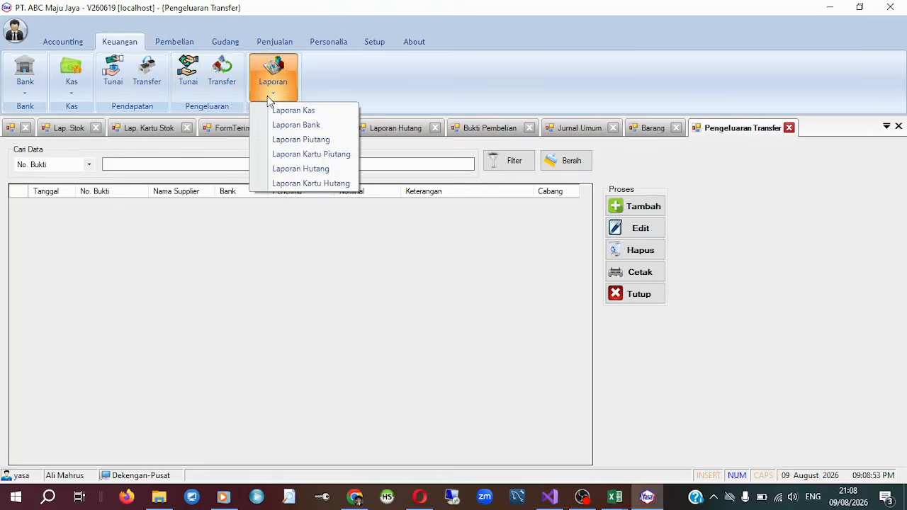
left_click(350, 126)
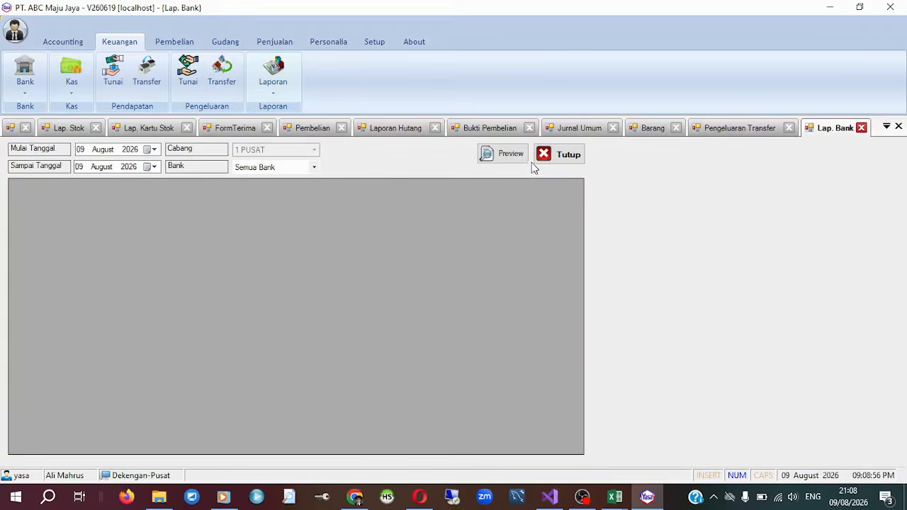
left_click(523, 156)
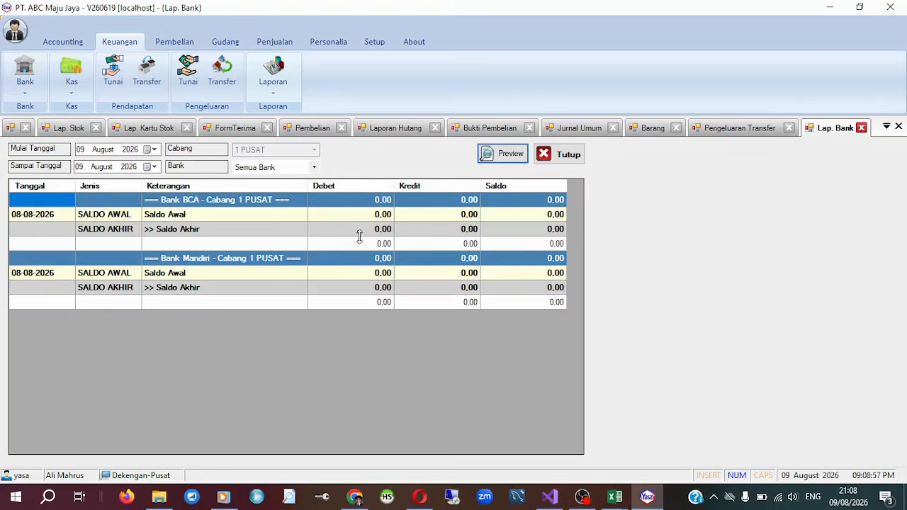
left_click(165, 217)
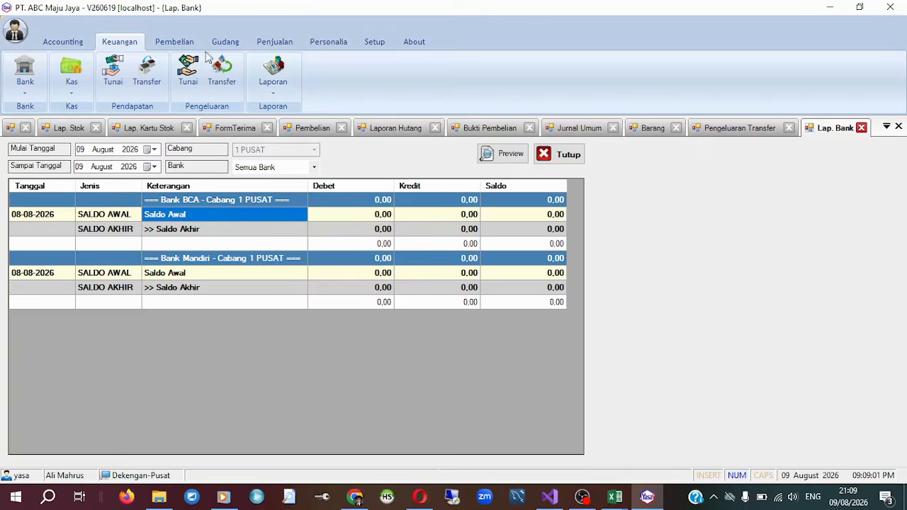
Start a new Pendapatan Transfer entry with Bank BCA as the bank and Penerimaan Lain as the transaction type.
left_click(147, 73)
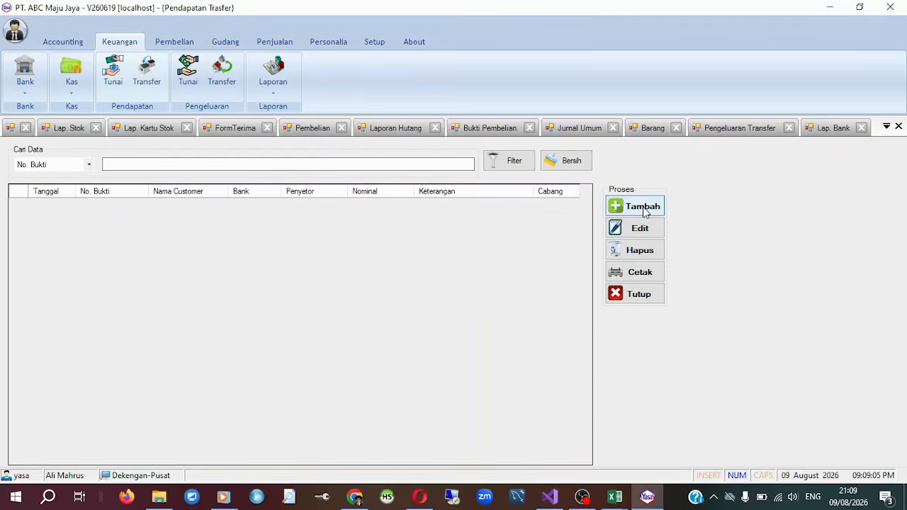
left_click(636, 206)
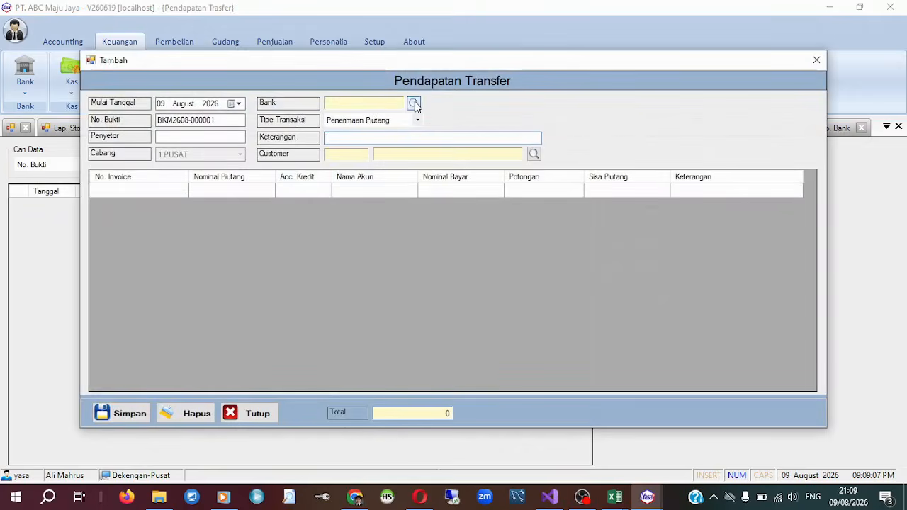
left_click(414, 103)
double_click(382, 159)
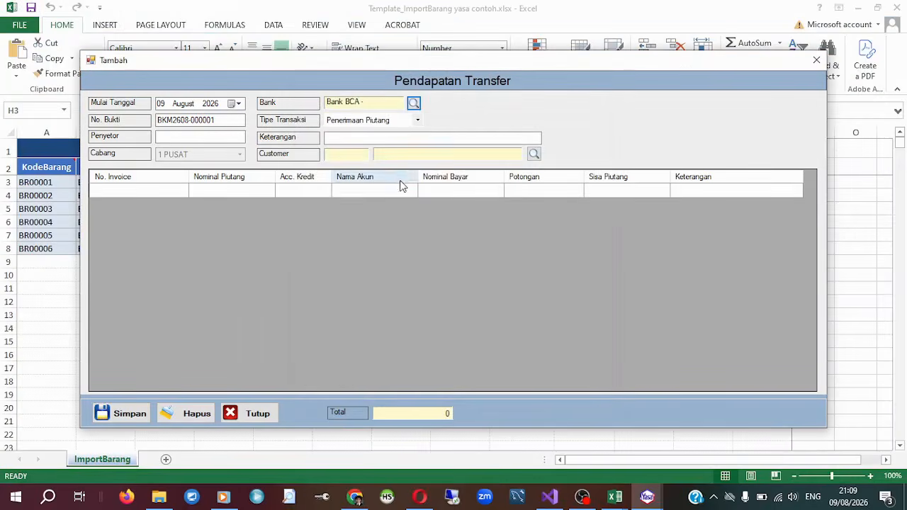
left_click(417, 121)
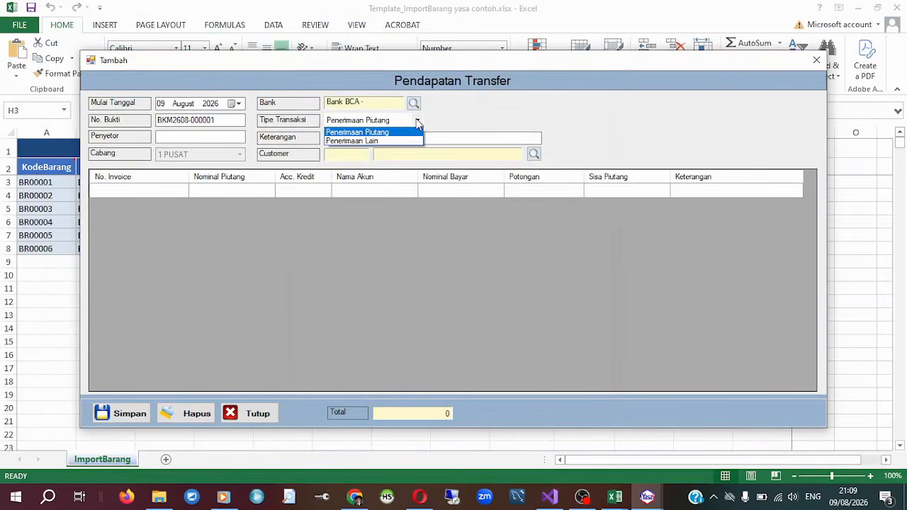
left_click(376, 140)
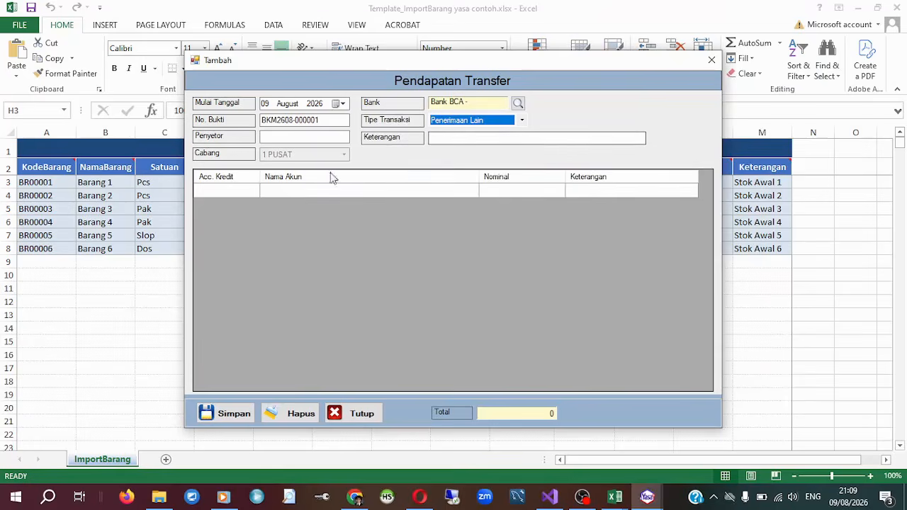
Add a credit line for account 300.101 Modal Usaha with a Nominal of 500.000.000.
left_click(228, 192)
left_click(253, 190)
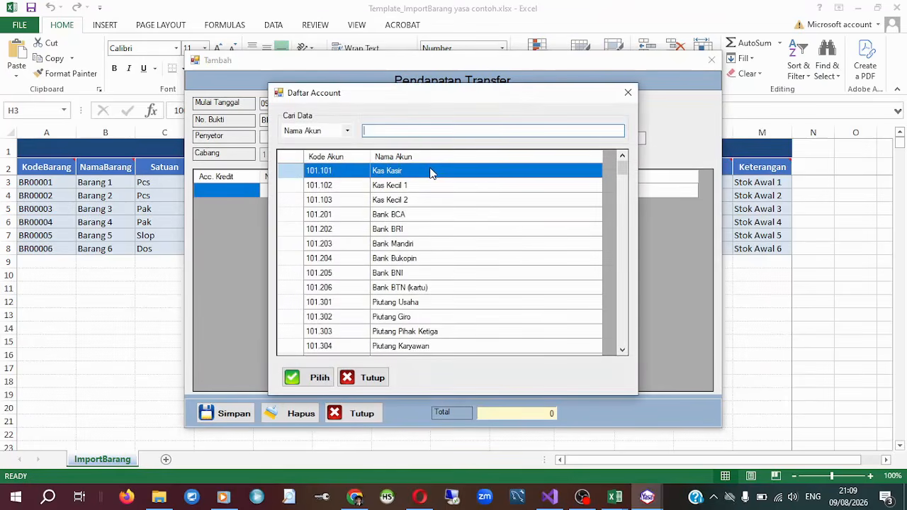
type("moda")
double_click(431, 173)
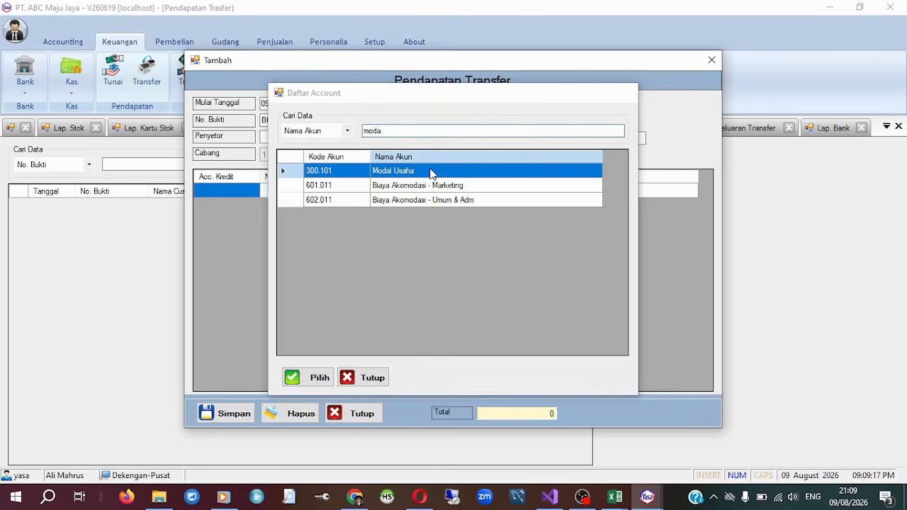
type("50000000")
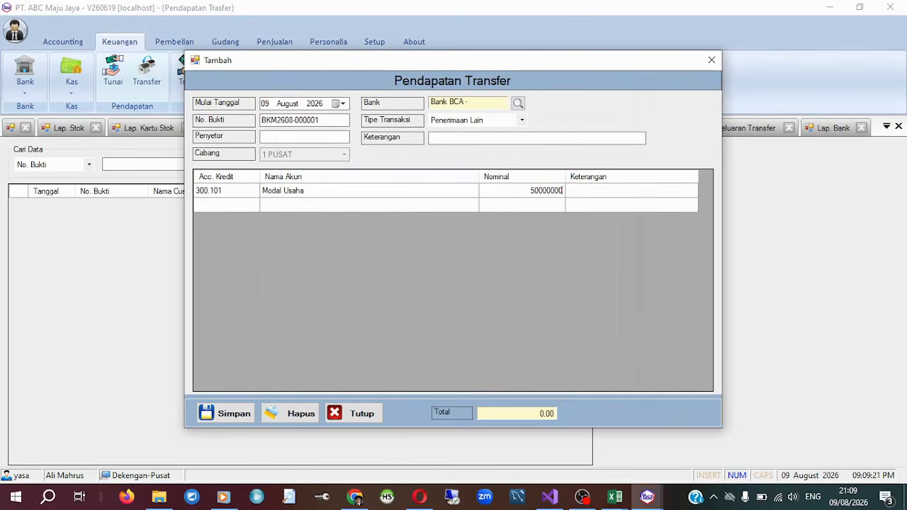
key("Return")
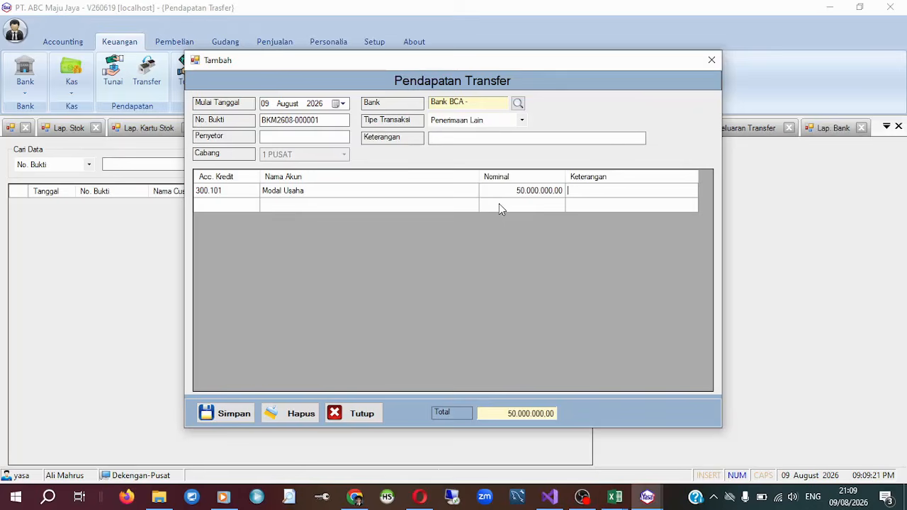
left_click(556, 199)
left_click(554, 190)
left_click(542, 191)
type("0")
key("Tab")
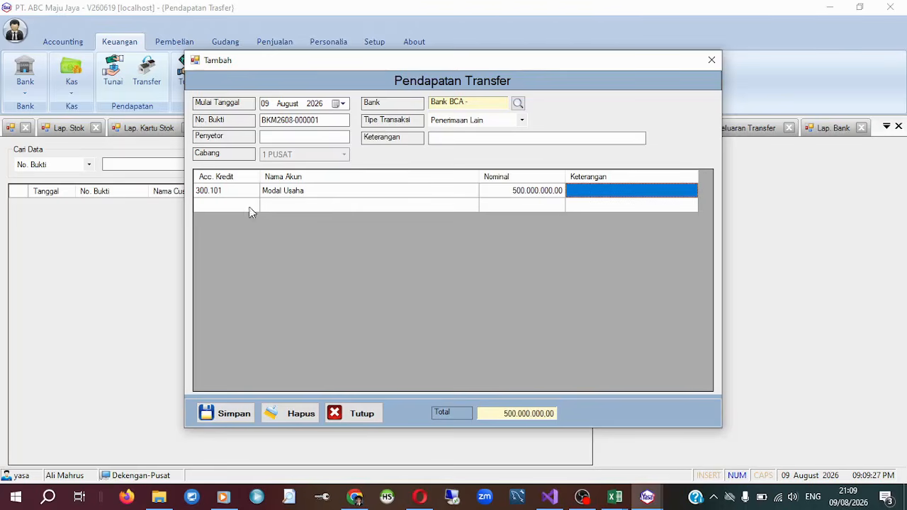
Set the Pendapatan Transfer date to 09 July 2026 and save the entry.
left_click(296, 106)
key("Down")
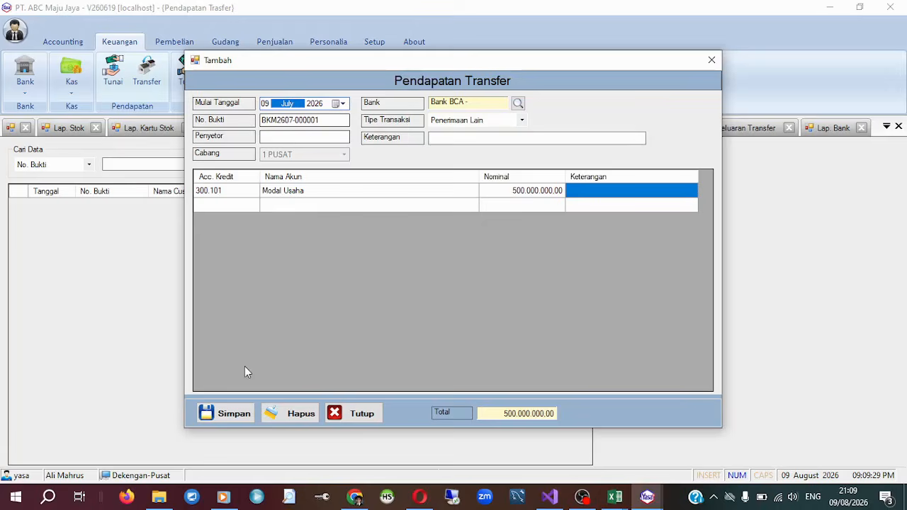
left_click(239, 415)
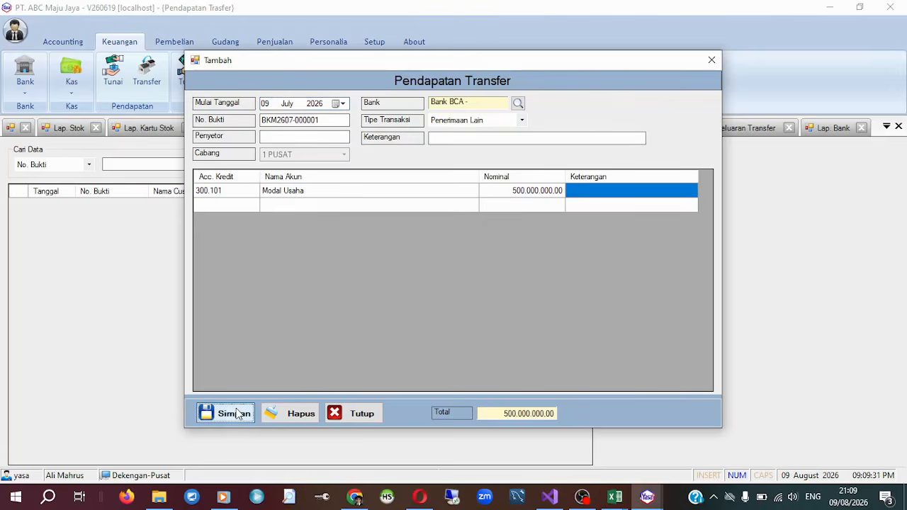
left_click(493, 297)
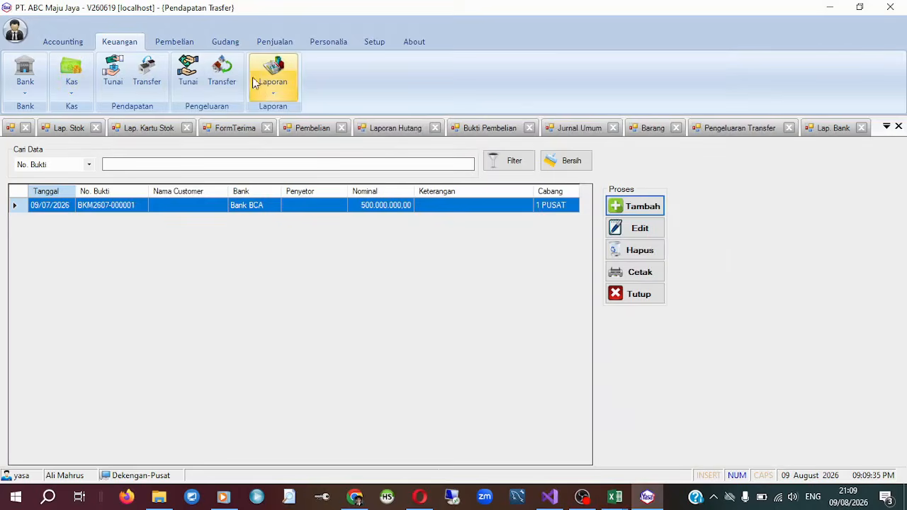
Refresh the Laporan Bank preview for all banks on 09 August 2026, and close all open forms.
left_click(274, 75)
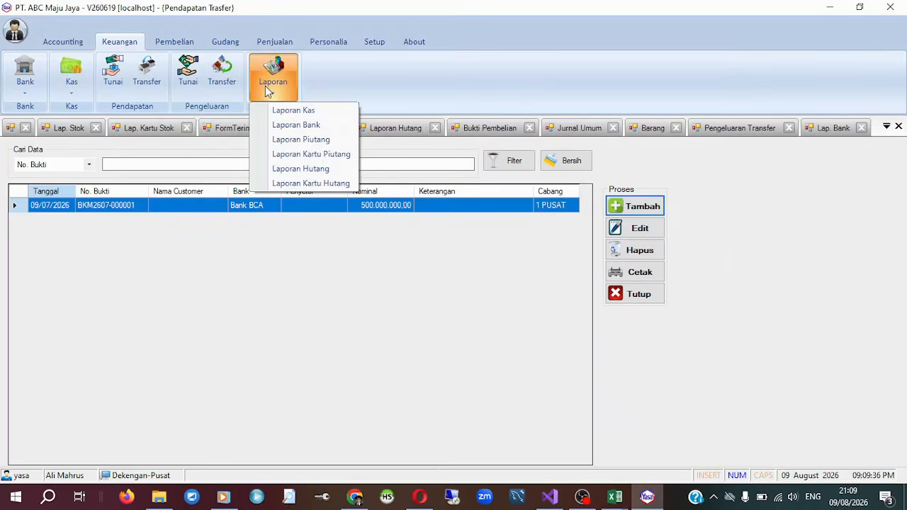
left_click(336, 125)
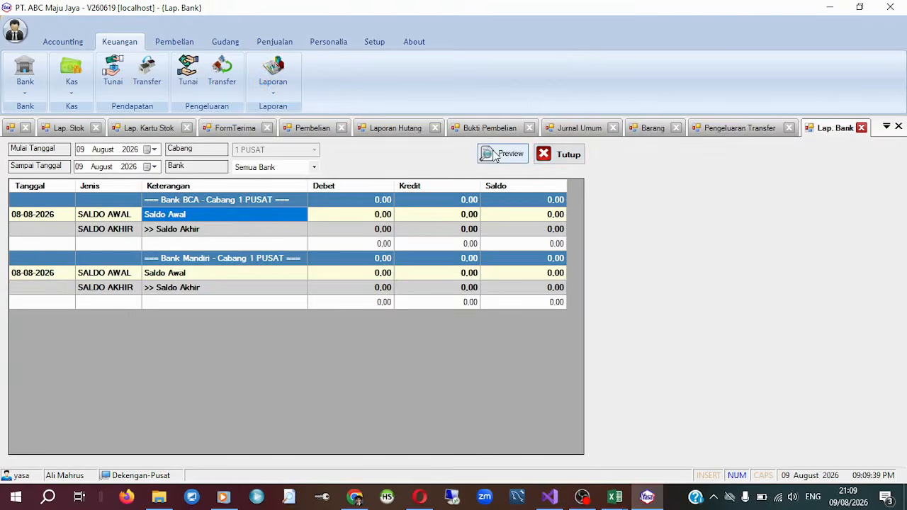
left_click(496, 155)
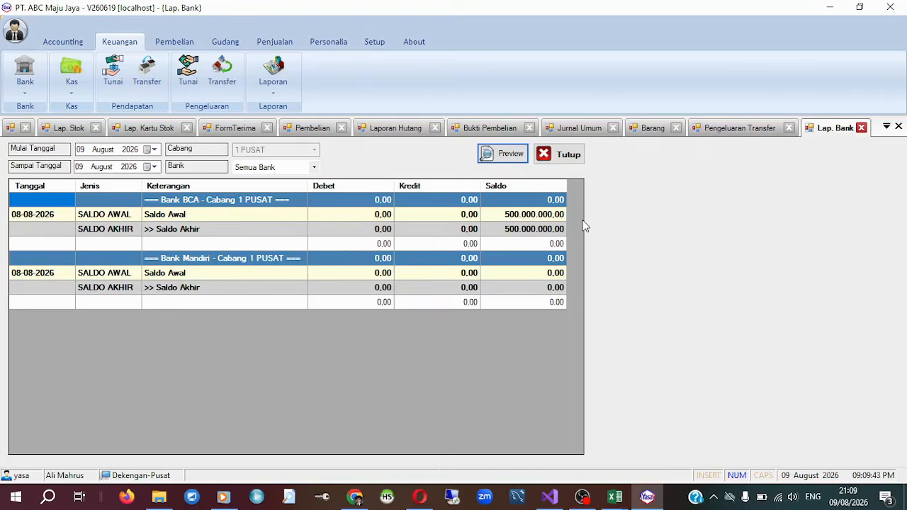
left_click(890, 6)
left_click(516, 301)
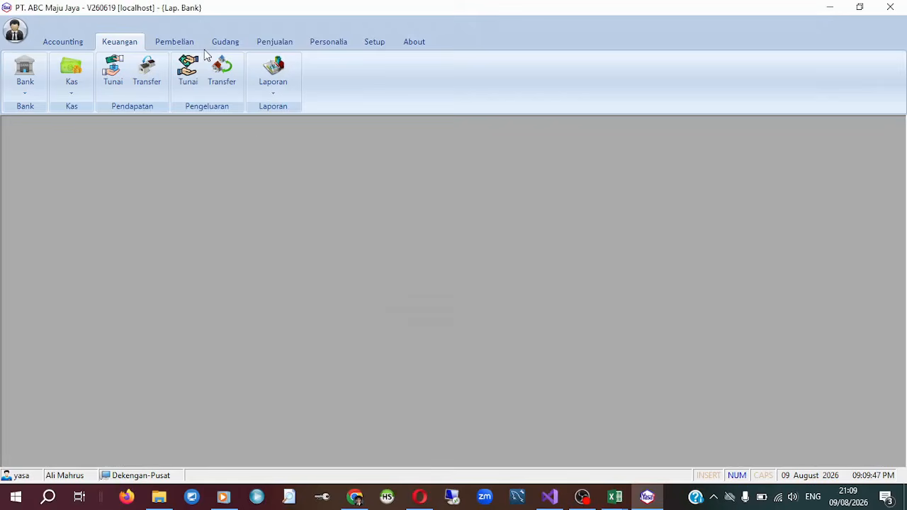
Start a new Pengeluaran Transfer entry with Bank BCA as the bank and Pembayaran Hutang as the transaction type.
left_click(220, 70)
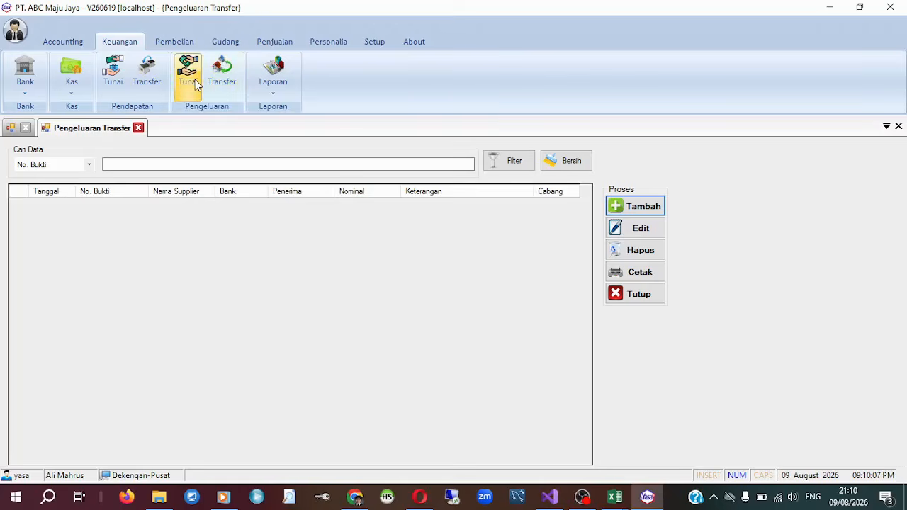
left_click(624, 208)
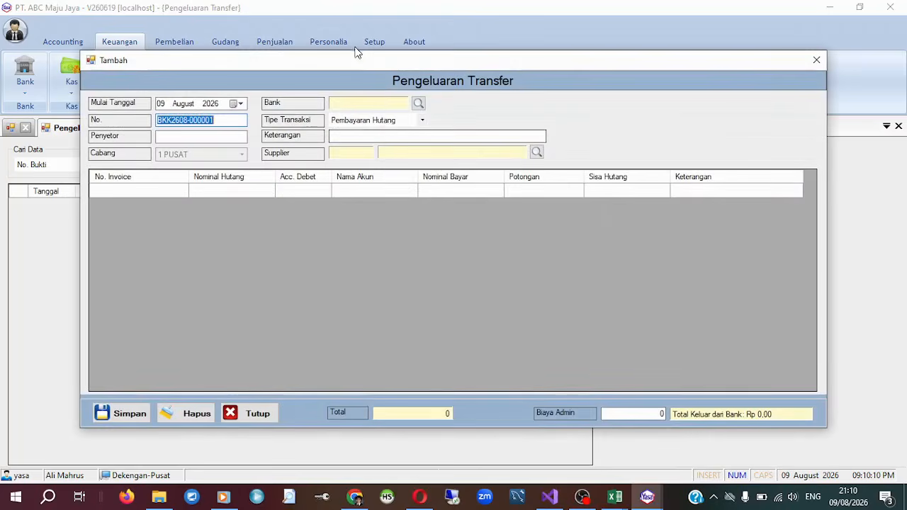
left_click(418, 104)
double_click(370, 163)
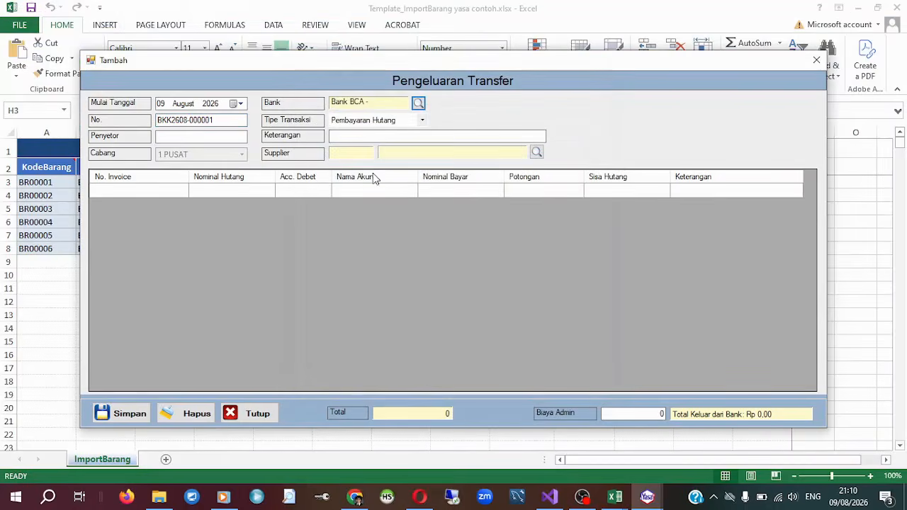
left_click(395, 121)
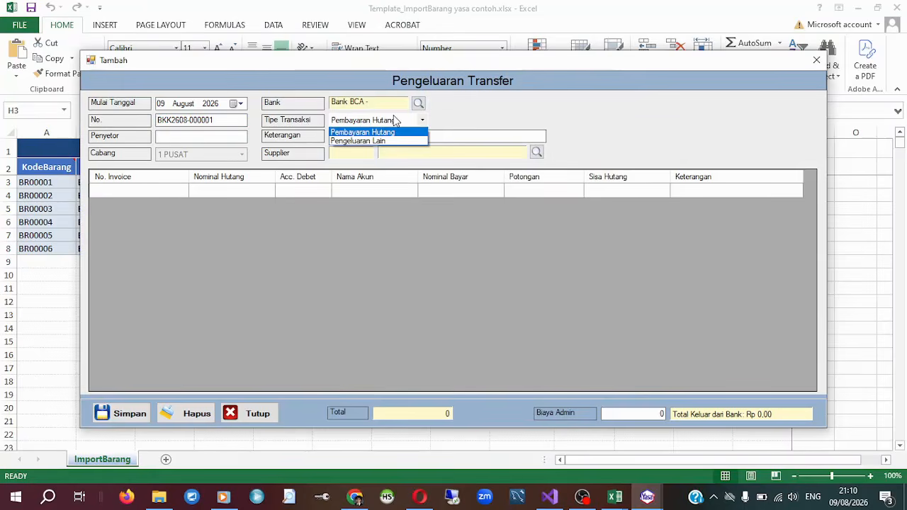
left_click(386, 133)
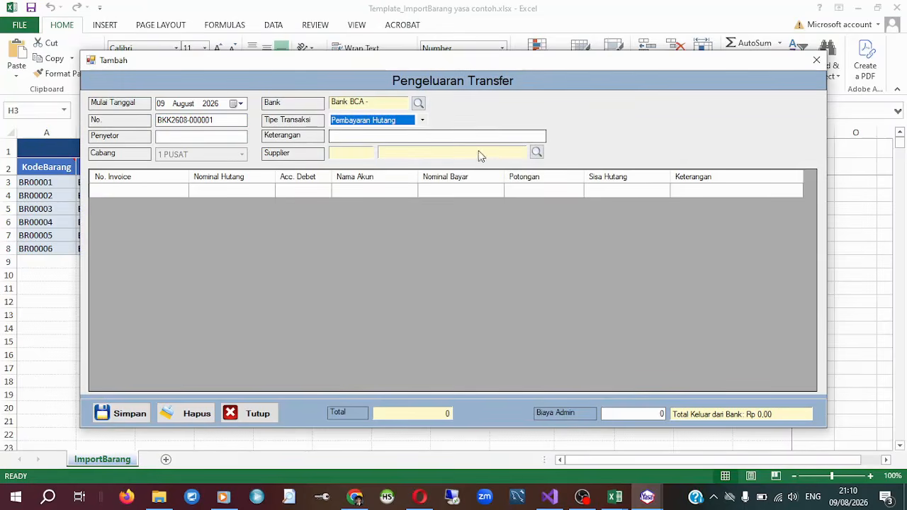
Search the supplier list for "aneka" and choose PT. ANEKA FILTER as the payment's supplier.
left_click(537, 153)
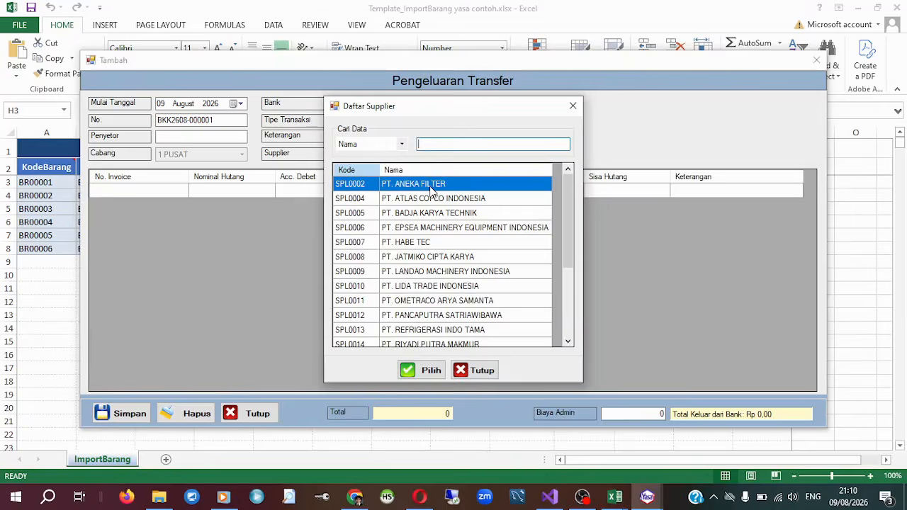
left_click_drag(456, 98, 526, 28)
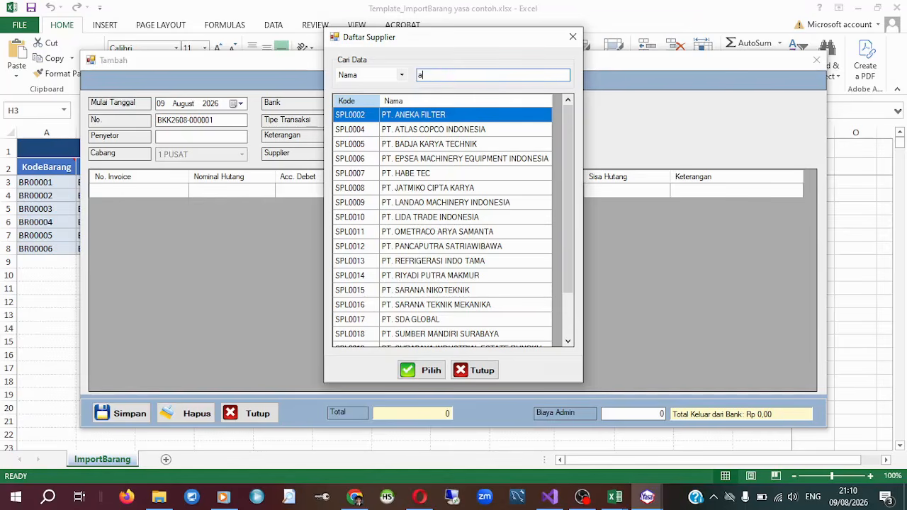
type("neka")
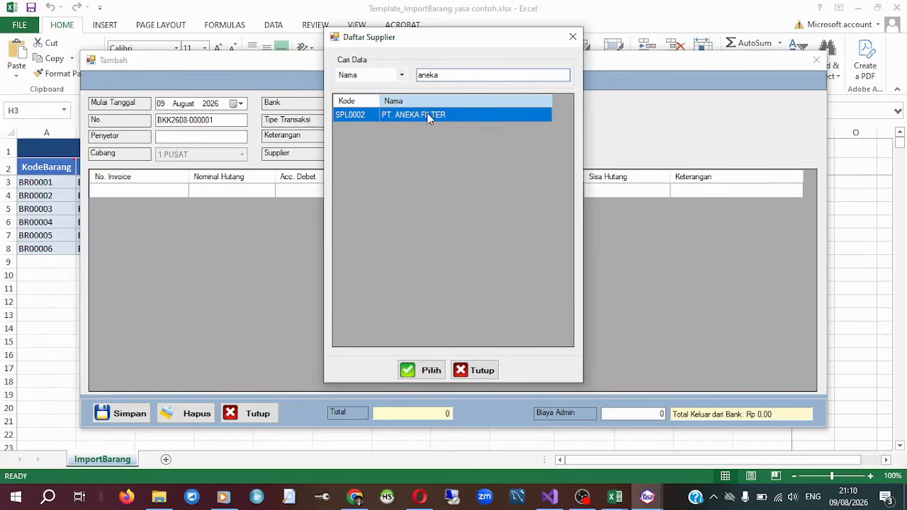
left_click(422, 374)
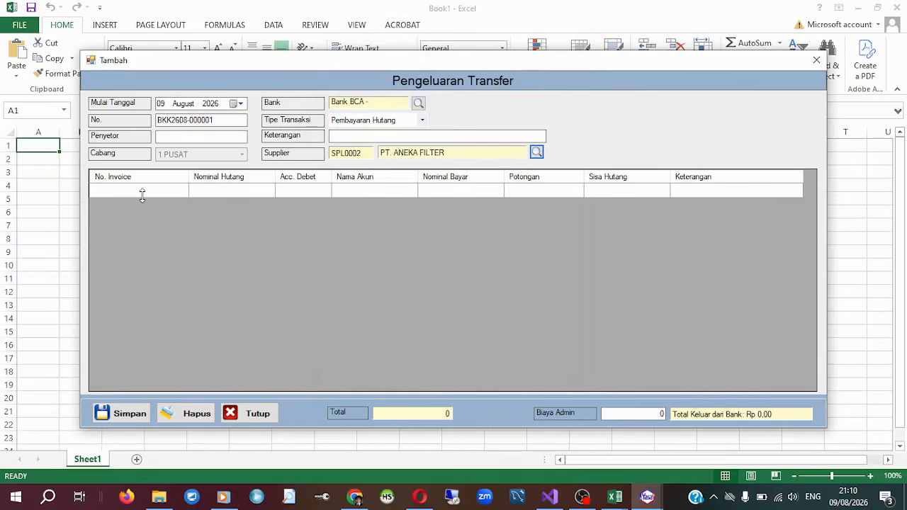
Add the supplier's outstanding invoice to the payment lines and set its Nominal Bayar to 149.750.
left_click(142, 191)
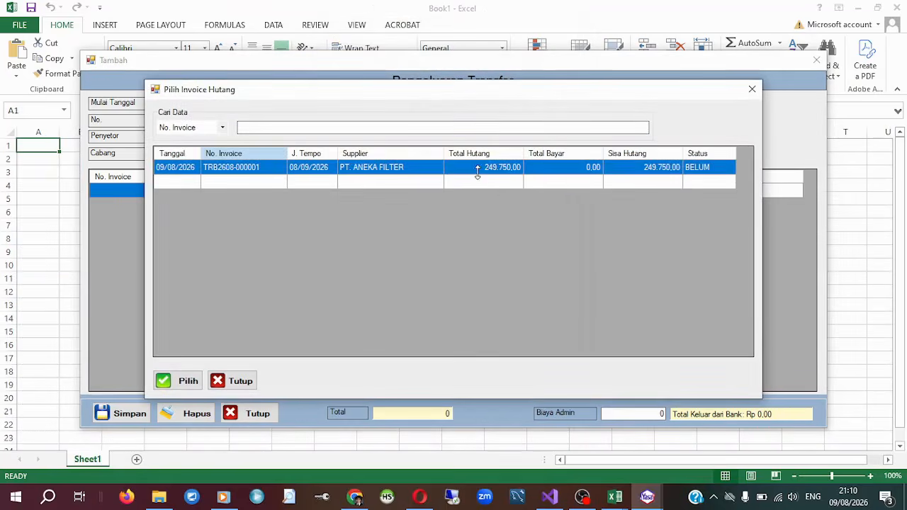
double_click(543, 170)
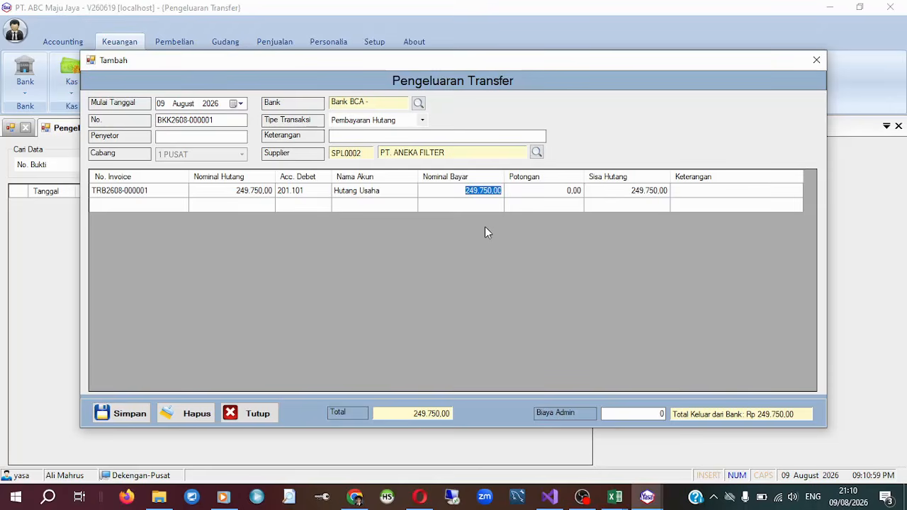
type("149.750")
key("Tab")
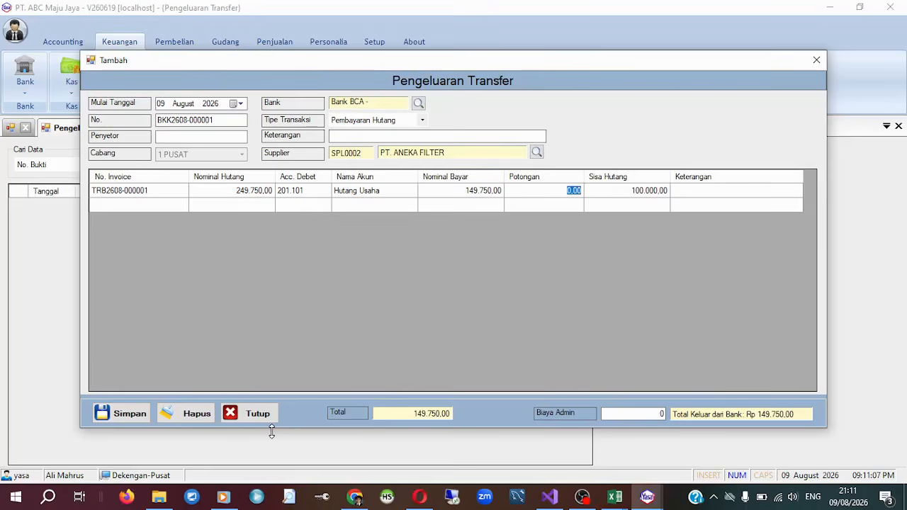
Save the Pengeluaran Transfer entry for PT. ANEKA FILTER.
left_click(129, 413)
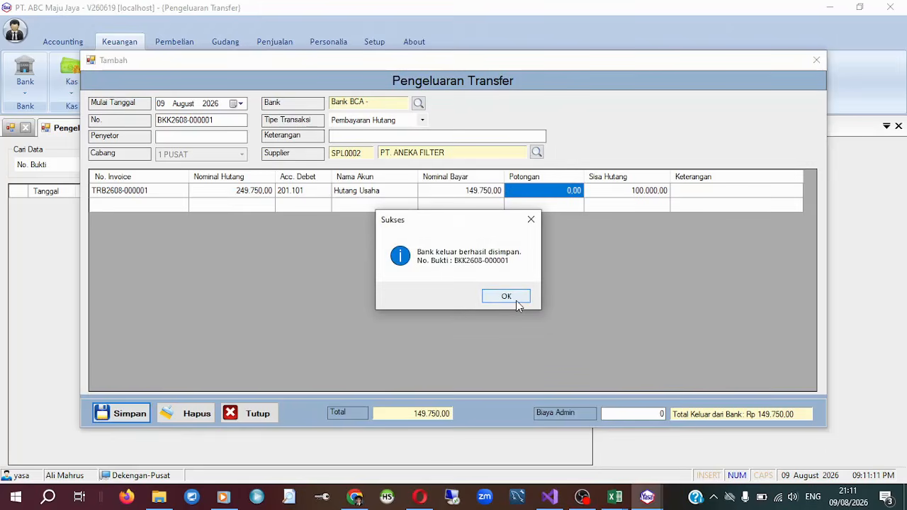
left_click_drag(501, 228, 493, 260)
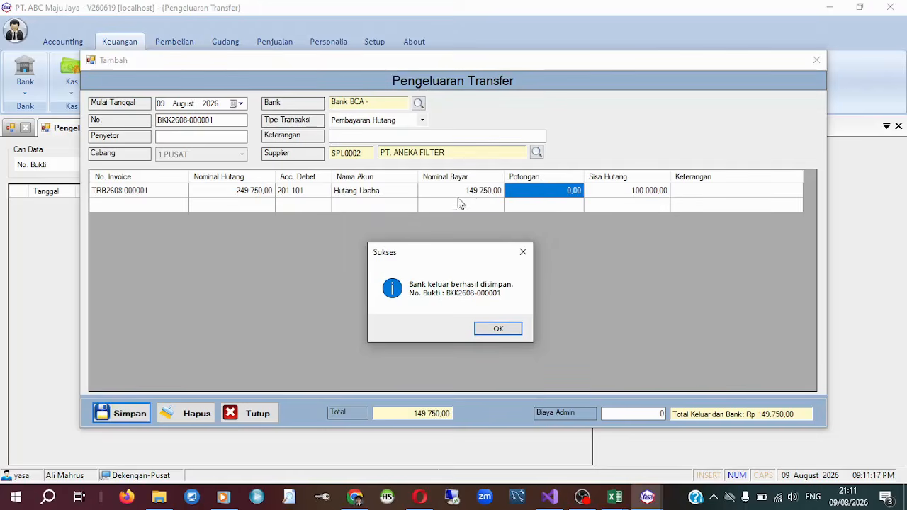
left_click(506, 329)
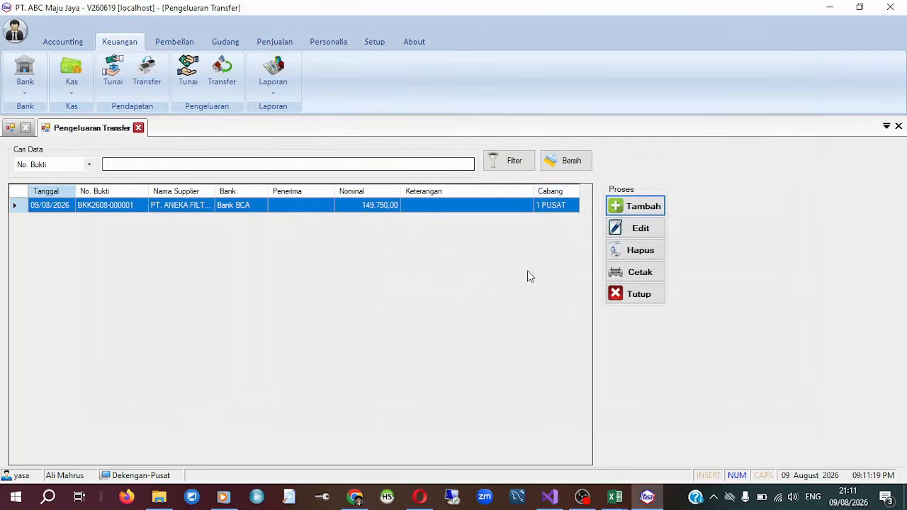
Open the print preview of the Pengeluaran Transfer voucher for PT. ANEKA FILTER, review it and close it.
left_click(663, 275)
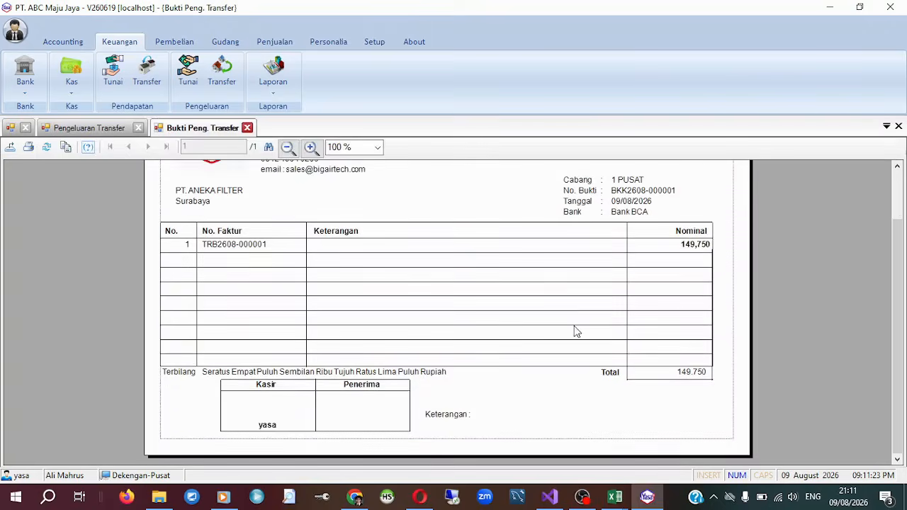
scroll(700, 211, "down", 2)
scroll(579, 215, "up", 2)
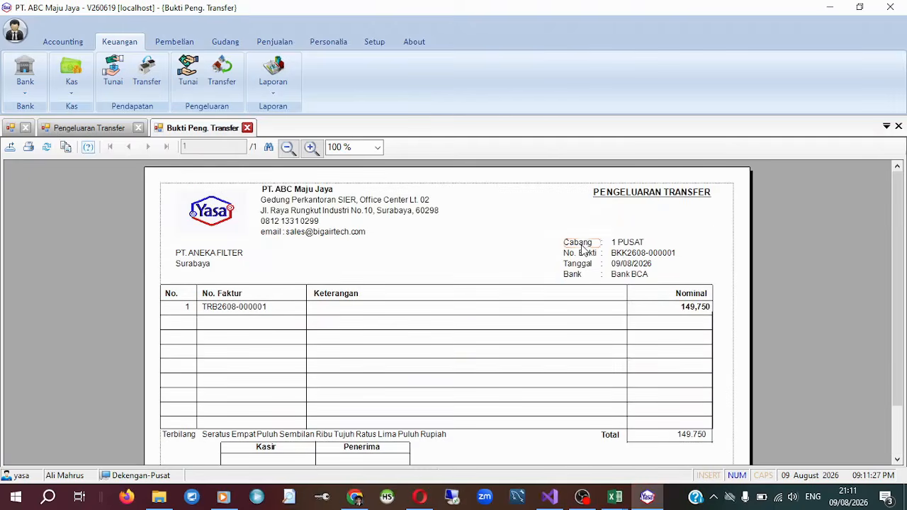
left_click(899, 126)
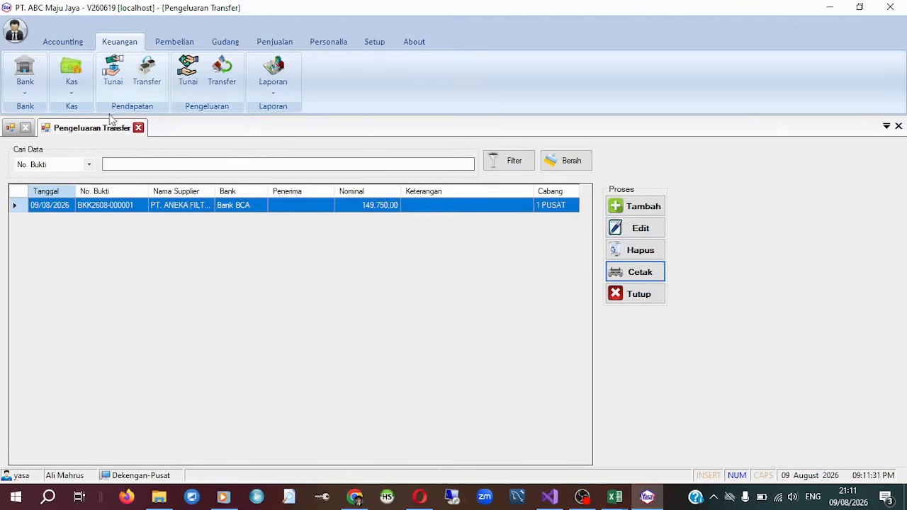
Open Laporan Bank and preview all banks for 09 August 2026 to check the supplier payment.
left_click(227, 70)
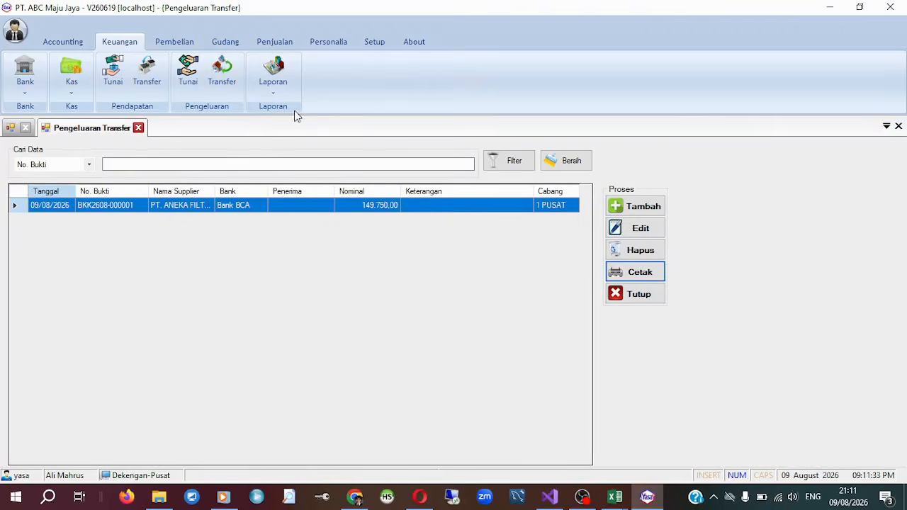
left_click(262, 93)
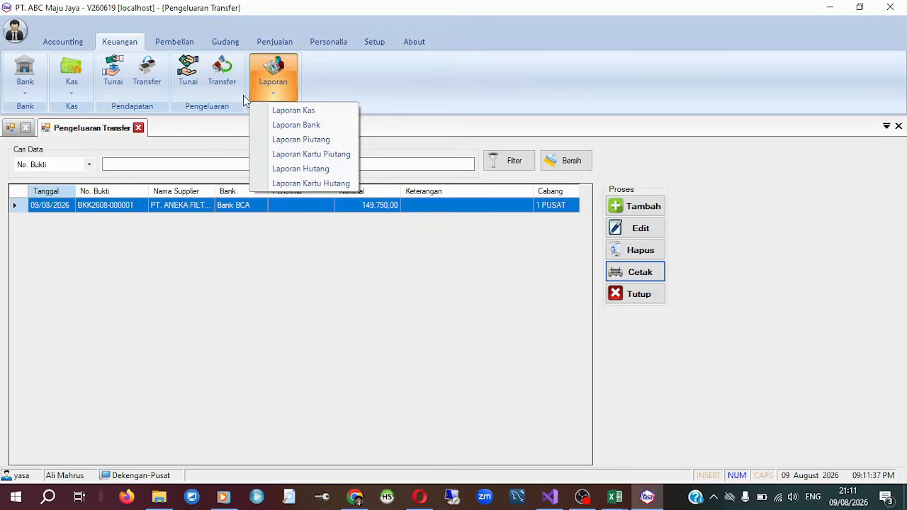
left_click(326, 126)
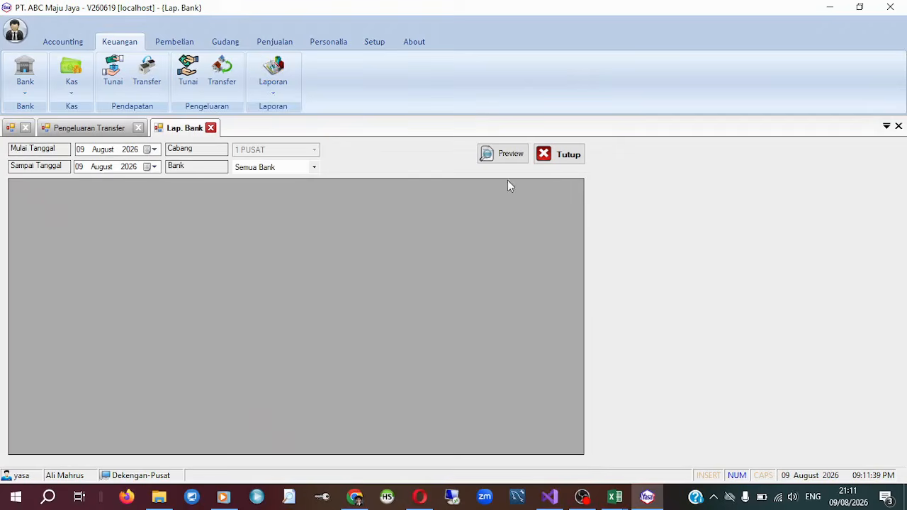
left_click(499, 151)
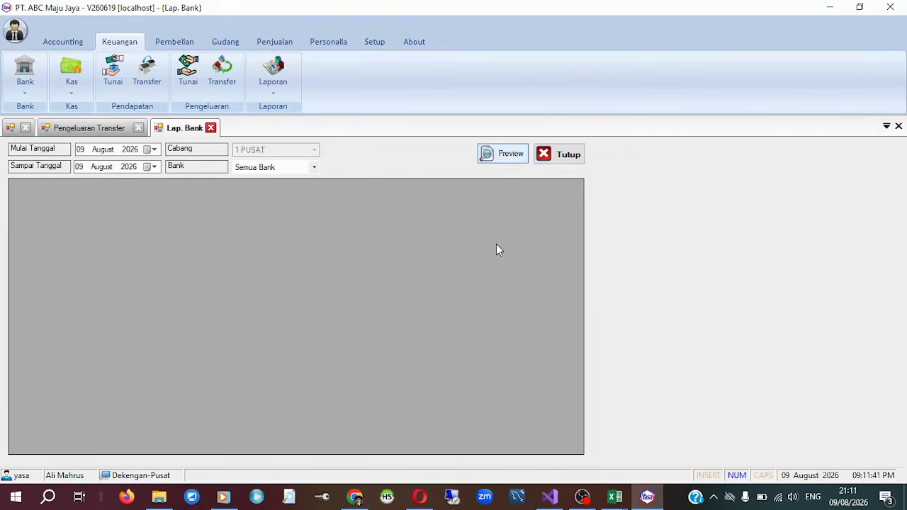
left_click(500, 154)
left_click(503, 154)
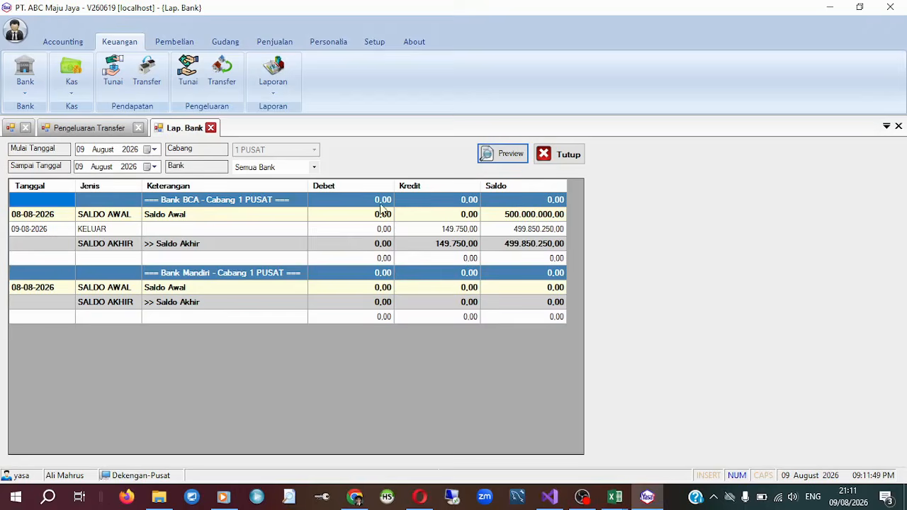
Examine Bank BCA's opening balance, the credit amount of the KELUAR line and the balance following the payment.
left_click(517, 217)
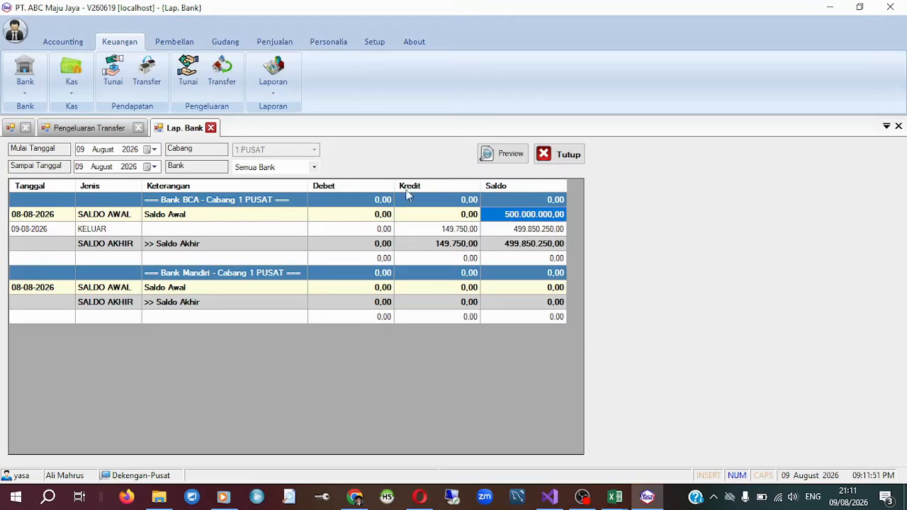
left_click(461, 234)
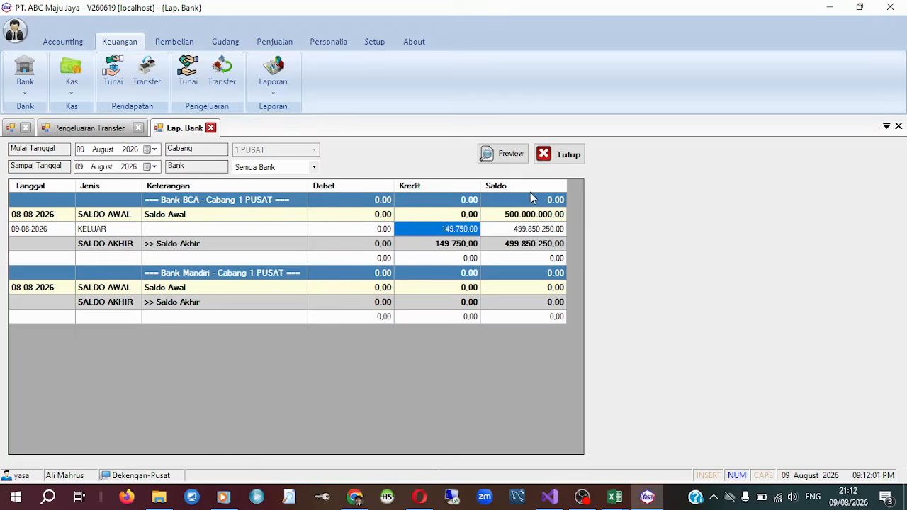
left_click(538, 233)
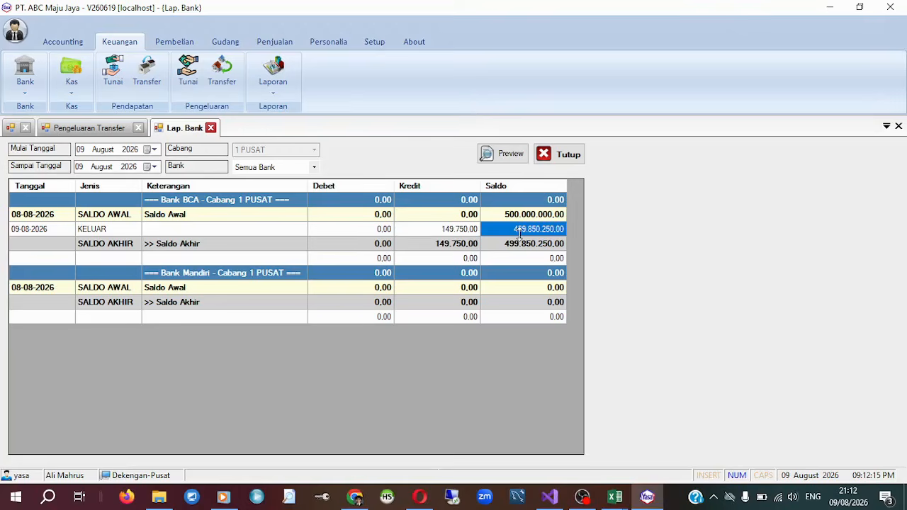
left_click(544, 217)
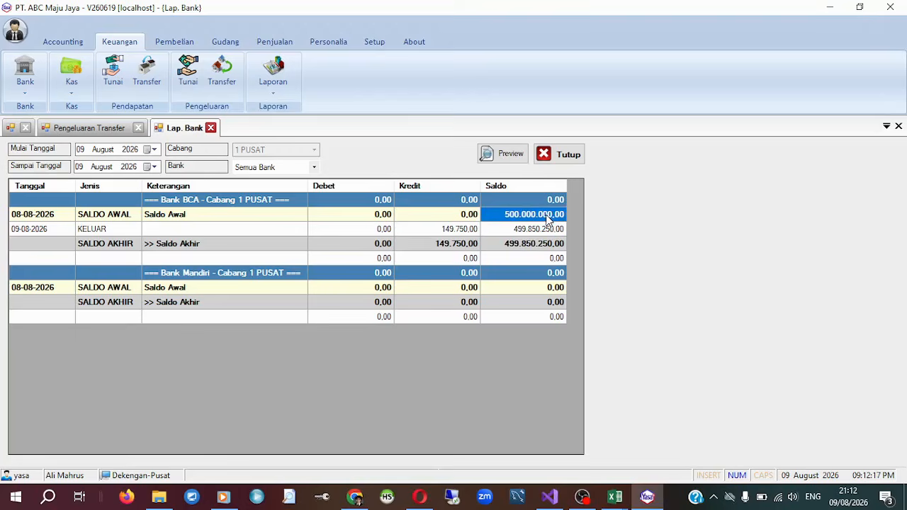
left_click(553, 233)
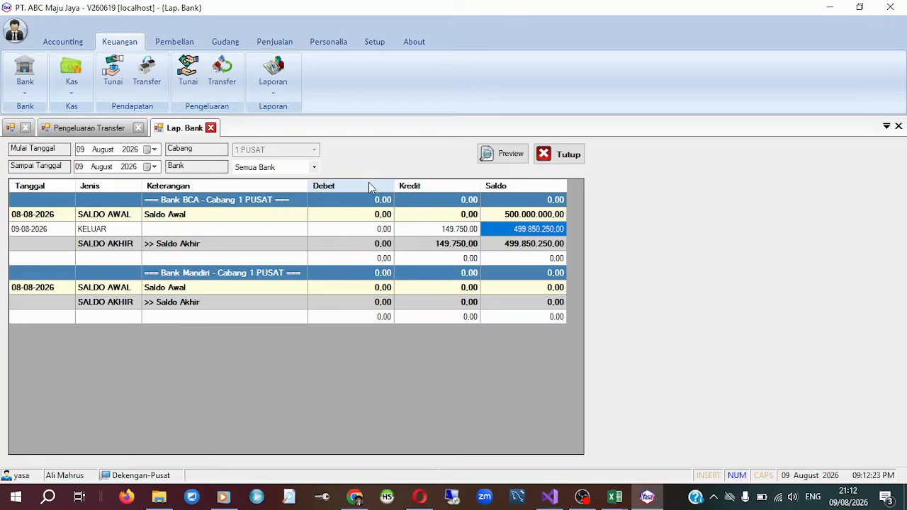
left_click(526, 217)
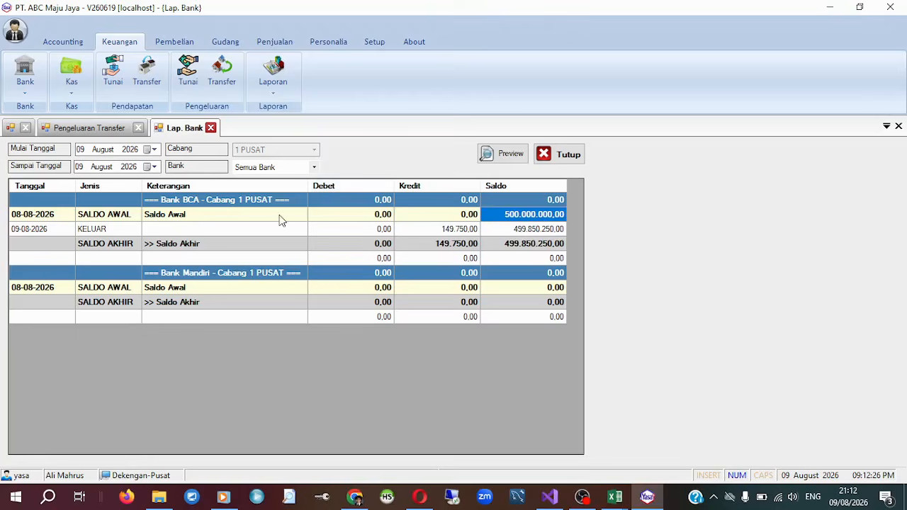
left_click(531, 234)
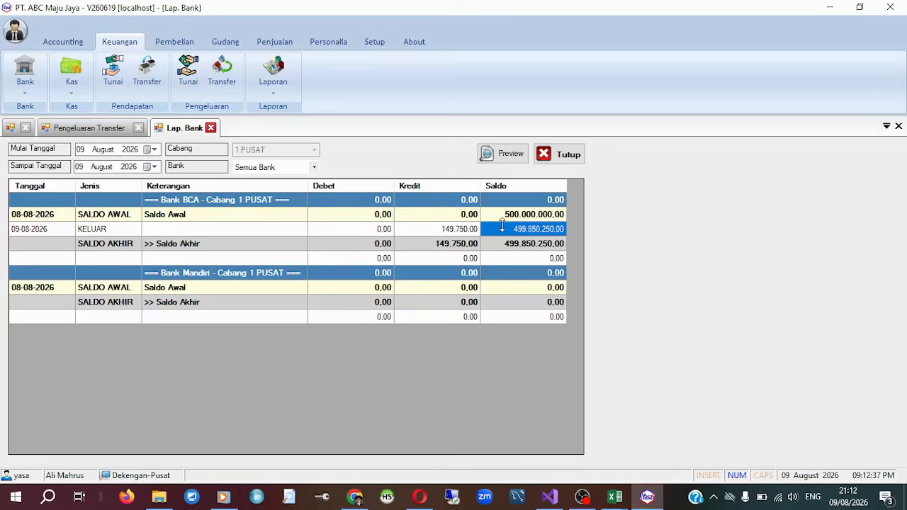
left_click(525, 214)
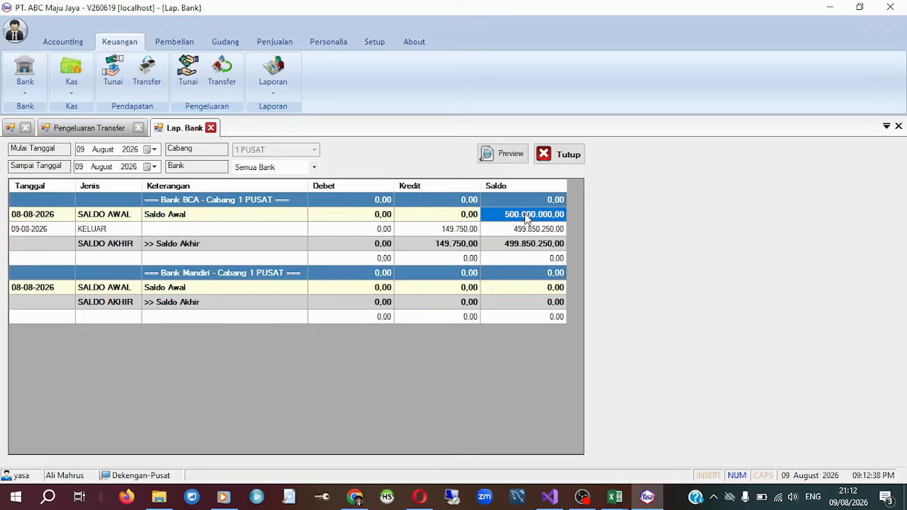
Check the KELUAR credit in Laporan Bank and preview Laporan Hutang for all suppliers as of 09 August 2026.
left_click(459, 235)
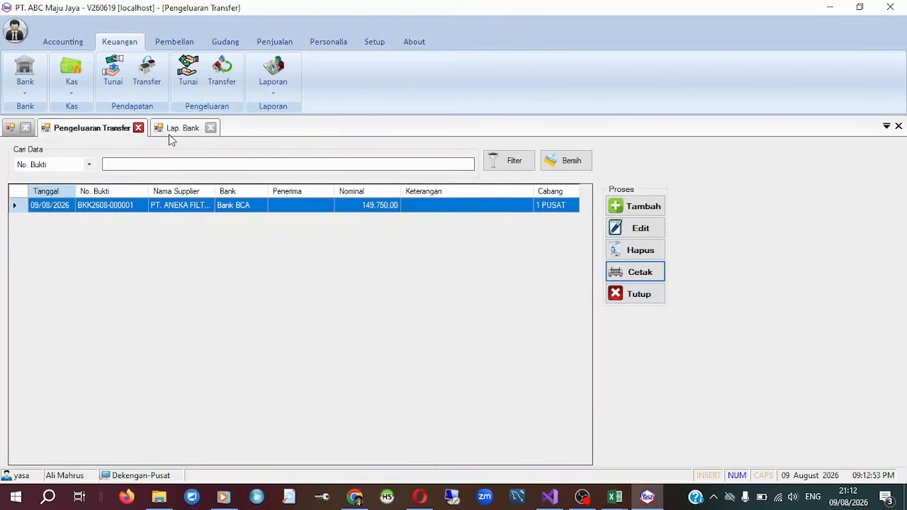
left_click(170, 133)
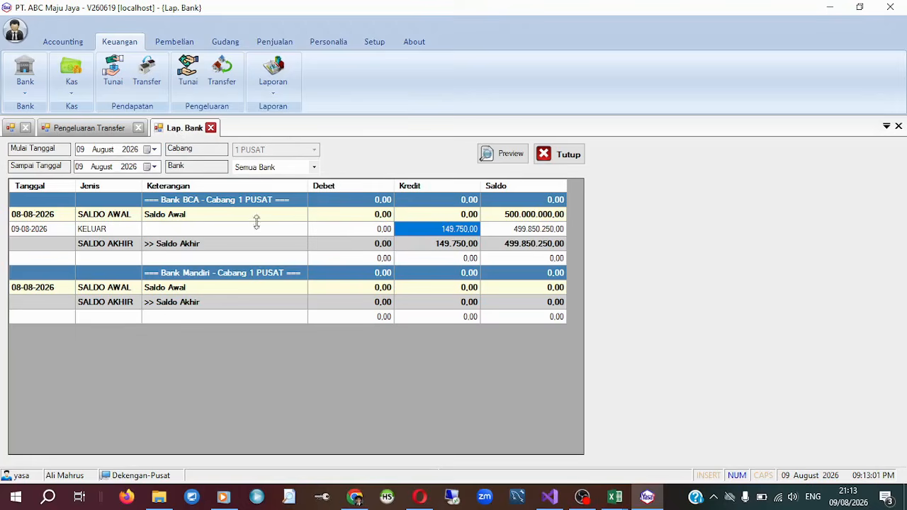
left_click(266, 90)
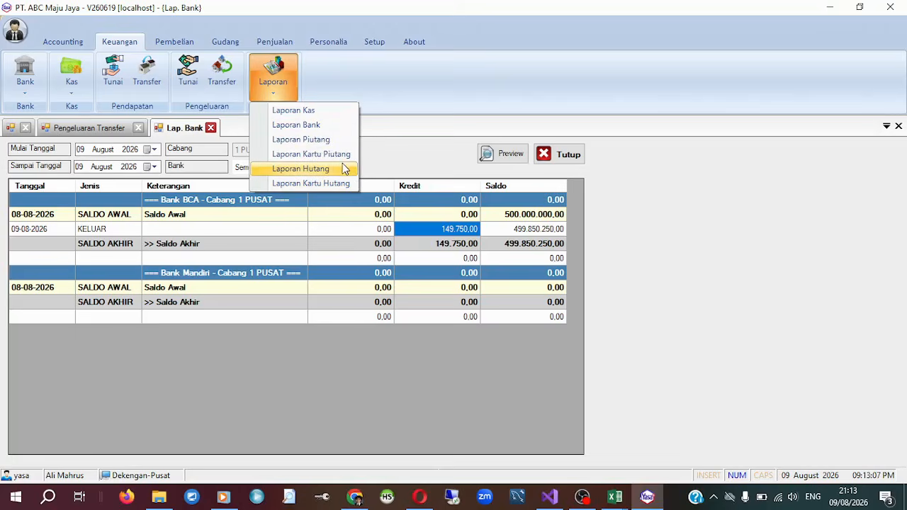
left_click(300, 169)
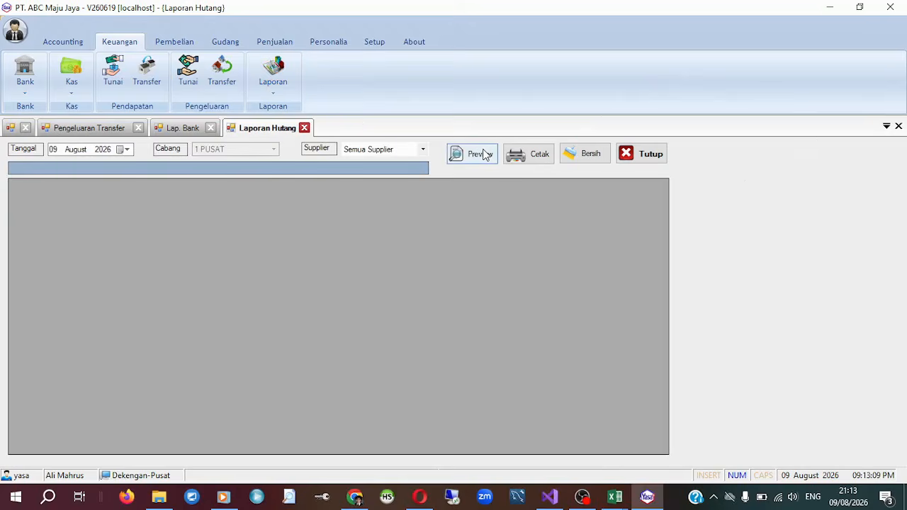
left_click(487, 157)
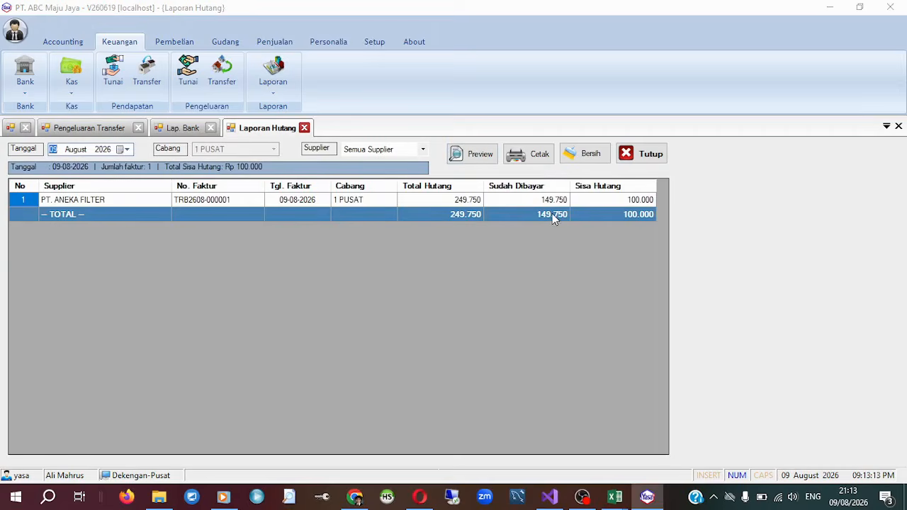
Examine the total debt, the amount already paid and the remaining debt to PT. ANEKA FILTER in Laporan Hutang.
left_click(448, 202)
left_click(470, 216)
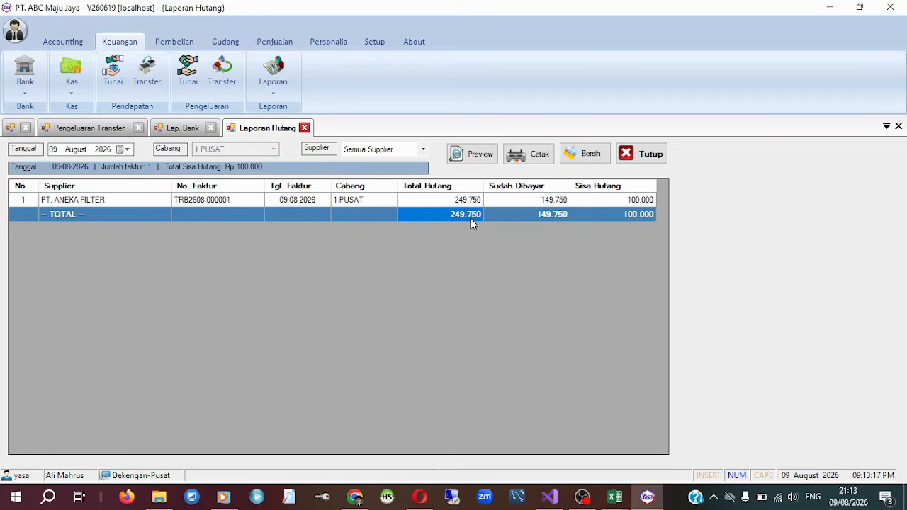
left_click(526, 201)
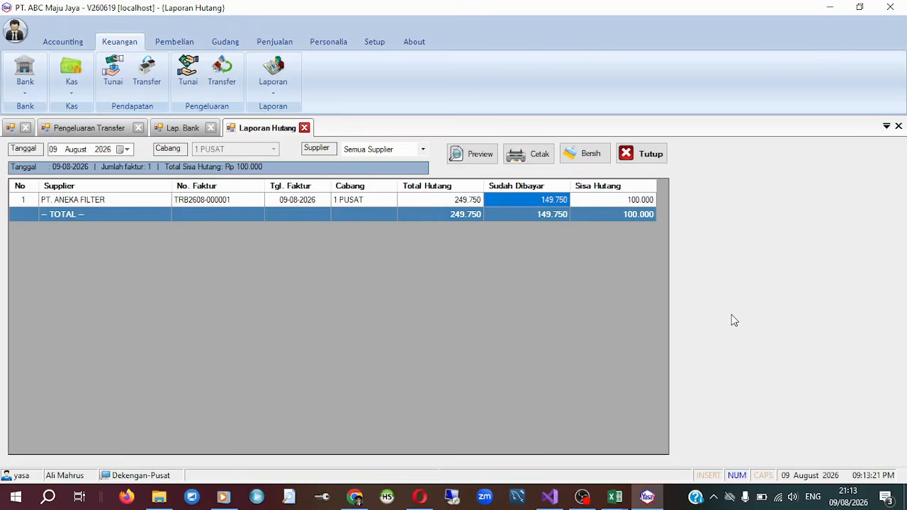
left_click(653, 203)
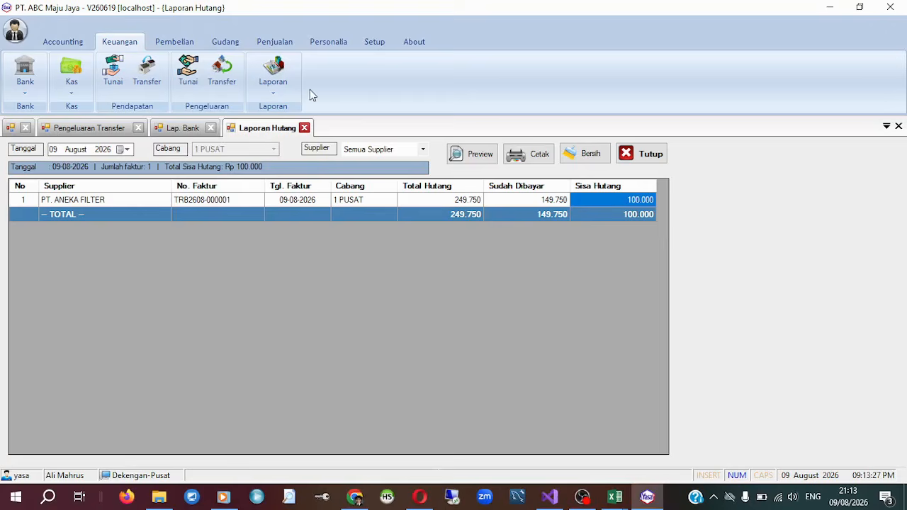
Preview Laporan Kartu Hutang for all suppliers from 01 to 09 August 2026 and examine PT. ANEKA FILTER's invoice and payment lines.
left_click(279, 92)
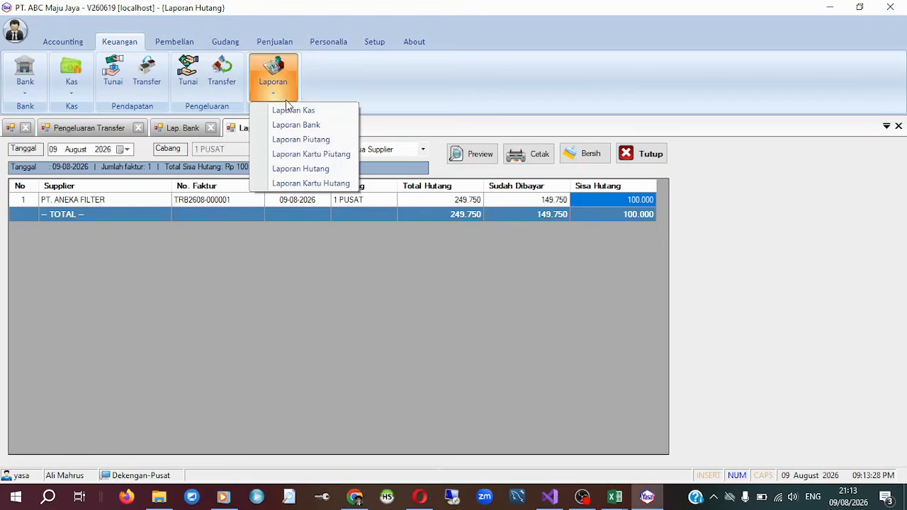
left_click(345, 184)
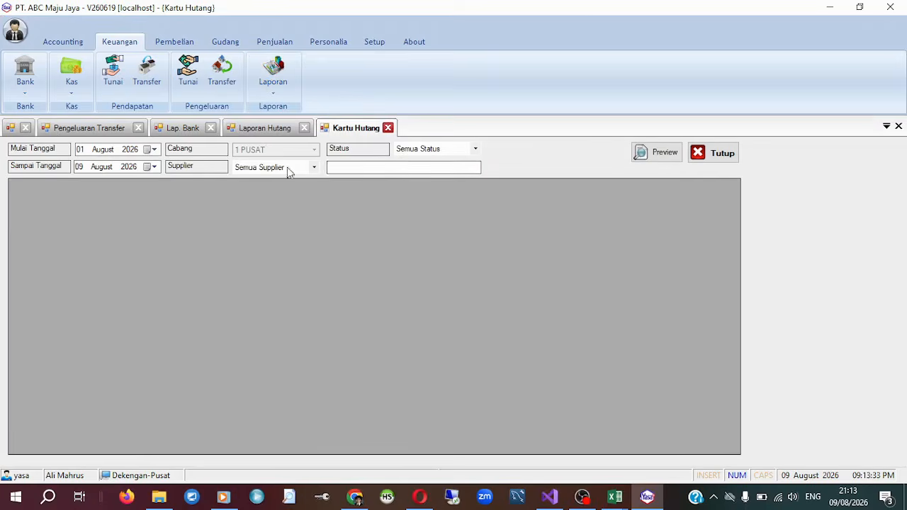
left_click(670, 161)
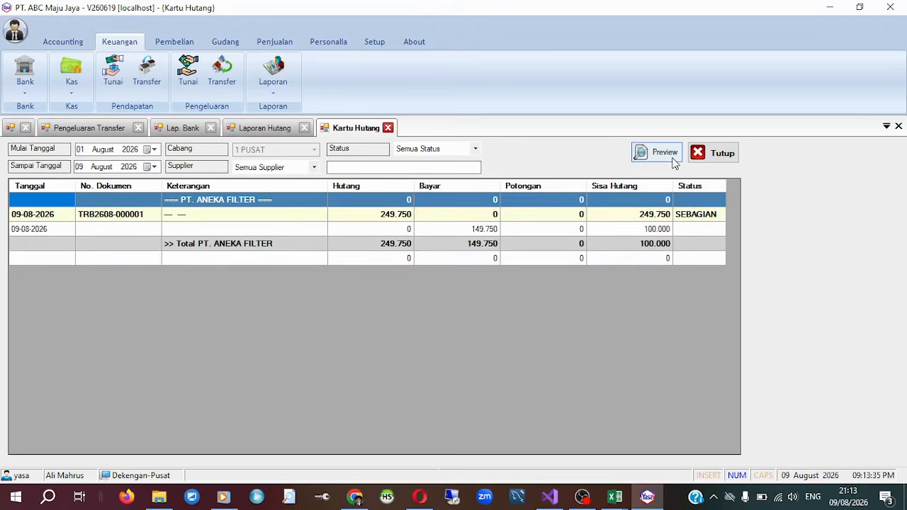
left_click(233, 248)
left_click(258, 221)
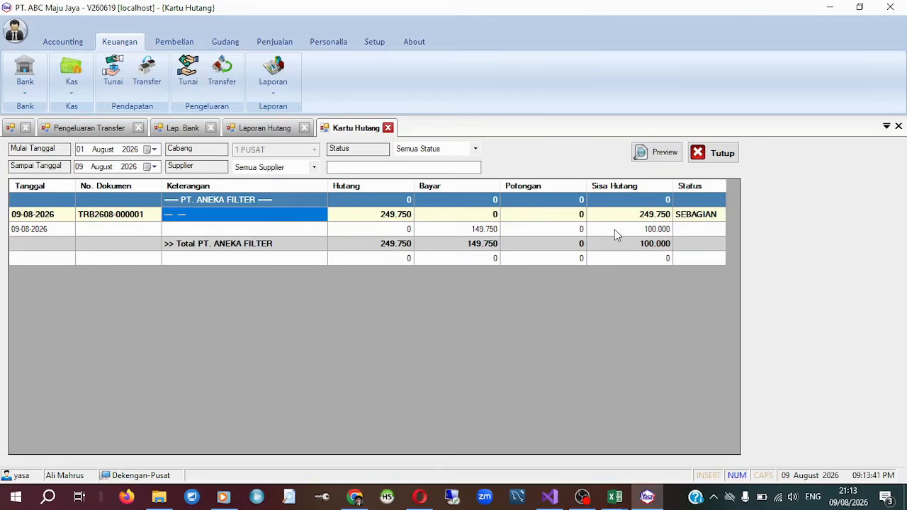
left_click(652, 216)
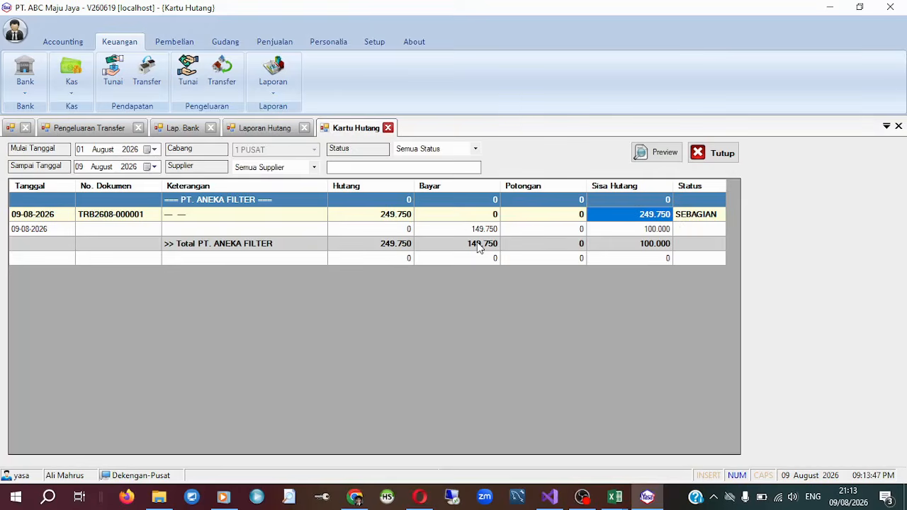
left_click(27, 230)
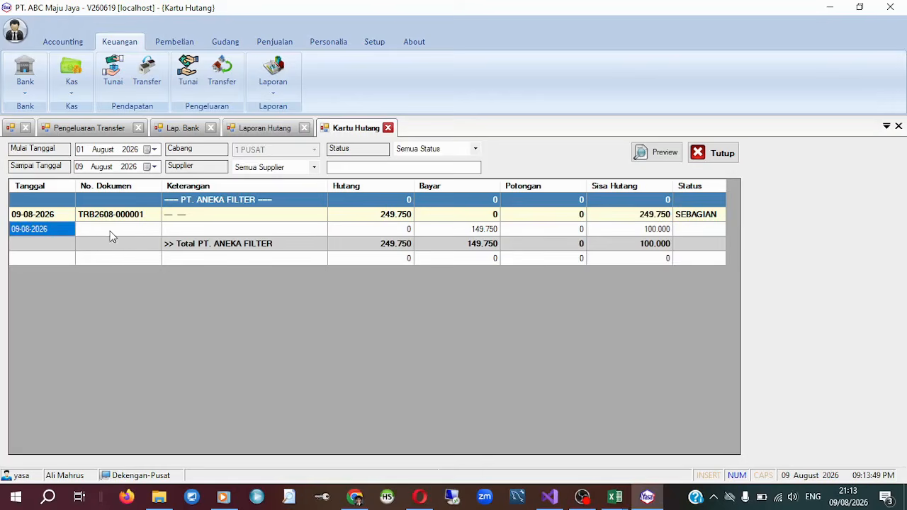
left_click(450, 231)
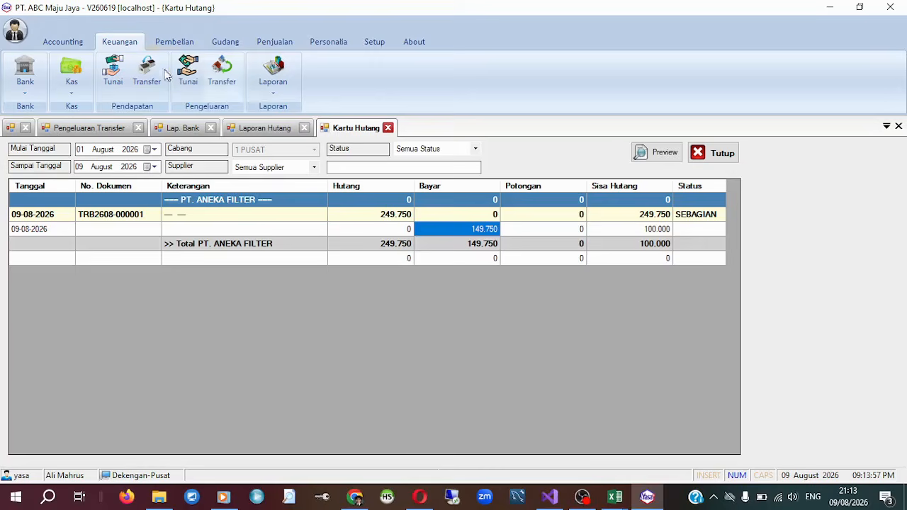
left_click(67, 44)
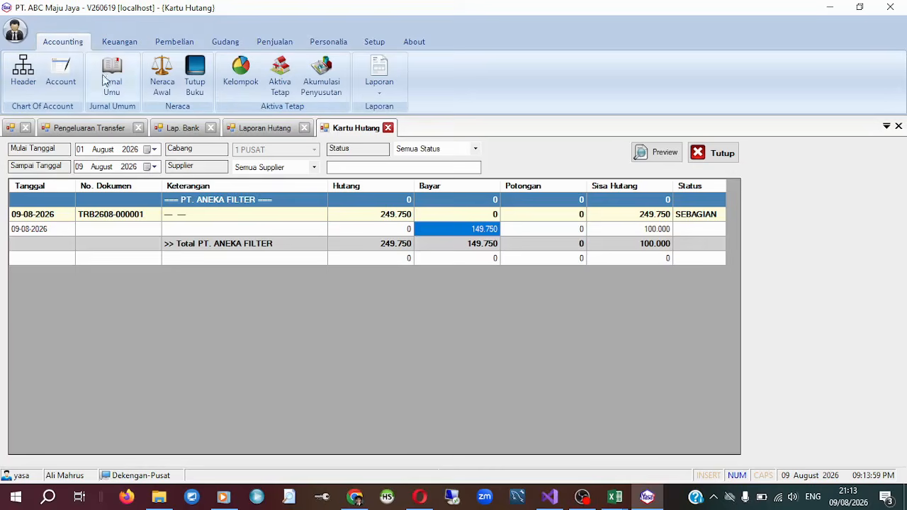
left_click(106, 89)
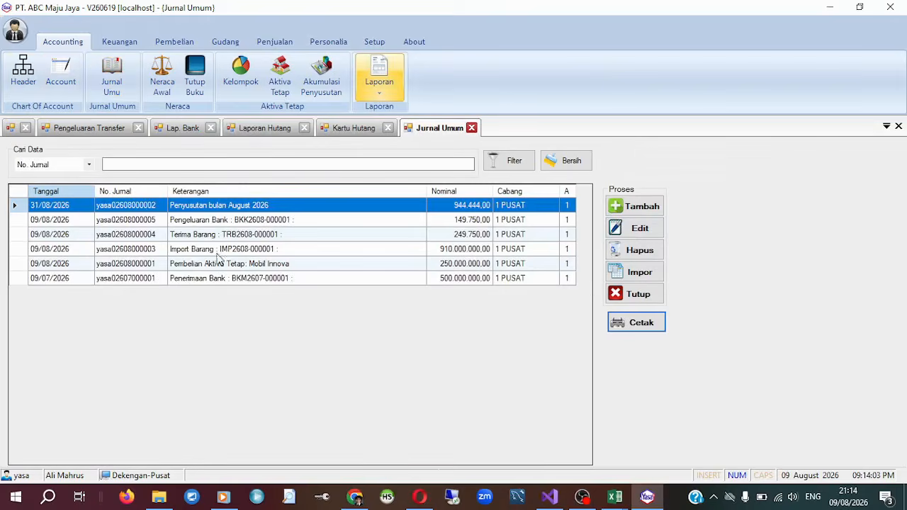
left_click(239, 221)
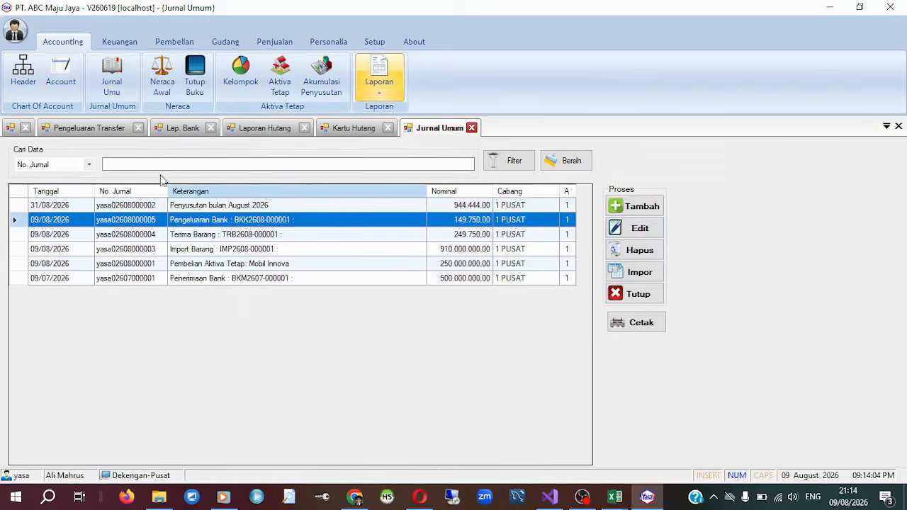
left_click(656, 233)
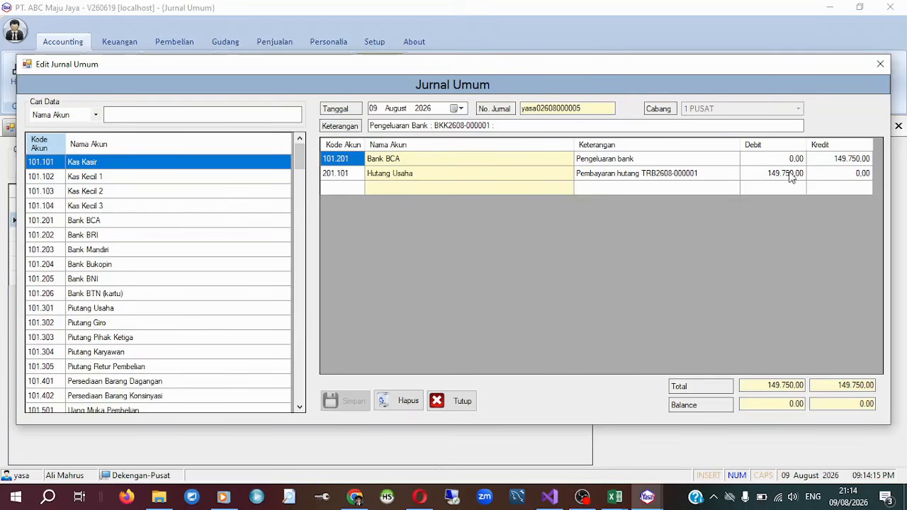
left_click(880, 65)
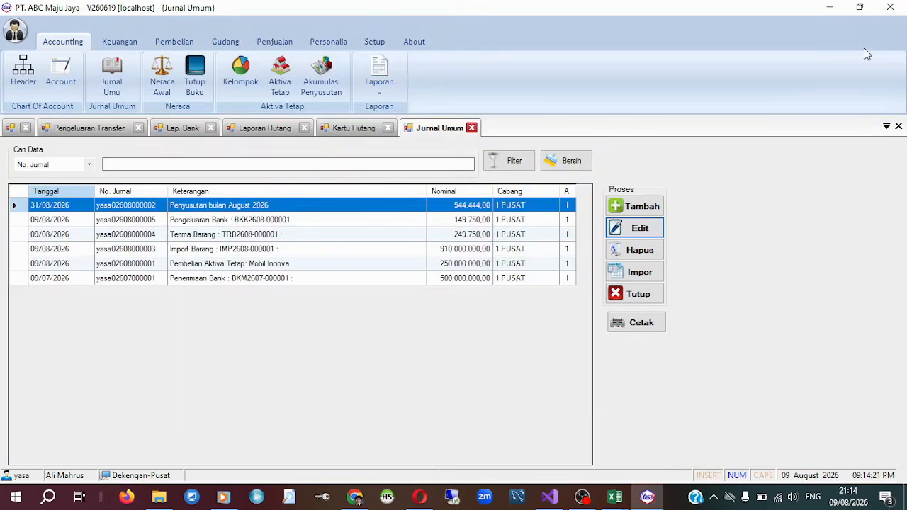
Generate Laporan Jurnal Umum for 09 August 2026 and review its journal entries through to the supplier payment and the total.
left_click(390, 85)
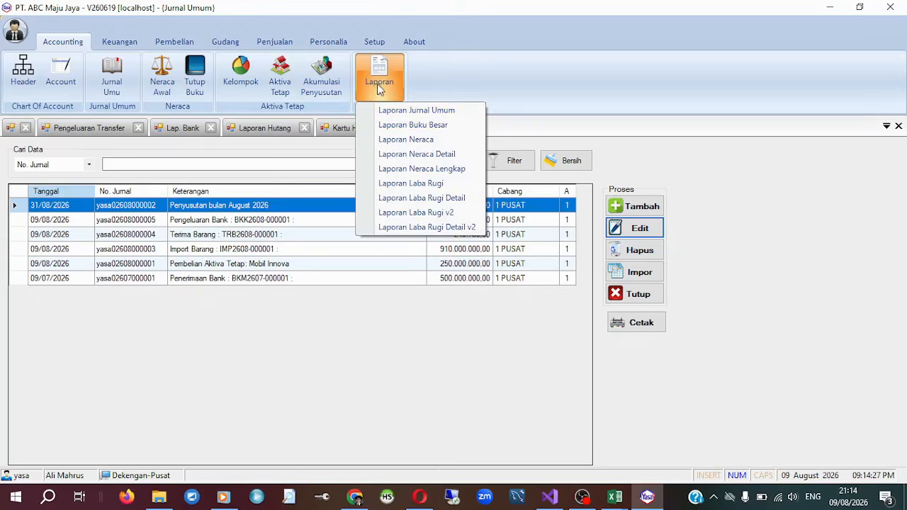
left_click(410, 112)
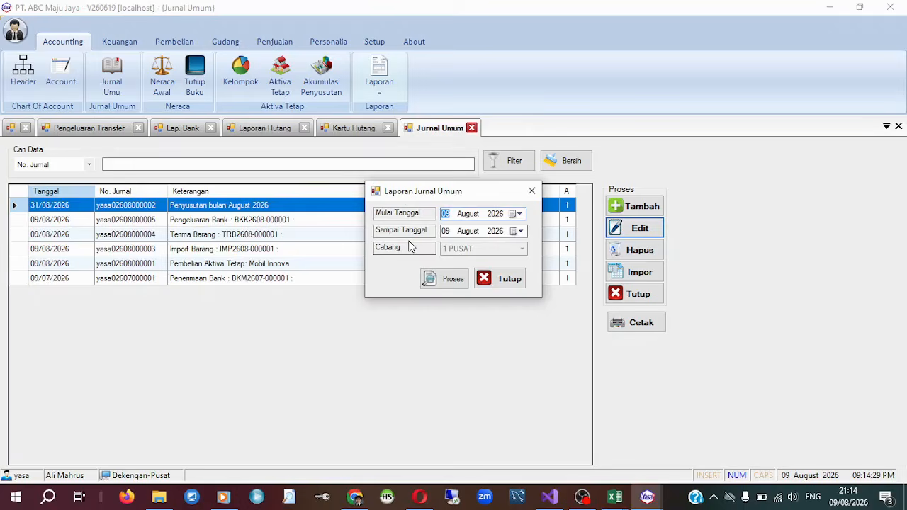
left_click(455, 279)
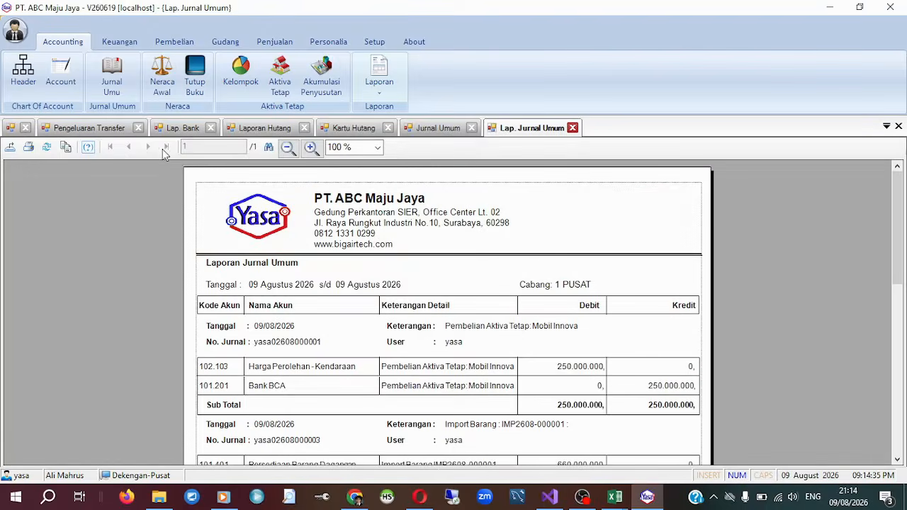
scroll(319, 273, "down", 10)
scroll(323, 276, "up", 10)
double_click(75, 40)
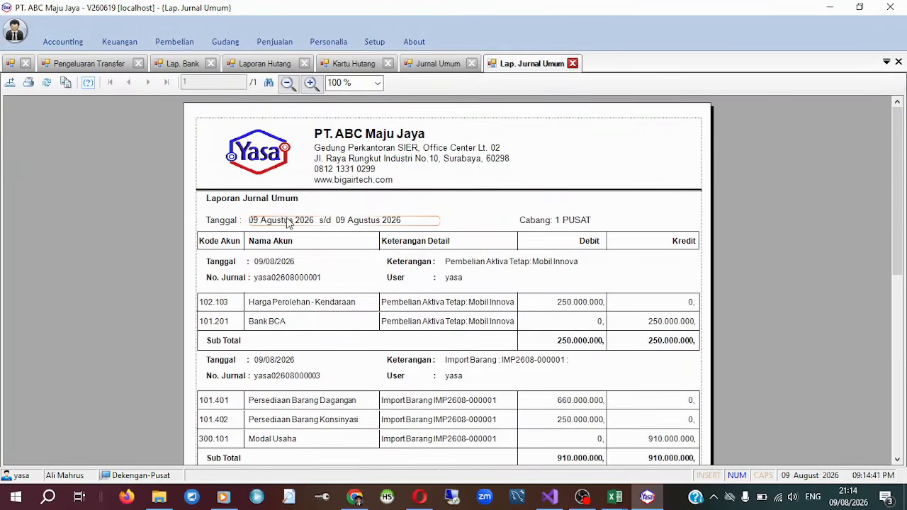
scroll(317, 246, "down", 5)
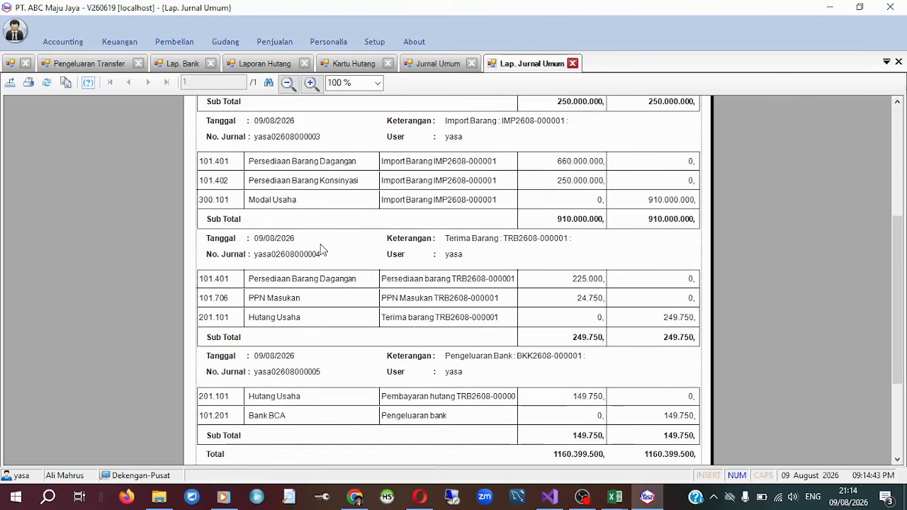
scroll(320, 249, "down", 3)
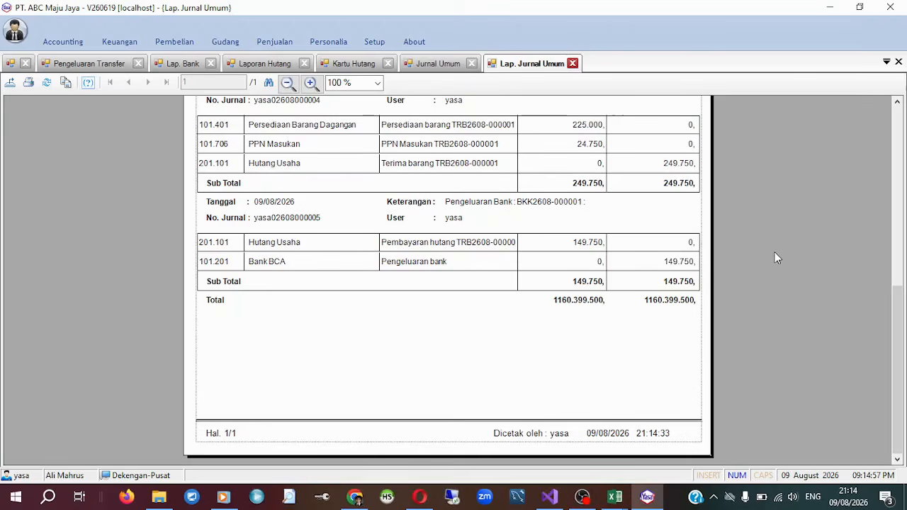
scroll(775, 253, "up", 10)
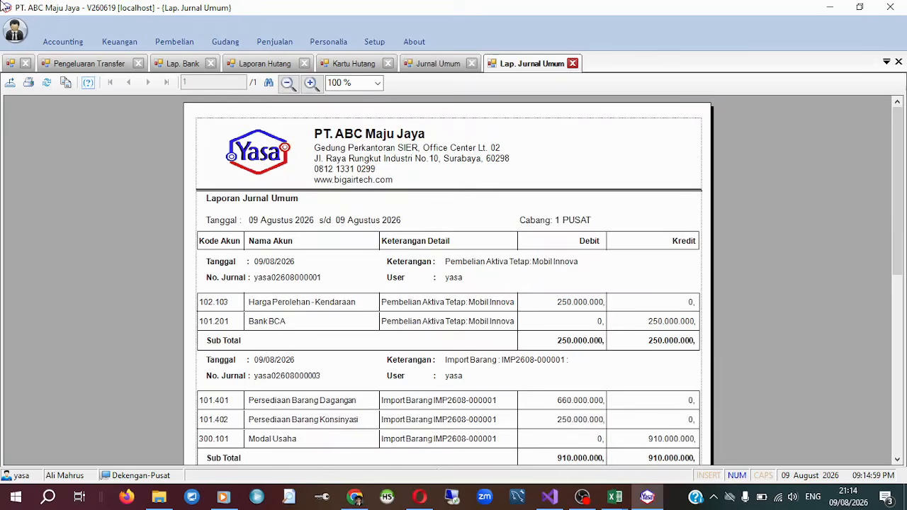
left_click(62, 41)
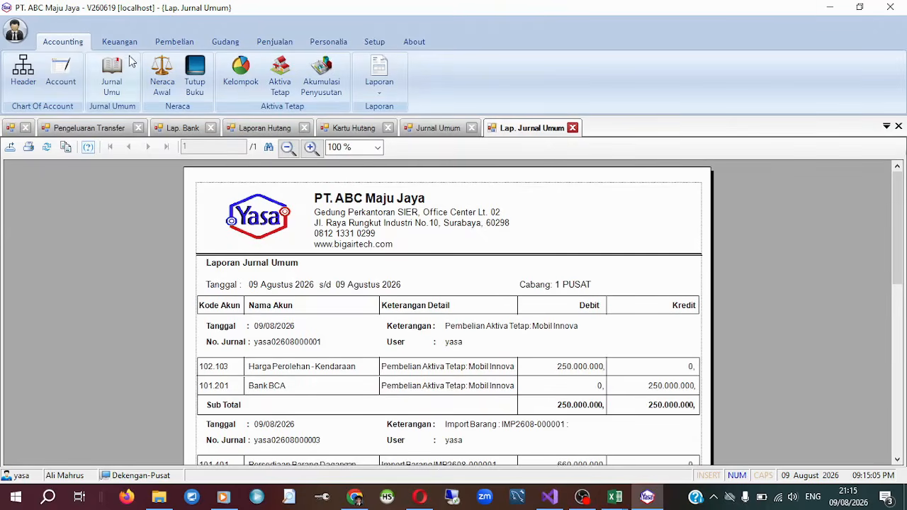
left_click(174, 41)
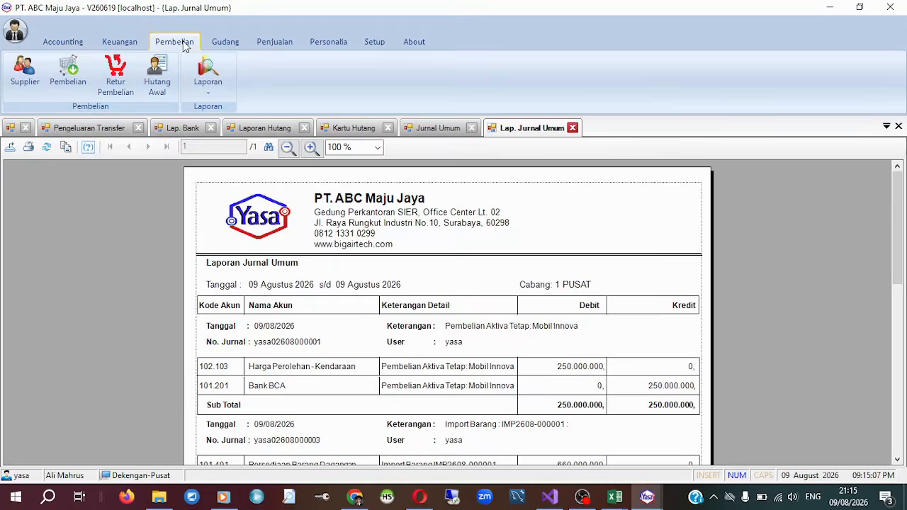
left_click(203, 84)
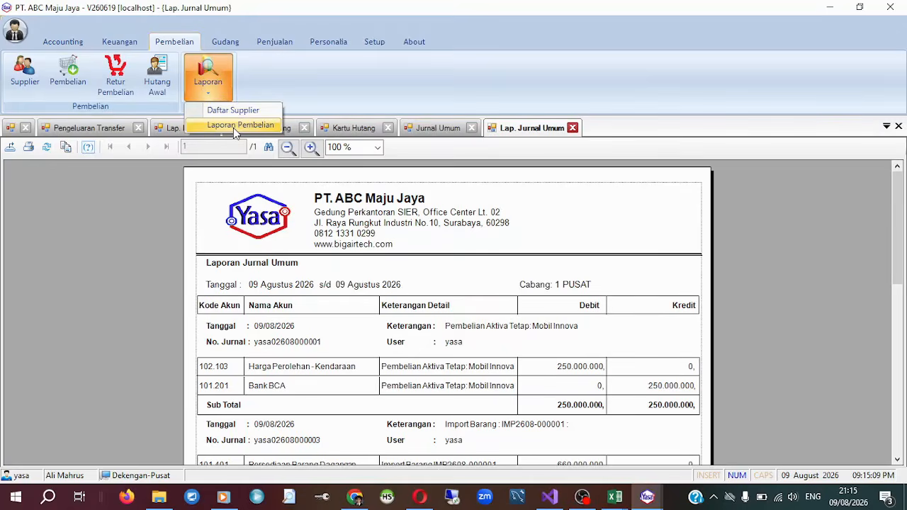
left_click(272, 81)
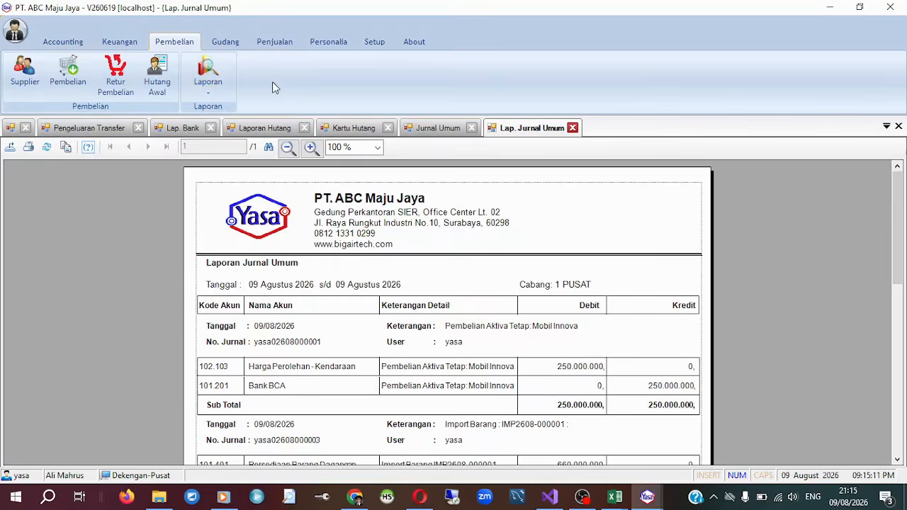
left_click(226, 44)
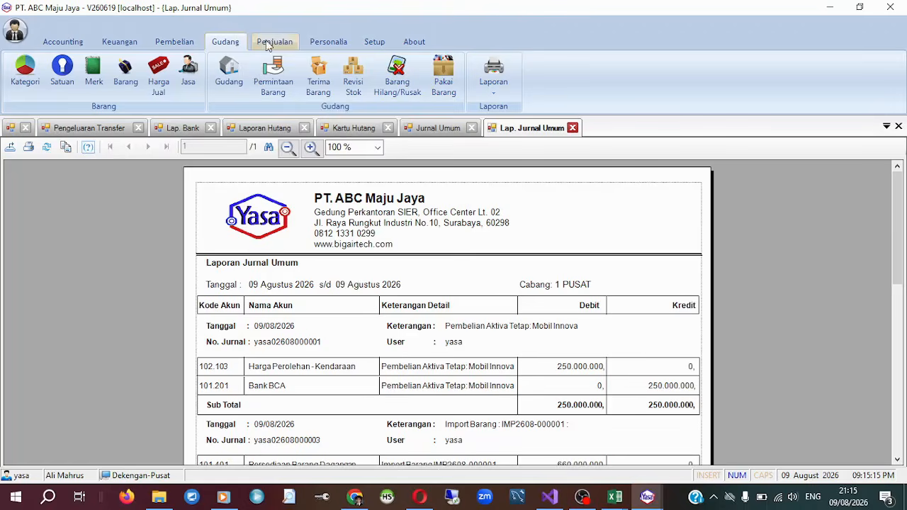
Open the Pelanggan customer list in the sales module and look through its records.
left_click(293, 50)
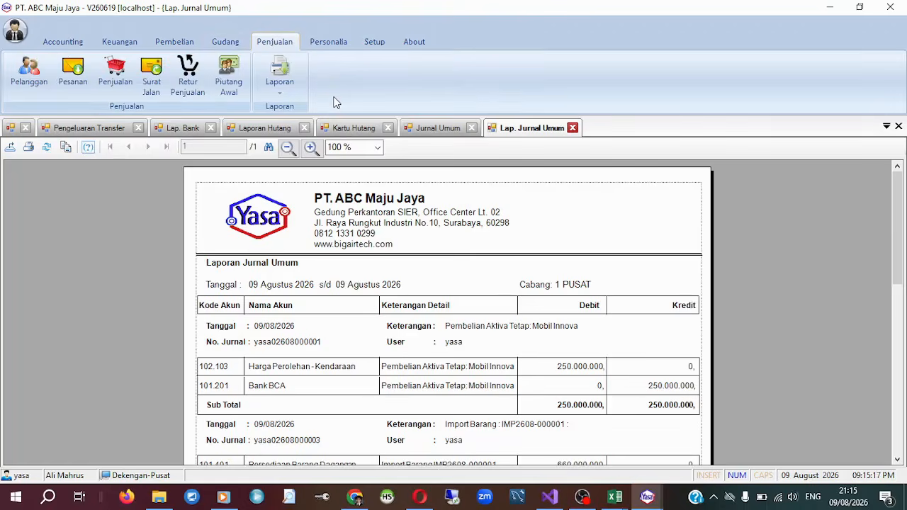
left_click(29, 76)
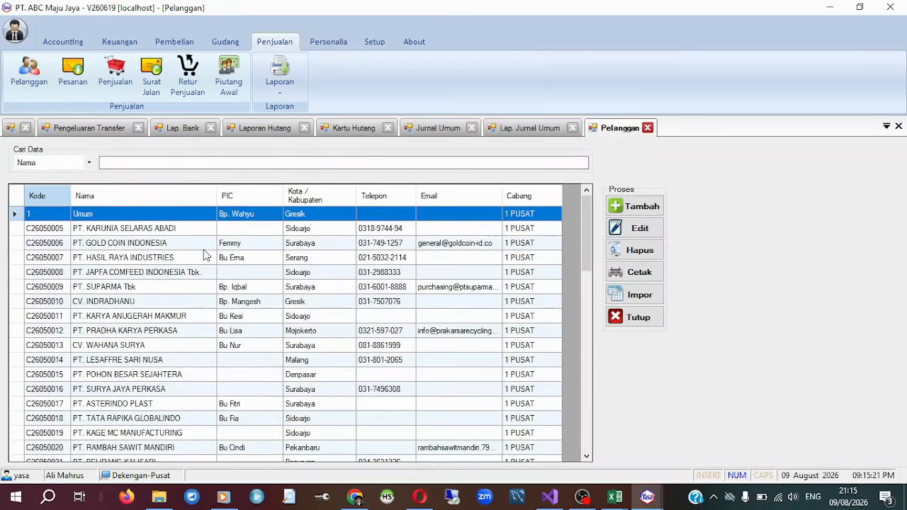
left_click(204, 247)
scroll(213, 319, "down", 1)
scroll(258, 376, "up", 1)
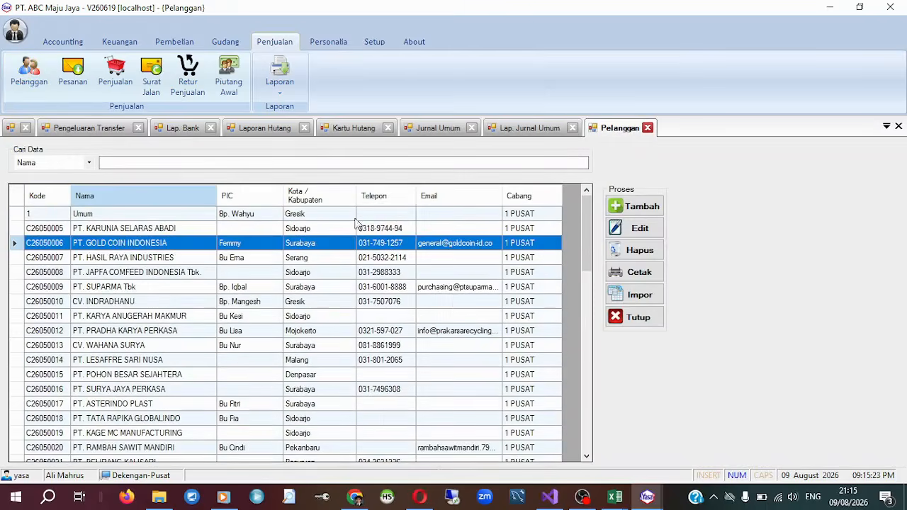
Edit customer C26050005, set the company name to PT. KARUNIA SELARAS ABADI JAYA, fill in the PIC's name and save the record.
left_click(431, 229)
left_click(640, 227)
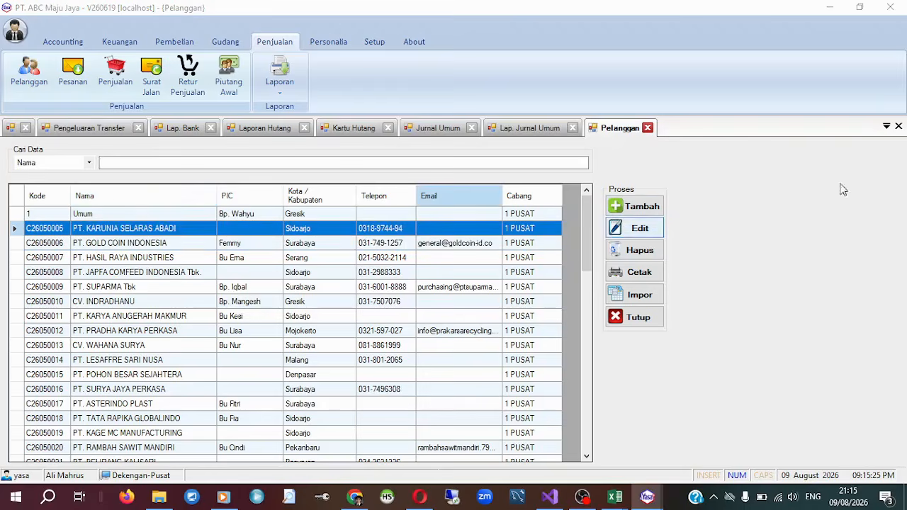
left_click(516, 168)
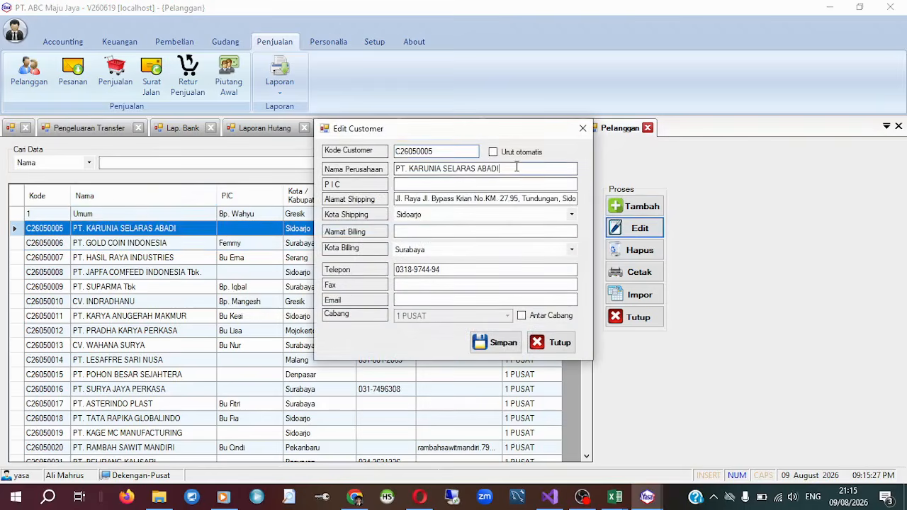
left_click_drag(517, 168, 492, 165)
left_click(501, 182)
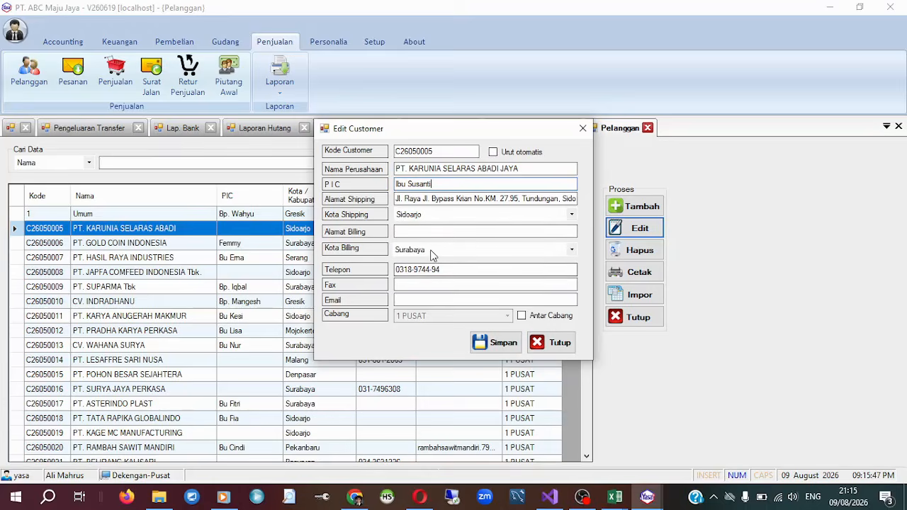
left_click_drag(454, 271, 395, 259)
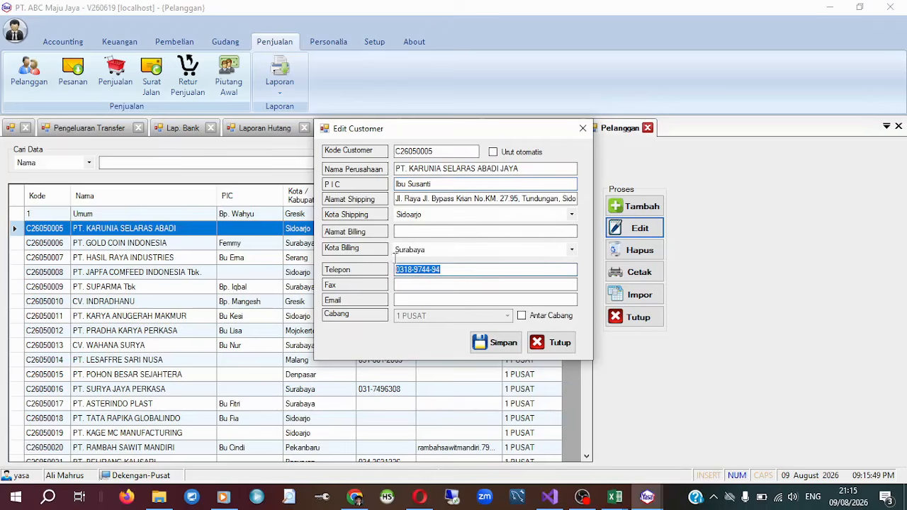
left_click(509, 344)
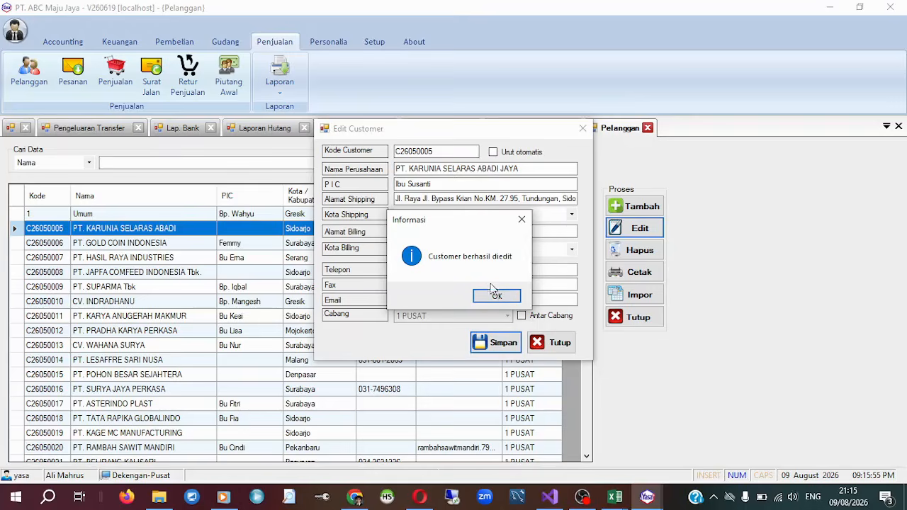
left_click(494, 292)
left_click(193, 231)
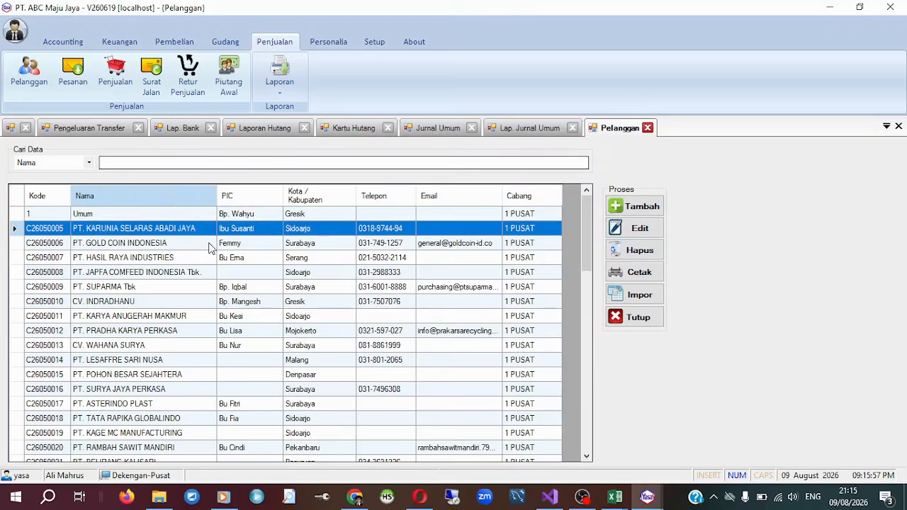
Look through the Pelanggan list, search it by name for "supa" and clear the search to list all customers again.
scroll(202, 234, "down", 6)
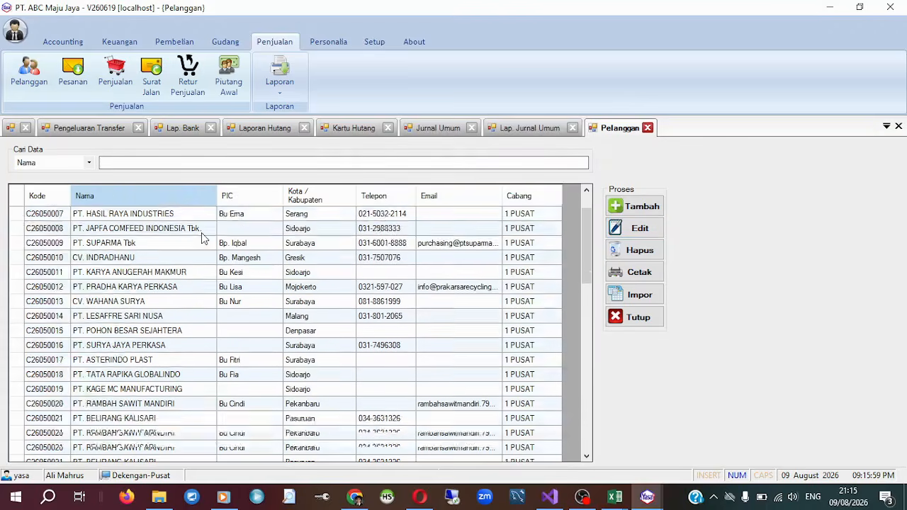
scroll(201, 233, "up", 6)
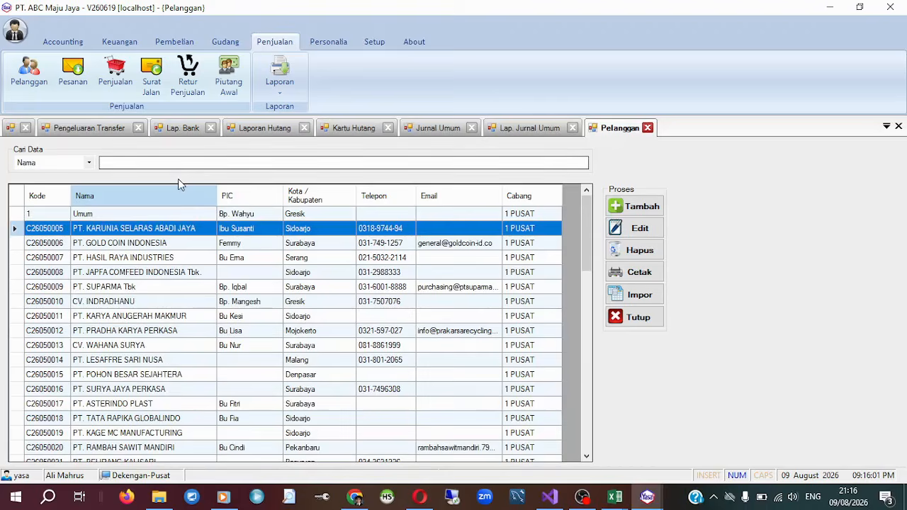
left_click(192, 165)
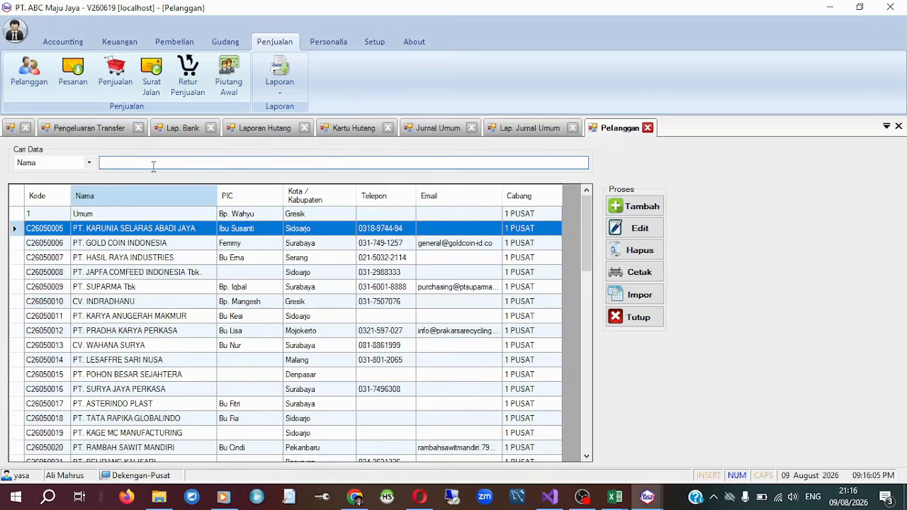
type("supra")
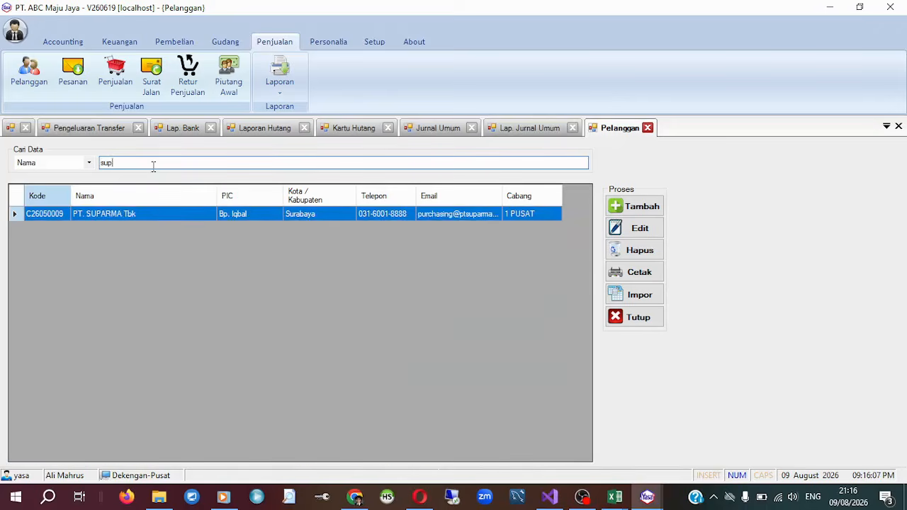
key("BackSpace")
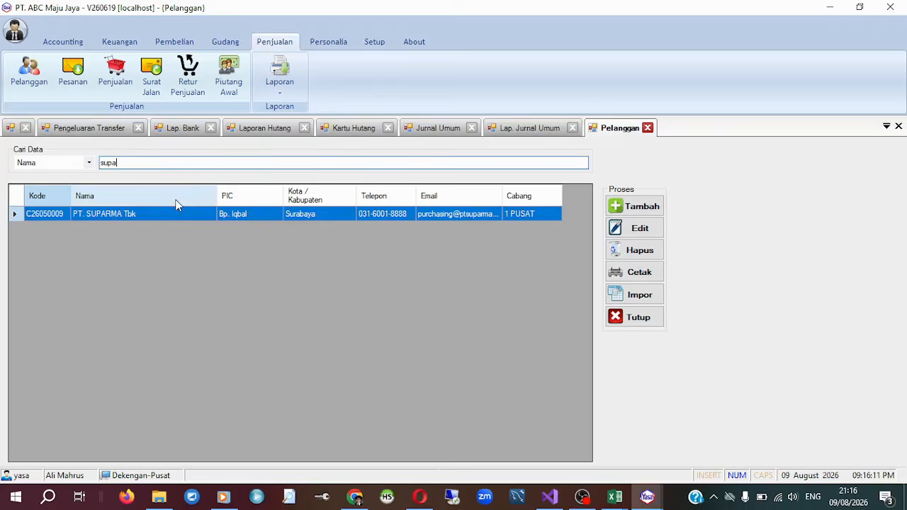
key("BackSpace")
key("BackSpace")
key("BackSpace")
key("BackSpace")
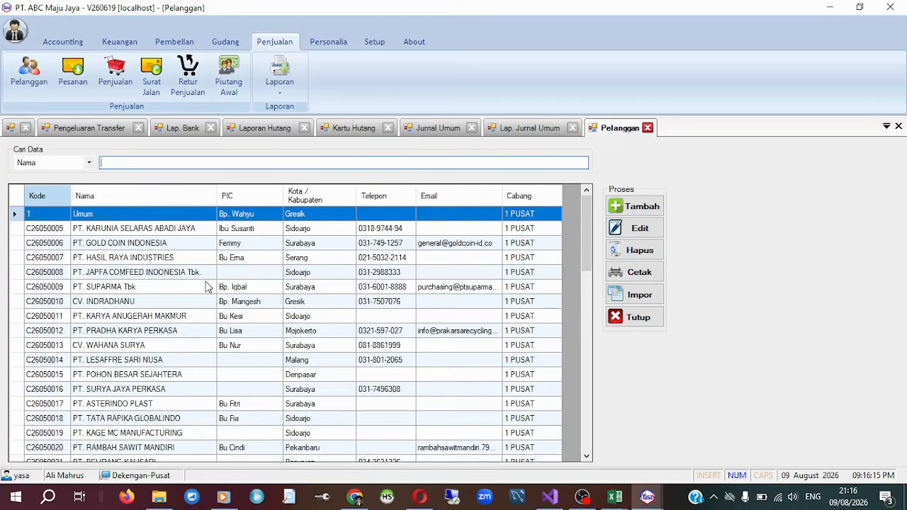
left_click(133, 301)
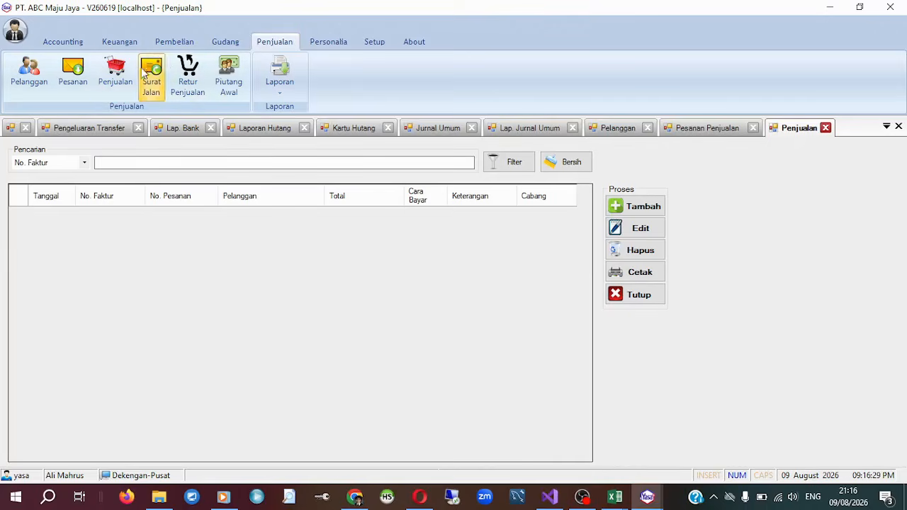
Start a new sales transaction in Penjualan and arrange its entry window on screen.
left_click(643, 210)
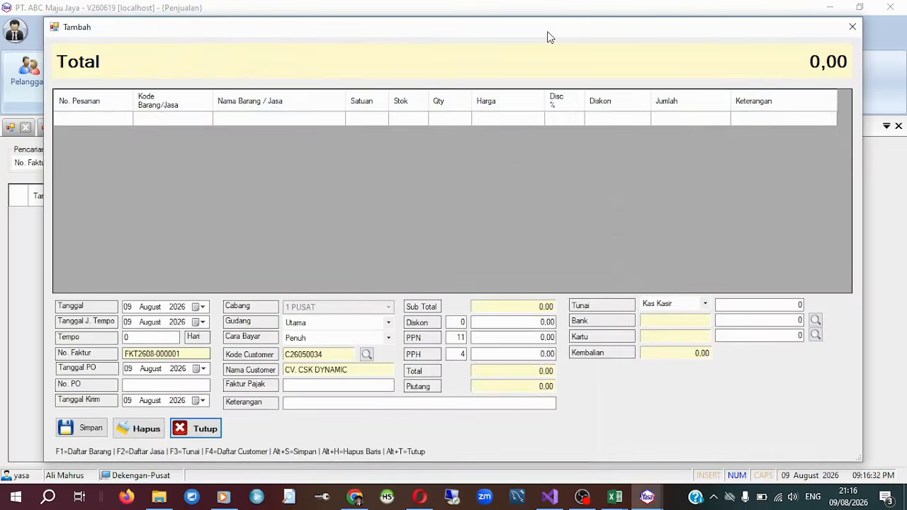
left_click_drag(546, 31, 519, 34)
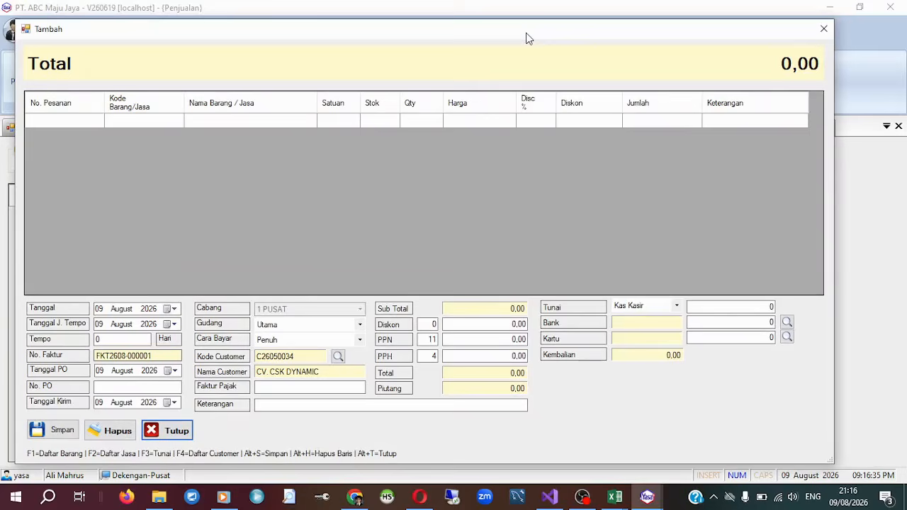
left_click_drag(527, 39, 561, 41)
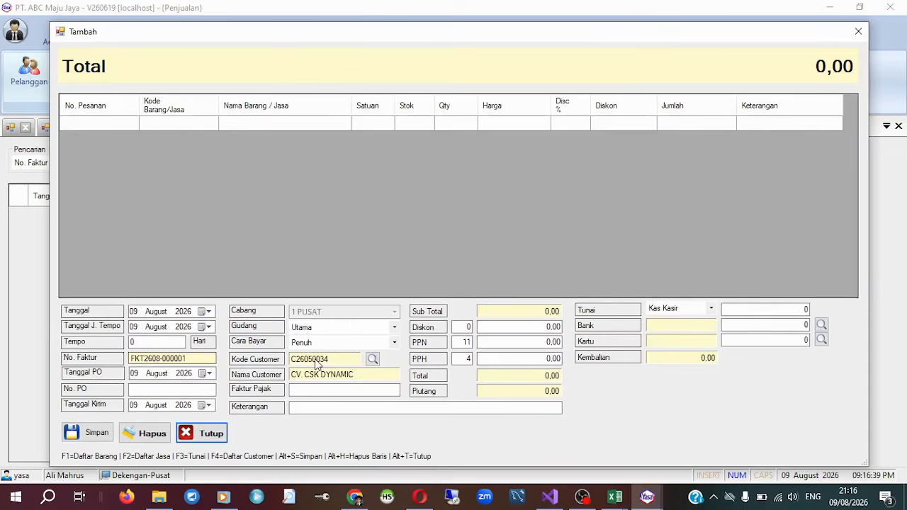
Try to enter item code b0001 in the first line of the sale.
left_click(185, 123)
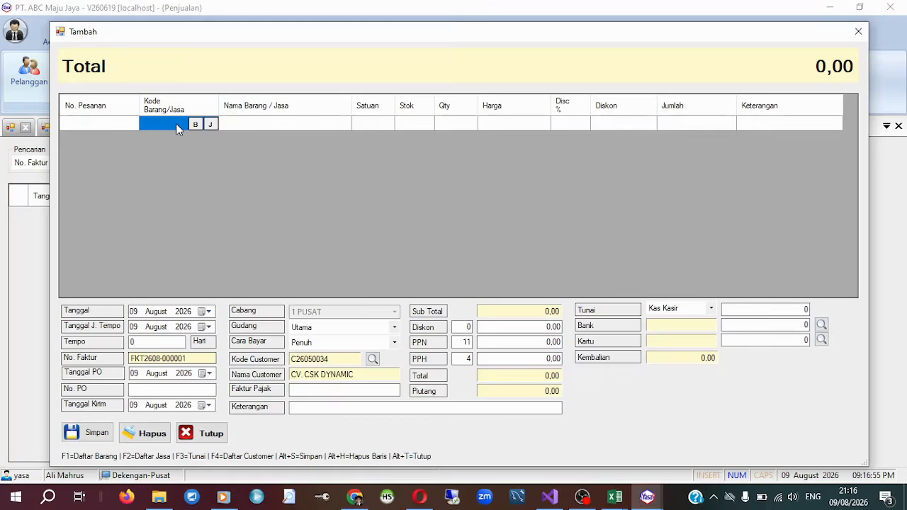
type("b0001")
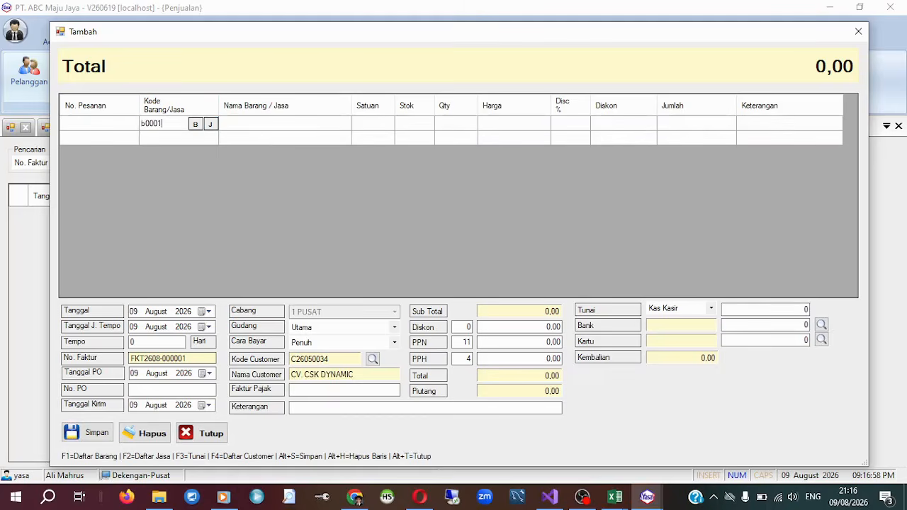
key("Return")
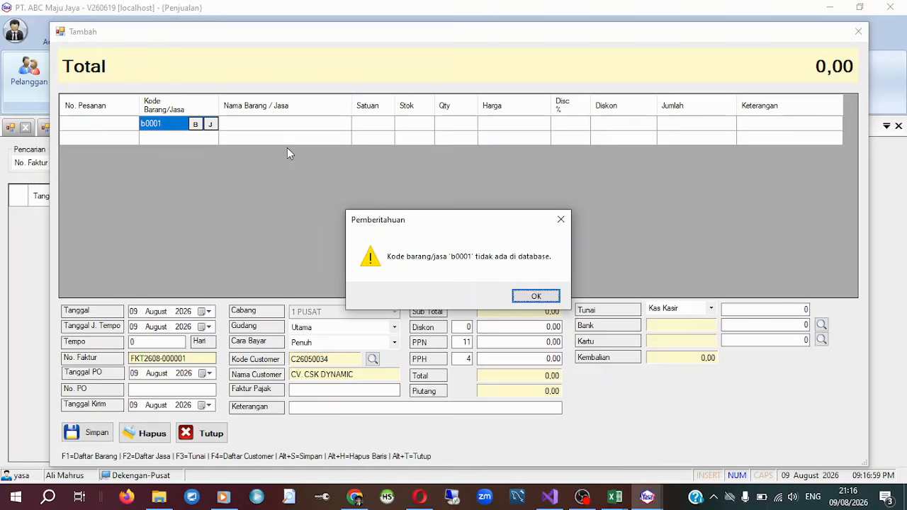
left_click(545, 297)
Add item B00001 Indomie Goreng from the item list to the first sales line with quantity 1.
left_click(195, 126)
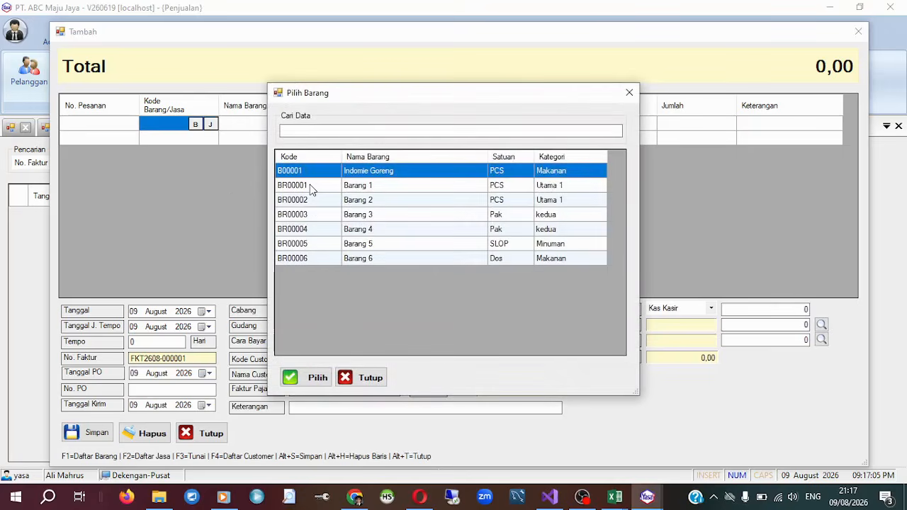
left_click(310, 190)
left_click(306, 174)
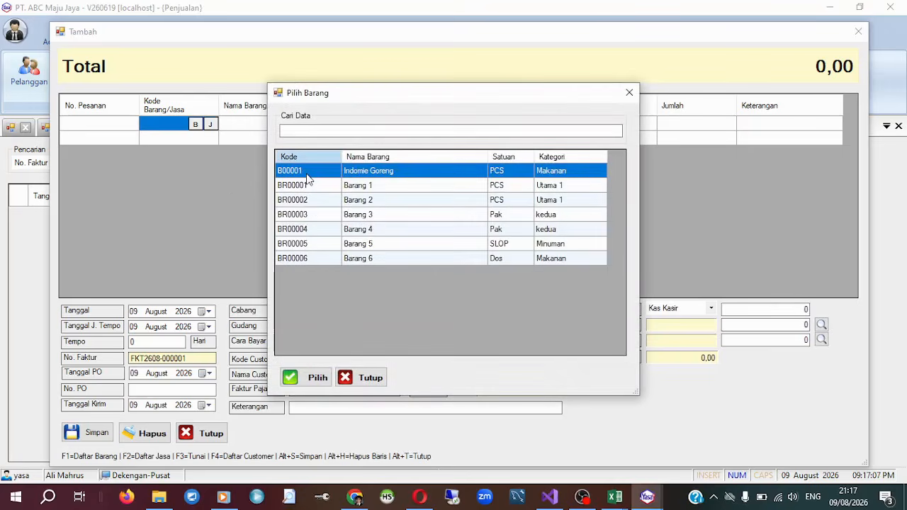
left_click(310, 377)
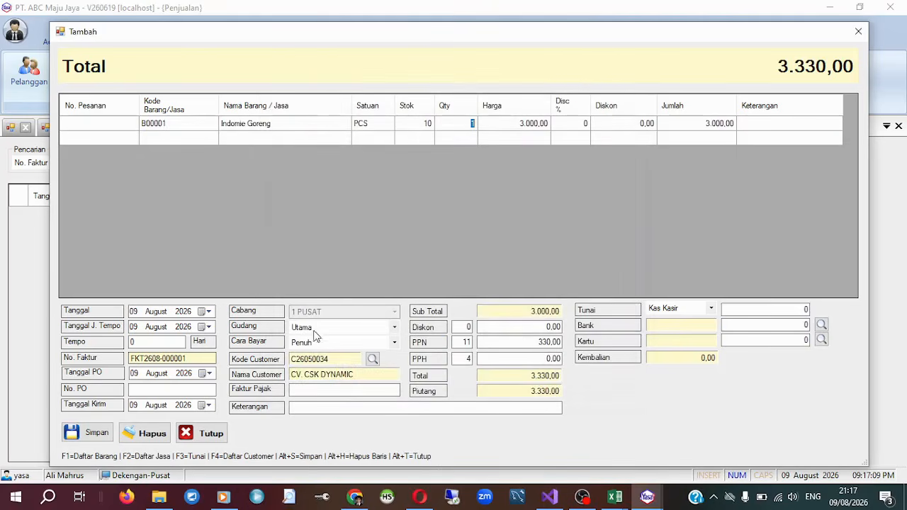
key("Return")
key("Return")
key("Return")
key("Return")
key("Return")
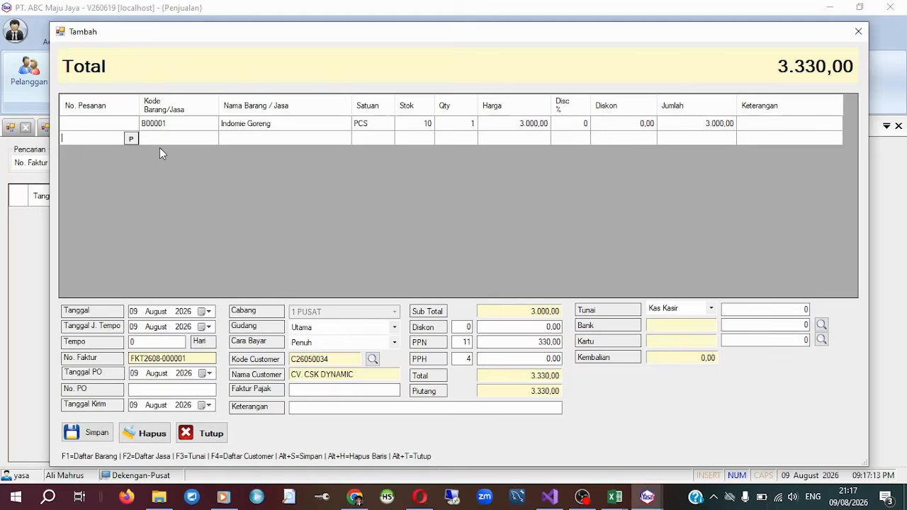
Add item BR00001 Barang 1 from the item list as the second sales line with quantity 1.
left_click(176, 139)
left_click(196, 139)
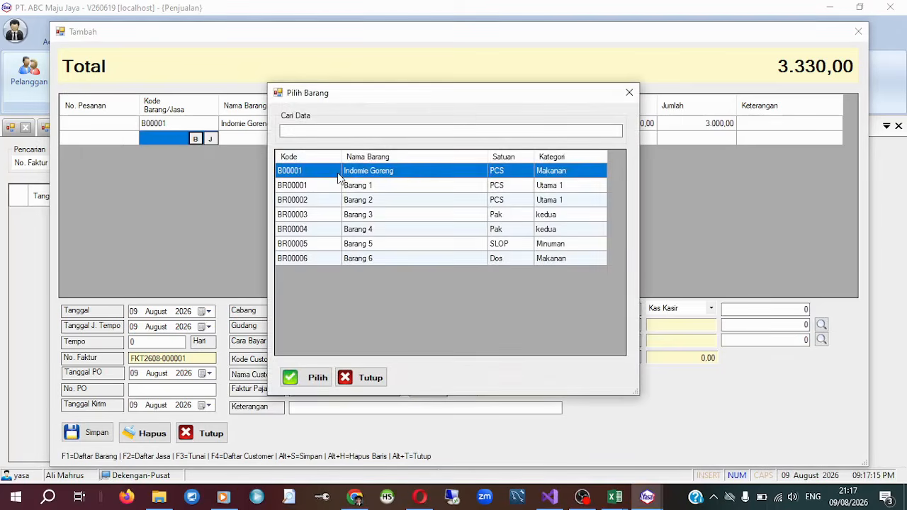
left_click(350, 189)
left_click(307, 378)
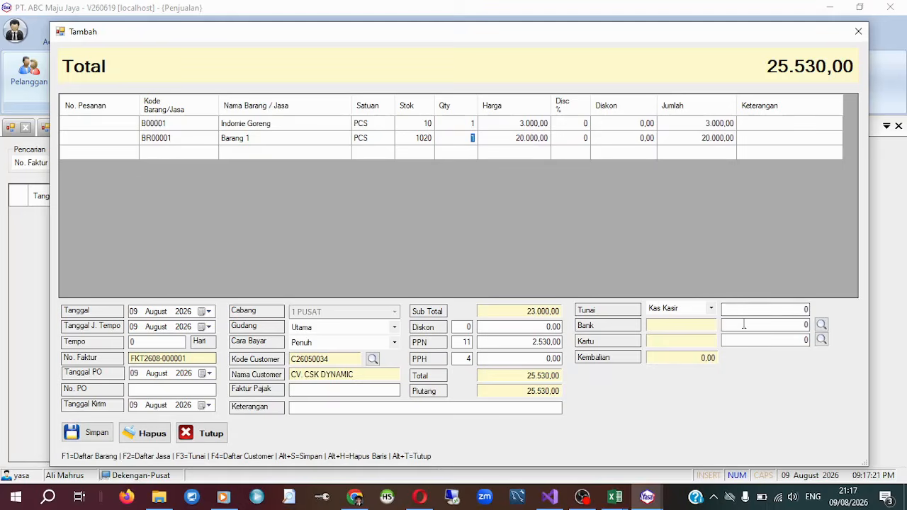
Enter a cash (Tunai) payment of 30.000 to Kas Kasir, save the sale and close the entry form.
key("F3")
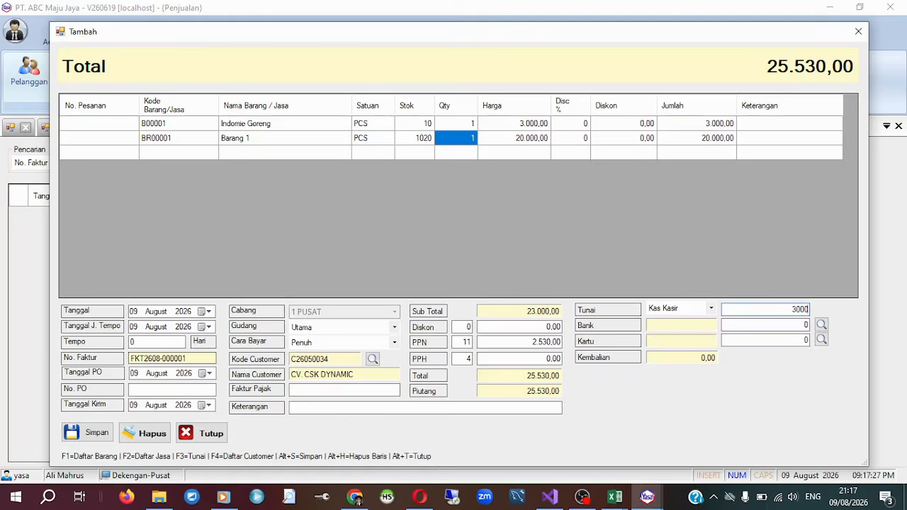
key("Return")
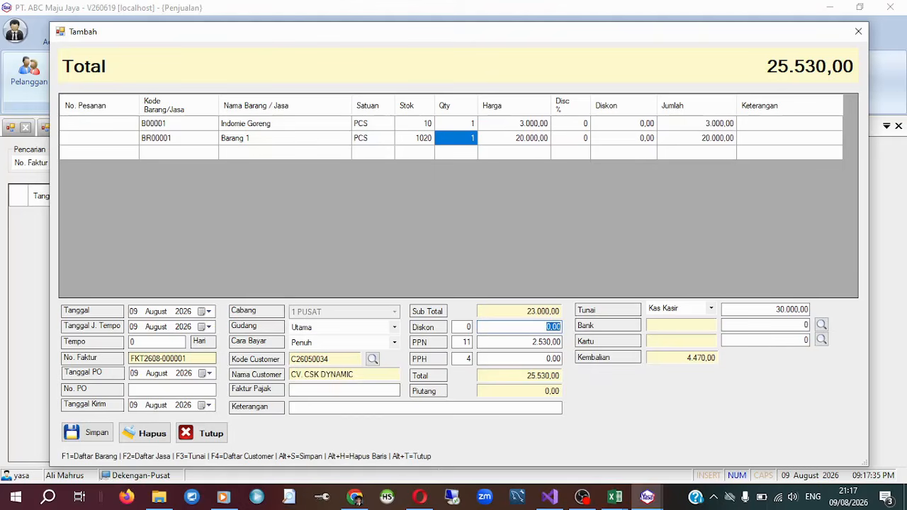
key("alt+s")
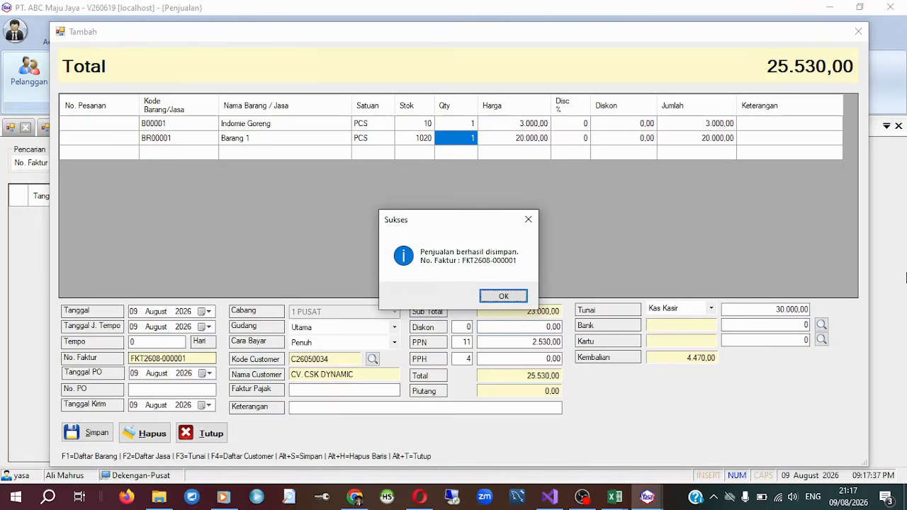
key("Return")
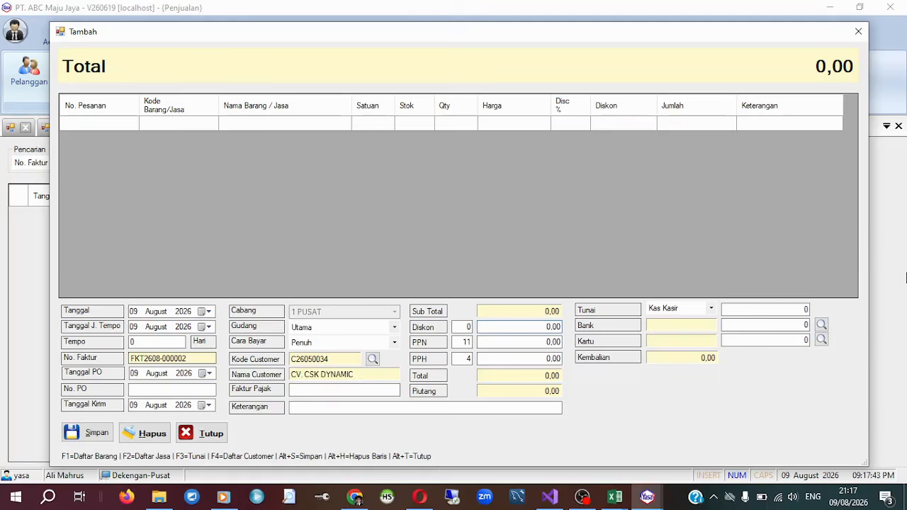
left_click(859, 31)
Generate the print preview of the CV. CSK DYNAMIC sales invoice and examine its items, totals and signature section.
left_click(213, 219)
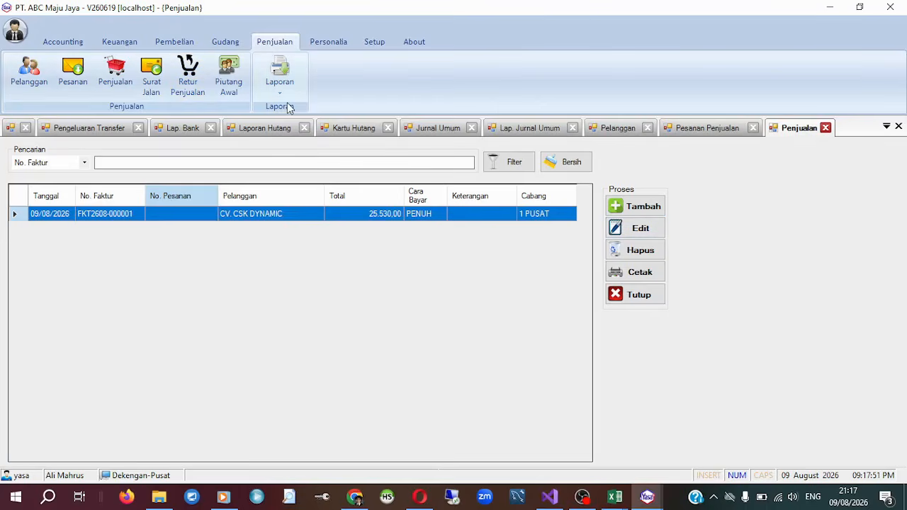
left_click(649, 272)
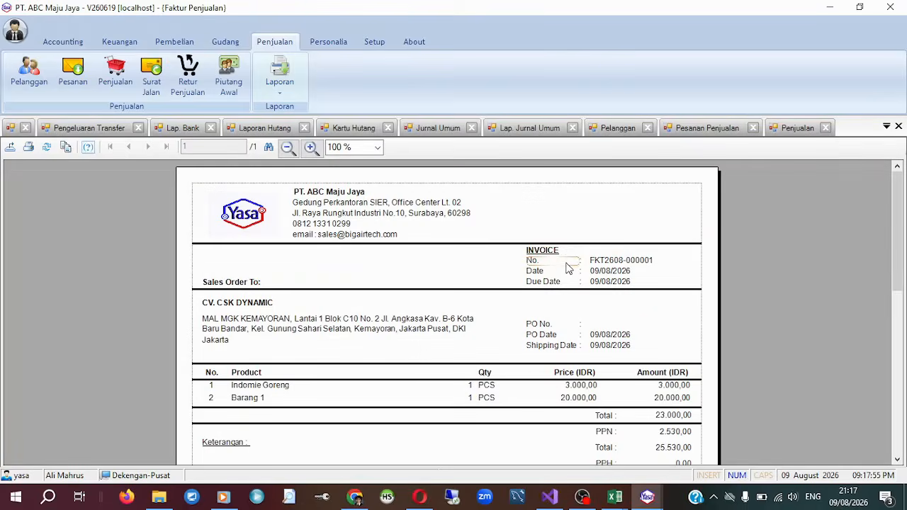
scroll(577, 318, "down", 3)
scroll(576, 317, "up", 3)
scroll(575, 323, "down", 3)
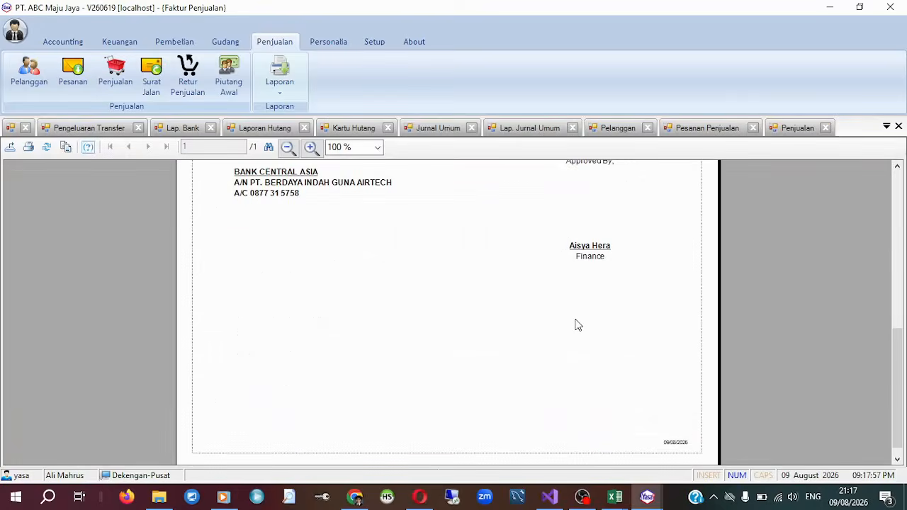
scroll(575, 324, "up", 3)
left_click(578, 328)
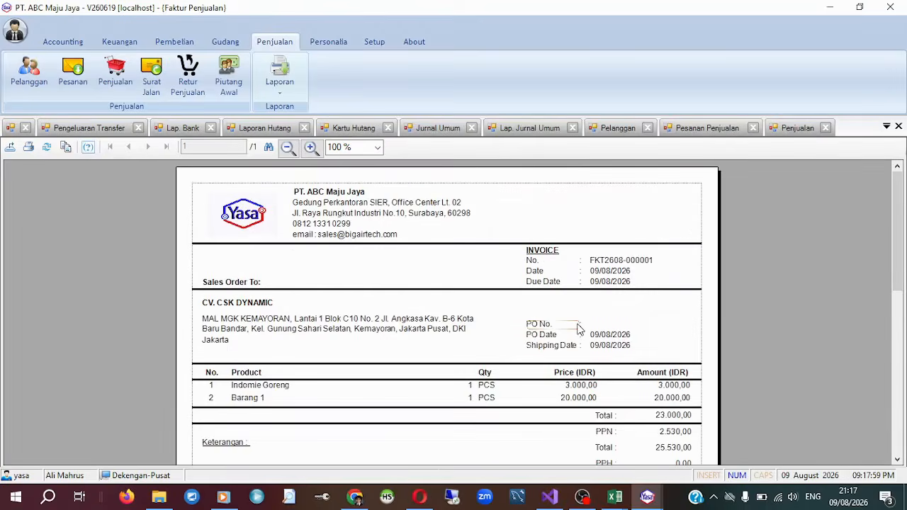
scroll(578, 328, "down", 3)
scroll(577, 329, "up", 3)
scroll(579, 330, "down", 3)
scroll(578, 334, "up", 3)
left_click(269, 99)
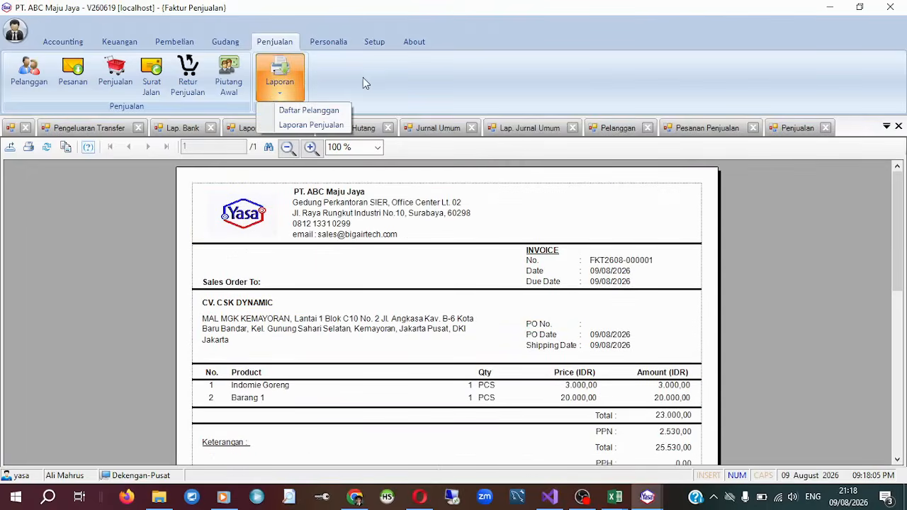
left_click(384, 80)
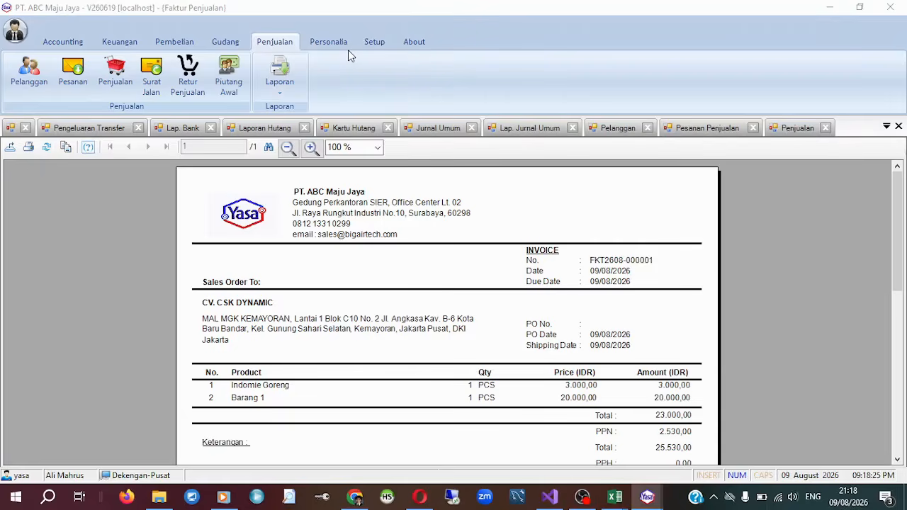
left_click(280, 78)
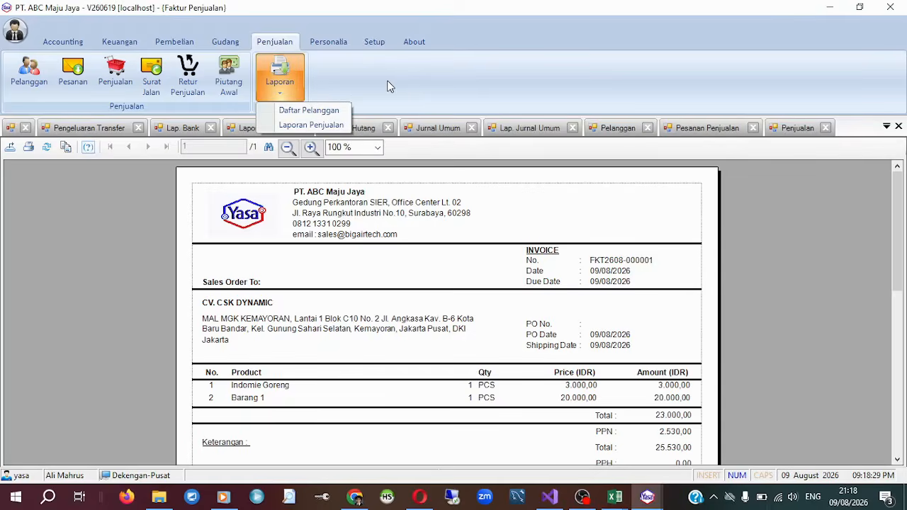
Generate the sales report (Laporan Penjualan) for 01 to 09 August 2026 at branch 1 PUSAT and examine its totals.
left_click(327, 125)
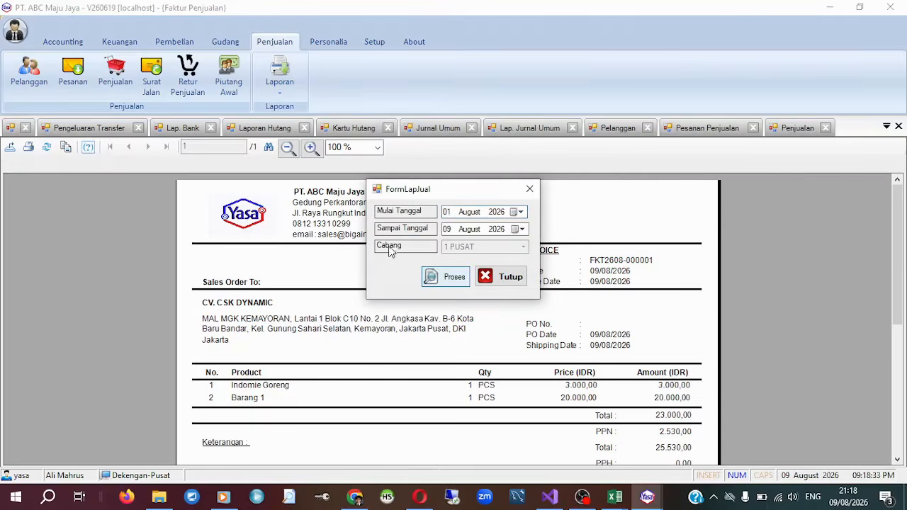
left_click(409, 282)
scroll(409, 286, "up", 2)
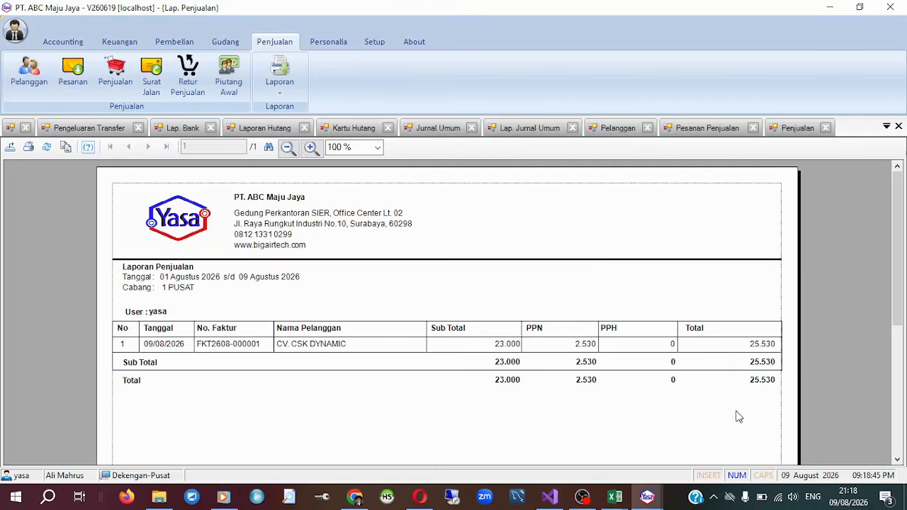
scroll(688, 418, "down", 3)
scroll(695, 421, "up", 3)
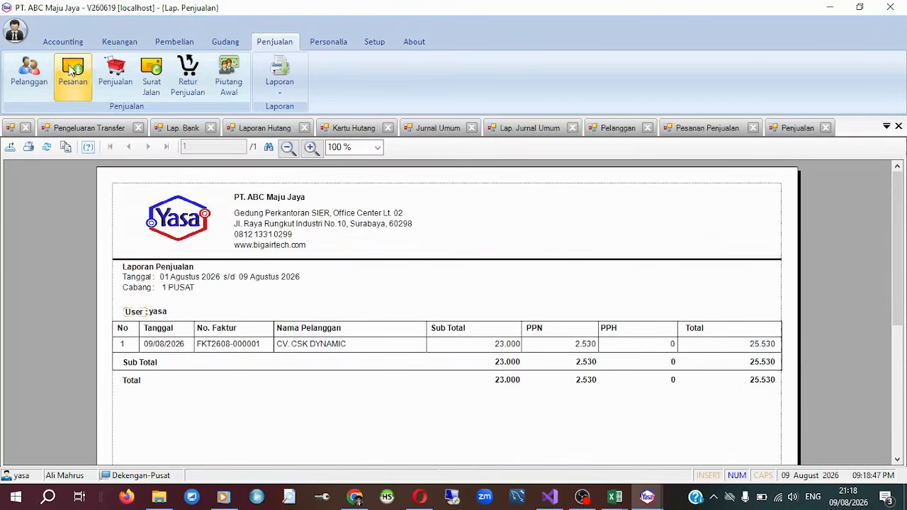
Generate the stock card report (Kartu Stok) for all items and warehouses from 01 to 09 August 2026.
left_click(227, 39)
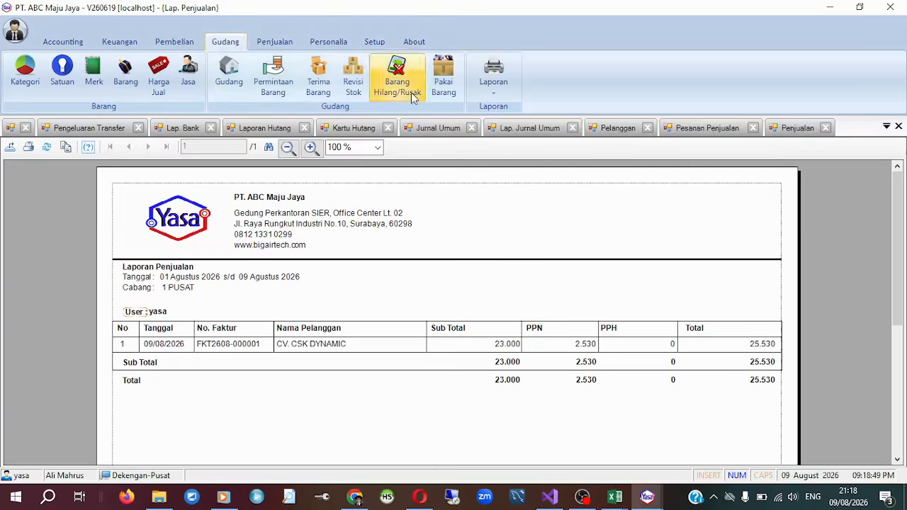
left_click(500, 91)
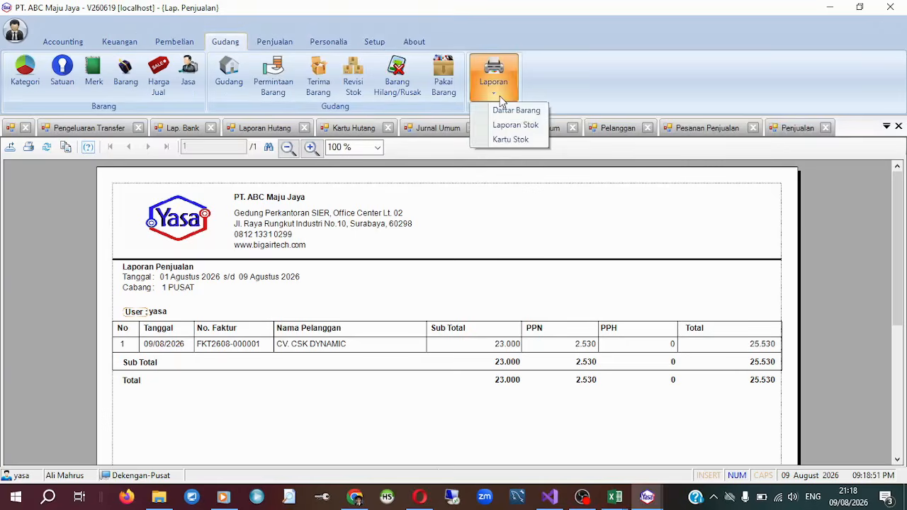
left_click(511, 140)
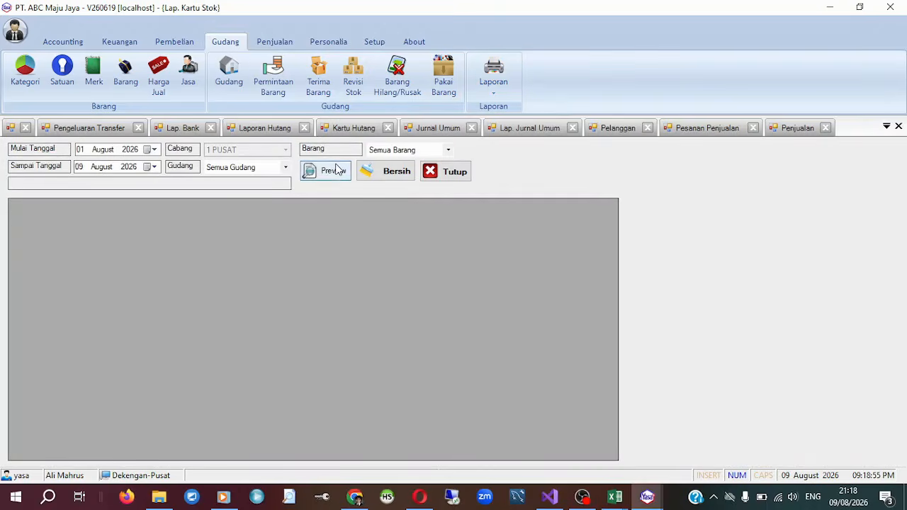
left_click(337, 171)
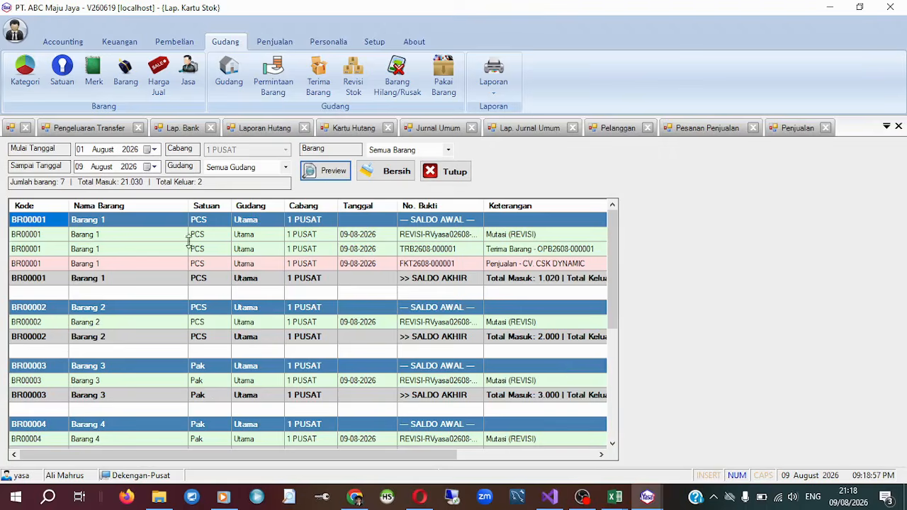
Examine the invoice reference, description, outgoing quantity and balance of Barang 1's sale line, and compare the preceding balance.
left_click(431, 267)
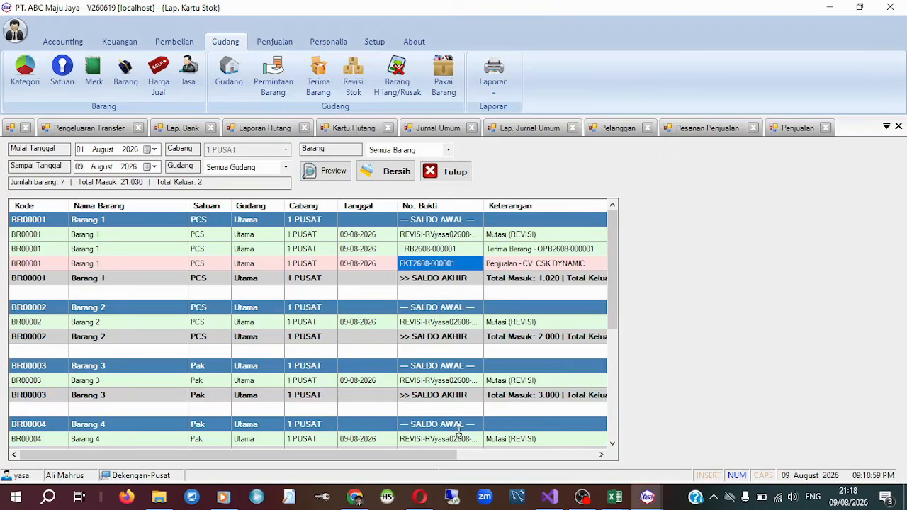
left_click_drag(444, 455, 614, 450)
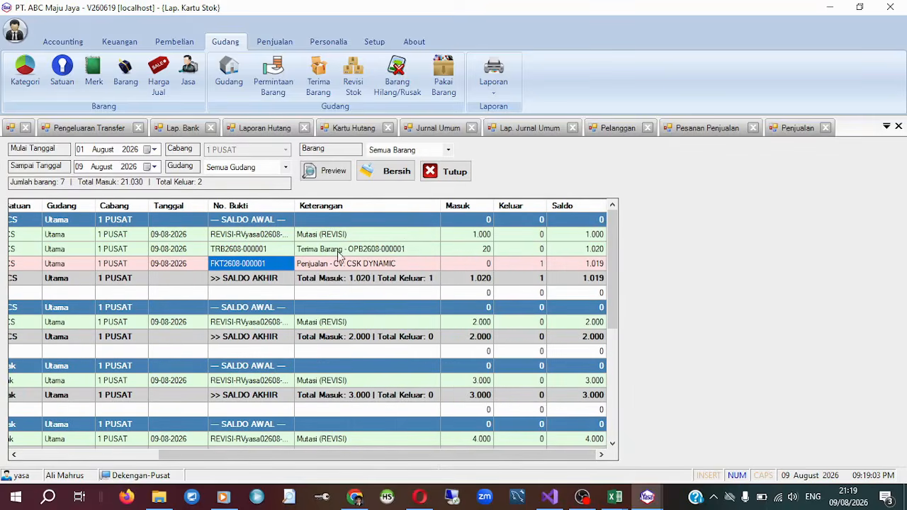
left_click(401, 264)
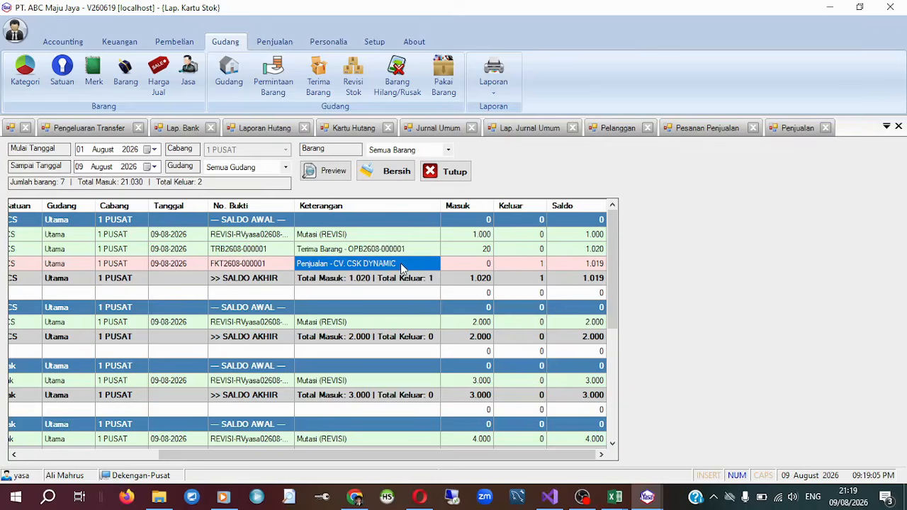
left_click(545, 267)
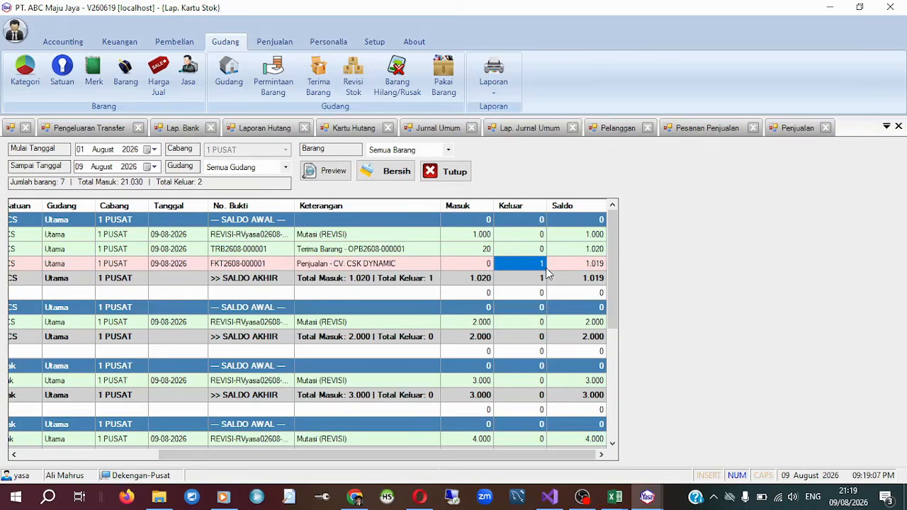
left_click(601, 265)
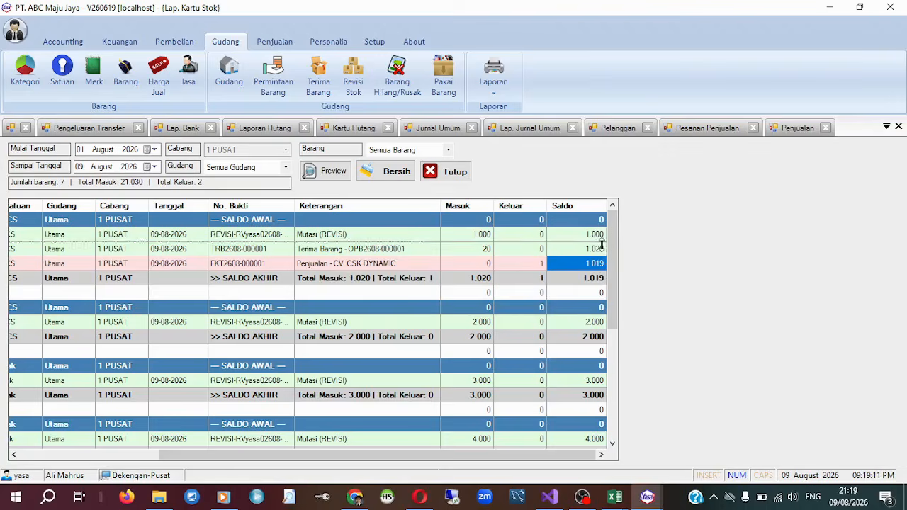
left_click(575, 252)
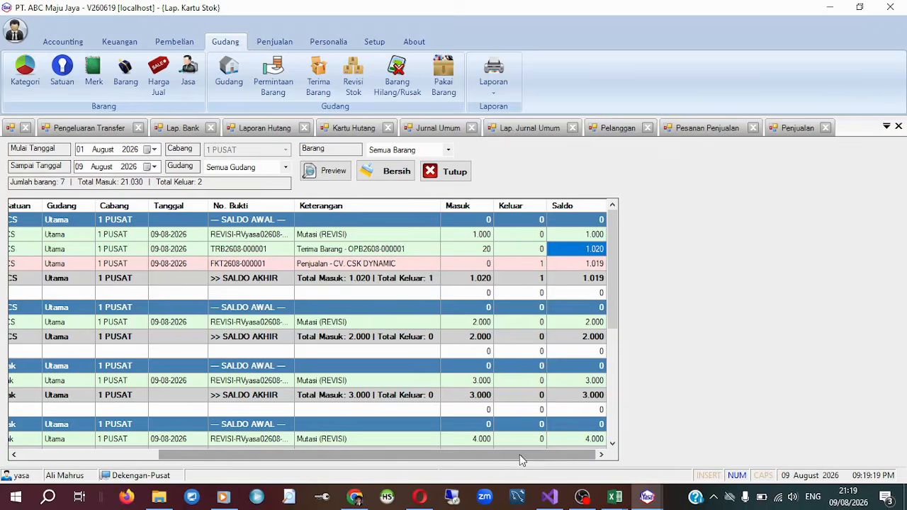
Check the item code, name, warehouse and date on Barang 1's sale line in the stock card.
left_click_drag(519, 454, 346, 454)
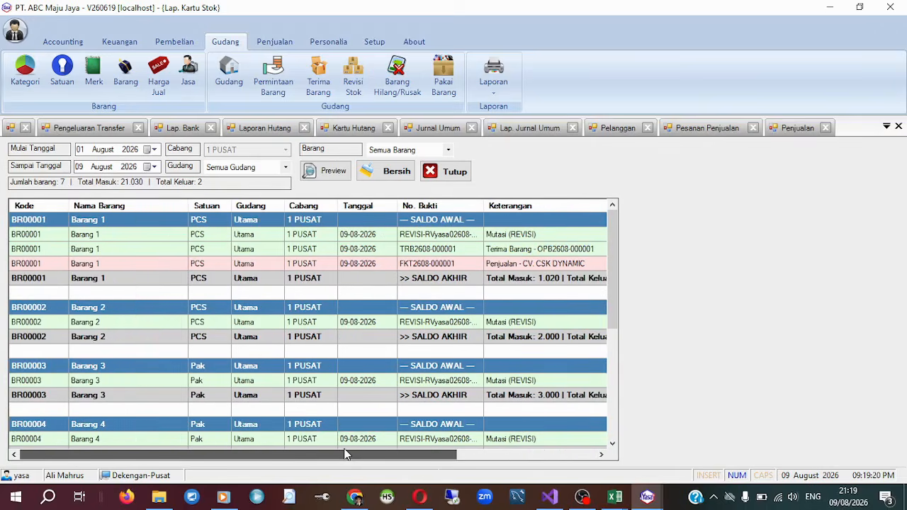
left_click(89, 263)
left_click(48, 265)
left_click(260, 267)
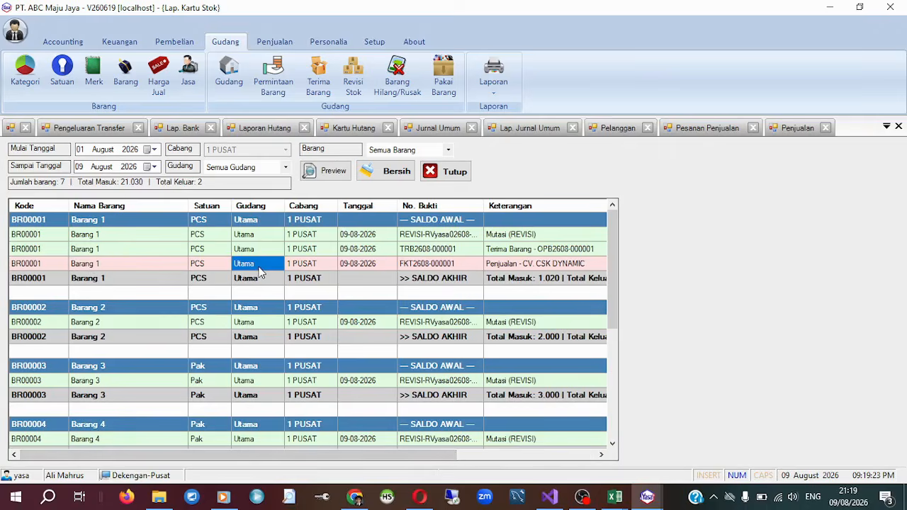
left_click(385, 265)
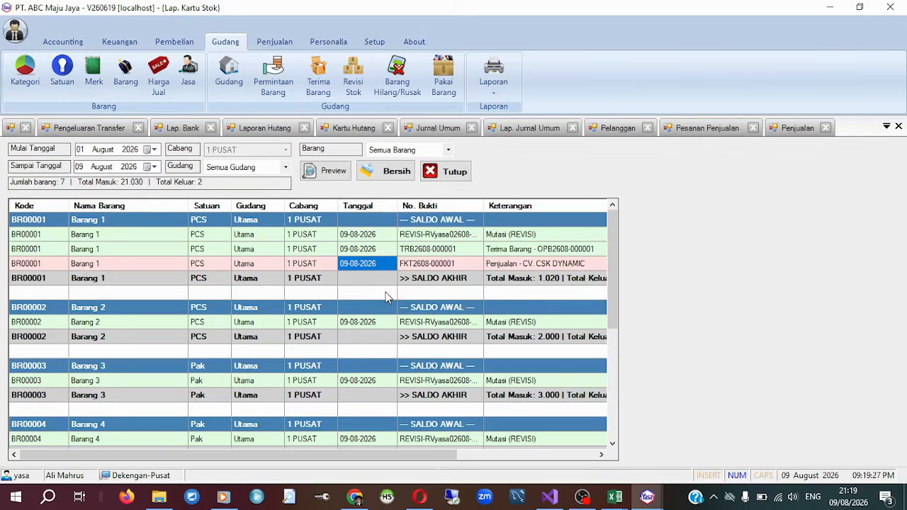
scroll(386, 298, "down", 1)
scroll(386, 297, "up", 1)
left_click(86, 266)
scroll(184, 328, "down", 5)
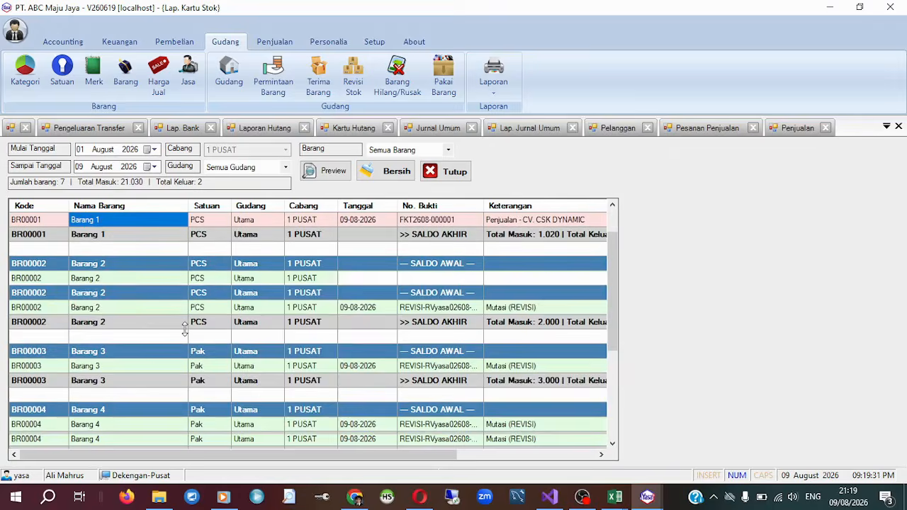
Examine the Indomie Goreng sale line's description, outgoing quantity and balance, and compare the balance after its goods receipt.
left_click(114, 411)
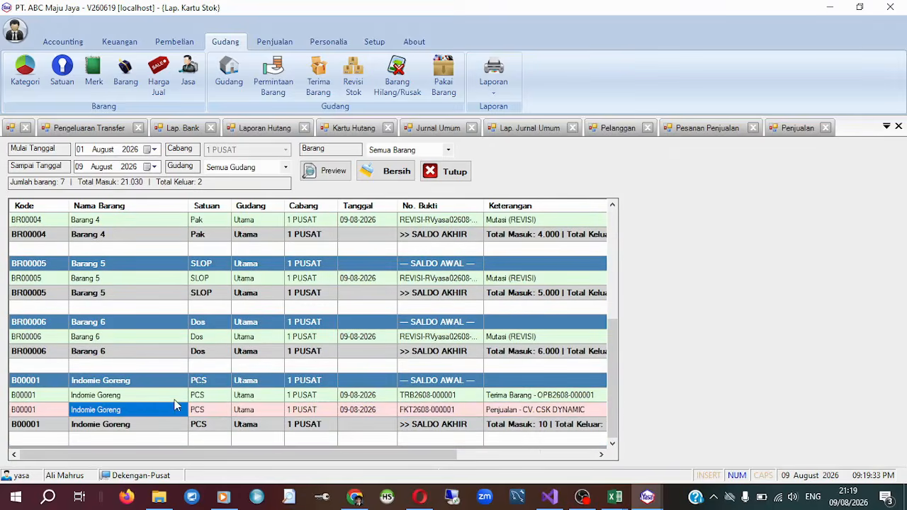
left_click_drag(441, 453, 631, 456)
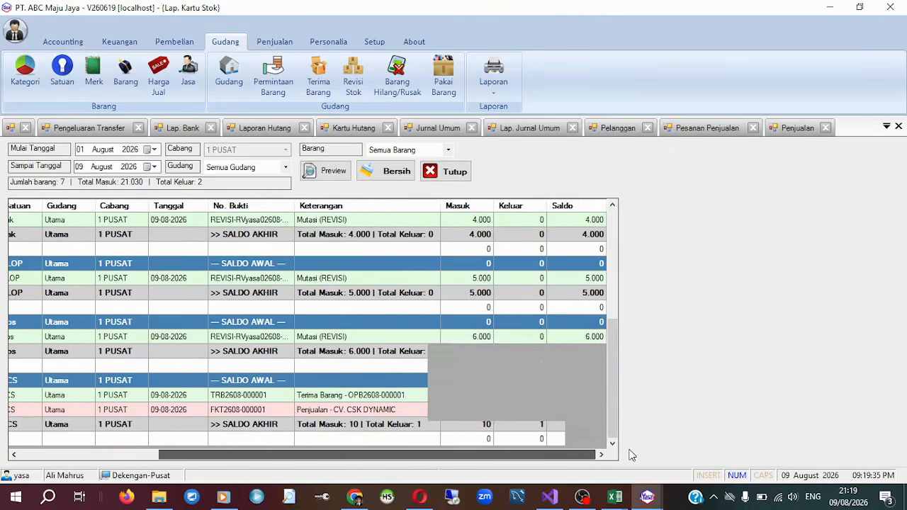
left_click(356, 413)
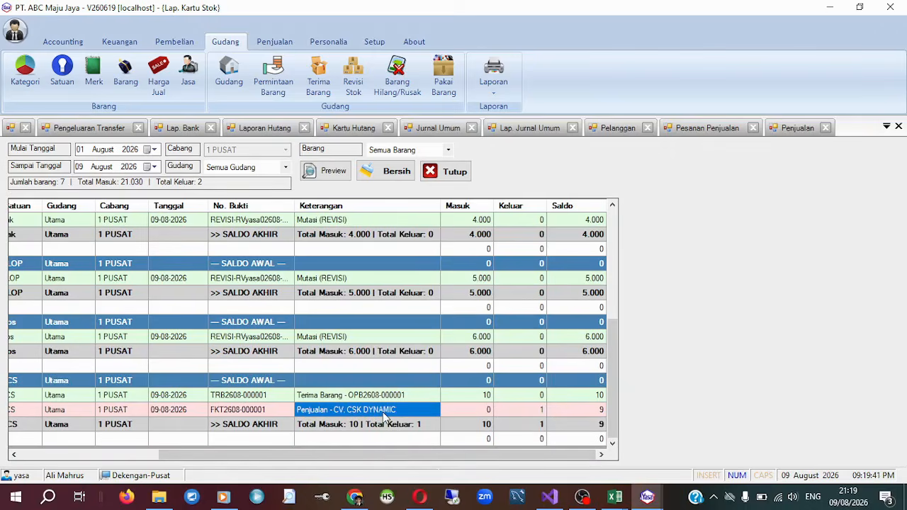
left_click(601, 417)
left_click(544, 416)
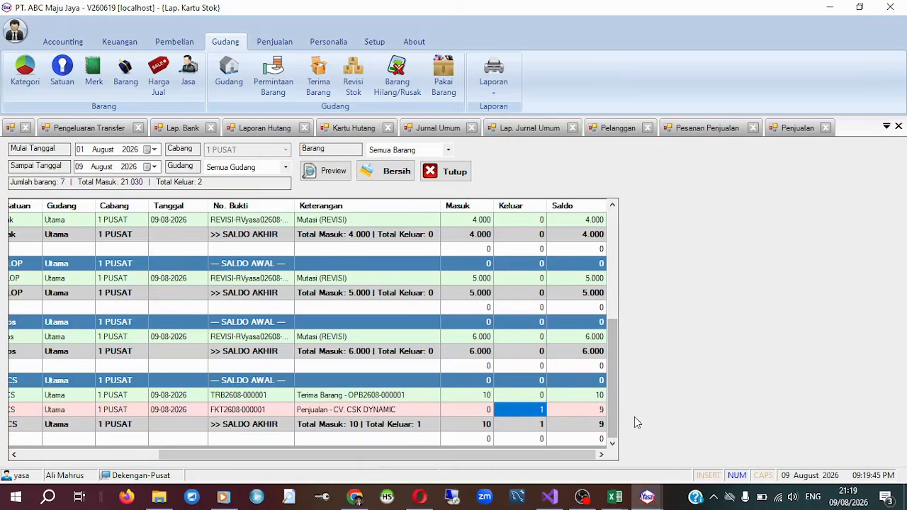
left_click(601, 413)
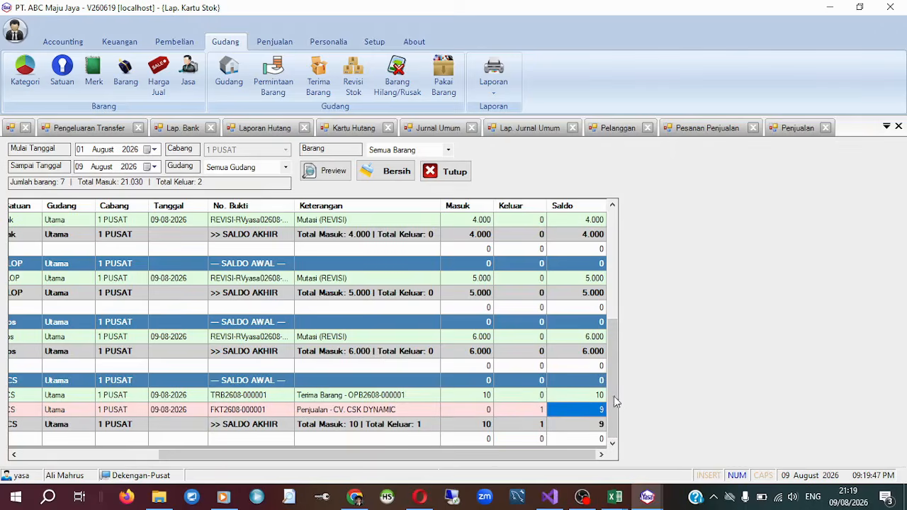
left_click(592, 395)
scroll(544, 340, "up", 5)
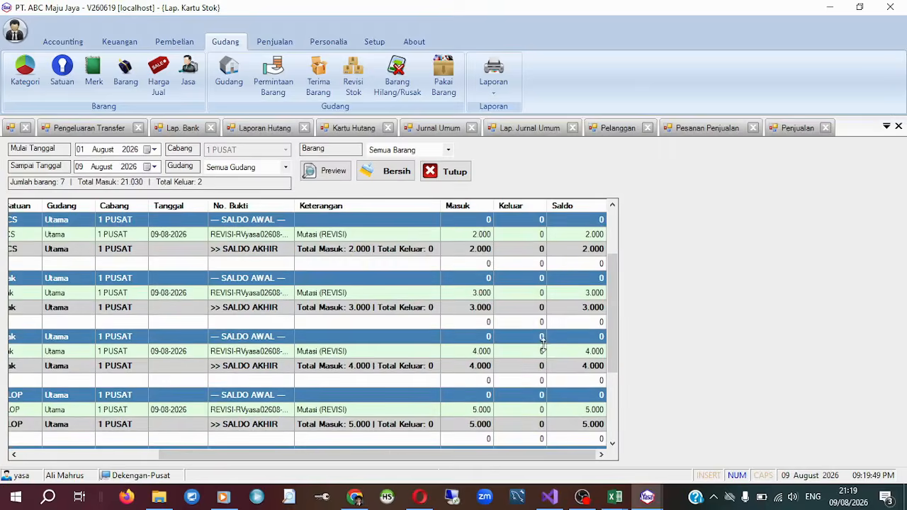
Review the stock card from first to last item and close all open windows without exiting the application.
left_click_drag(319, 456, 183, 456)
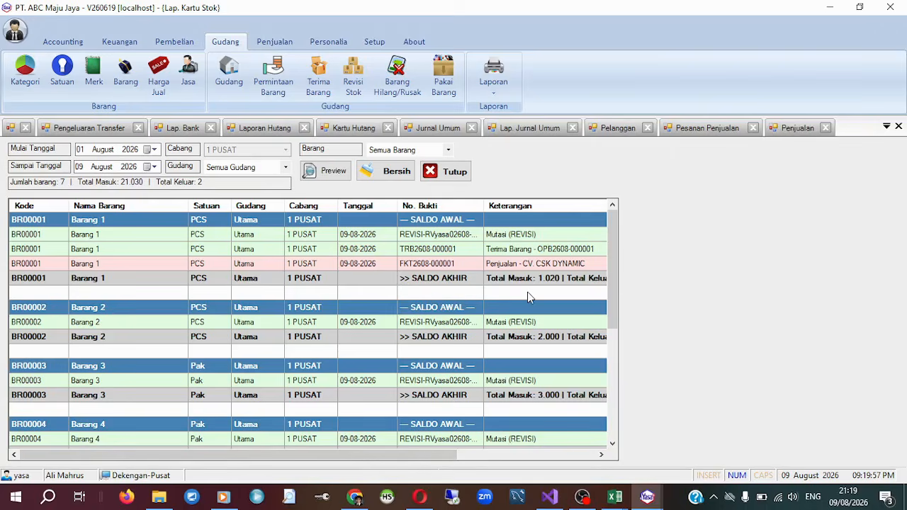
scroll(547, 354, "down", 5)
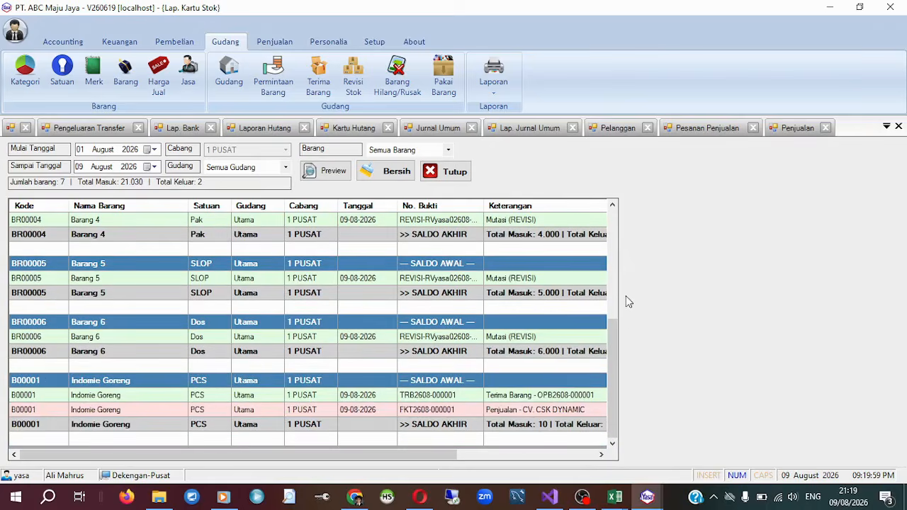
left_click_drag(614, 353, 615, 227)
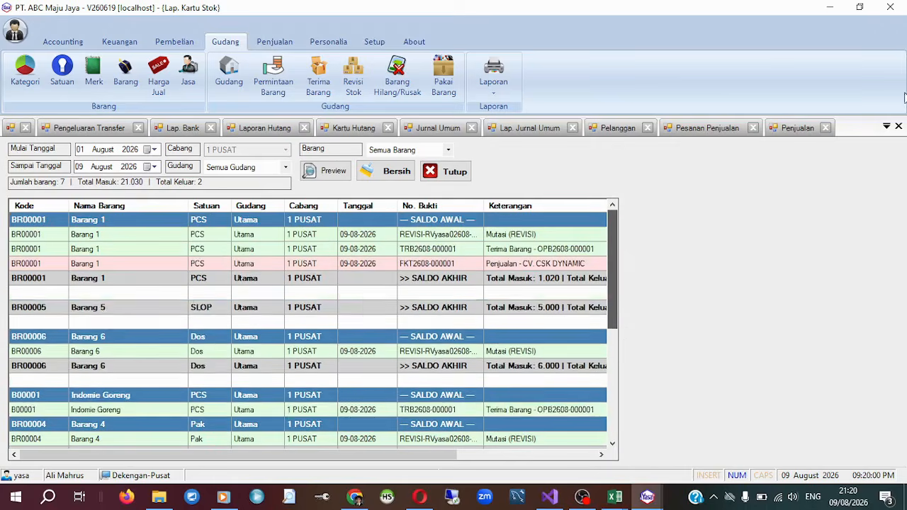
left_click(890, 8)
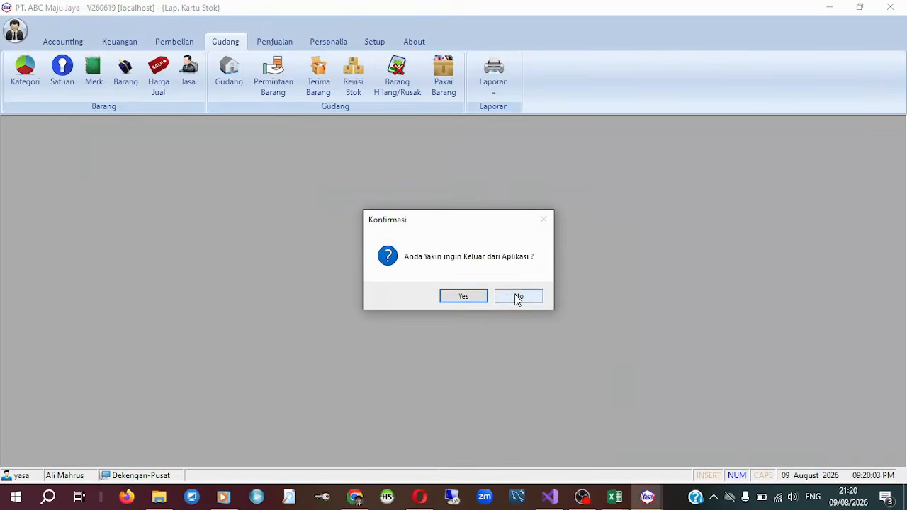
left_click(516, 298)
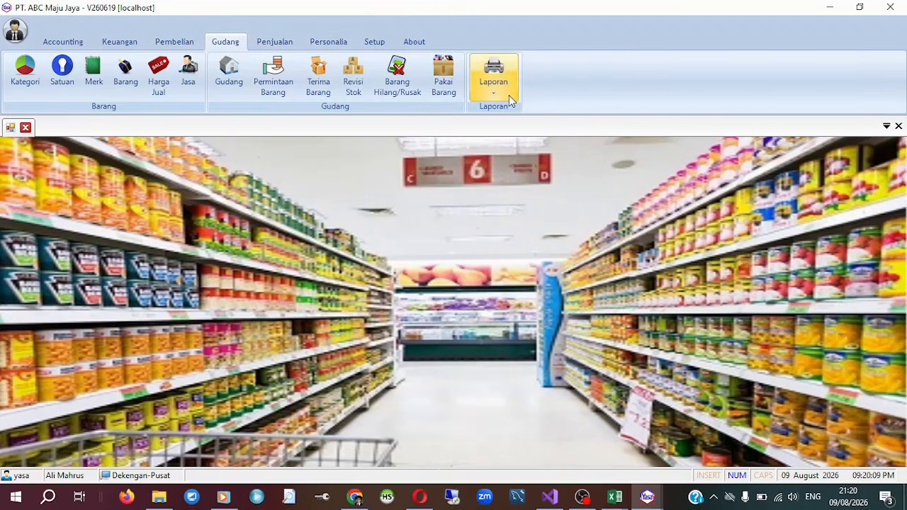
Generate the cash report (Lap. Kas) for all cash accounts at branch 1 PUSAT for 09 August 2026.
left_click(120, 50)
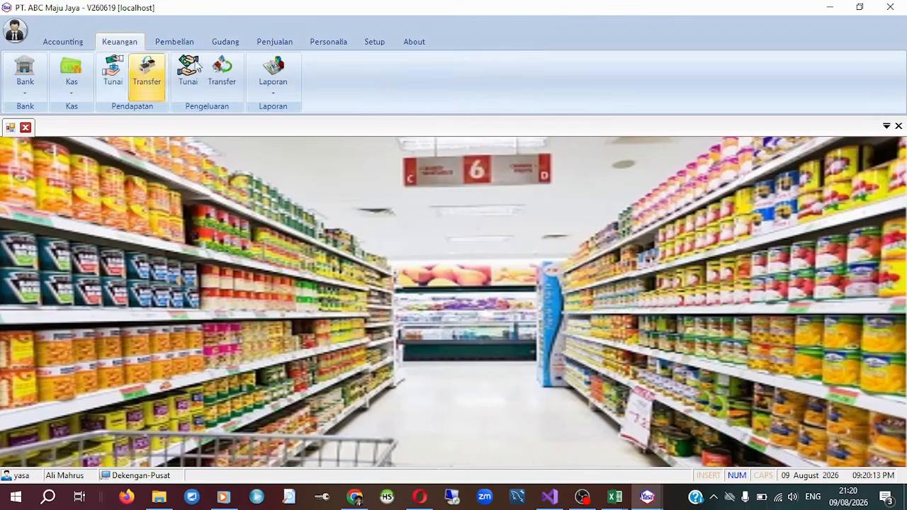
left_click(274, 95)
left_click(293, 110)
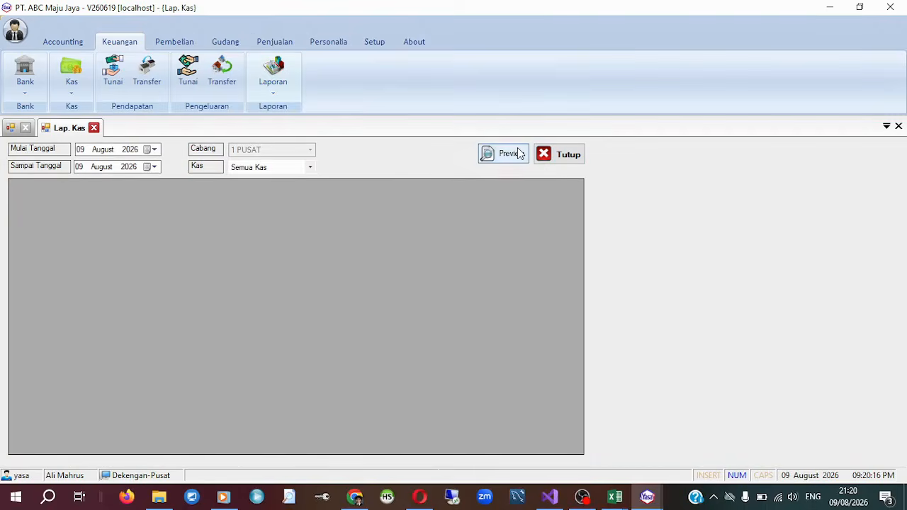
left_click(519, 156)
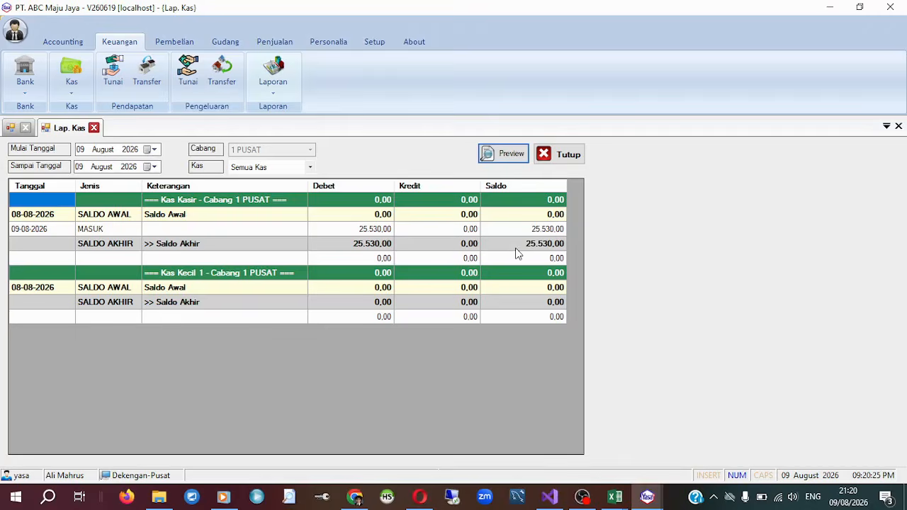
Browse the cash income list, the fixed assets list and the opening balance form, leaving the opening balance form closed.
left_click(113, 72)
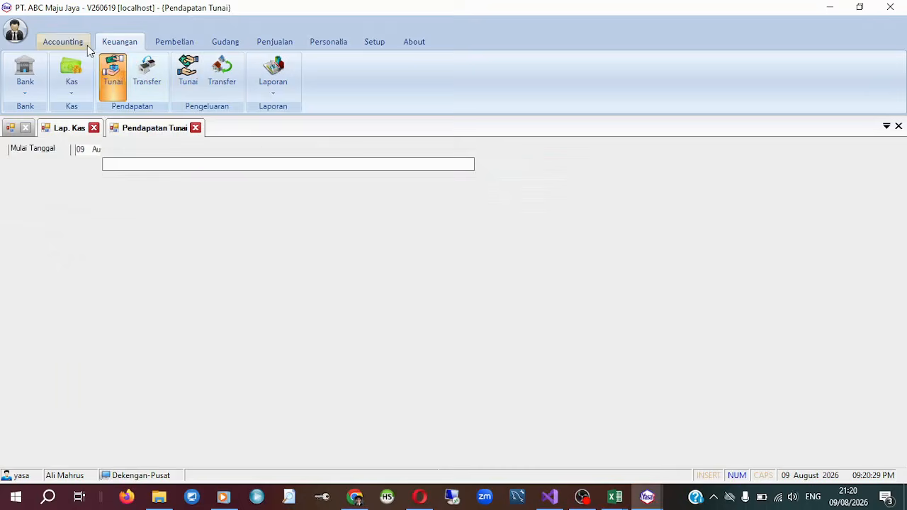
left_click(81, 44)
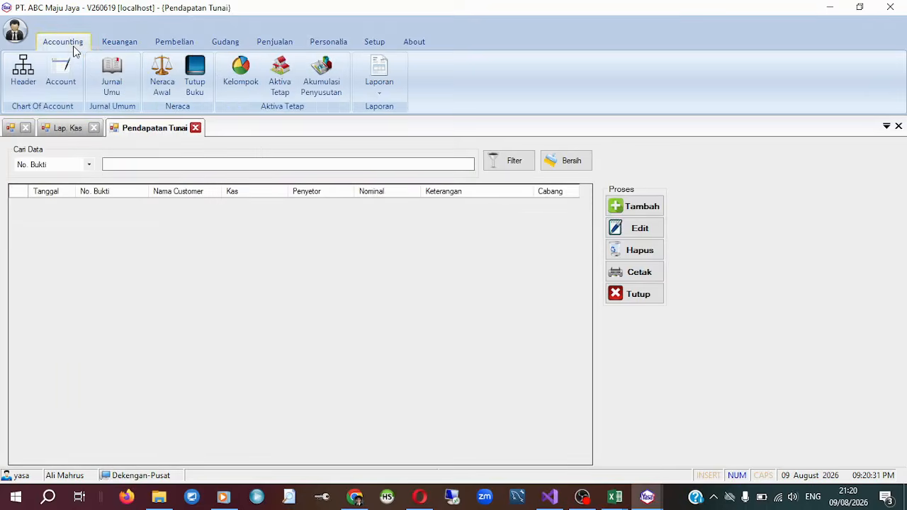
left_click(280, 77)
left_click(163, 77)
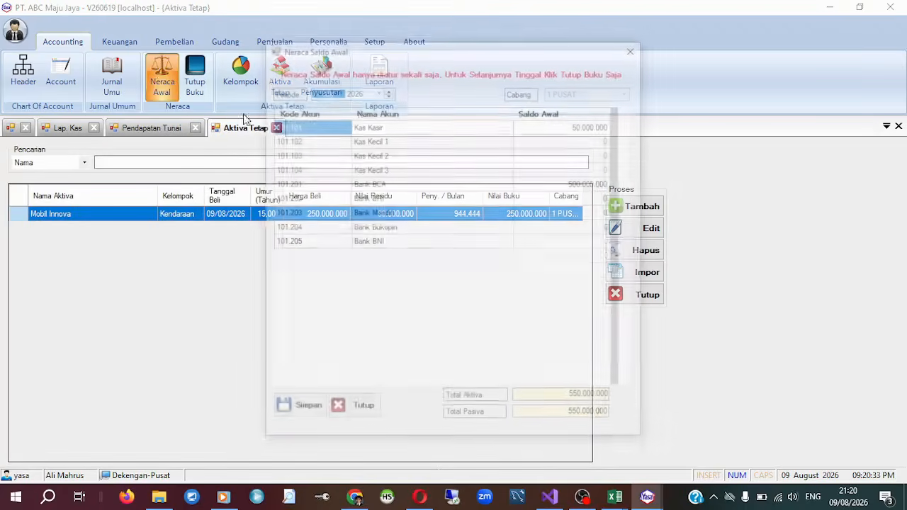
left_click(636, 46)
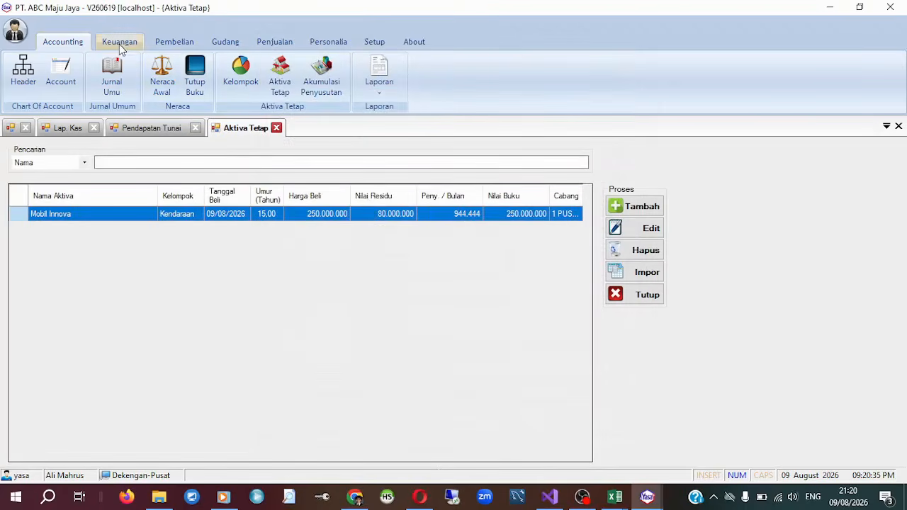
Start a new cash income entry (Pendapatan Tunai) for Kas Kasir with transaction type Penerimaan Lain.
left_click(119, 41)
left_click(112, 75)
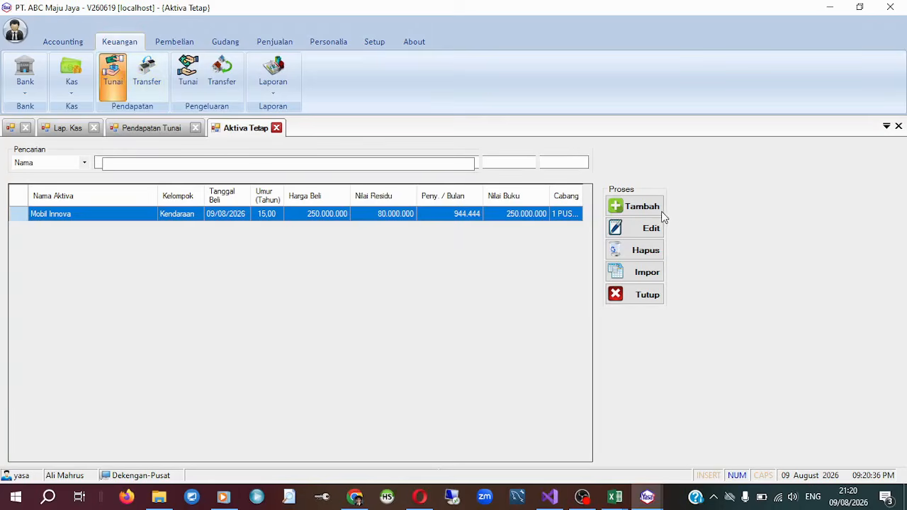
left_click(656, 208)
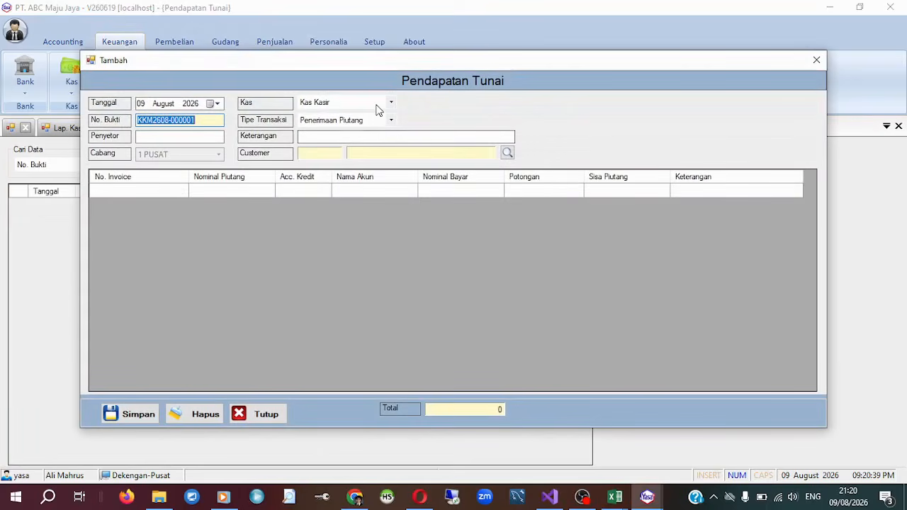
left_click(390, 121)
left_click(344, 141)
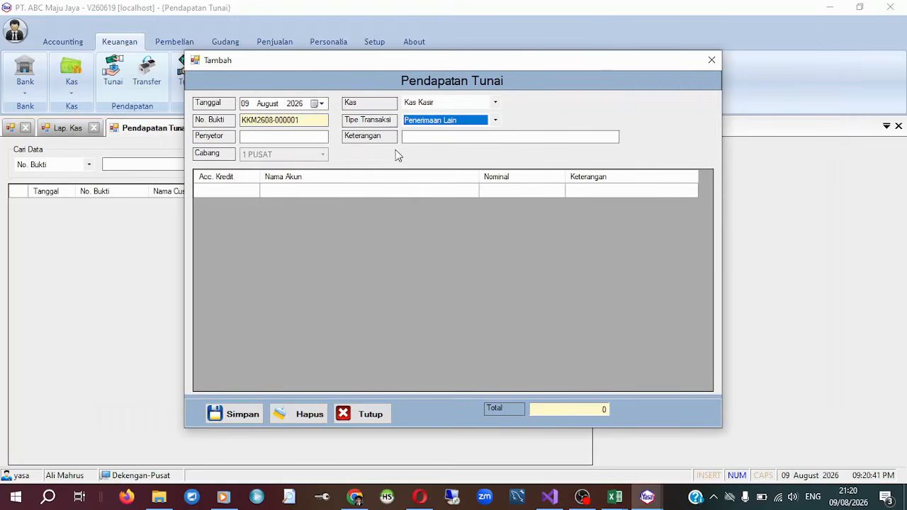
Add a credit line for account 300.101 Modal Usaha with a nominal of 50.000.000.
left_click(251, 194)
left_click(251, 191)
type("modal")
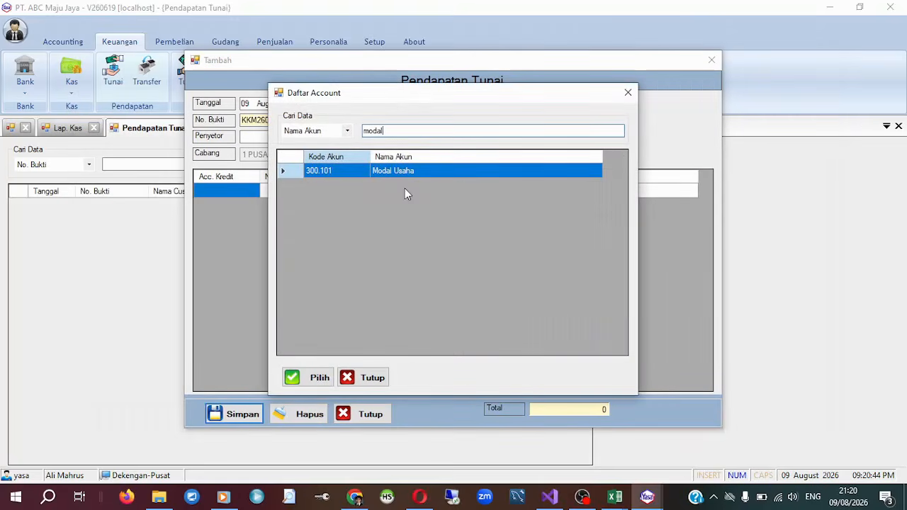
double_click(452, 173)
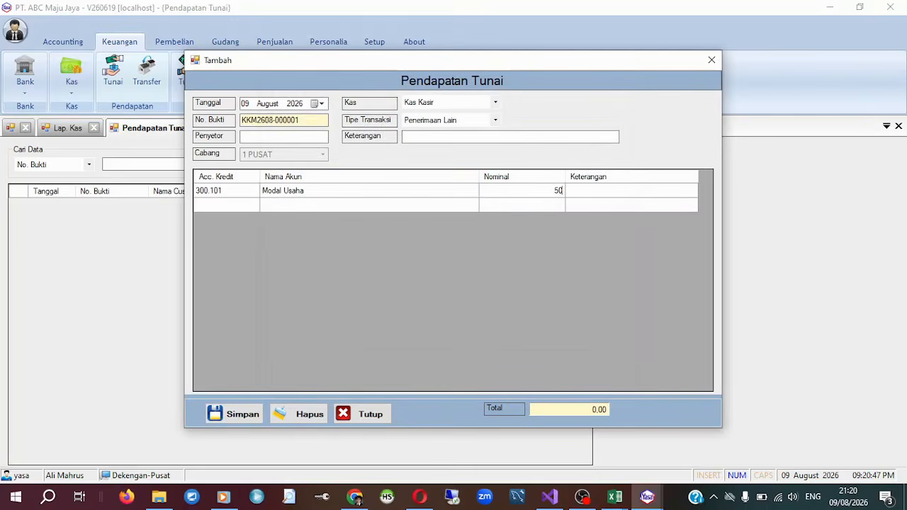
key("Return")
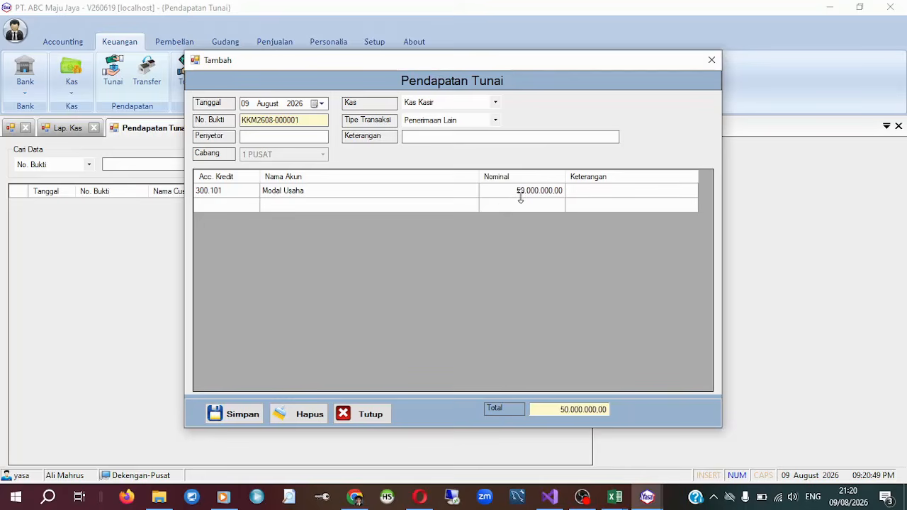
Set the cash income date to 09 July 2026 and save the entry.
left_click(270, 104)
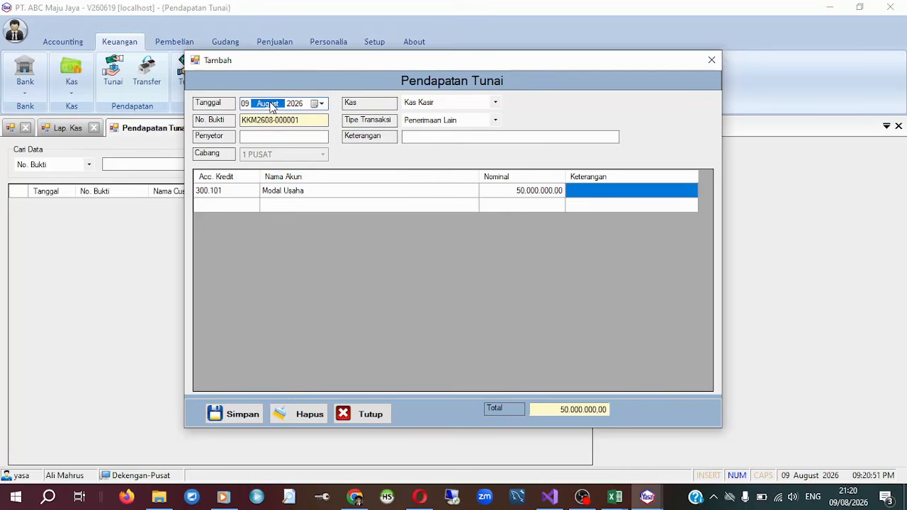
key("Down")
left_click(230, 414)
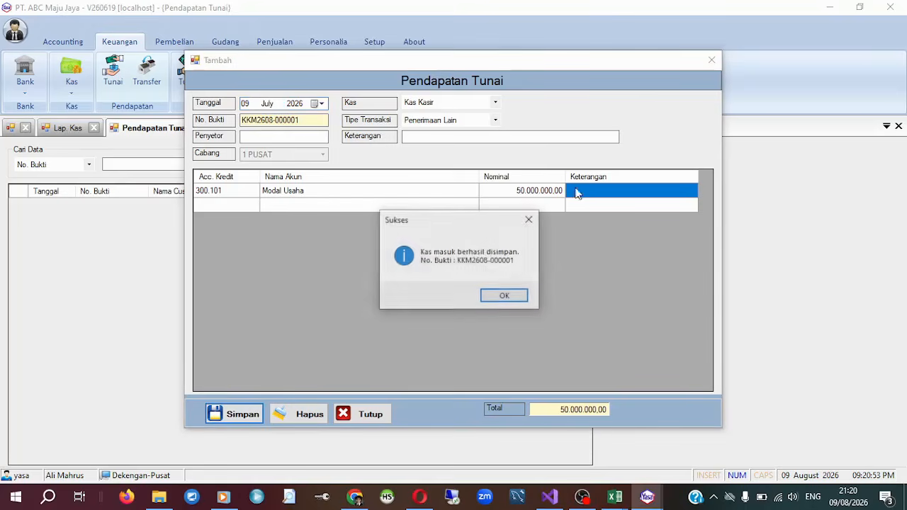
left_click(510, 300)
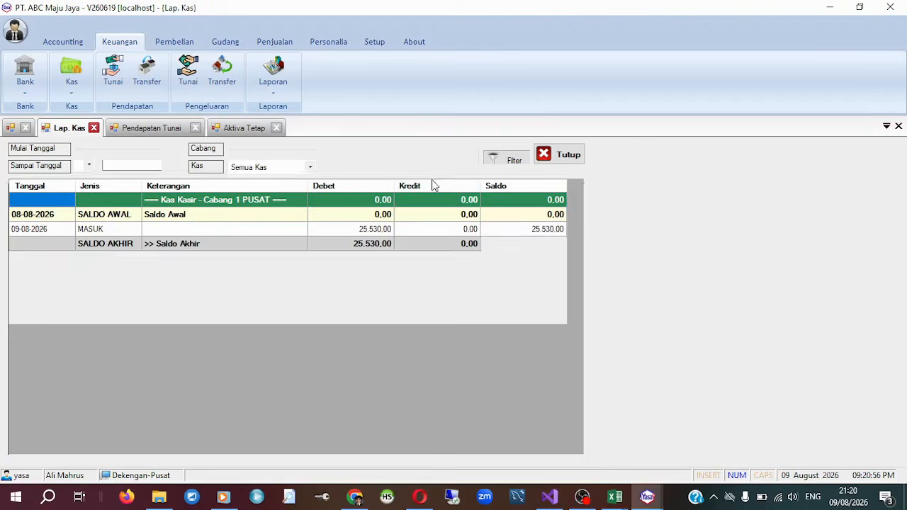
Refresh the cash report and compare Kas Kasir's opening balance with the balance after the incoming cash line.
left_click(522, 157)
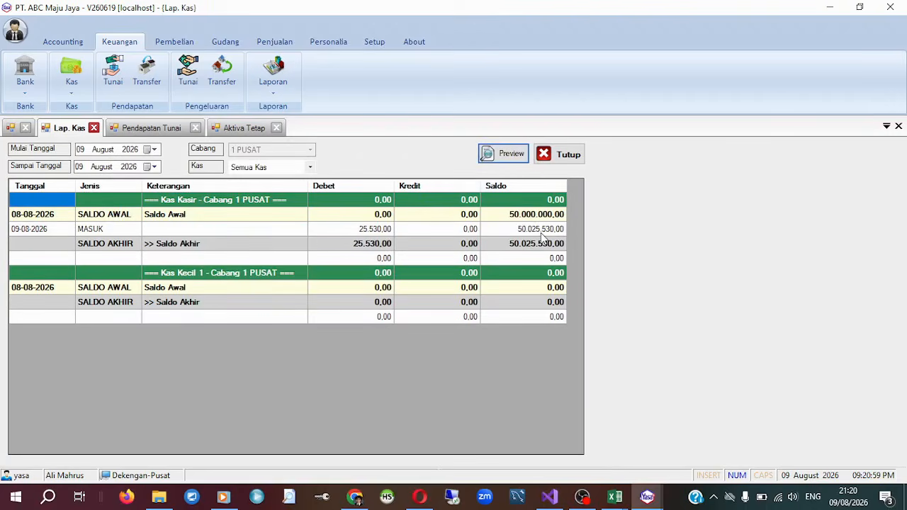
left_click(542, 231)
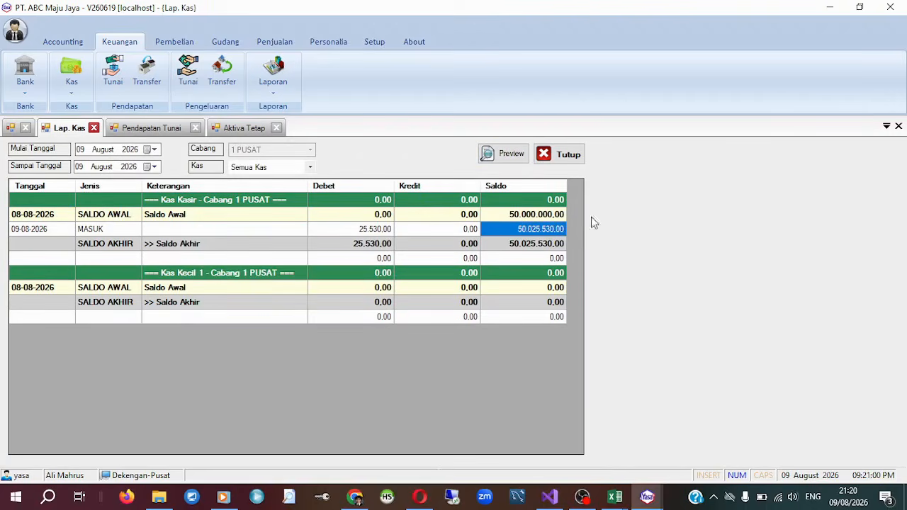
left_click(539, 215)
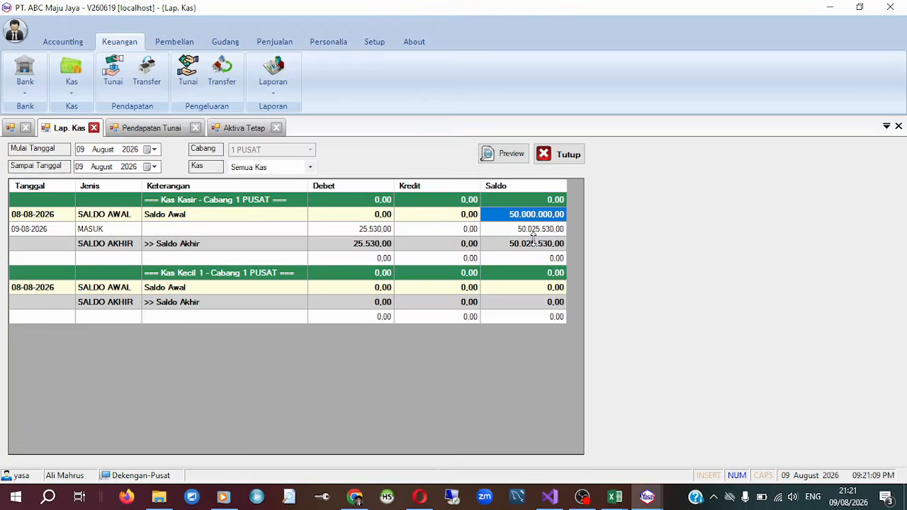
left_click(558, 231)
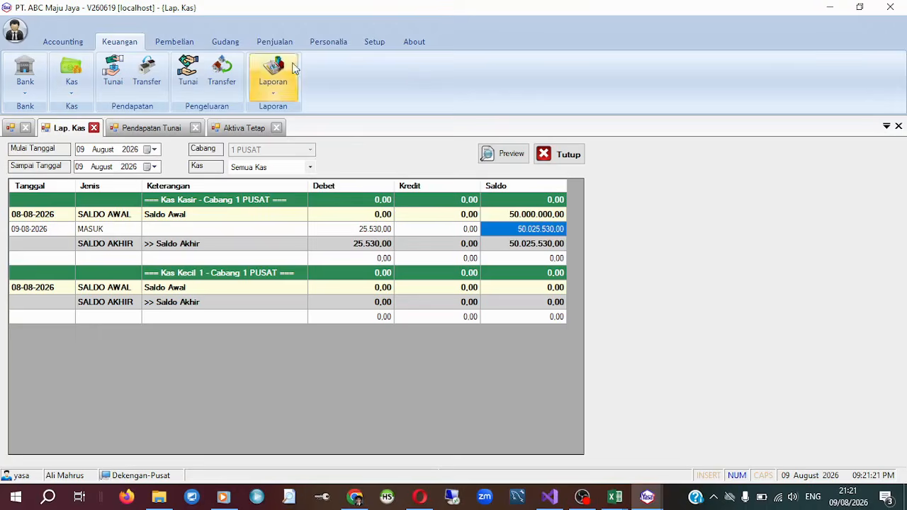
Generate the general journal report (Laporan Jurnal Umum) for branch 1 PUSAT on 09 August 2026.
left_click(62, 41)
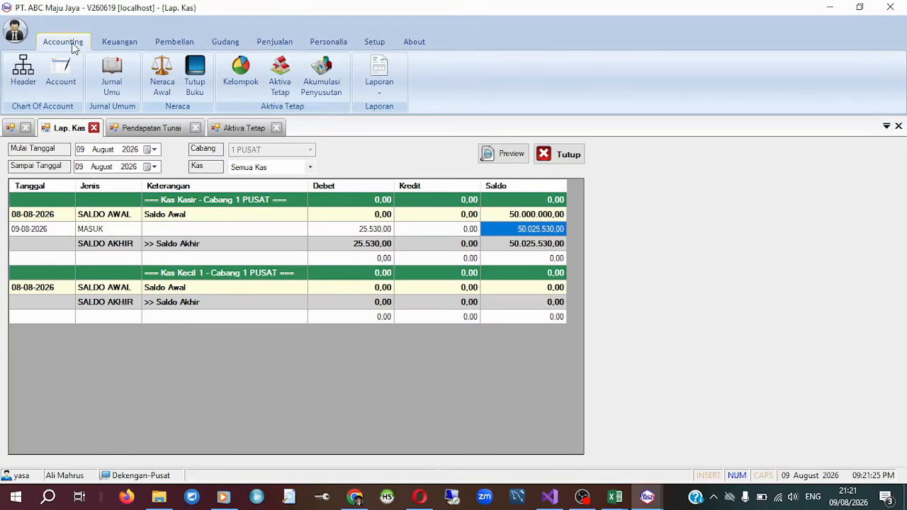
left_click(399, 95)
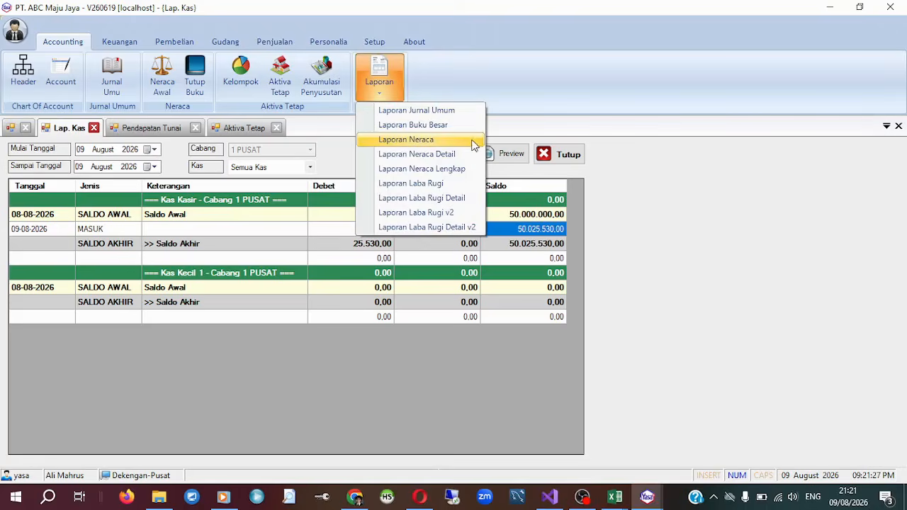
left_click(474, 114)
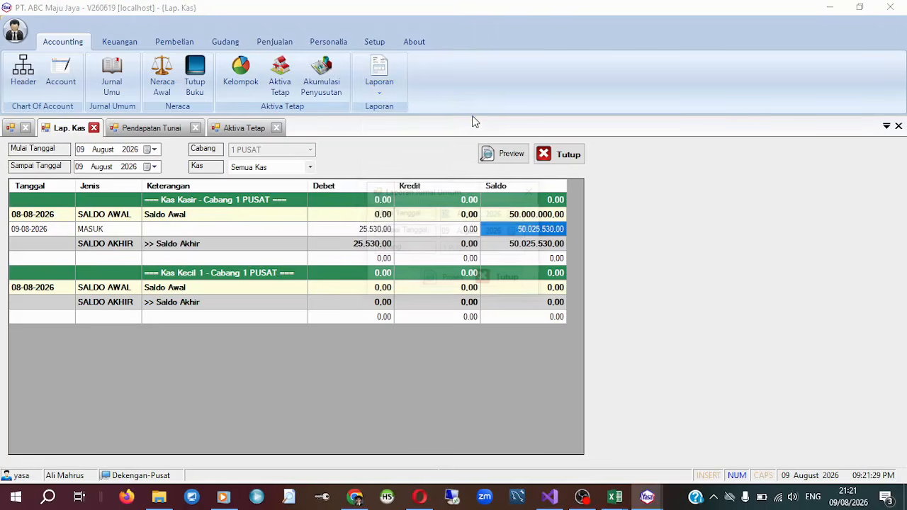
left_click(430, 279)
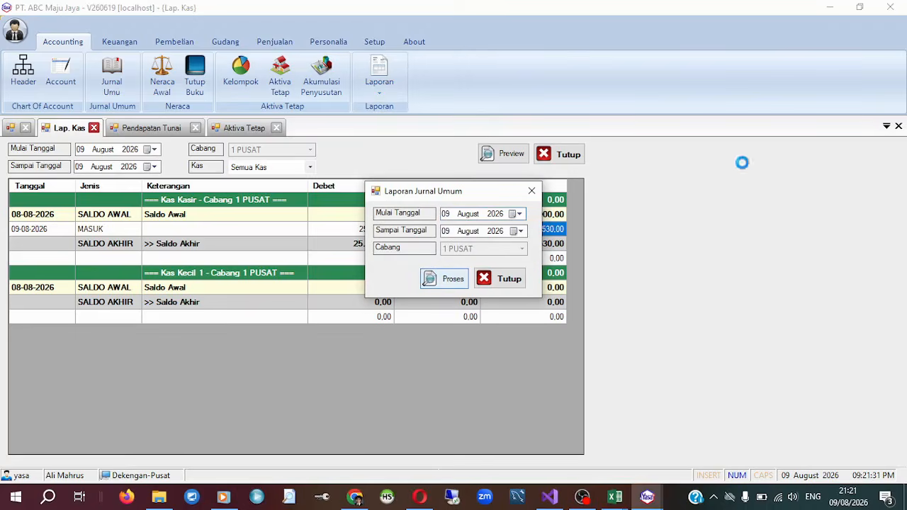
Review the sale's journal entries across both report pages, examining the Harga Pokok Penjualan debit with the ribbon collapsed.
scroll(362, 269, "down", 5)
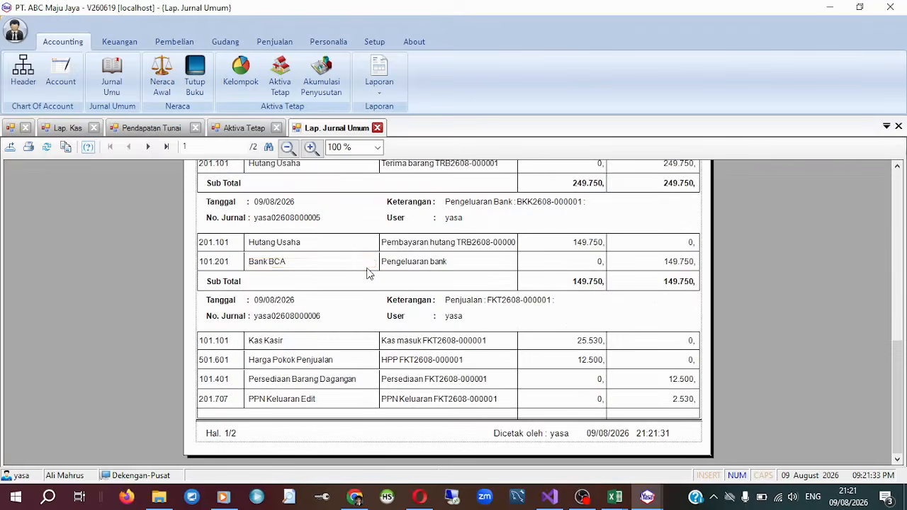
left_click(148, 147)
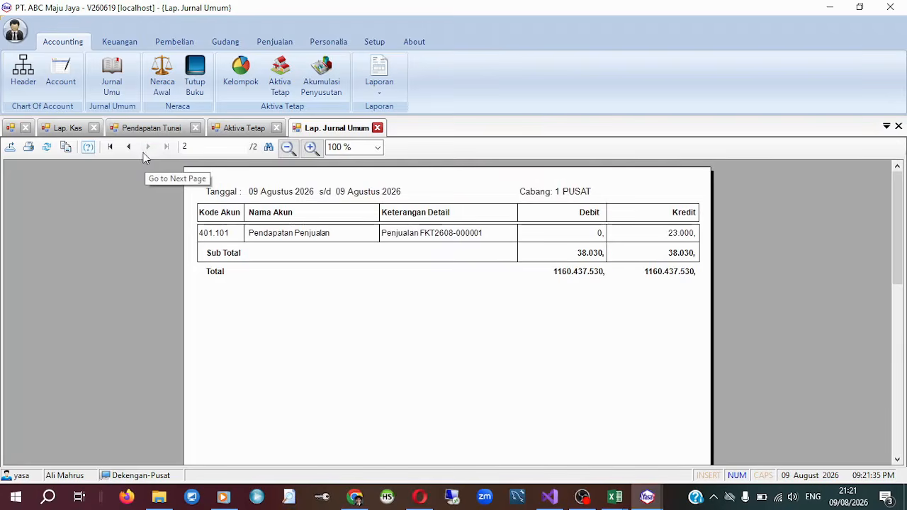
left_click(129, 147)
scroll(549, 365, "down", 5)
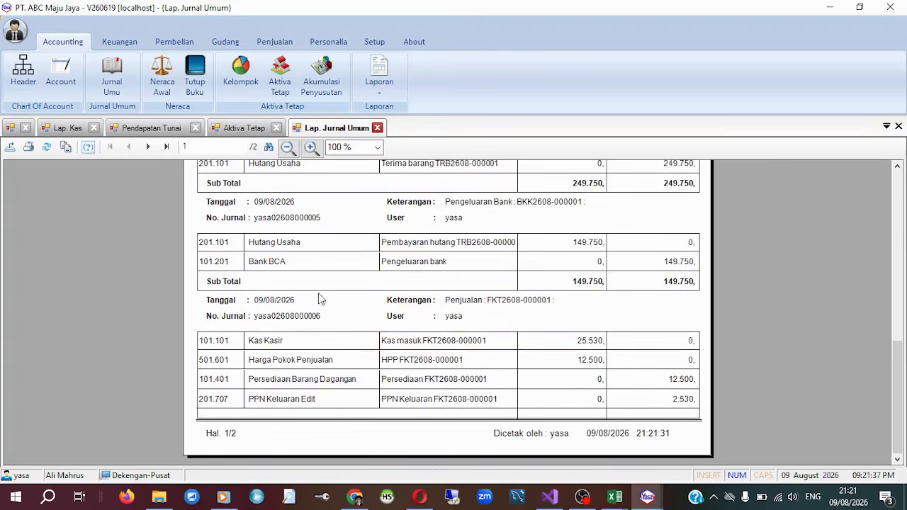
double_click(67, 42)
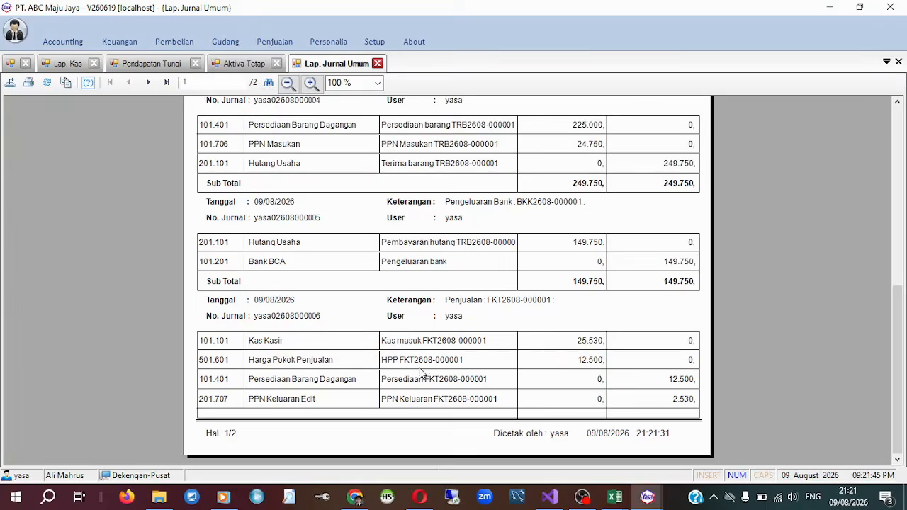
left_click(588, 363)
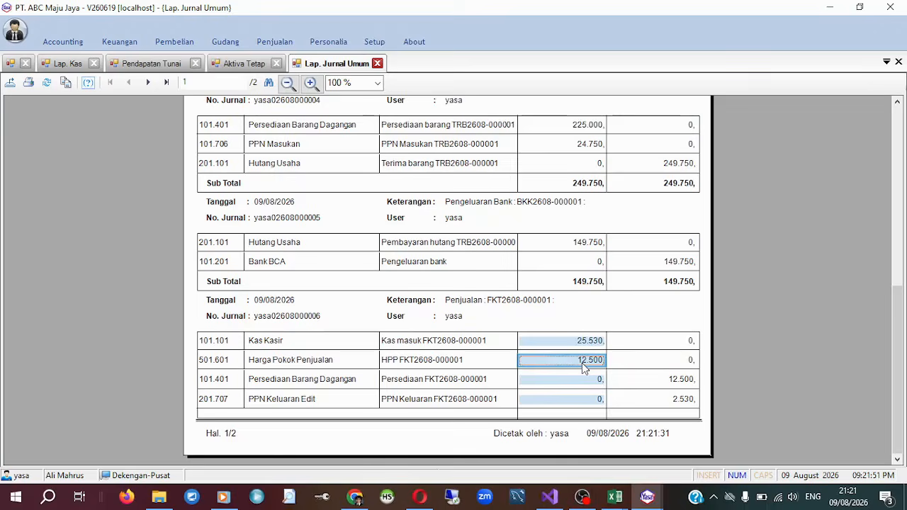
Generate the stock report (Laporan Stok) for all stock in all warehouses of branch 1 PUSAT.
left_click(226, 41)
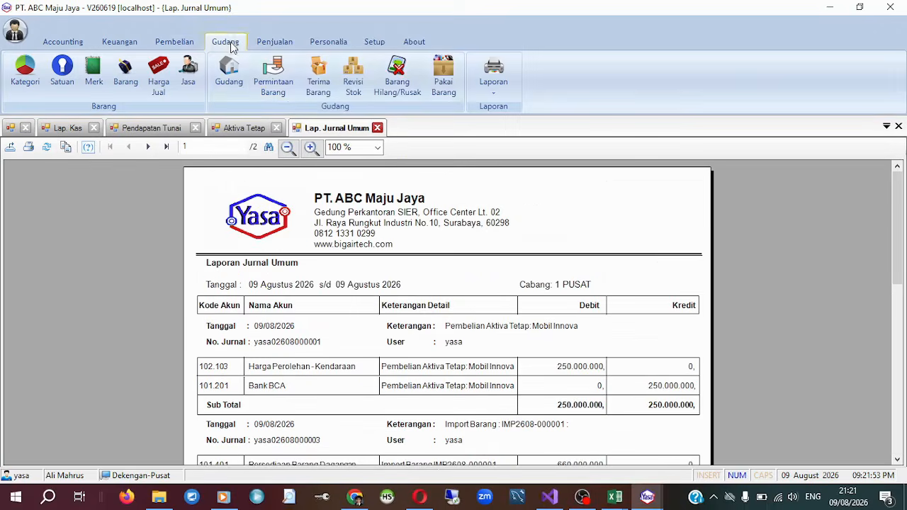
left_click(493, 79)
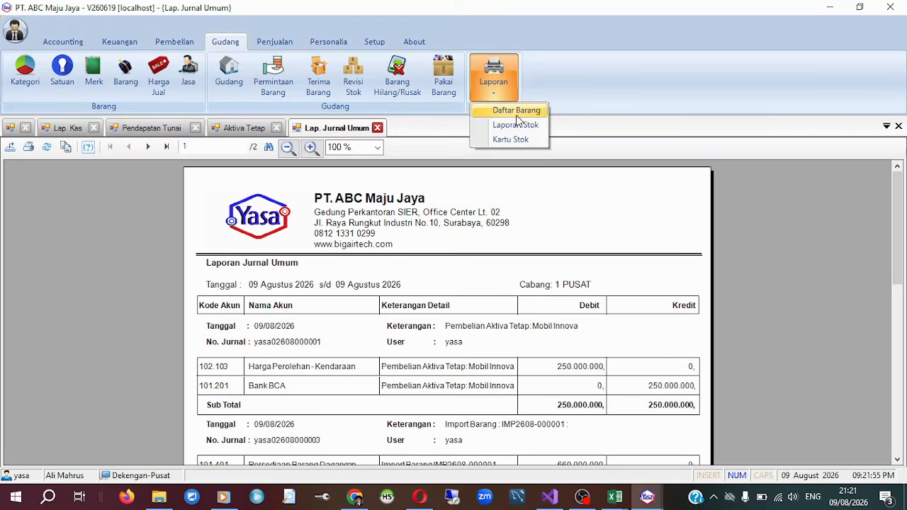
left_click(536, 125)
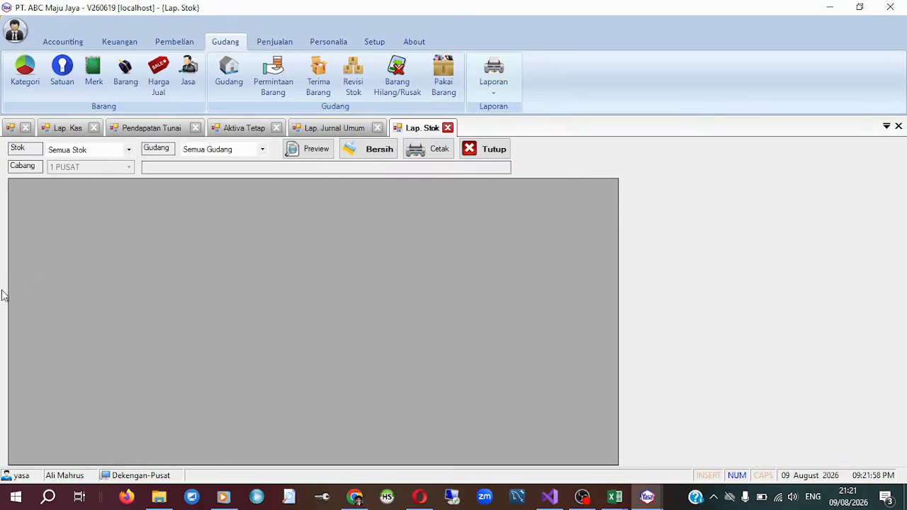
left_click(384, 167)
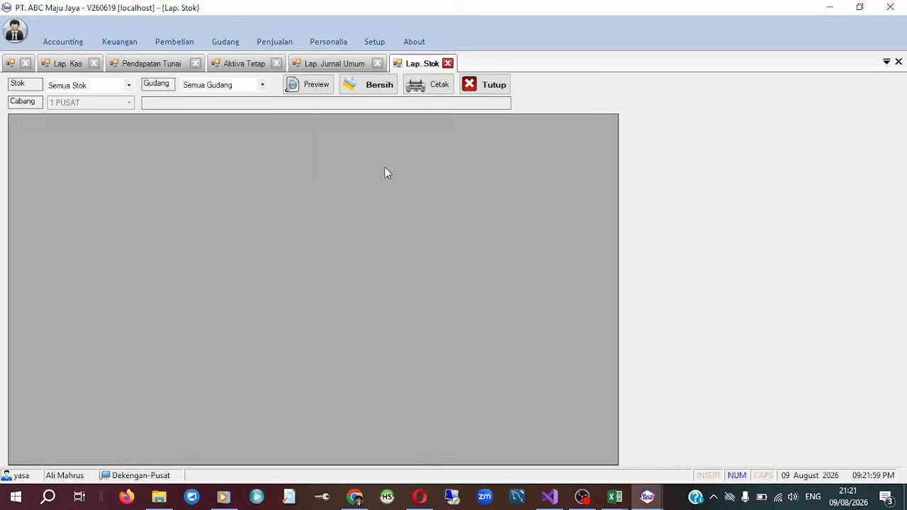
left_click(305, 86)
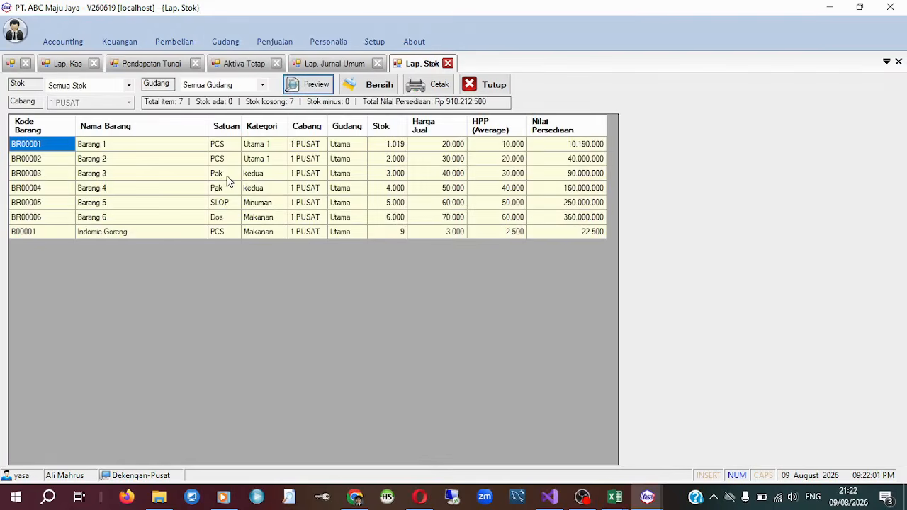
Compare the average cost (HPP) of Barang 1 and Indomie Goreng in the stock report.
left_click(151, 146)
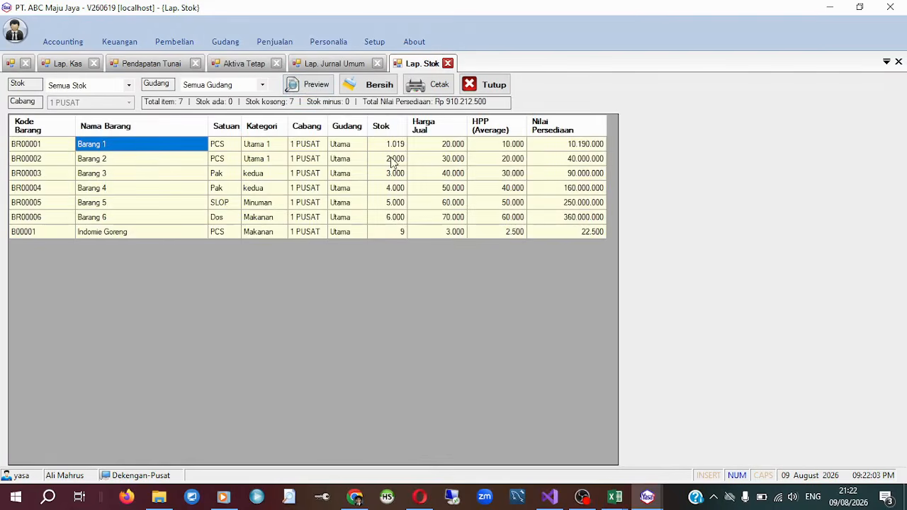
left_click(505, 145)
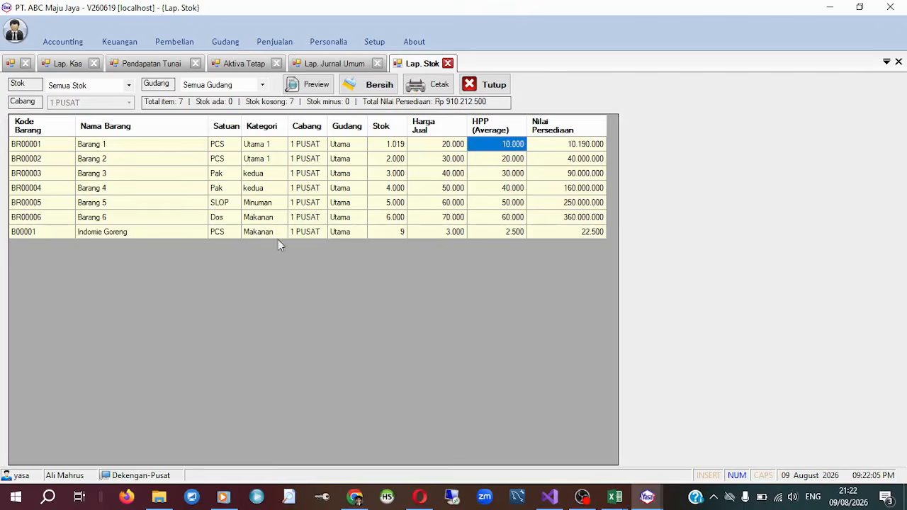
left_click(159, 232)
left_click(508, 232)
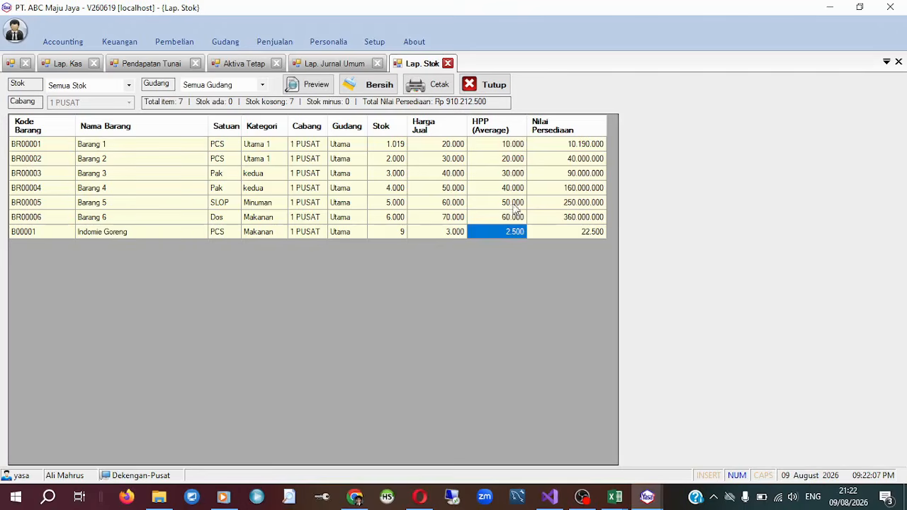
left_click(515, 148, "ctrl")
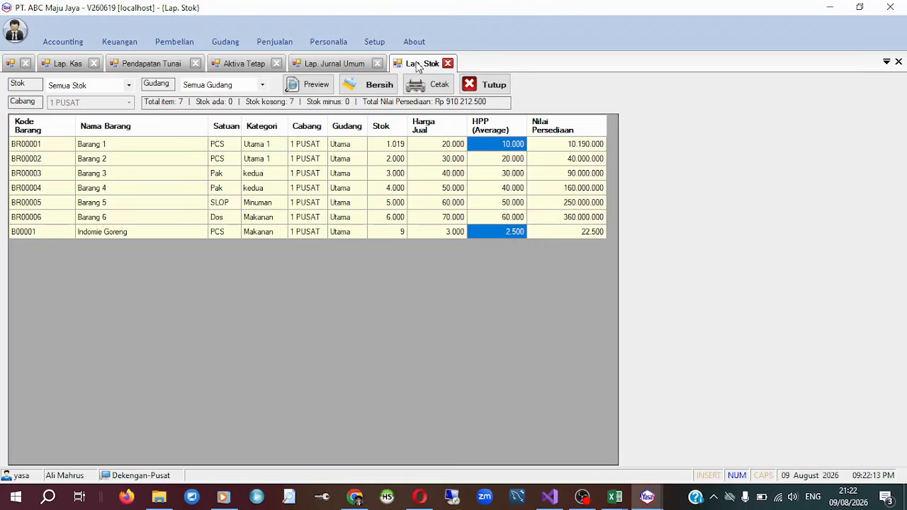
Return to the general journal report and check the sale's Harga Pokok Penjualan debit against the items' average costs.
left_click(333, 63)
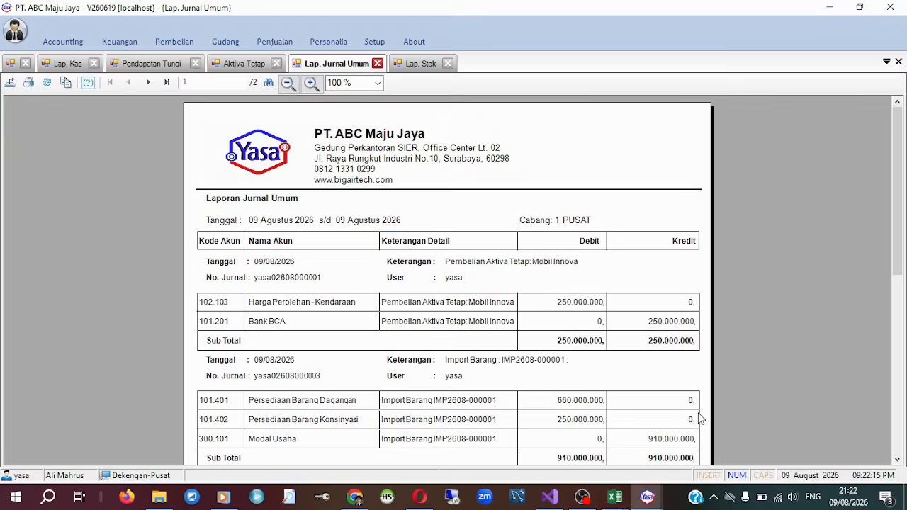
scroll(700, 416, "down", 5)
scroll(700, 416, "down", 3)
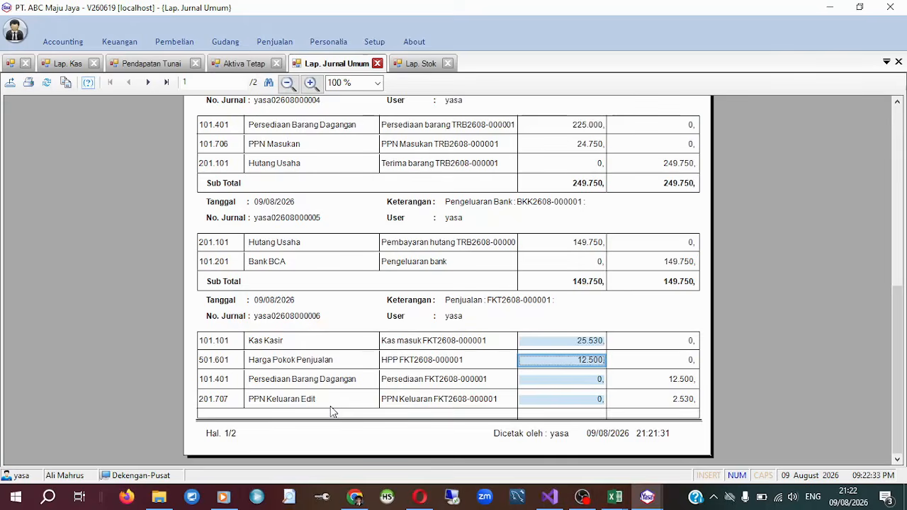
Search the chart of accounts by account name for "ppn" to find the sale's PPN Keluaran account.
left_click(312, 402)
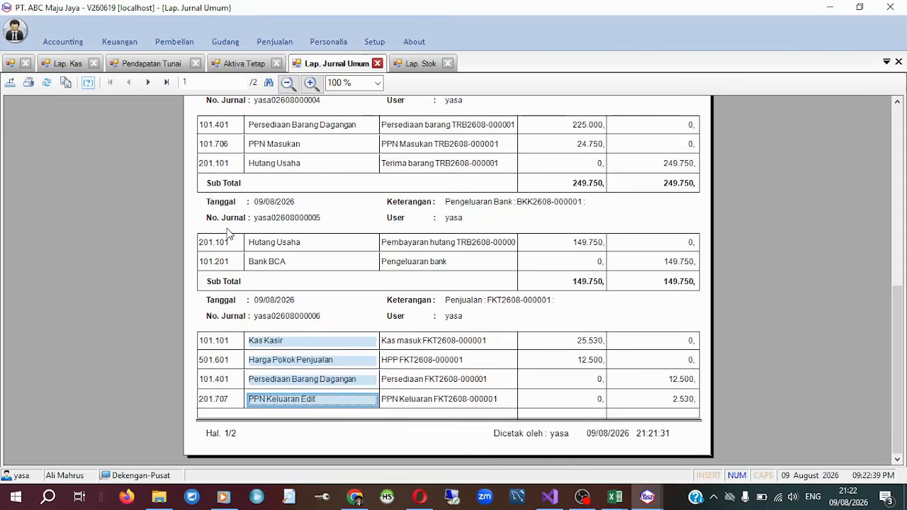
left_click(65, 39)
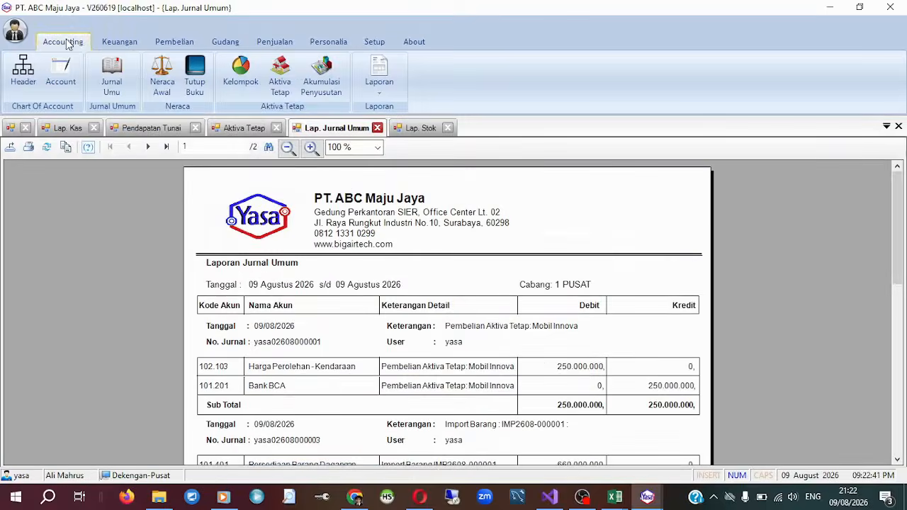
left_click(66, 80)
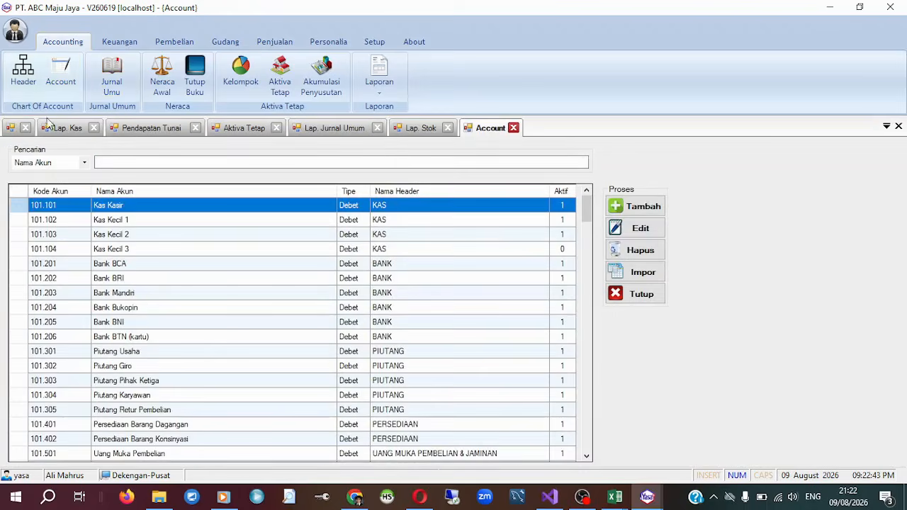
left_click(146, 172)
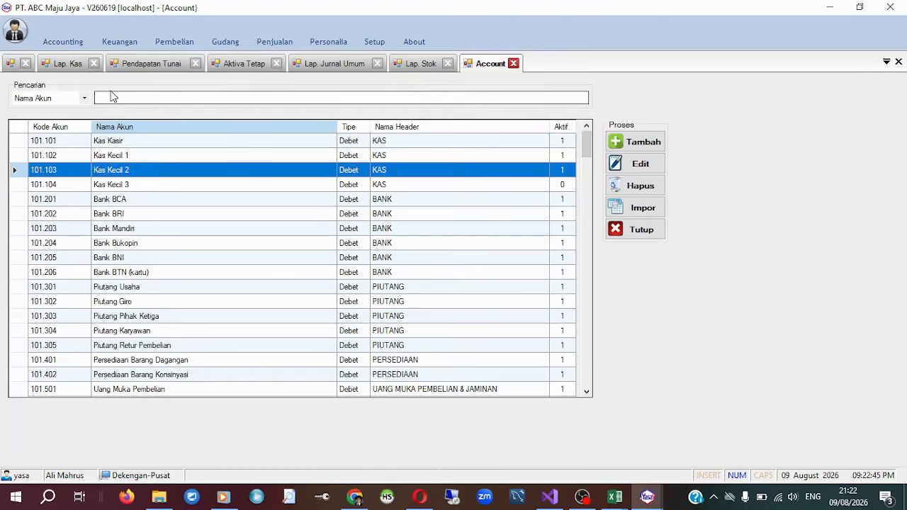
type("ppn")
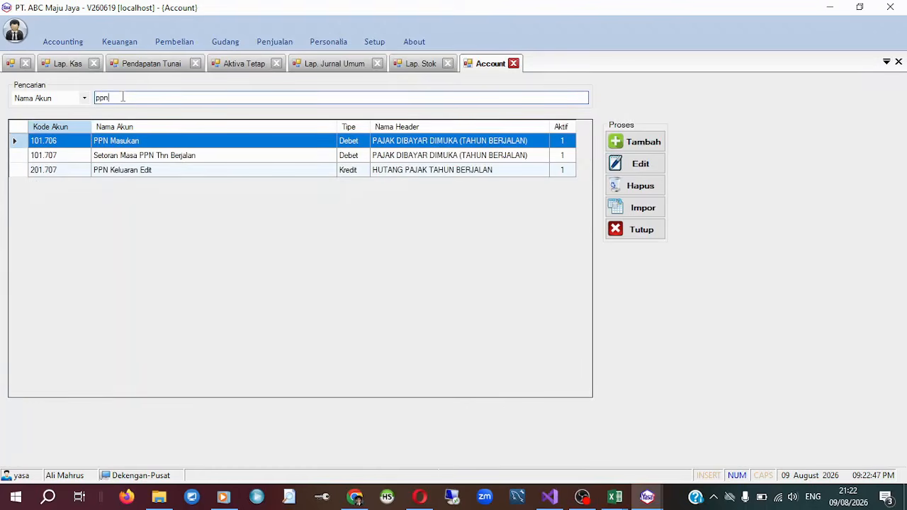
Rename account 201.707 to "PPN Keluaran" and save the change.
left_click(169, 173)
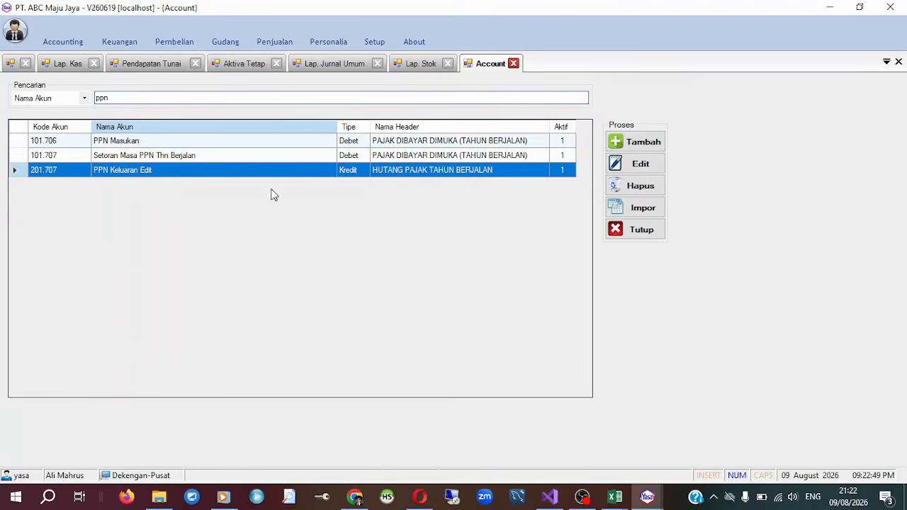
left_click(638, 166)
left_click(462, 241)
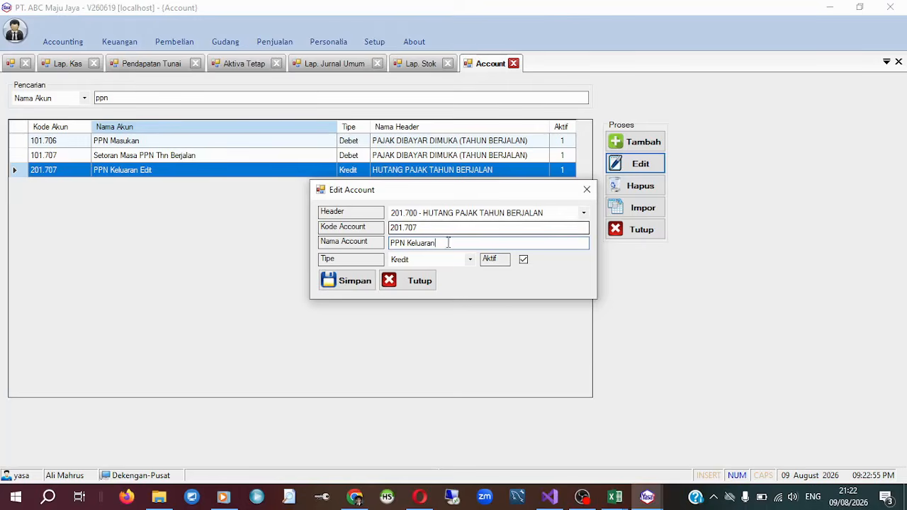
left_click(374, 282)
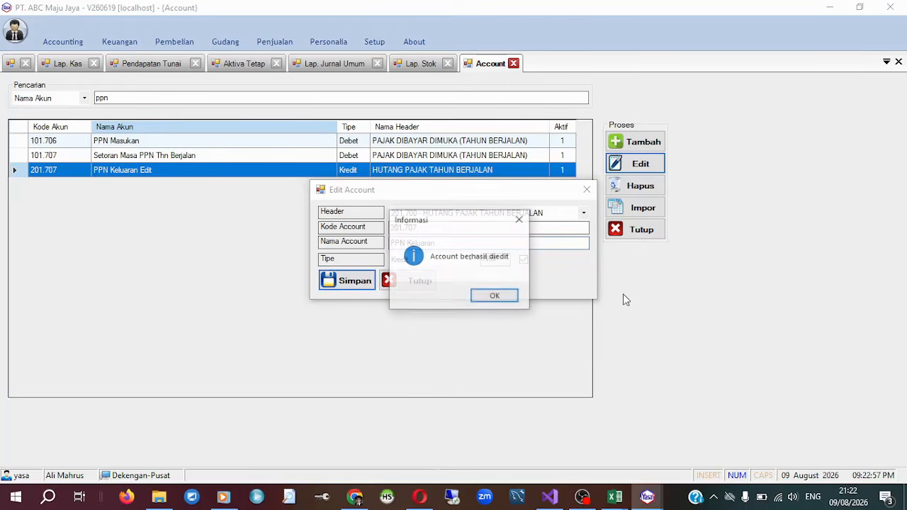
left_click(513, 299)
Close all open pages while staying in the application, and generate the general journal report for 09 August 2026 at branch 1 PUSAT.
left_click(890, 7)
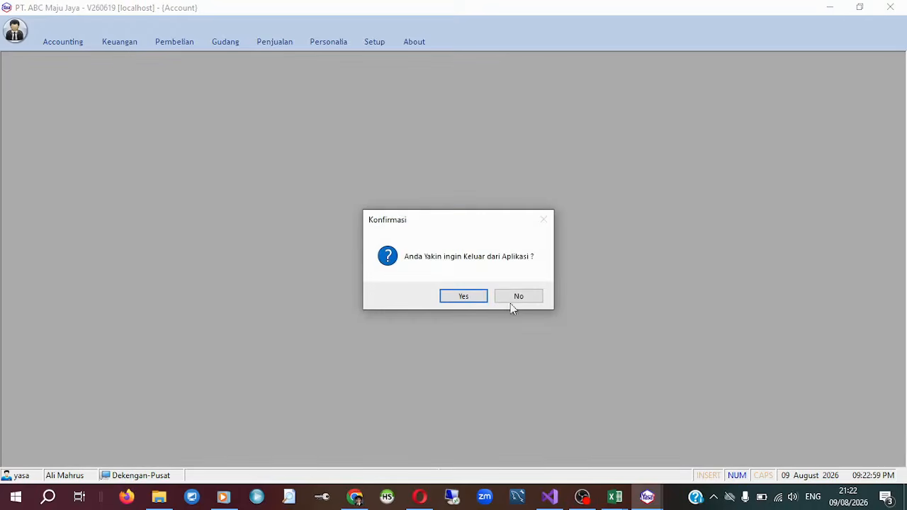
left_click(464, 296)
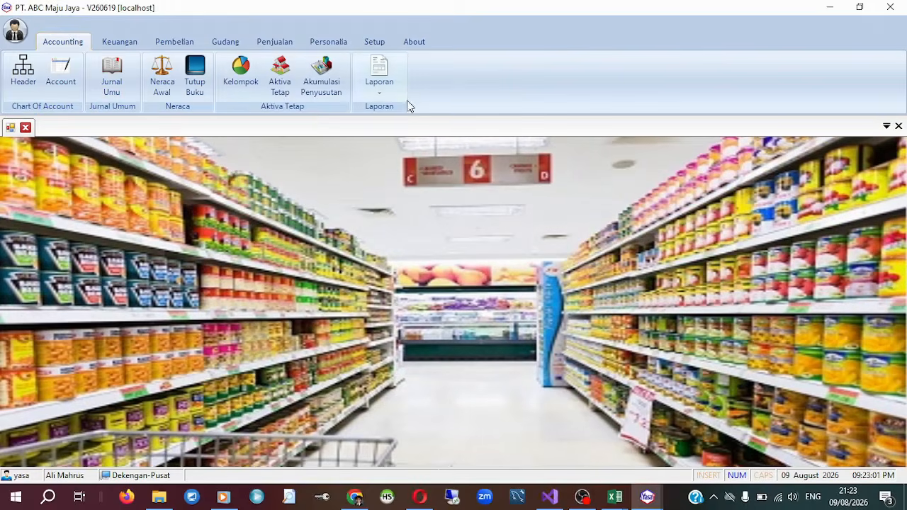
left_click(380, 79)
left_click(434, 111)
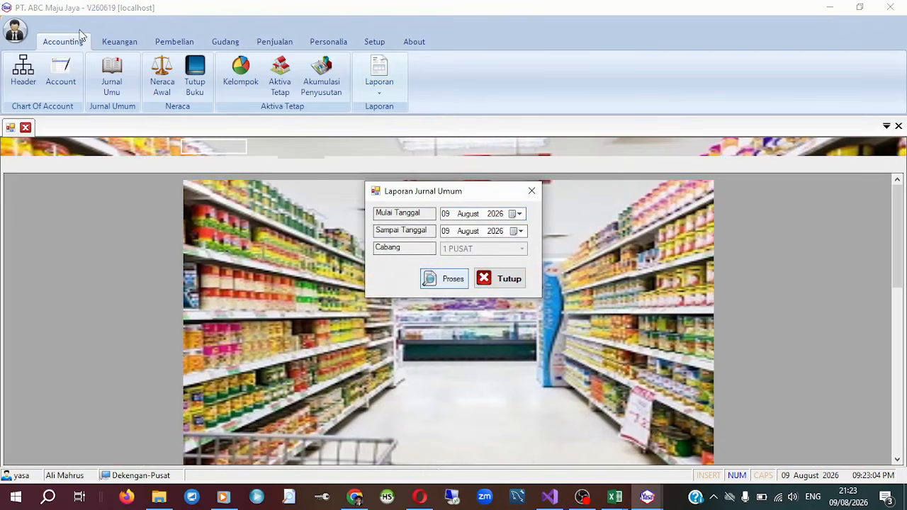
Review the sale's journal entries on both pages of the regenerated general journal, including the PPN Keluaran and Pendapatan Penjualan lines.
scroll(255, 220, "down", 5)
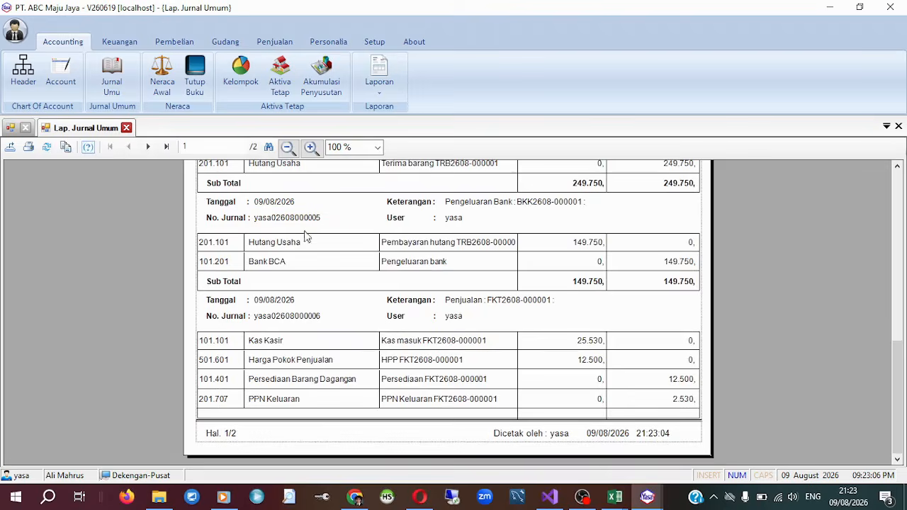
double_click(69, 41)
scroll(443, 334, "down", 5)
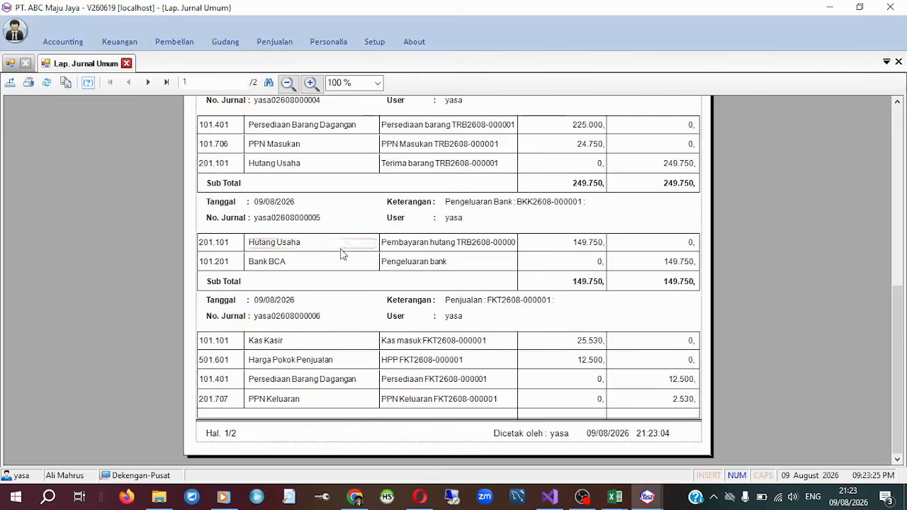
left_click(149, 82)
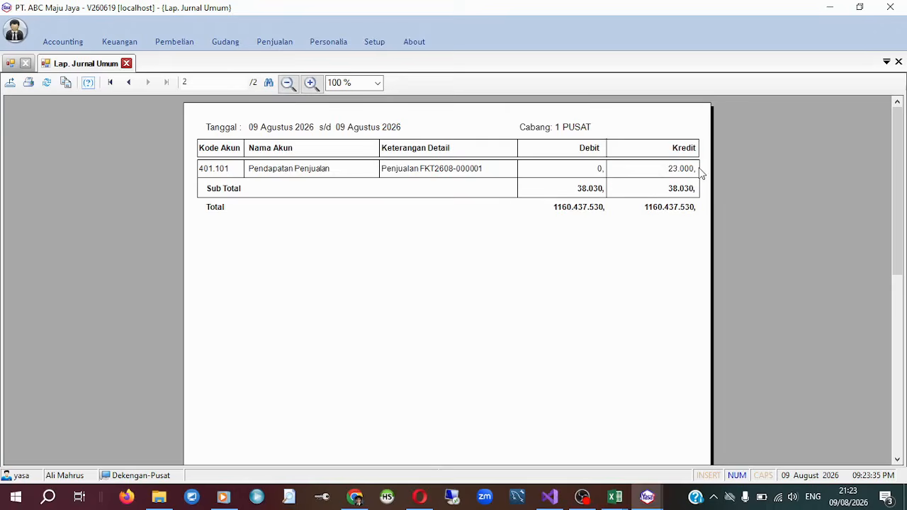
left_click(128, 83)
scroll(420, 429, "down", 10)
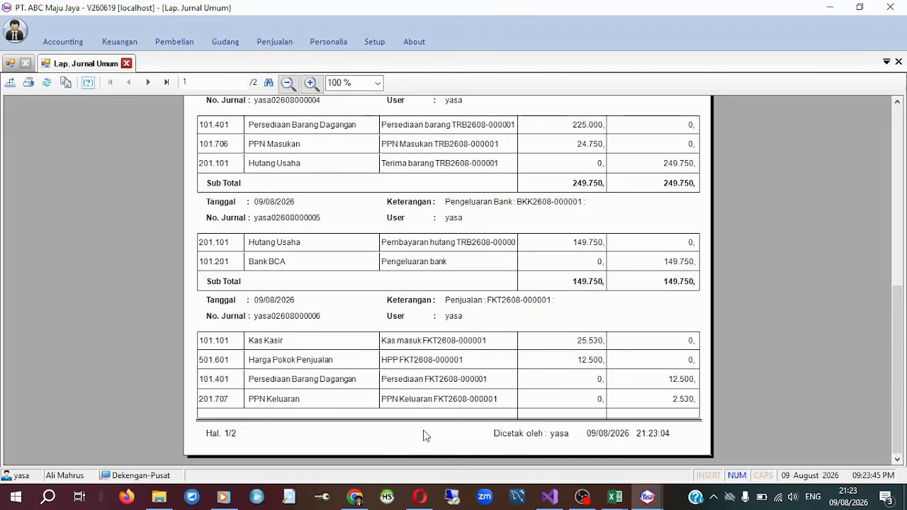
scroll(504, 401, "up", 10)
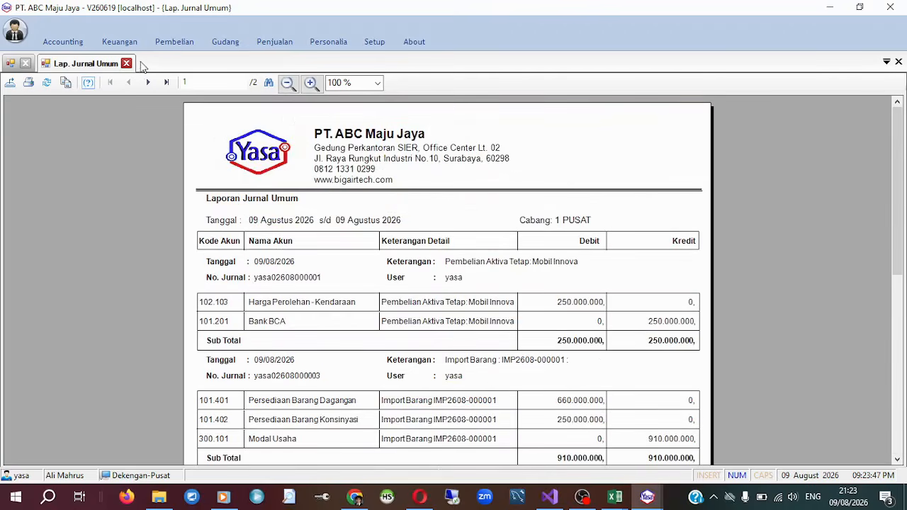
left_click(80, 46)
left_click(272, 42)
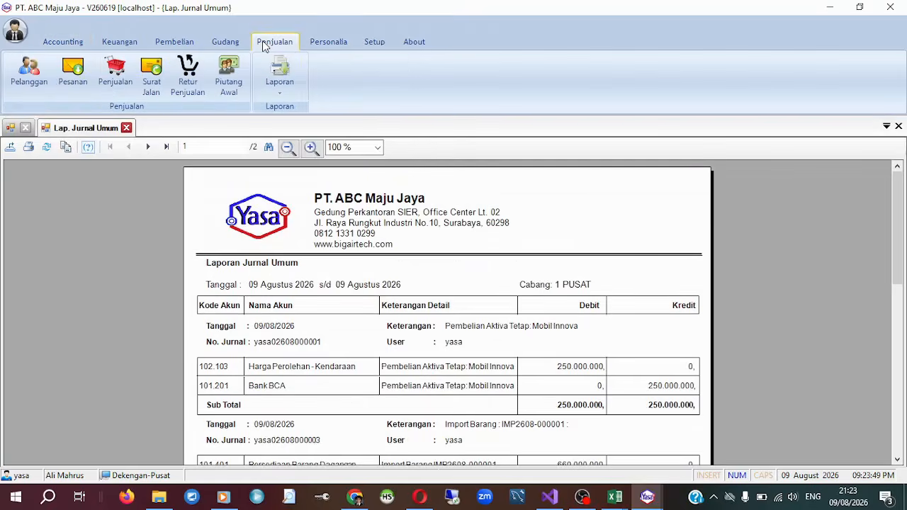
left_click(331, 44)
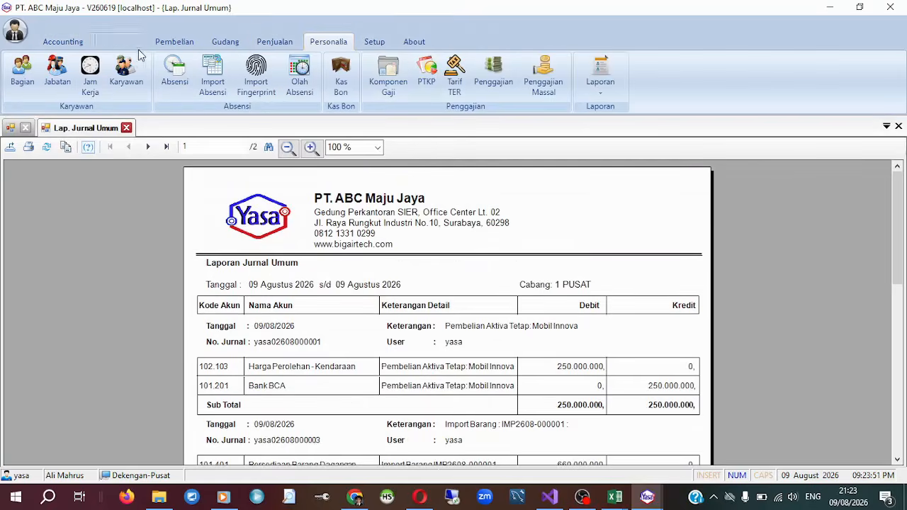
left_click(182, 43)
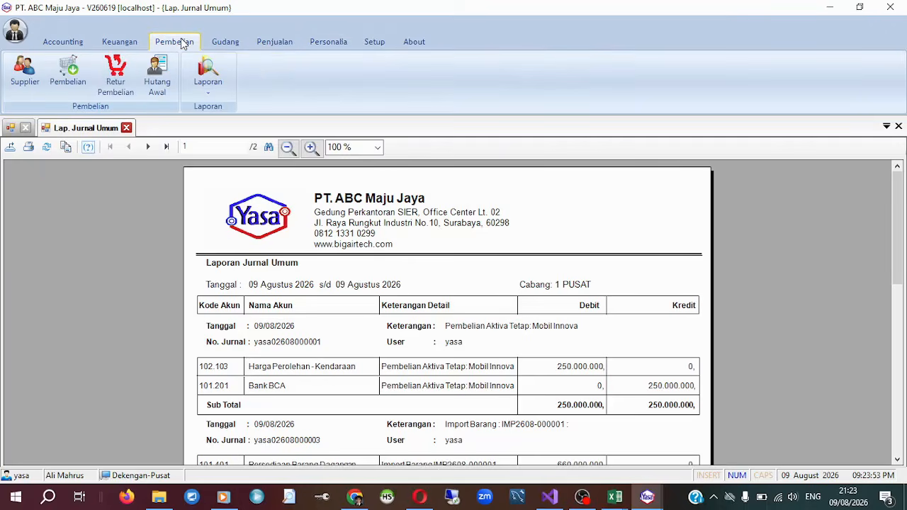
left_click(326, 42)
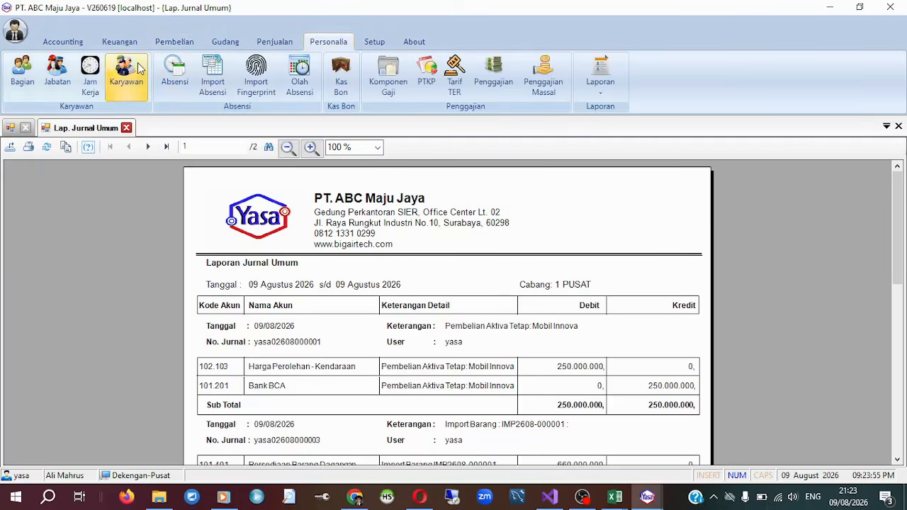
left_click(125, 44)
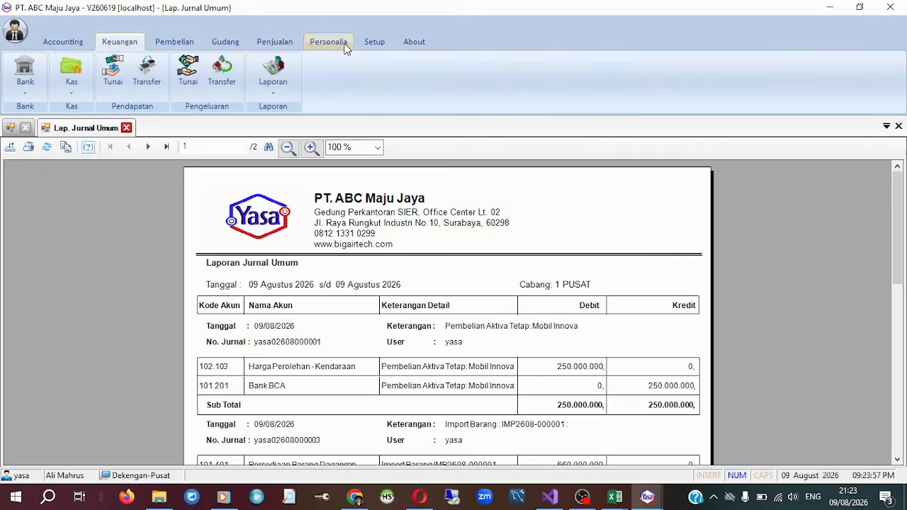
left_click(346, 47)
Open the Master Bank list, look over the registered banks, and close it.
left_click(120, 42)
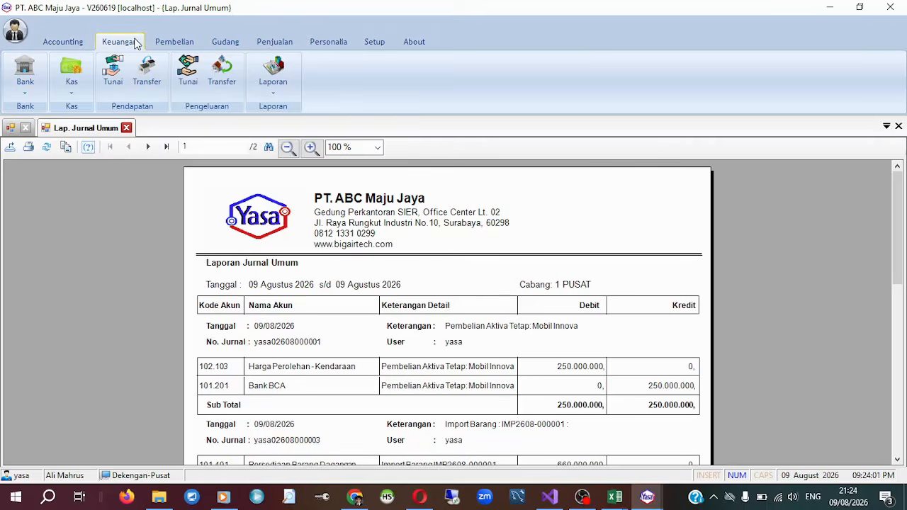
left_click(33, 96)
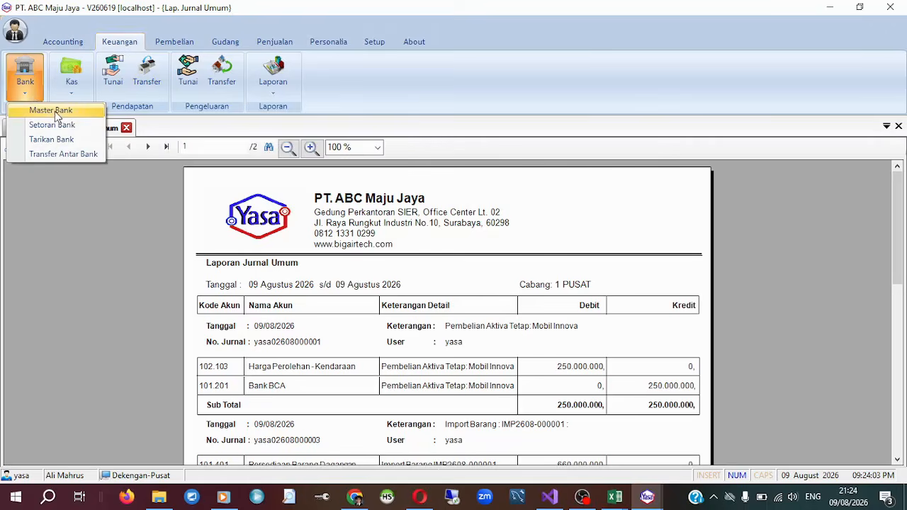
left_click(57, 113)
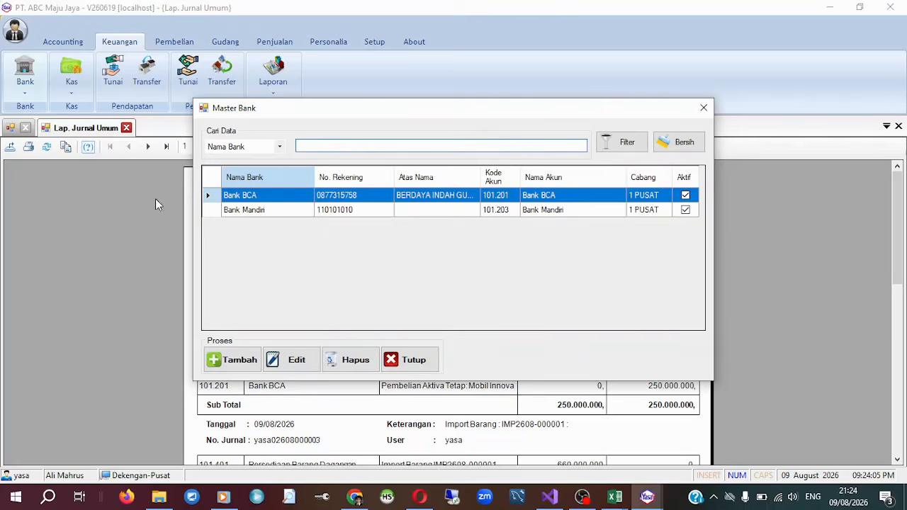
left_click(424, 364)
Open the Setoran Bank, Tarikan Bank and Transfer Antar Bank record lists one after another to view them.
left_click(27, 84)
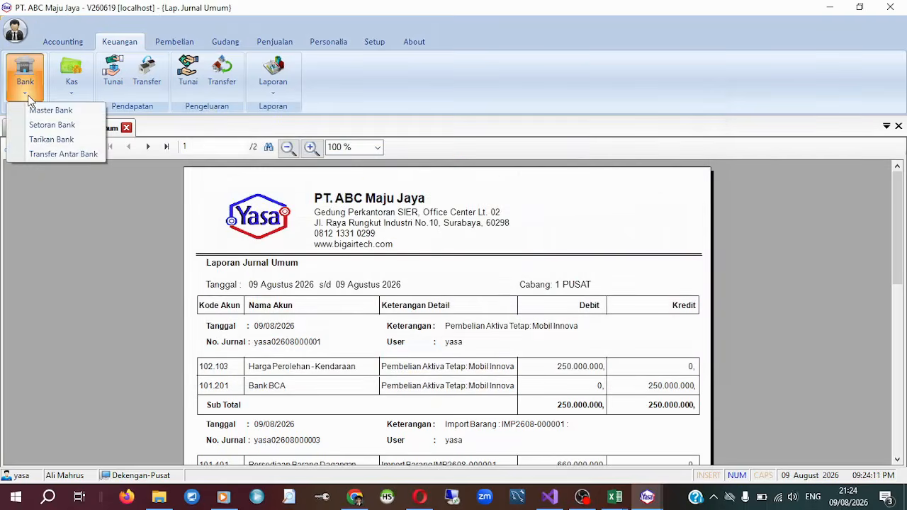
left_click(51, 126)
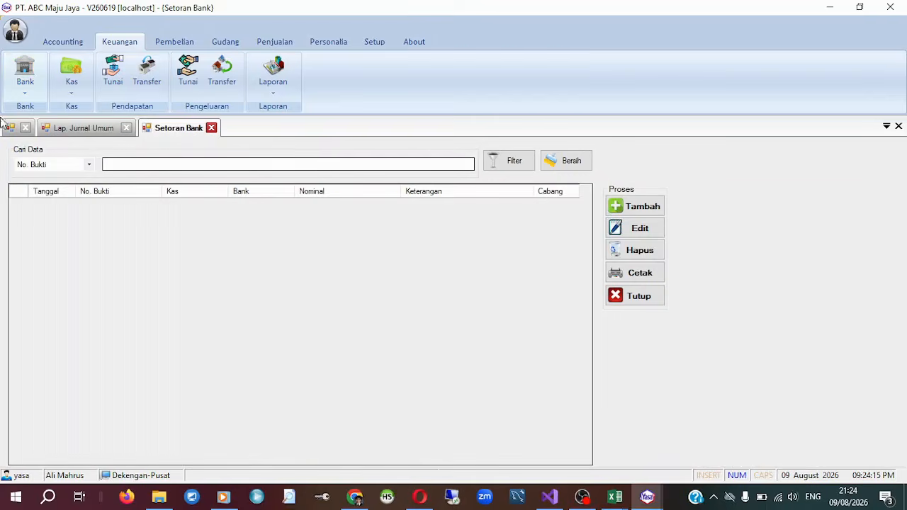
left_click(18, 91)
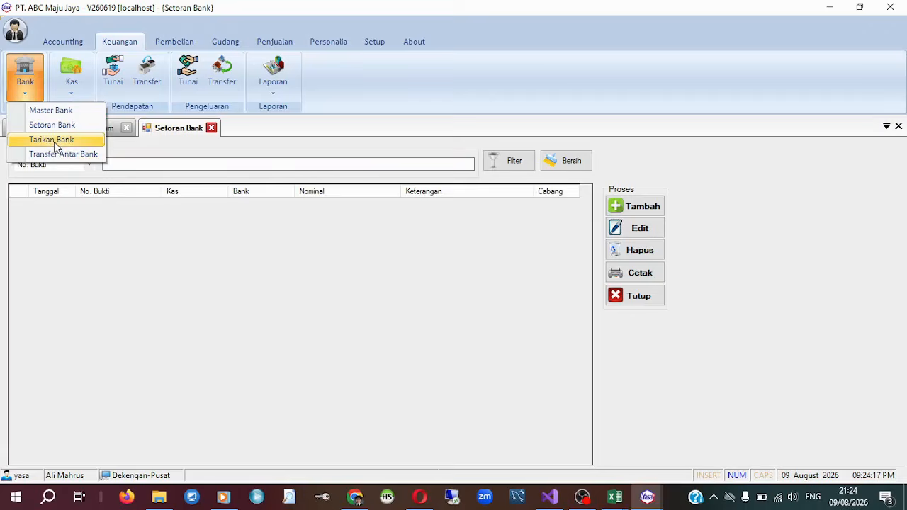
left_click(54, 142)
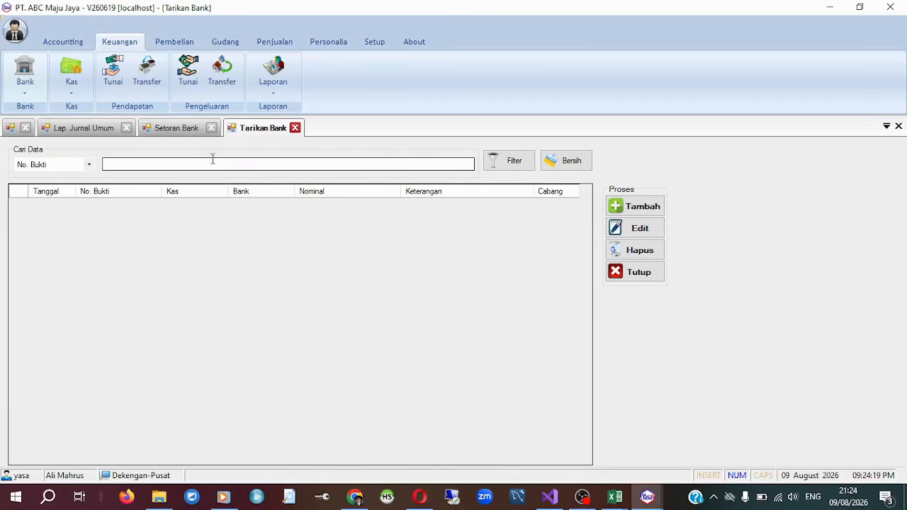
left_click(32, 96)
left_click(71, 164)
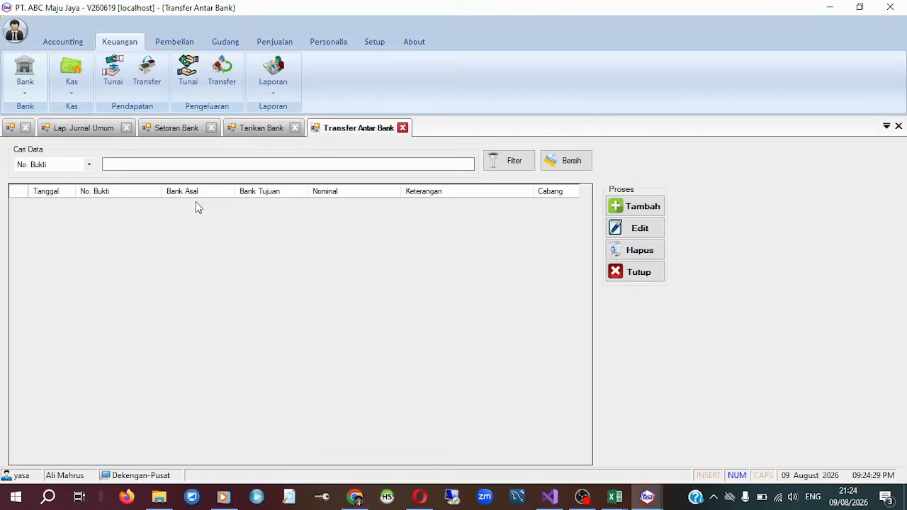
Start a new inter-bank transfer with Bank BCA as the source bank and Bank Mandiri as the destination bank.
left_click(658, 210)
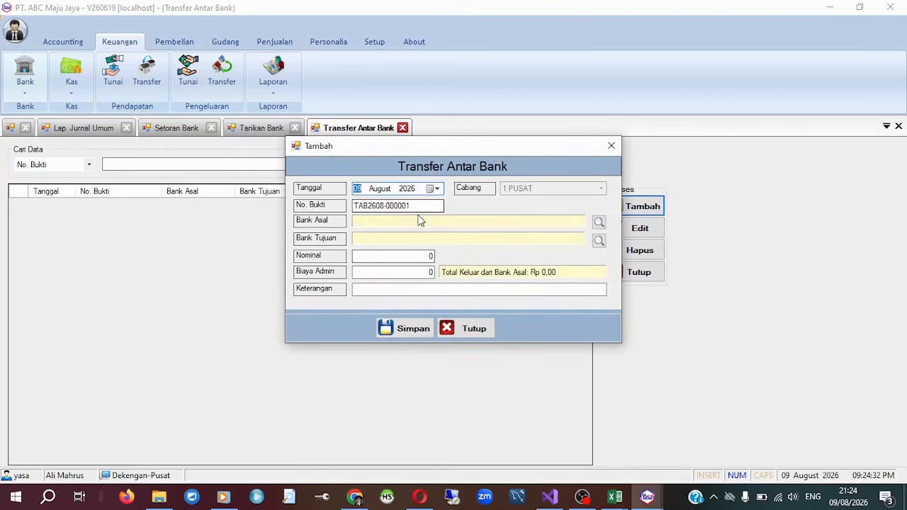
left_click(599, 222)
double_click(376, 162)
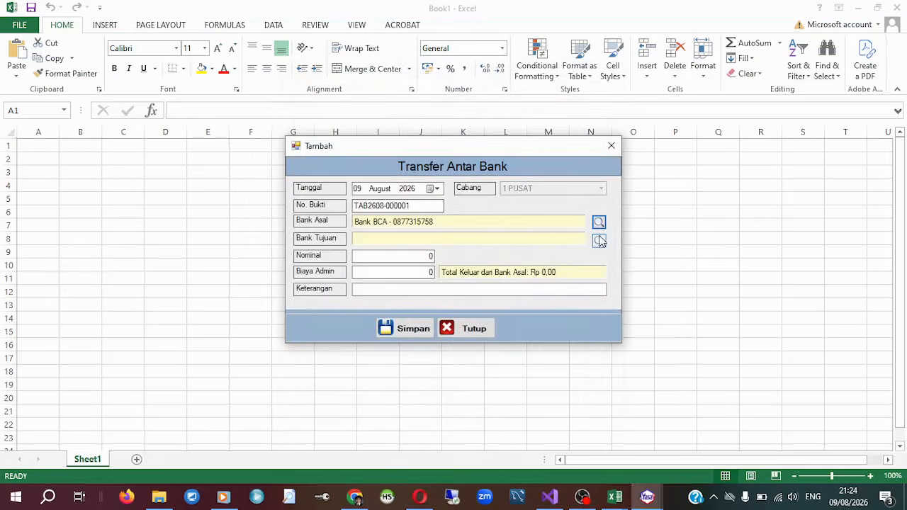
left_click(600, 237)
left_click(403, 173)
double_click(403, 175)
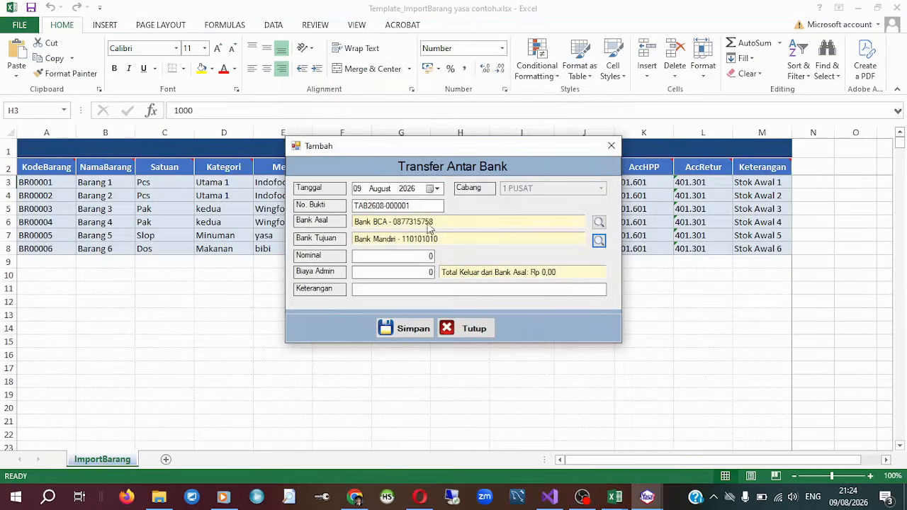
Return from Excel to the inter-bank transfer form, go through its amount, admin fee and description fields, and discard the entry.
left_click(674, 233)
left_click(648, 498)
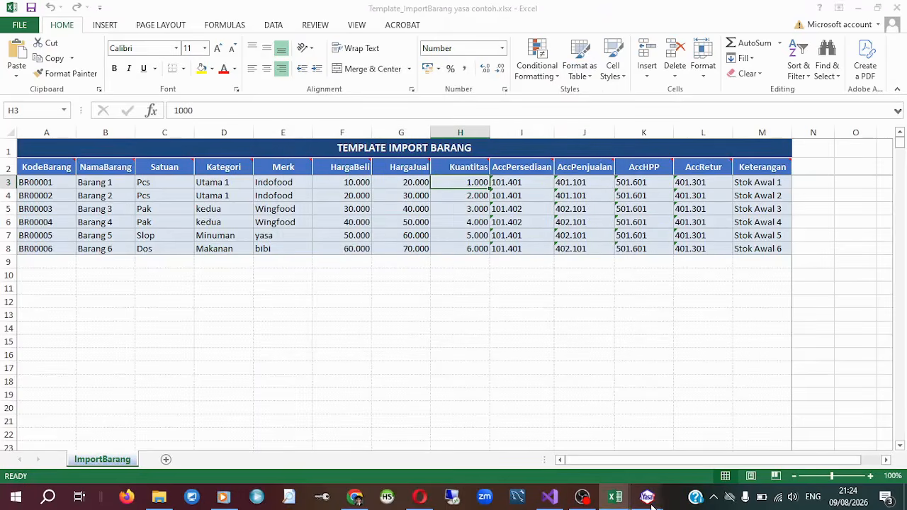
left_click(711, 472)
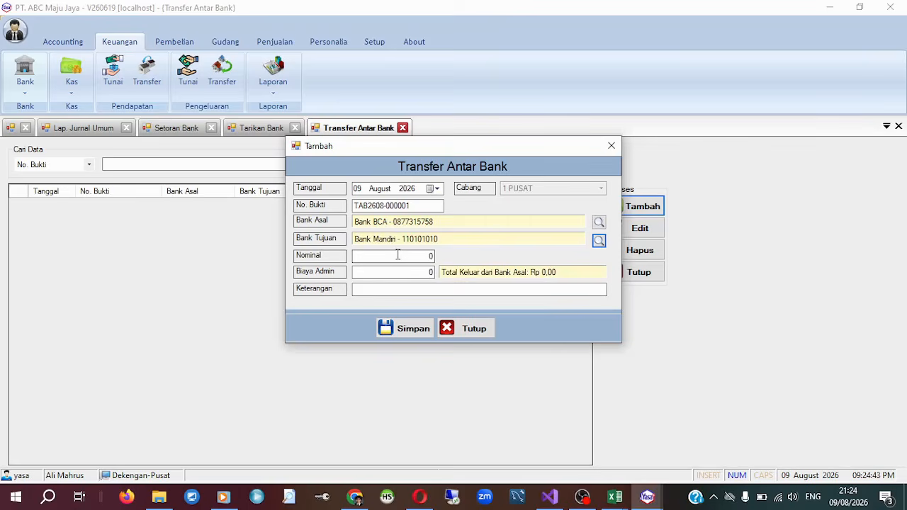
key("Tab")
left_click(394, 322)
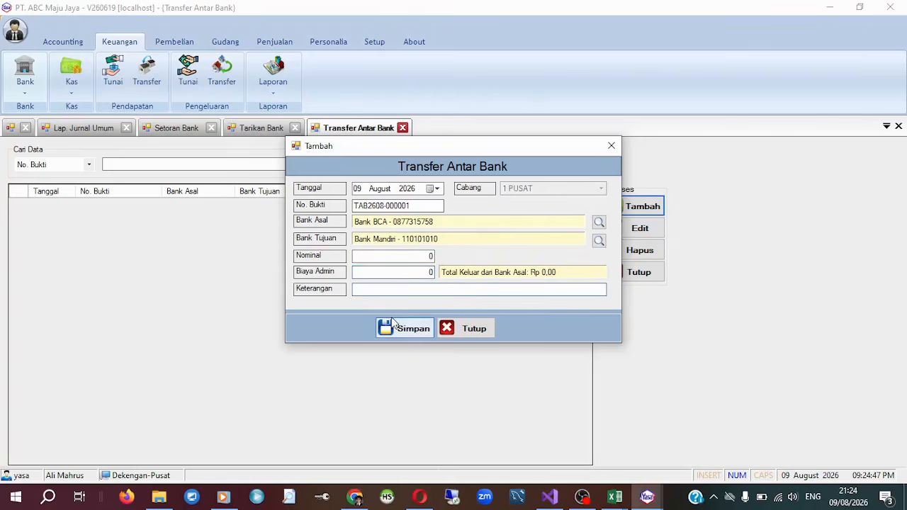
left_click(480, 329)
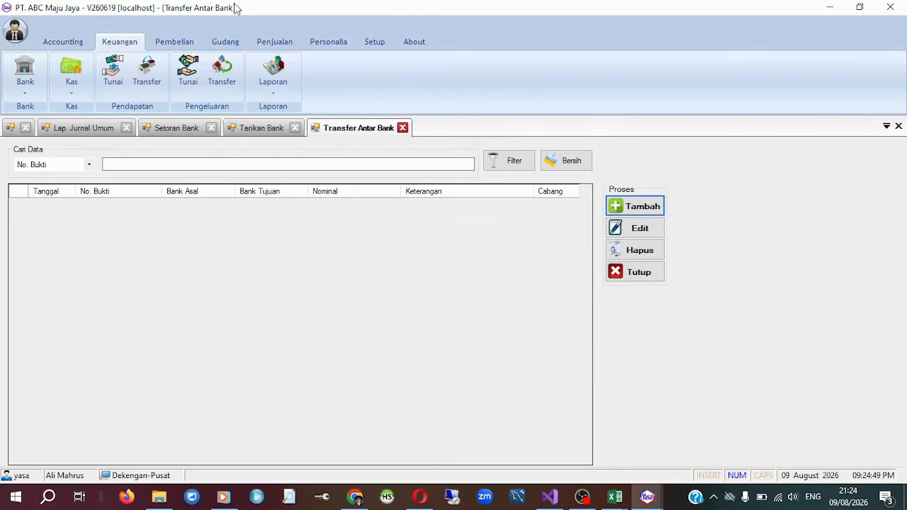
Open the Mutasi Kas record list, view the fields of a new cash transfer entry, and close the form without saving.
left_click(73, 82)
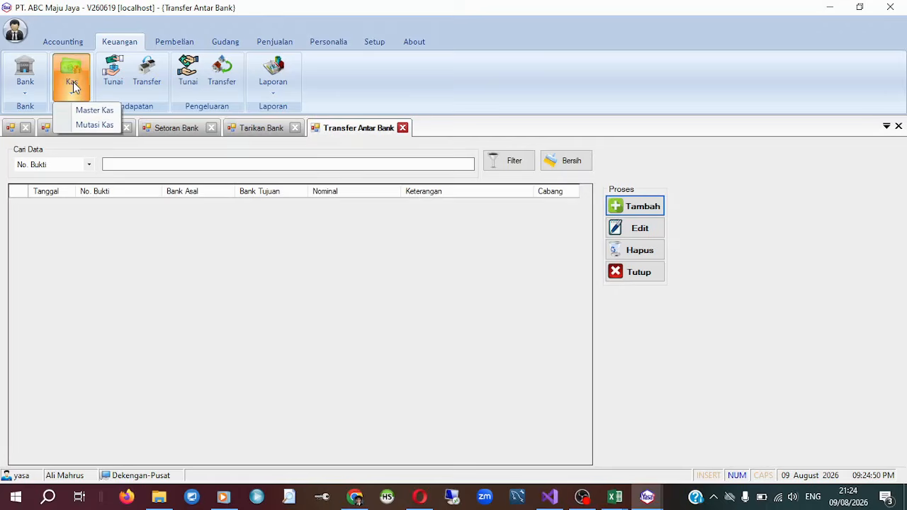
left_click(78, 127)
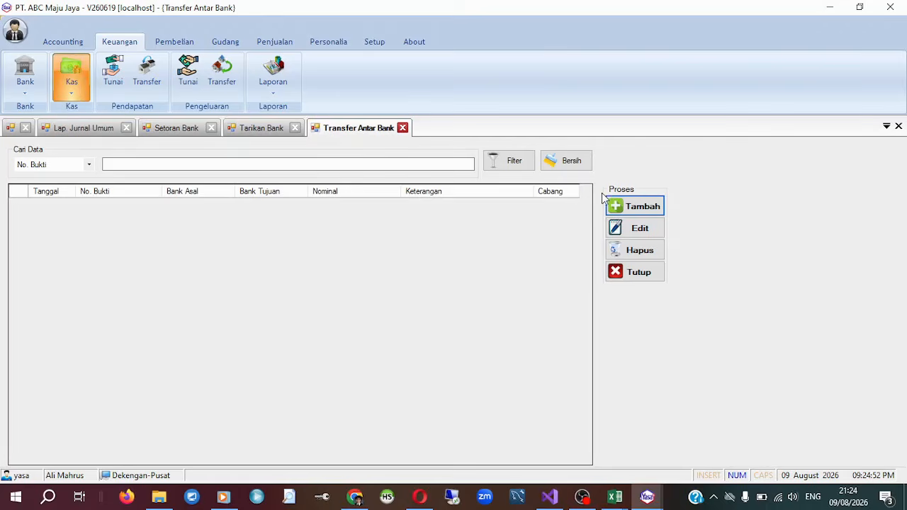
left_click(654, 206)
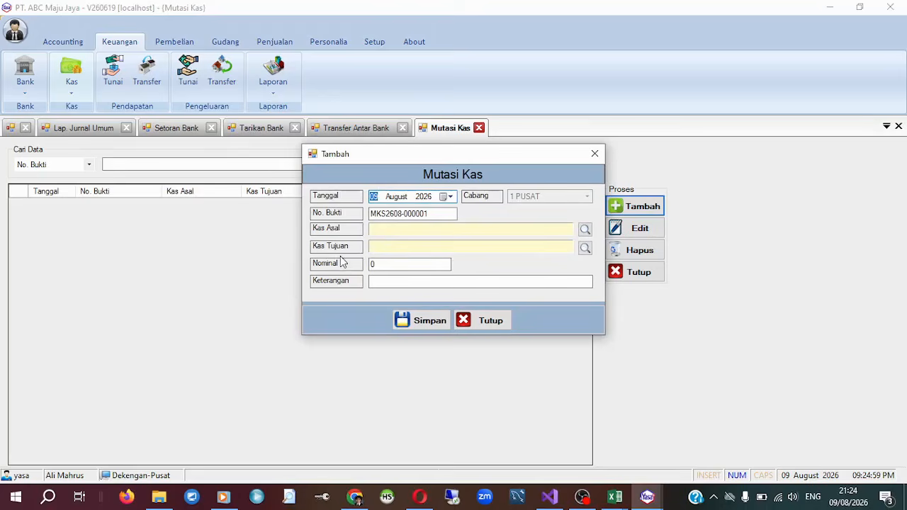
left_click(499, 319)
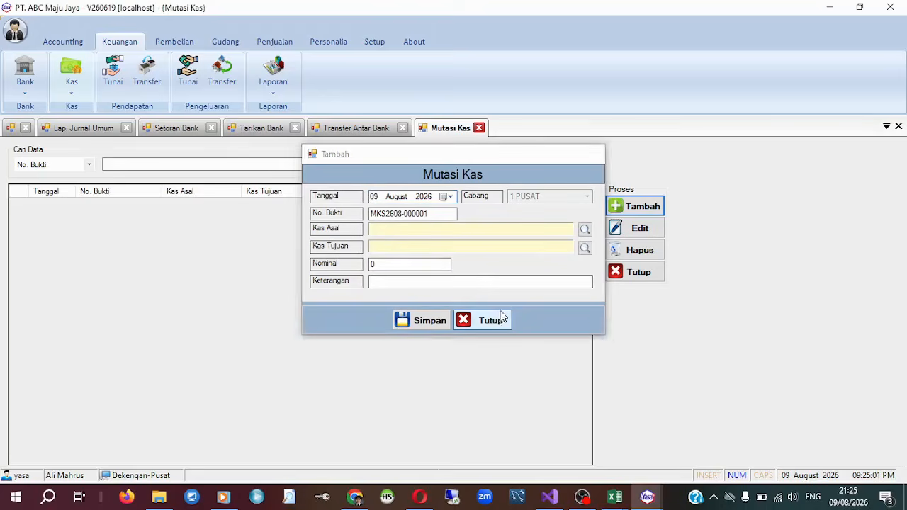
Look over the available finance, purchasing and sales reports and the warehouse functions without opening any of them.
left_click(273, 92)
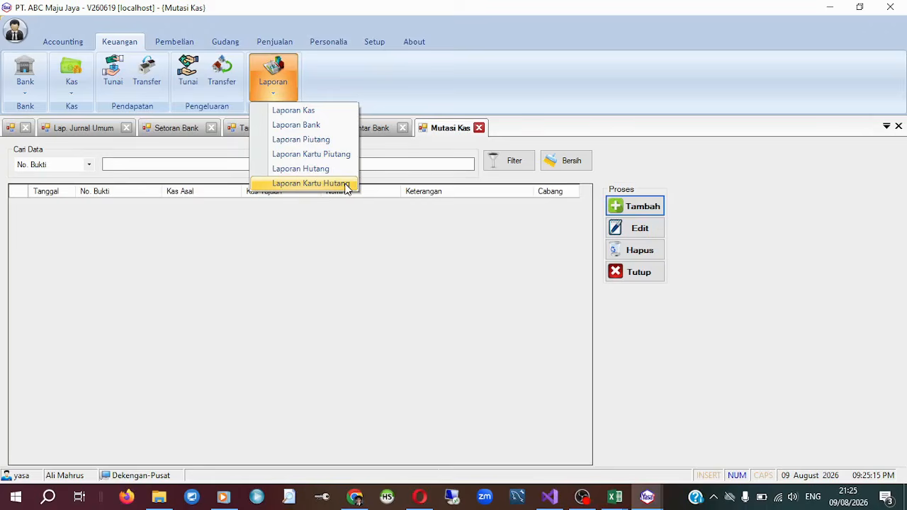
left_click(381, 66)
left_click(175, 41)
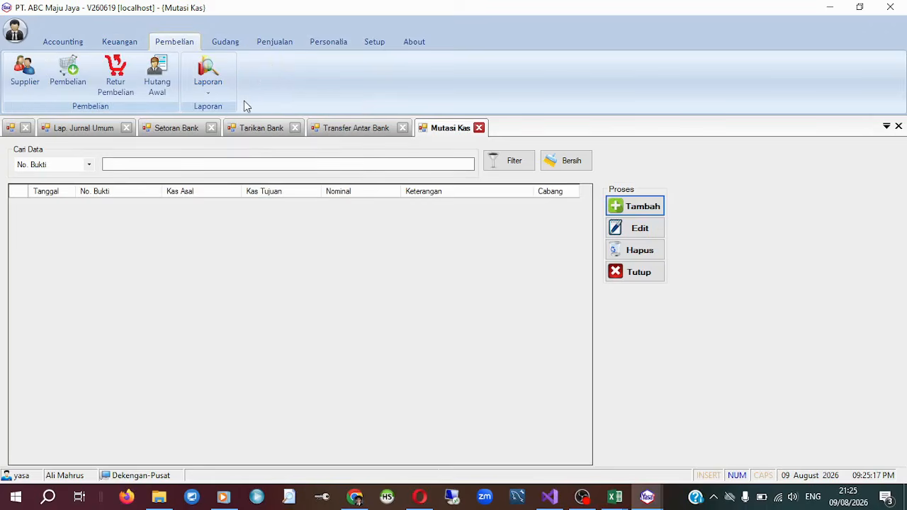
left_click(216, 88)
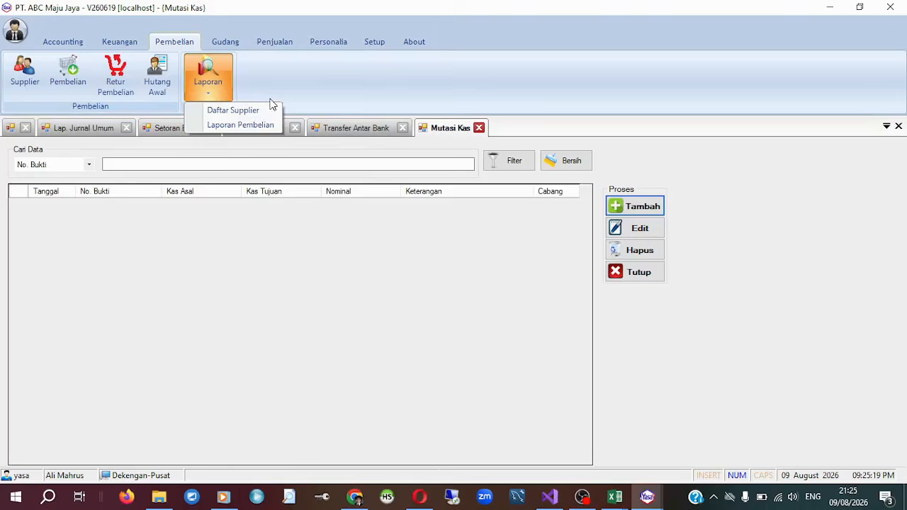
left_click(295, 75)
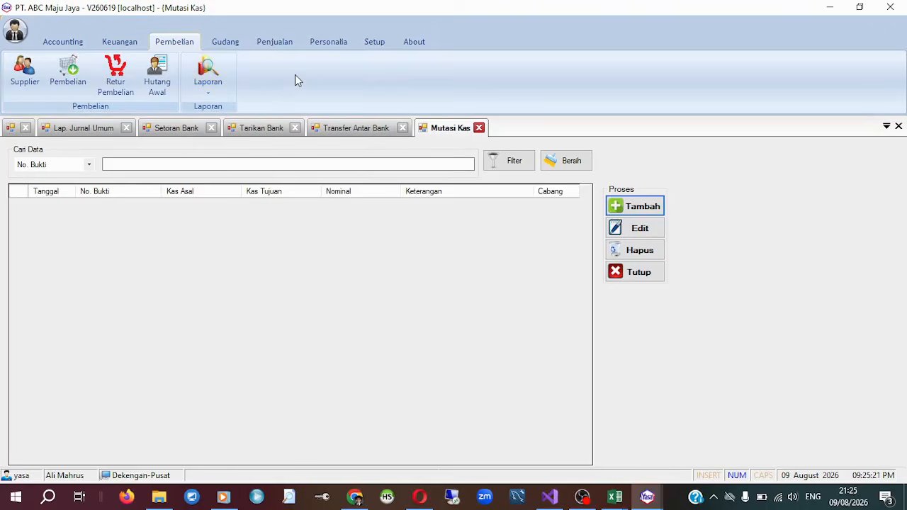
left_click(237, 40)
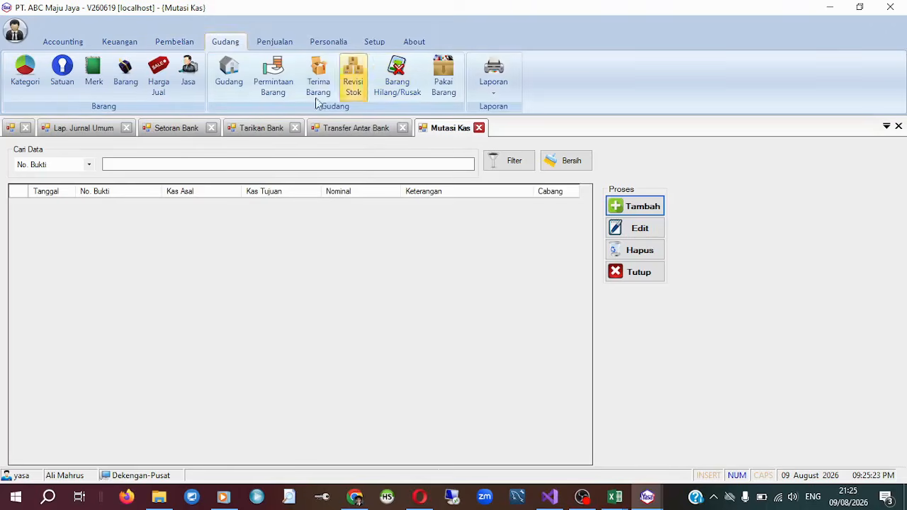
left_click(287, 45)
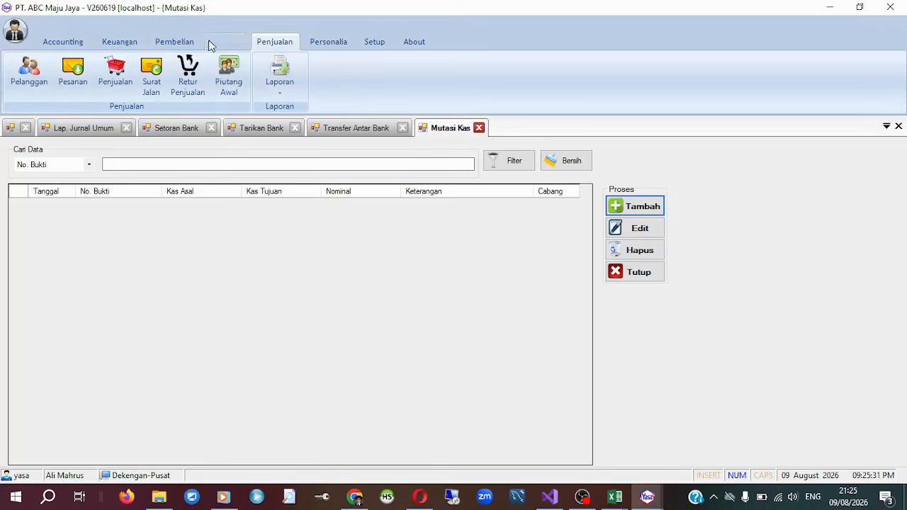
left_click(273, 93)
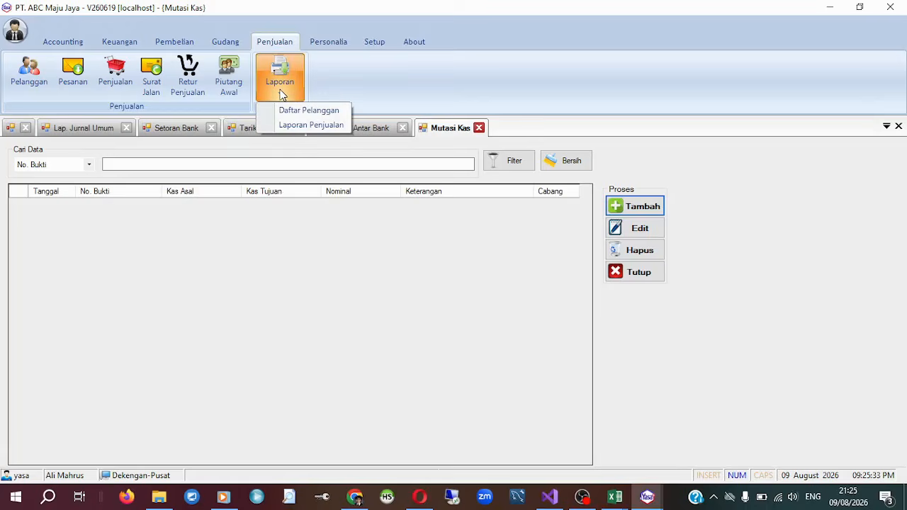
View the Bagian, Jabatan and Jam Kerja master lists of the personnel module and bring up the employee list.
left_click(341, 44)
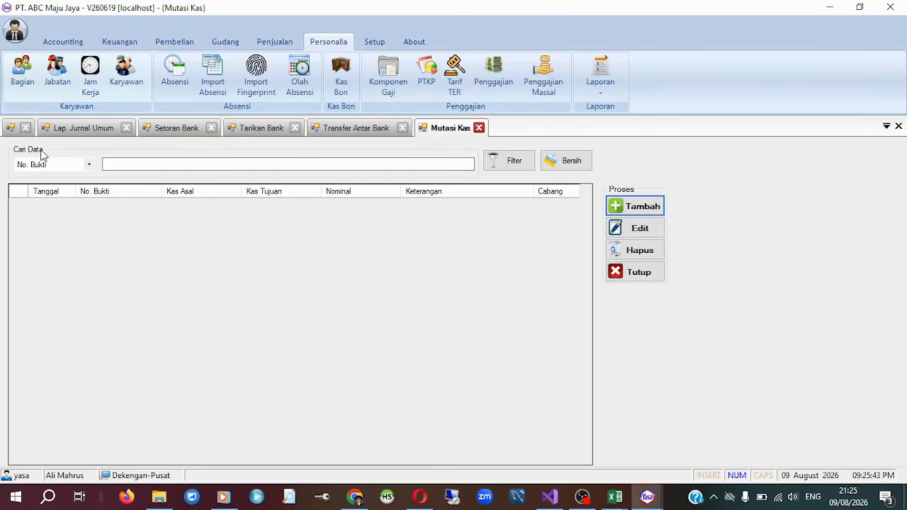
left_click(22, 85)
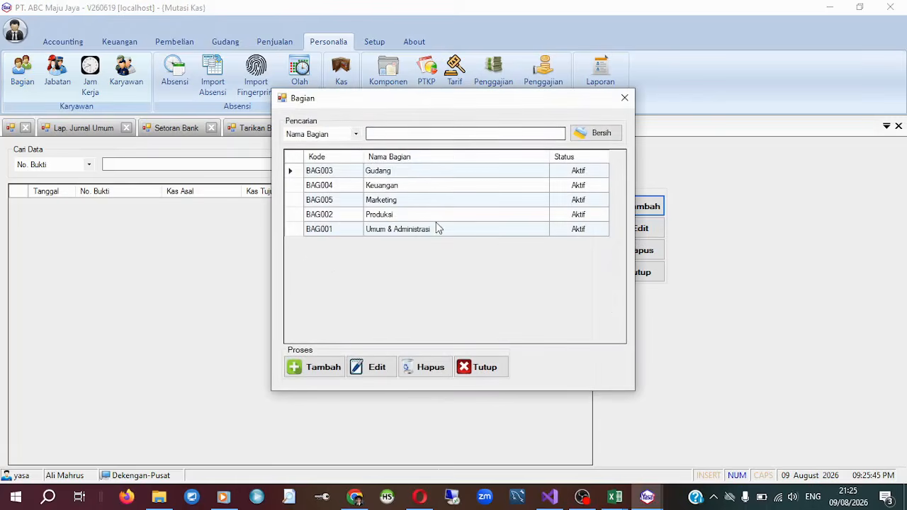
left_click(480, 367)
left_click(58, 81)
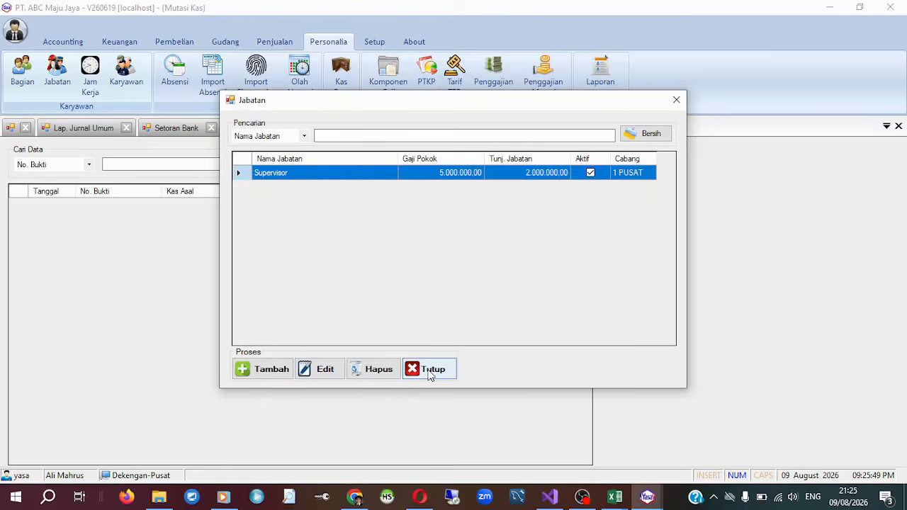
left_click(429, 371)
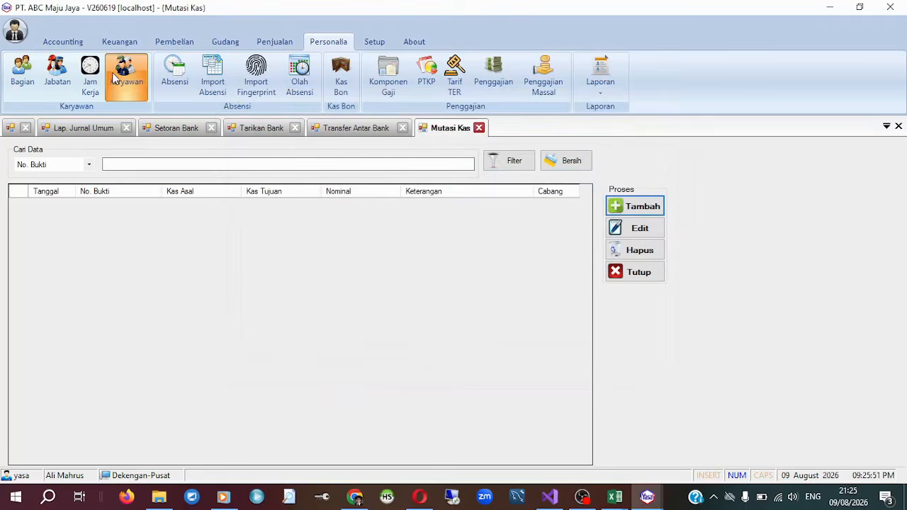
left_click(90, 77)
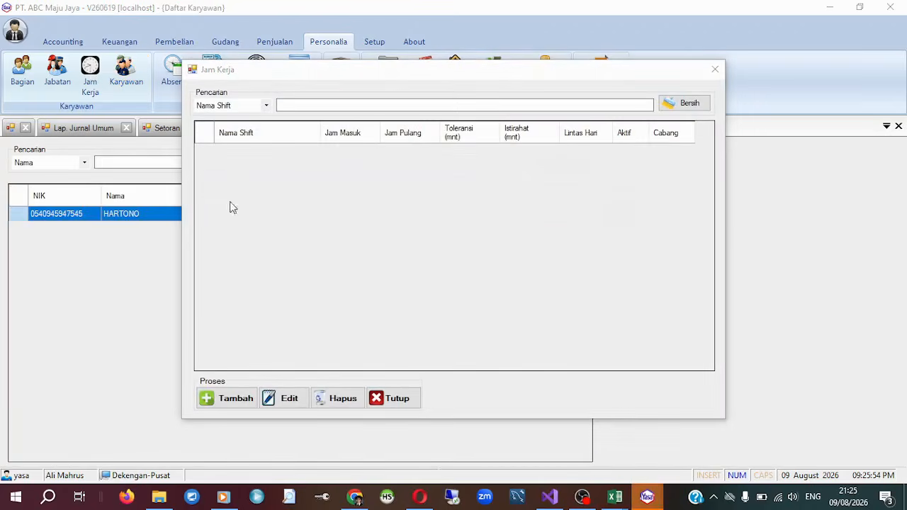
left_click(392, 402)
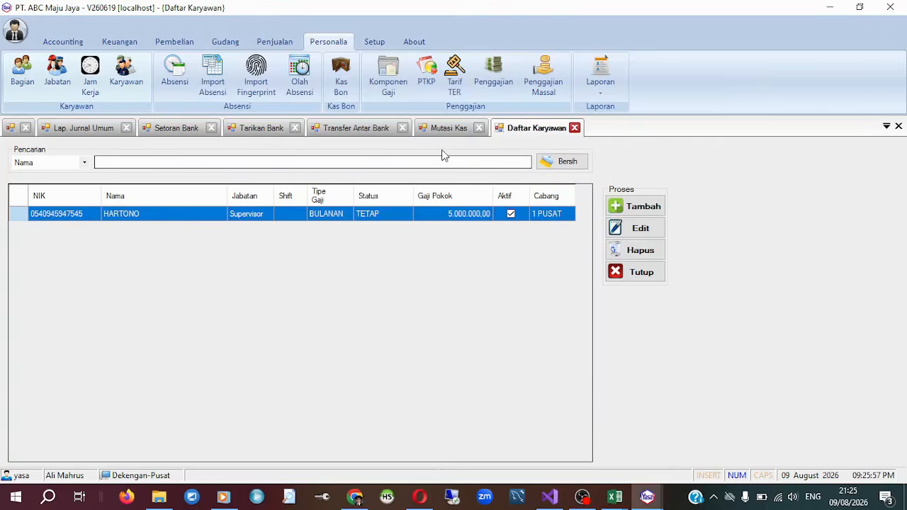
Open the listed employee's record for editing, review its identity, payroll and salary component data, and close it without saving.
left_click(619, 239)
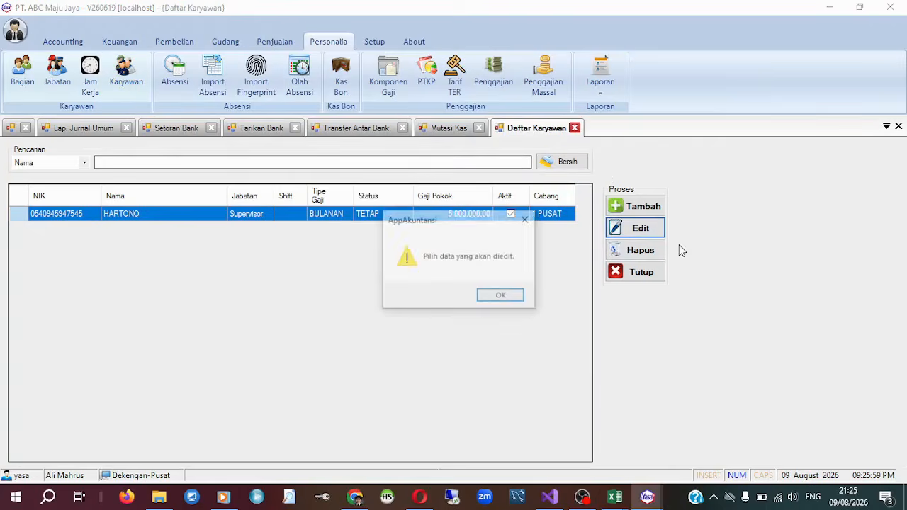
left_click(502, 298)
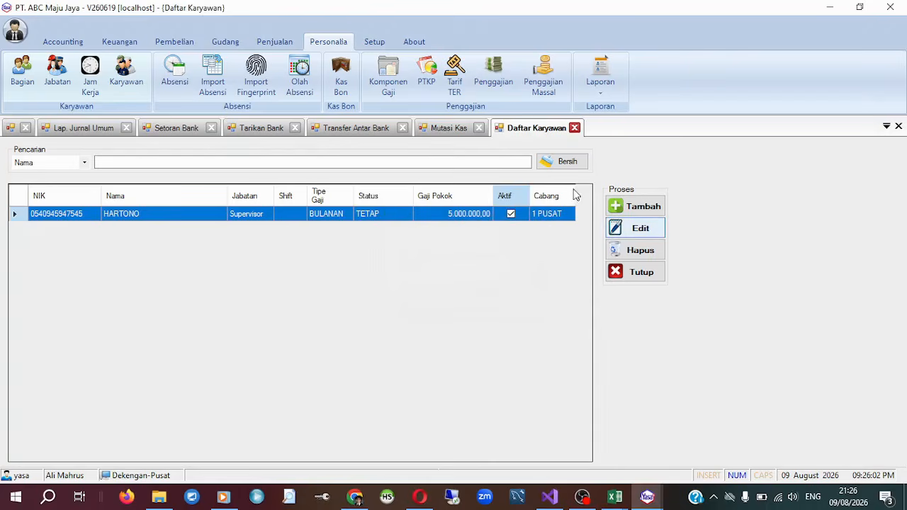
left_click(630, 233)
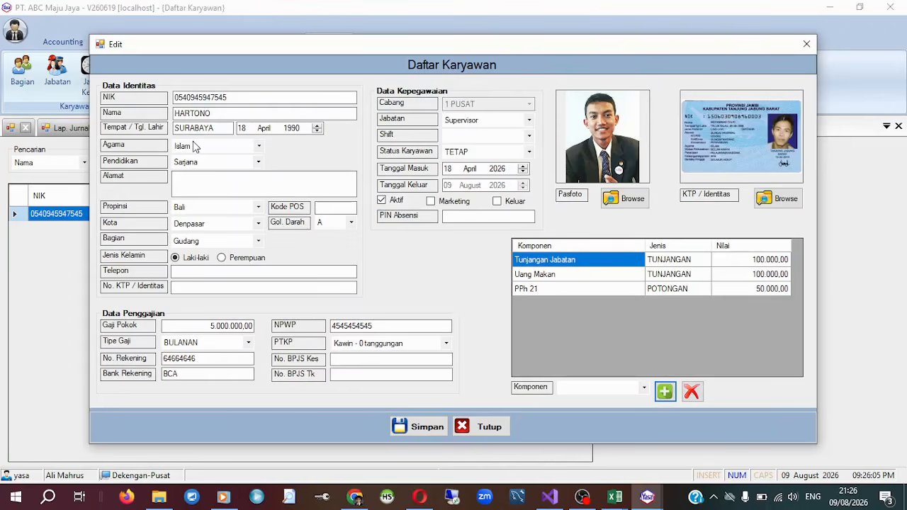
left_click_drag(226, 113, 174, 113)
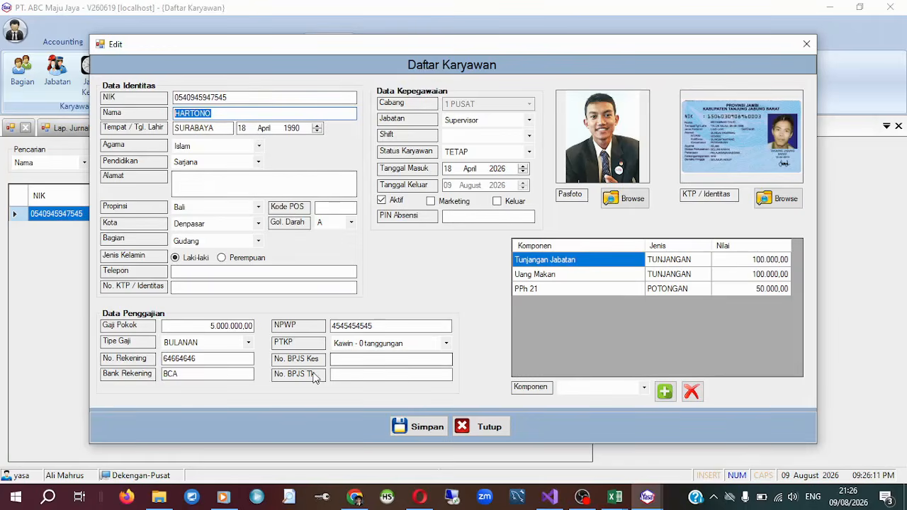
left_click(577, 279)
left_click(623, 267)
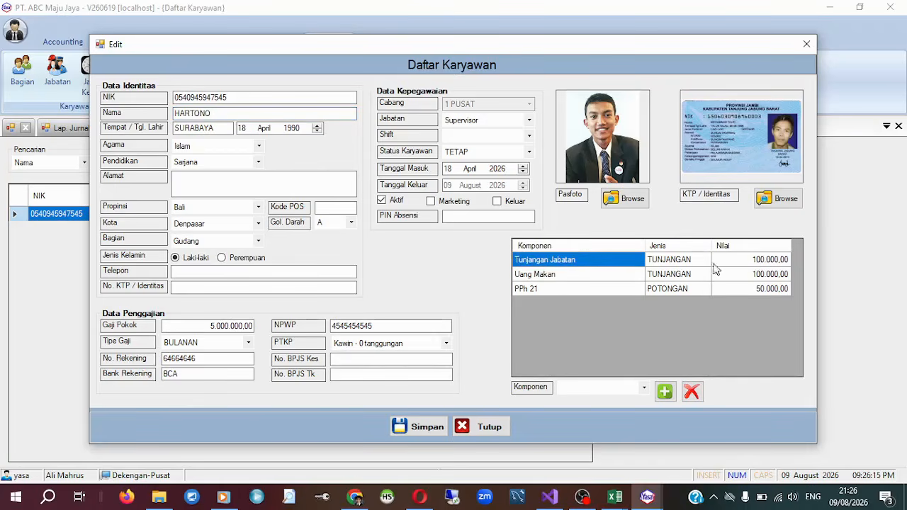
left_click(582, 288)
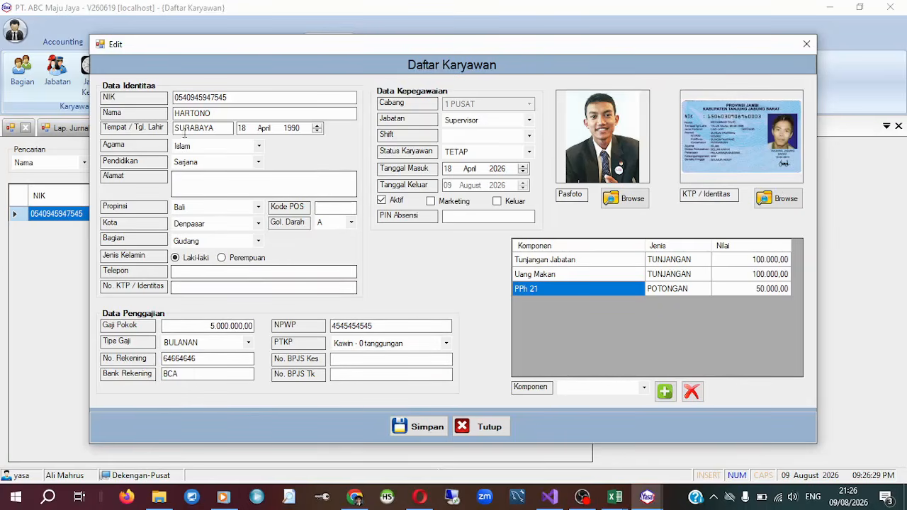
left_click(807, 44)
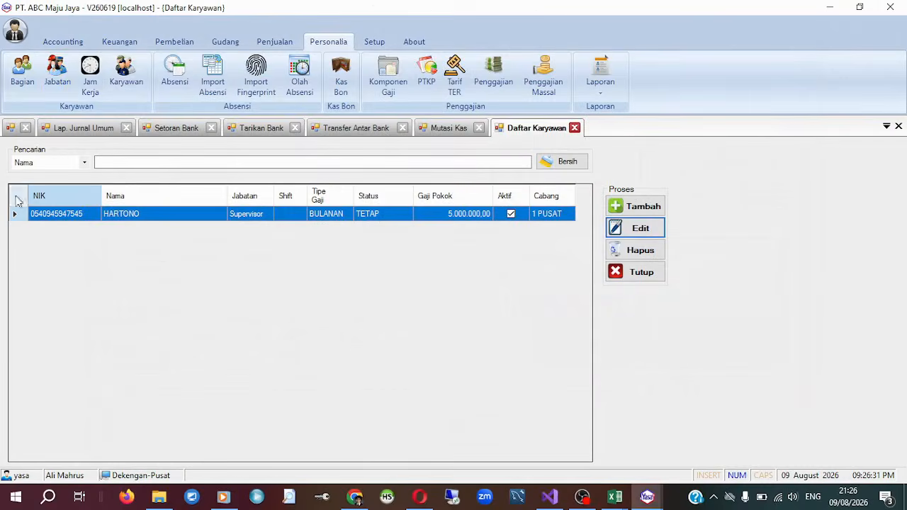
Open the Absensi record list, view the manual attendance entry form, and close the form without saving.
left_click(183, 91)
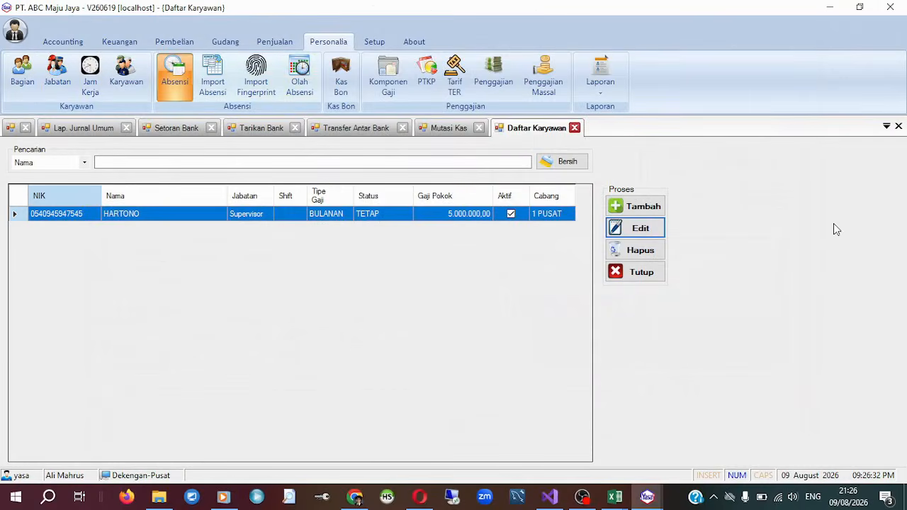
left_click(636, 203)
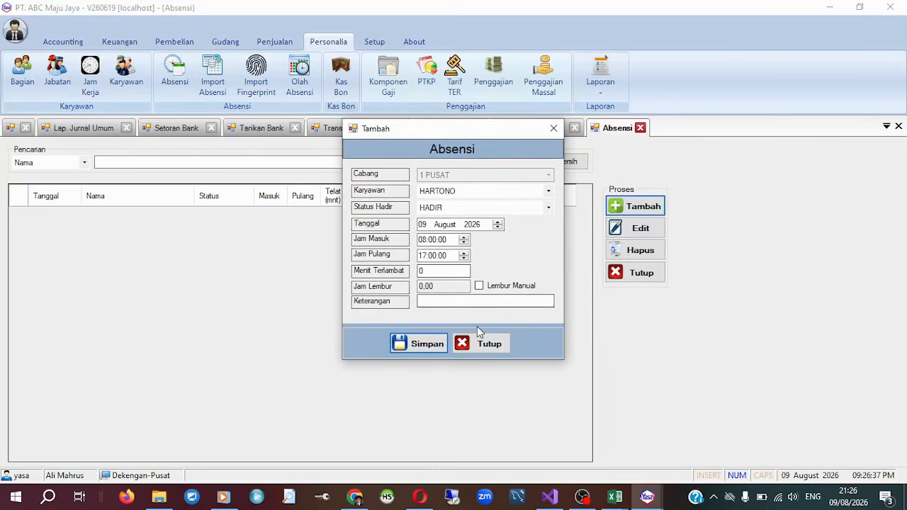
left_click(479, 346)
View the Import Absensi, Import Fingerprint and Olah Absensi windows one after another, closing each without processing any data.
left_click(226, 74)
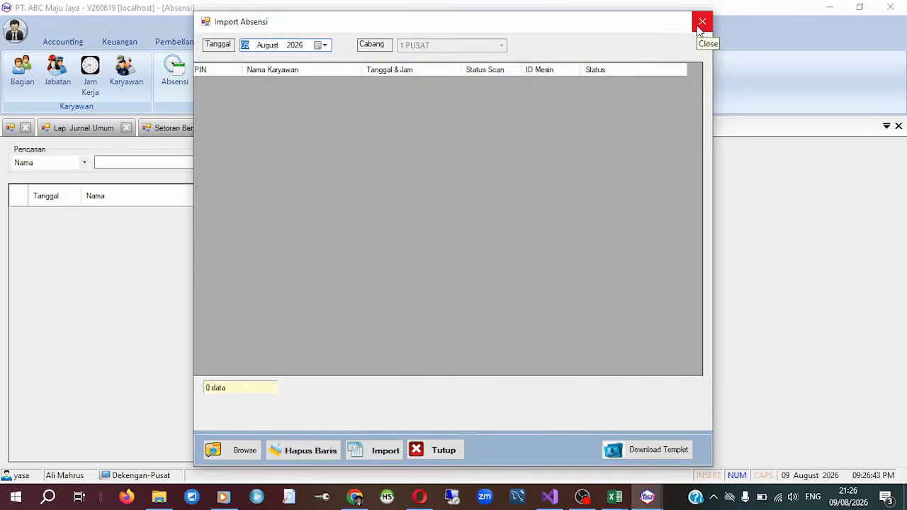
left_click(699, 28)
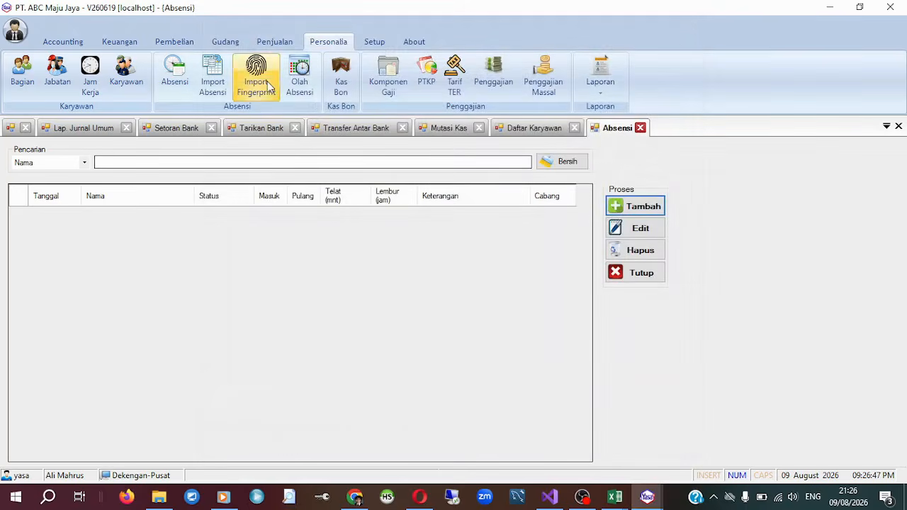
left_click(257, 65)
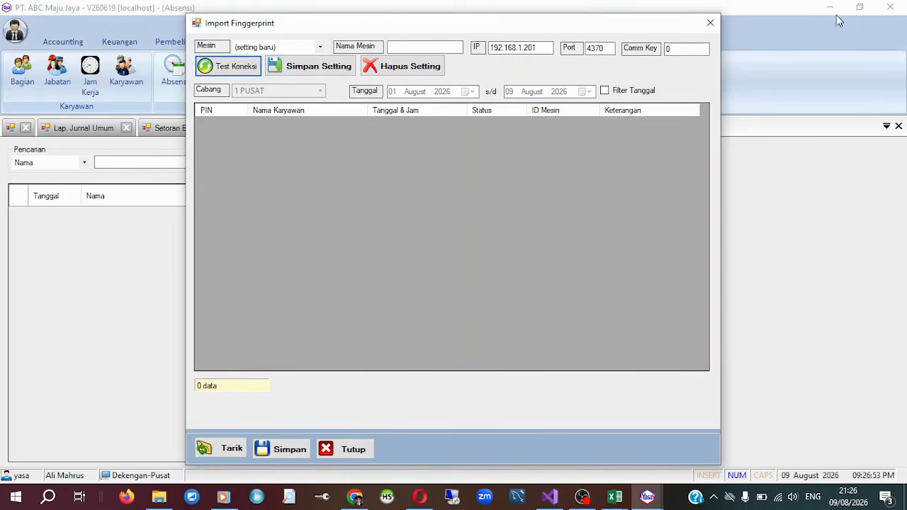
left_click(710, 22)
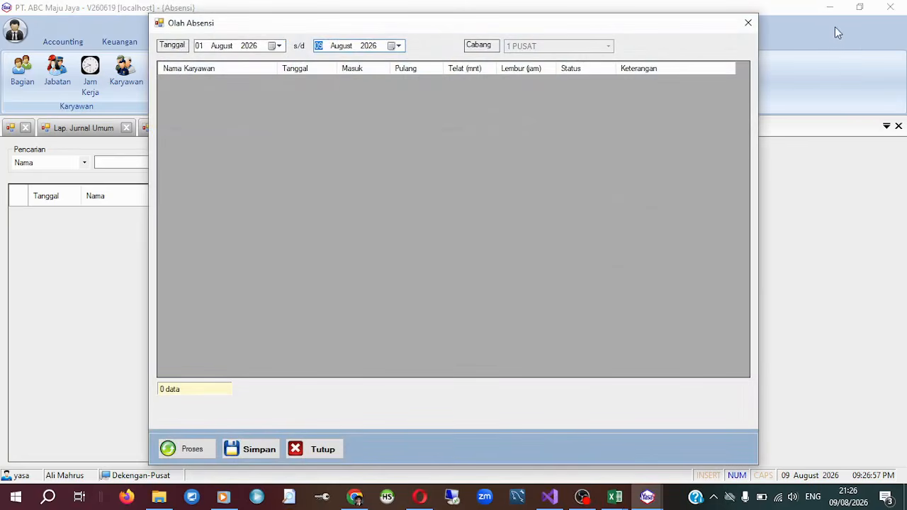
left_click(748, 23)
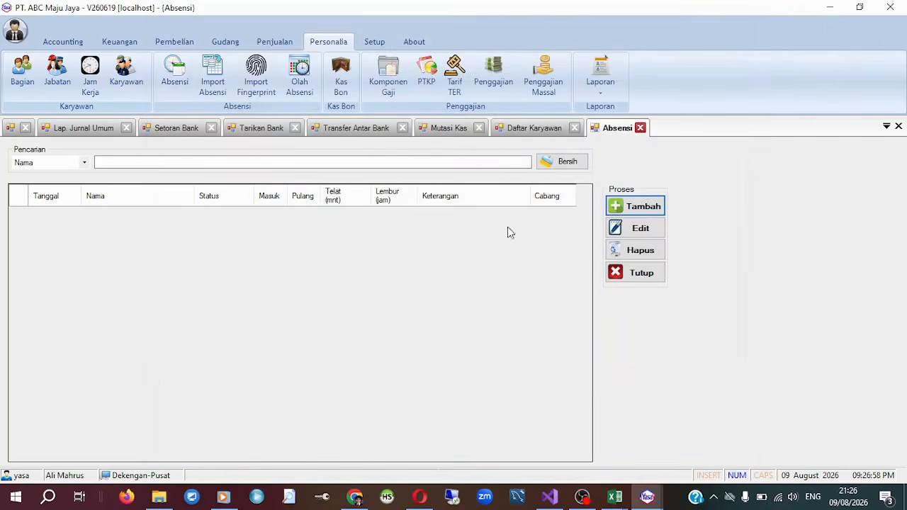
Open the Kas Bon list, view the new cash advance form with its Nominal and Cicilan Per Gaji fields, and close it without saving.
left_click(337, 80)
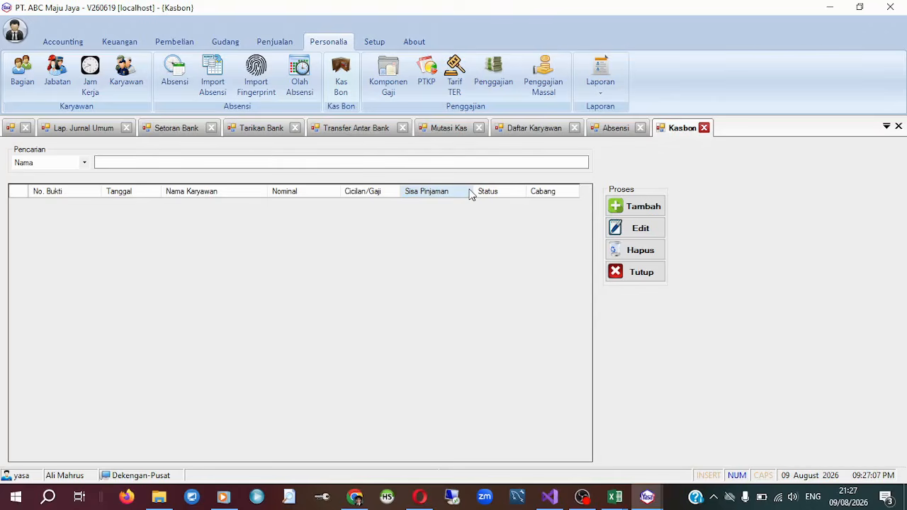
left_click(615, 95)
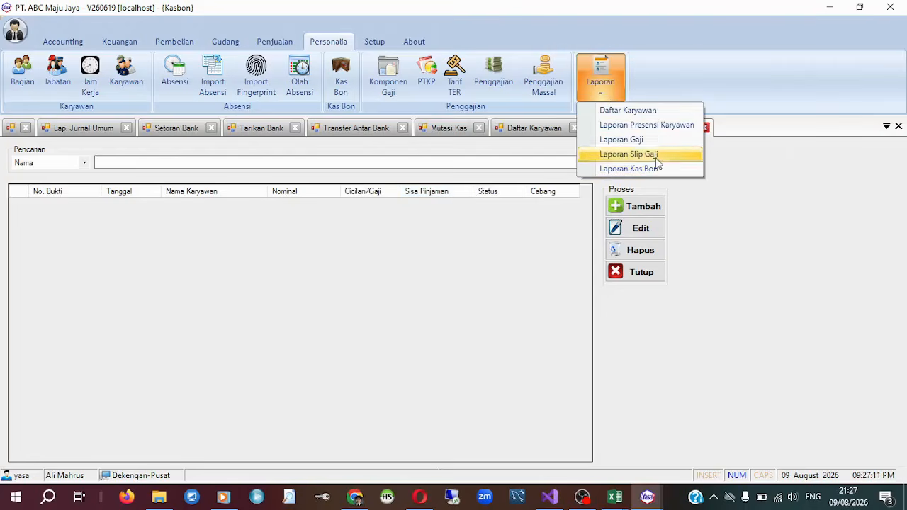
left_click(695, 55)
left_click(636, 206)
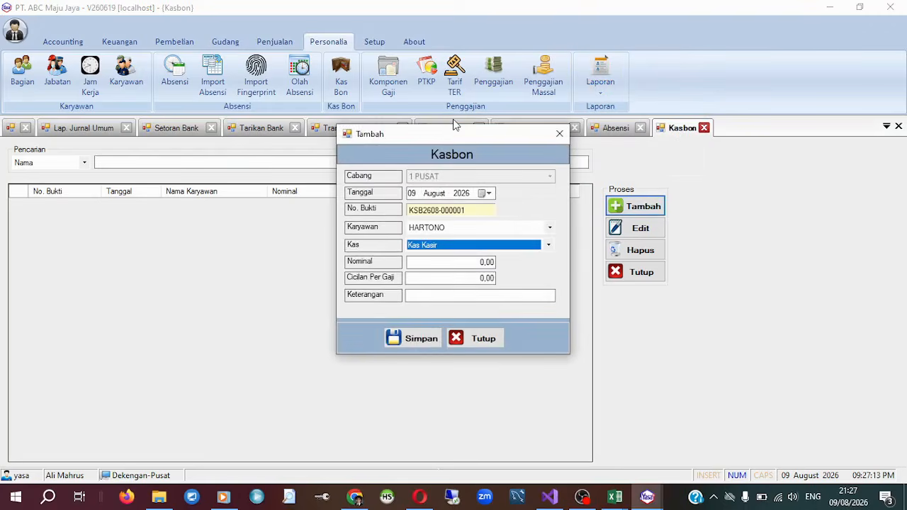
left_click_drag(512, 139, 573, 24)
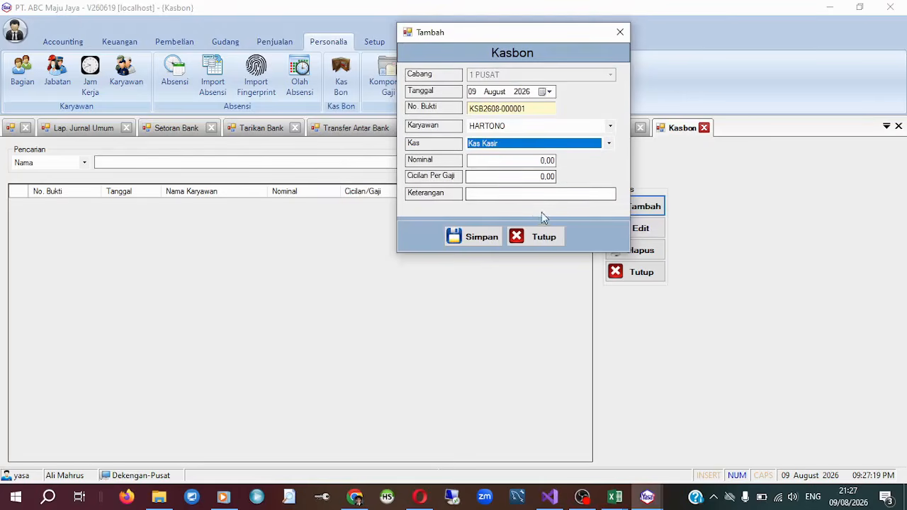
left_click(542, 161)
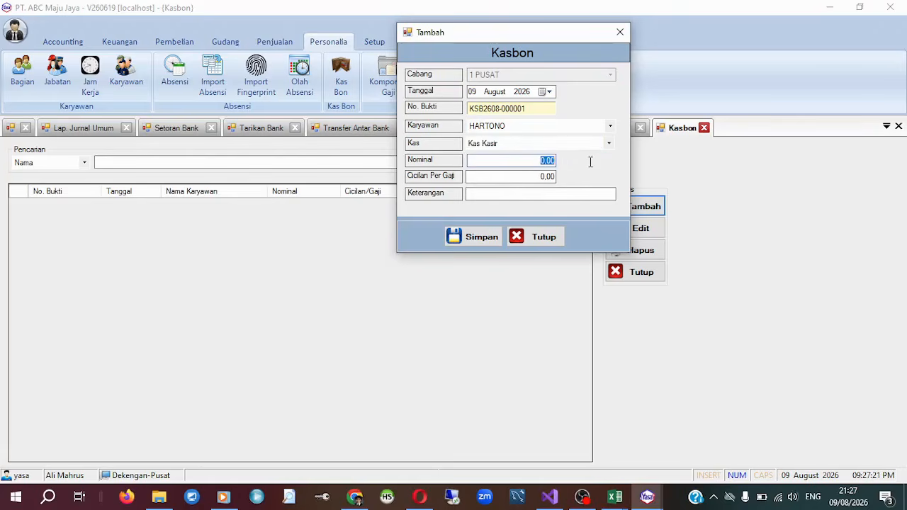
key("Tab")
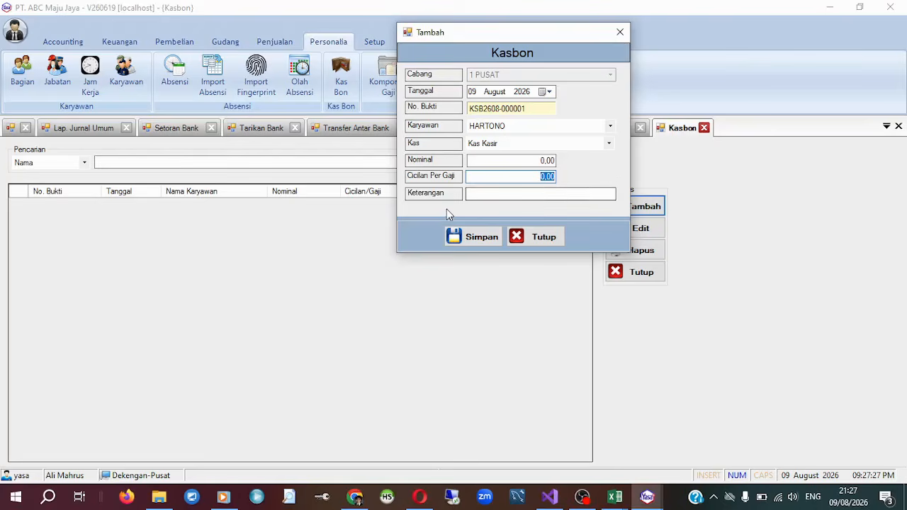
left_click(545, 238)
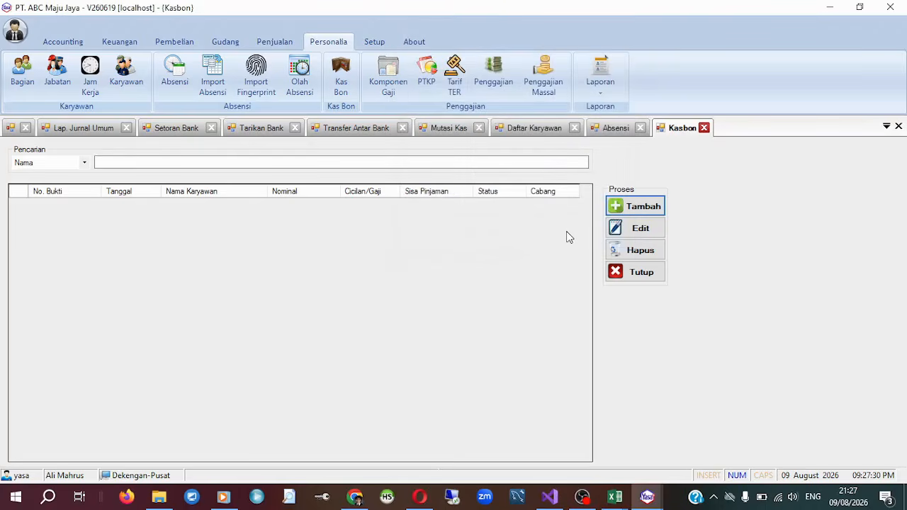
View the Komponen Gaji list, then inspect the K/0 record in the PTKP list and close that record without saving.
left_click(388, 74)
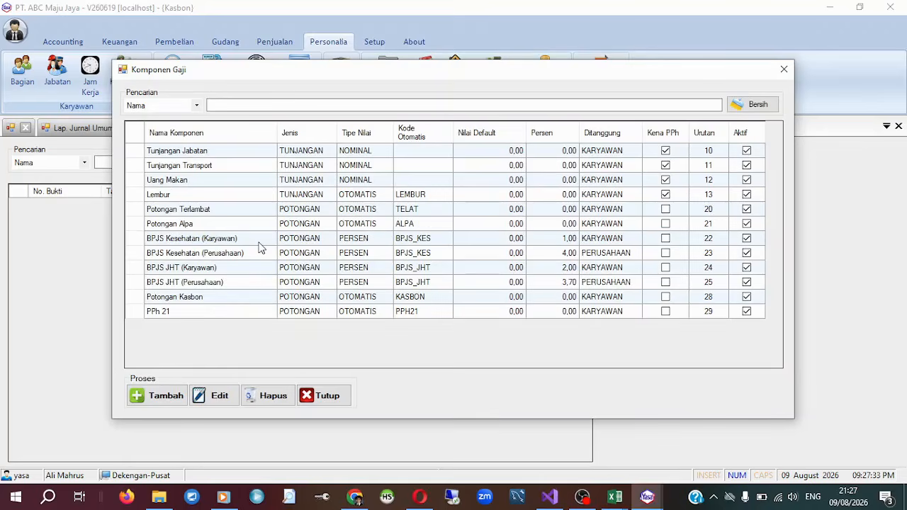
left_click(320, 395)
left_click(425, 69)
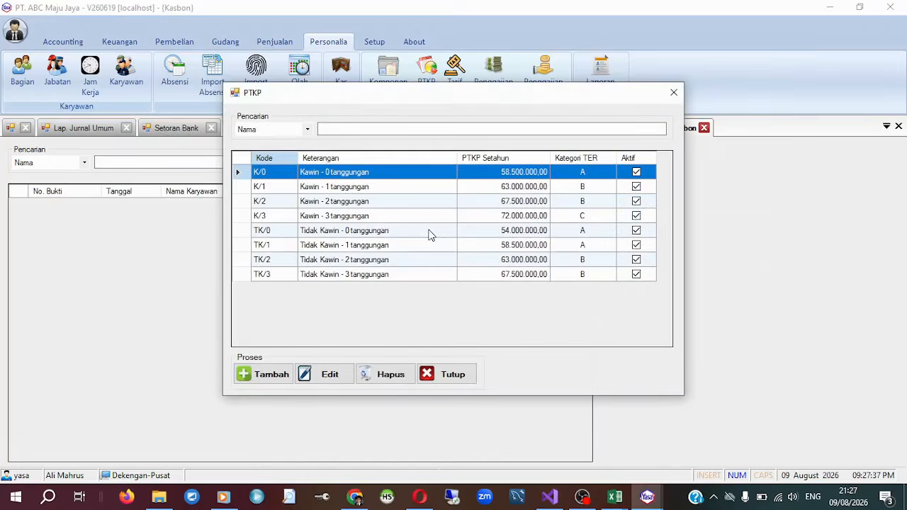
left_click(419, 187)
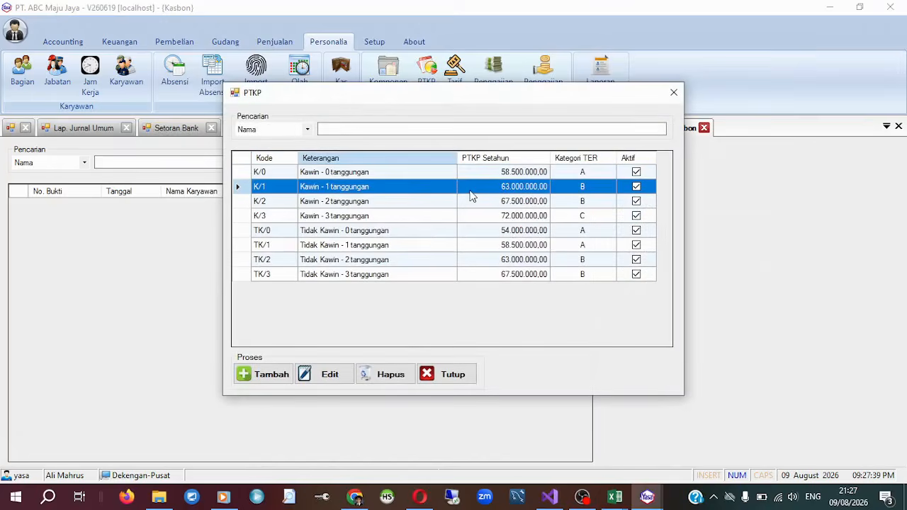
left_click(541, 172)
left_click(327, 375)
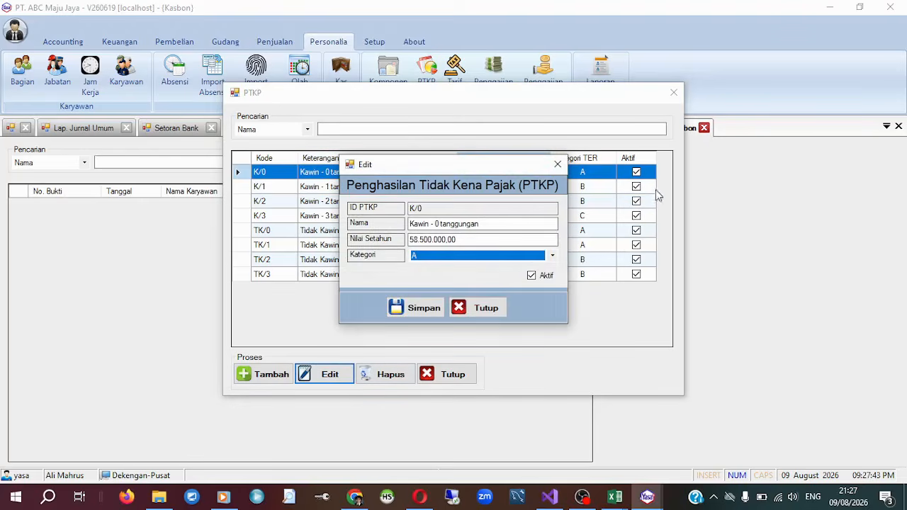
left_click(497, 312)
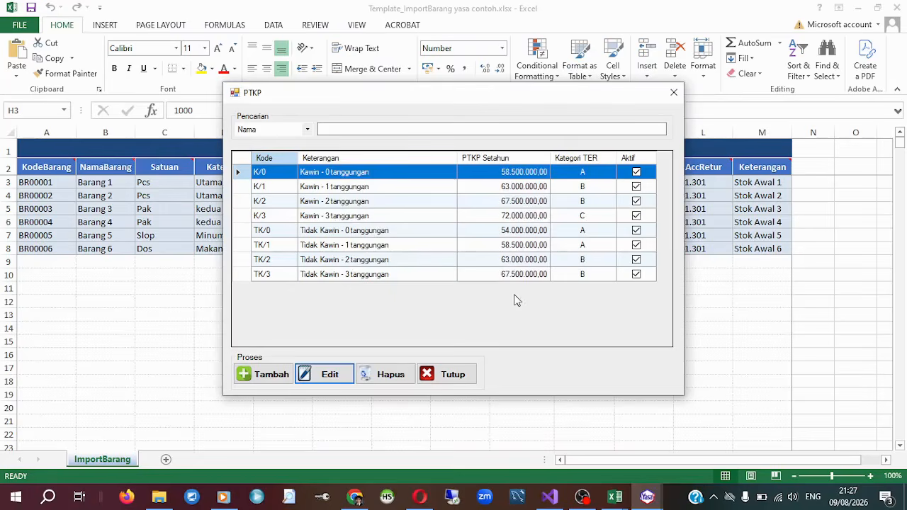
mouse_move(649, 499)
left_click(718, 438)
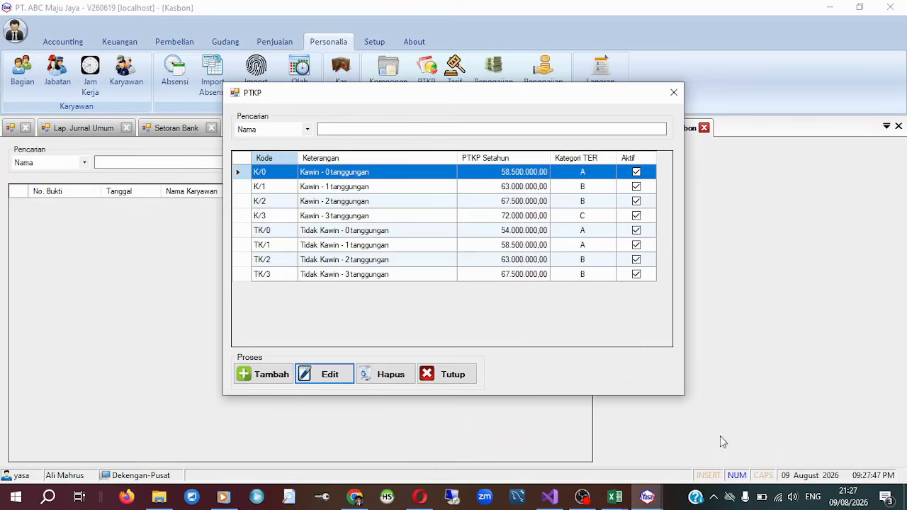
Review the PTKP rows, open the K/2 record to view its annual value, and close both the record and the list without saving.
left_click_drag(539, 90, 487, 78)
left_click(485, 174)
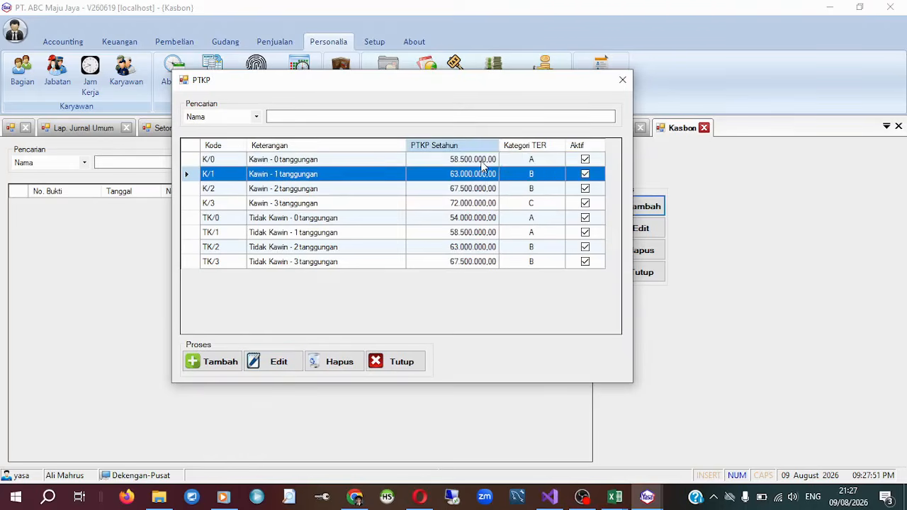
left_click(485, 159)
left_click(489, 189)
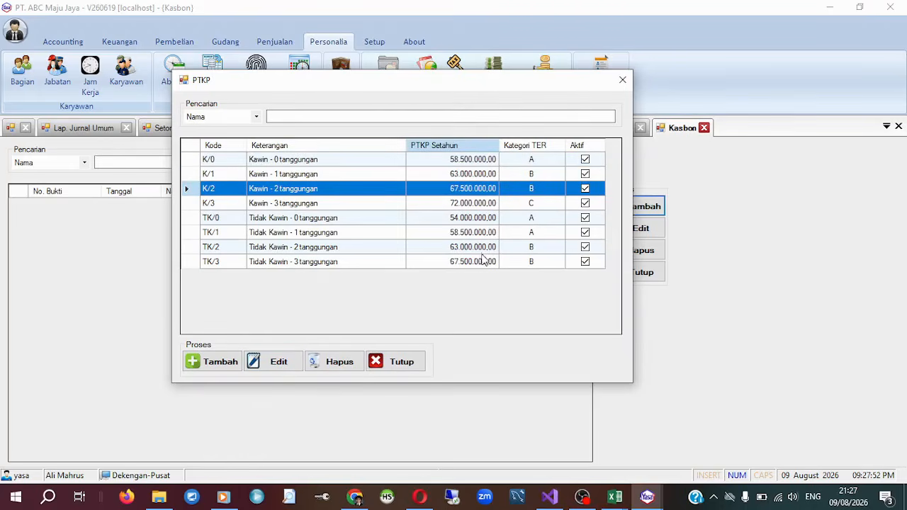
left_click(279, 369)
left_click(521, 240)
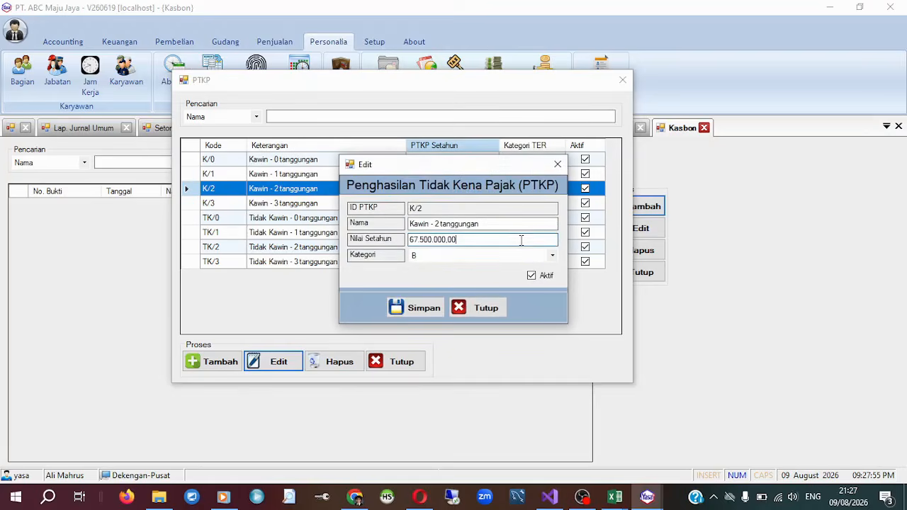
left_click(486, 308)
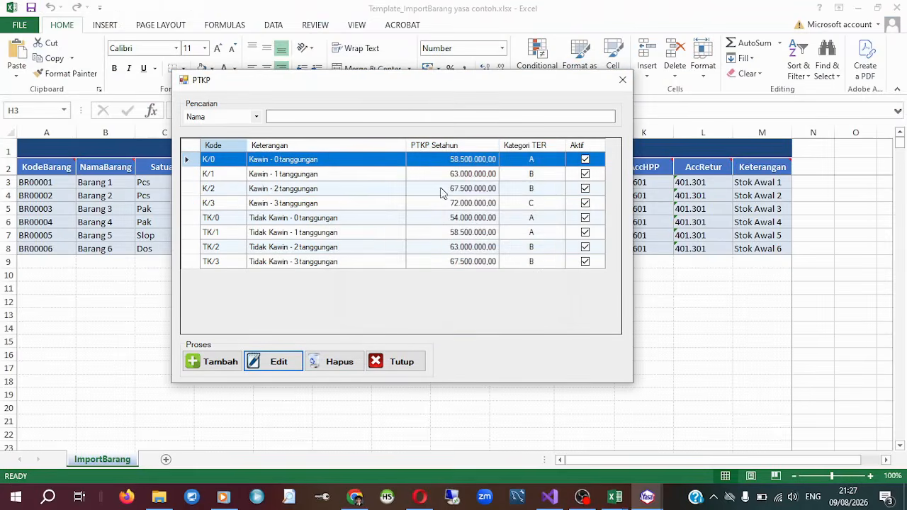
mouse_move(647, 496)
left_click(539, 411)
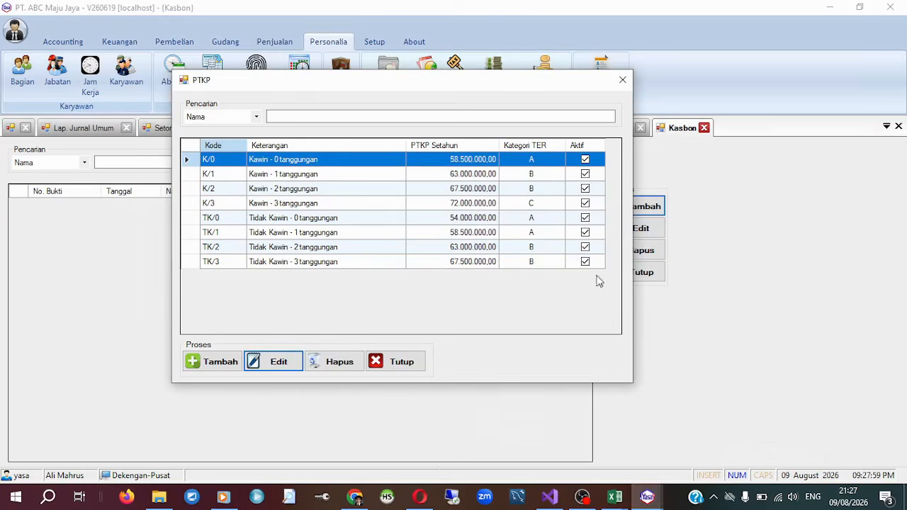
left_click_drag(503, 82, 479, 101)
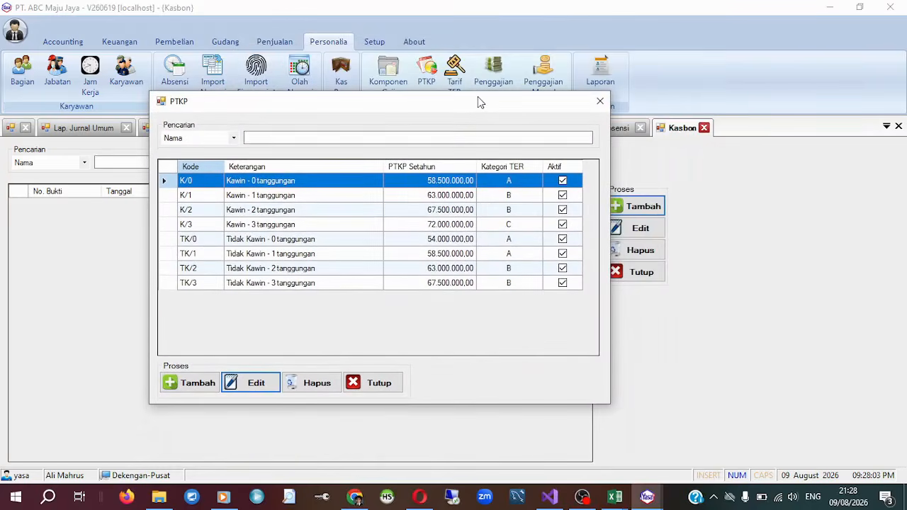
left_click(394, 391)
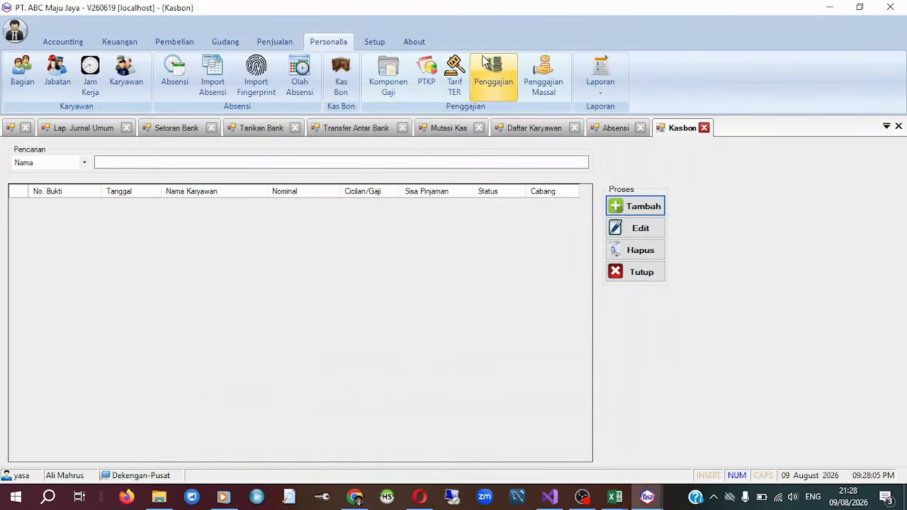
Open the Tarif TER tax rate table, look through its income brackets and rates, and close it.
left_click(464, 71)
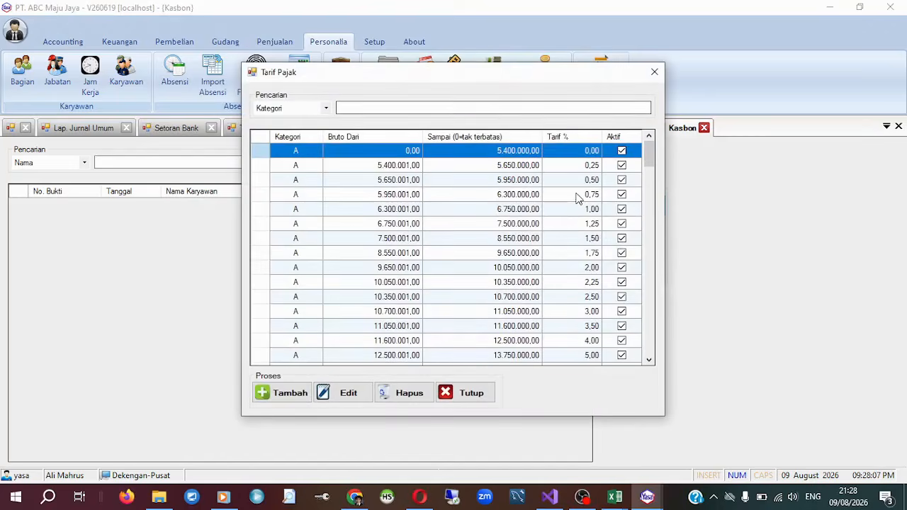
scroll(577, 200, "down", 6)
left_click_drag(650, 191, 656, 129)
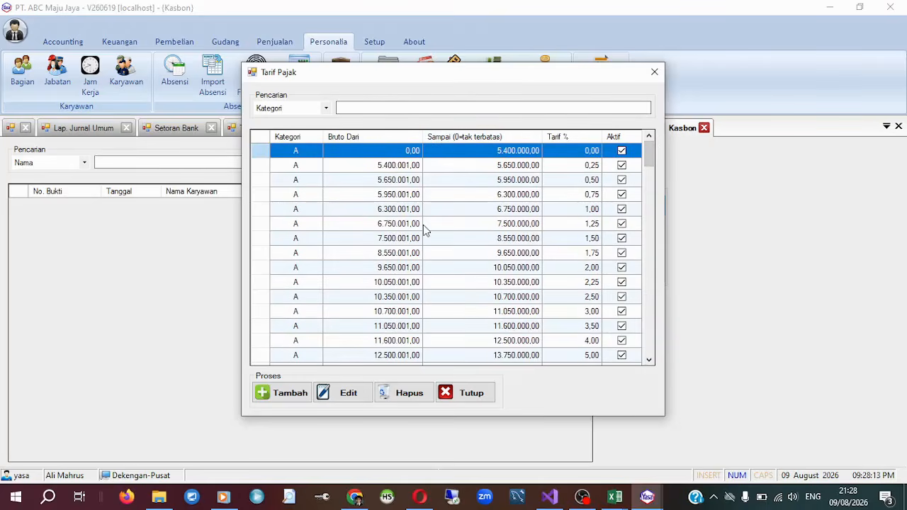
key("alt+Tab")
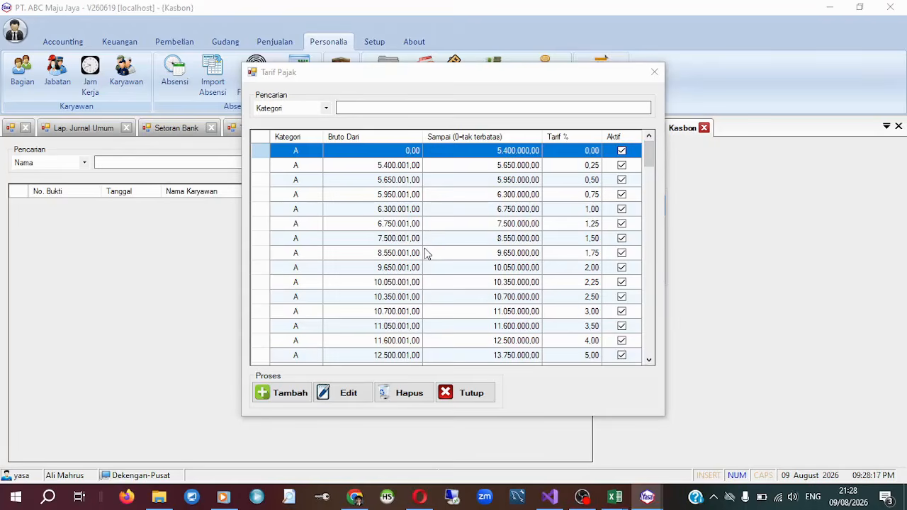
scroll(436, 253, "down", 5)
scroll(441, 253, "up", 5)
left_click(655, 72)
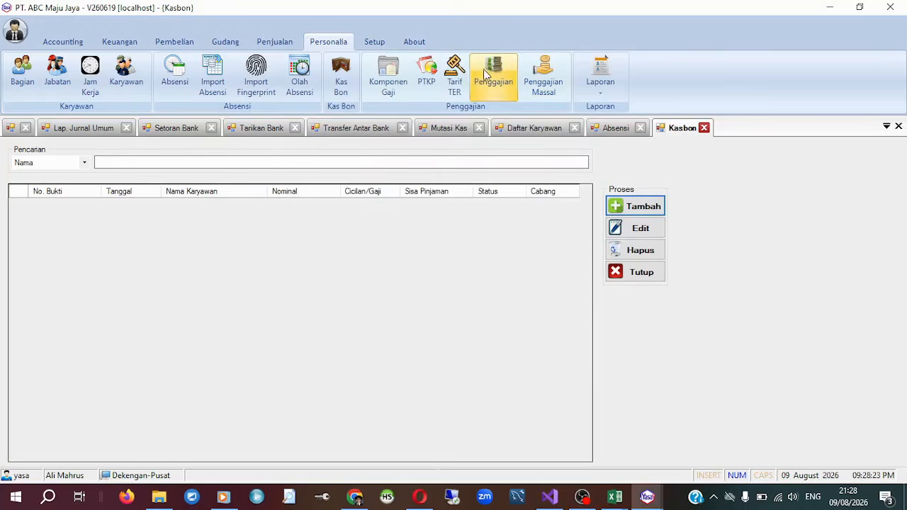
In a new Penggajian entry, select the listed employee, calculate the August 2026 salary, review its components, and close the form without saving.
left_click(484, 69)
left_click(622, 209)
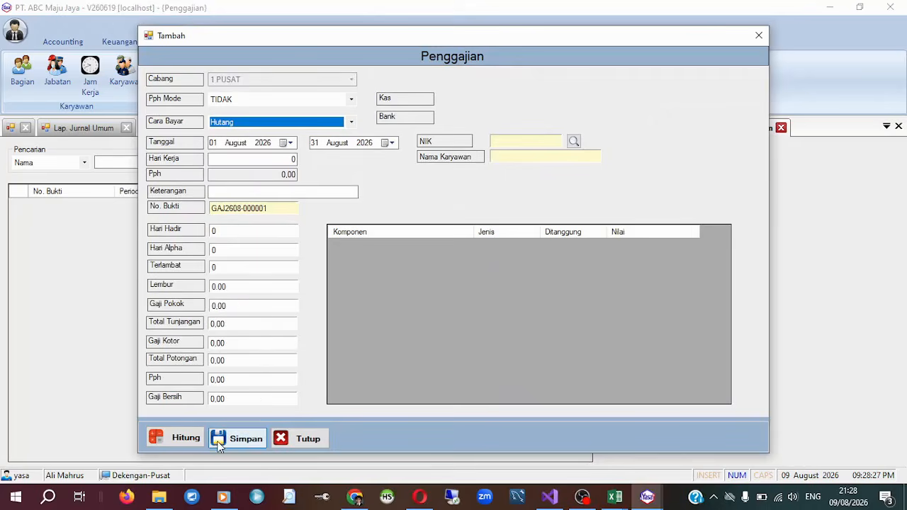
left_click(183, 439)
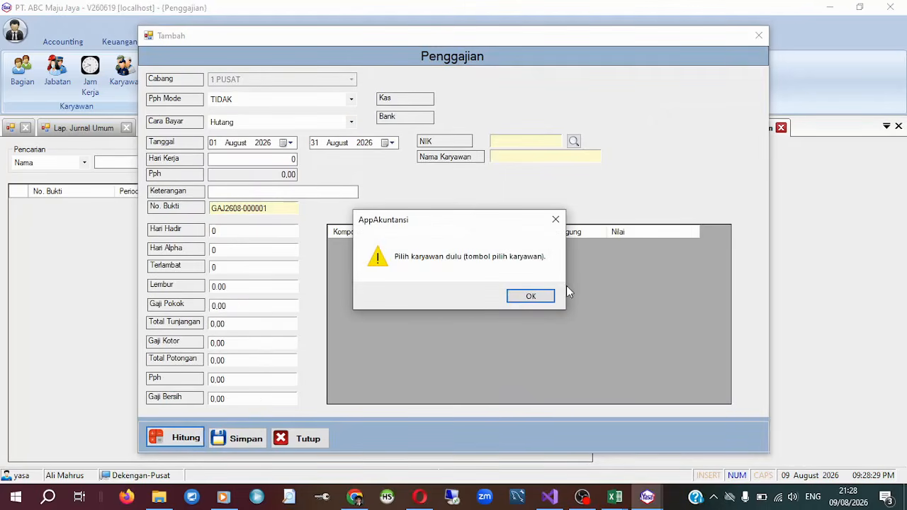
left_click(531, 297)
left_click(575, 141)
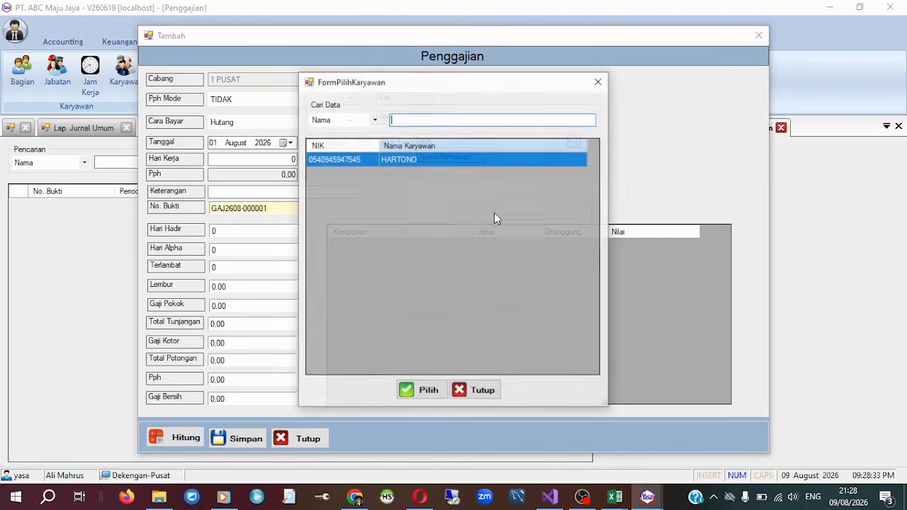
double_click(454, 160)
left_click(181, 438)
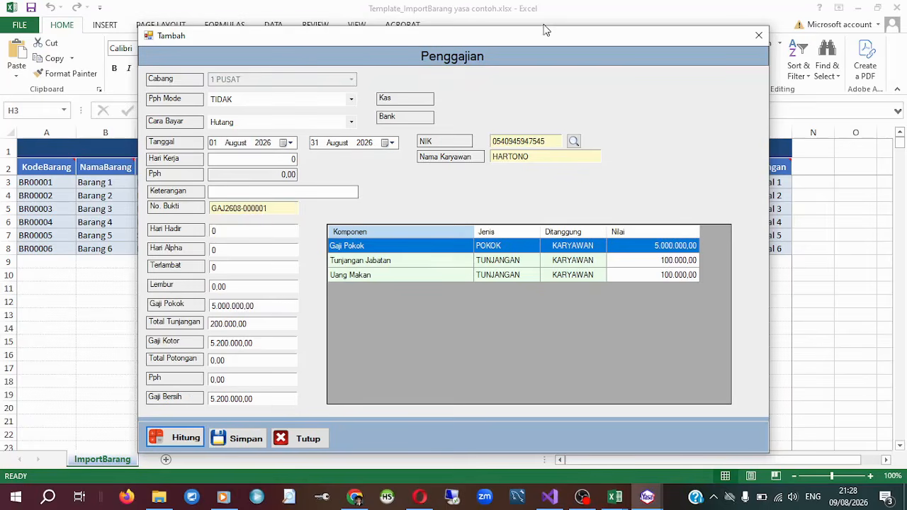
left_click_drag(546, 29, 571, 24)
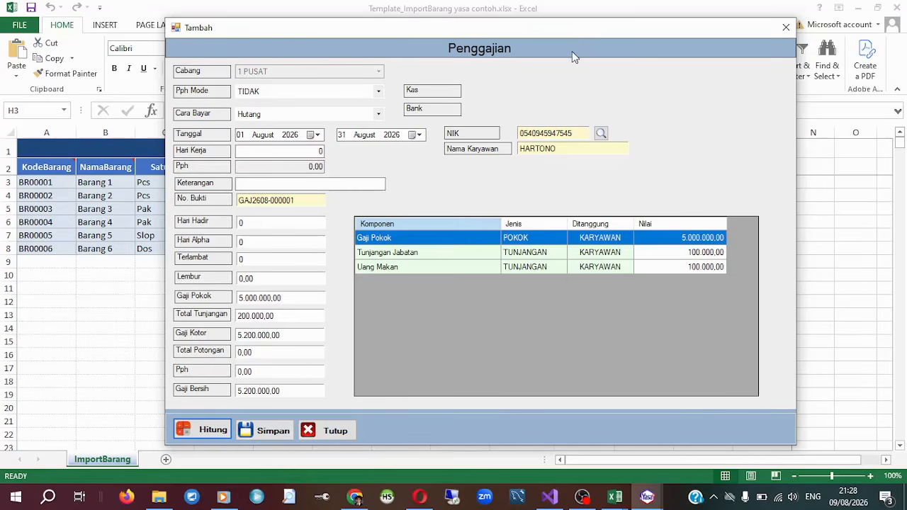
left_click_drag(618, 32, 596, 19)
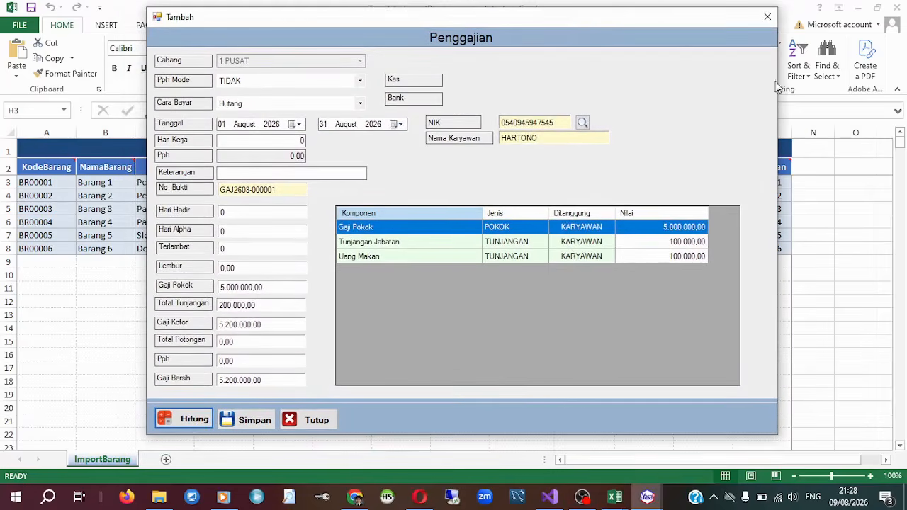
left_click(768, 17)
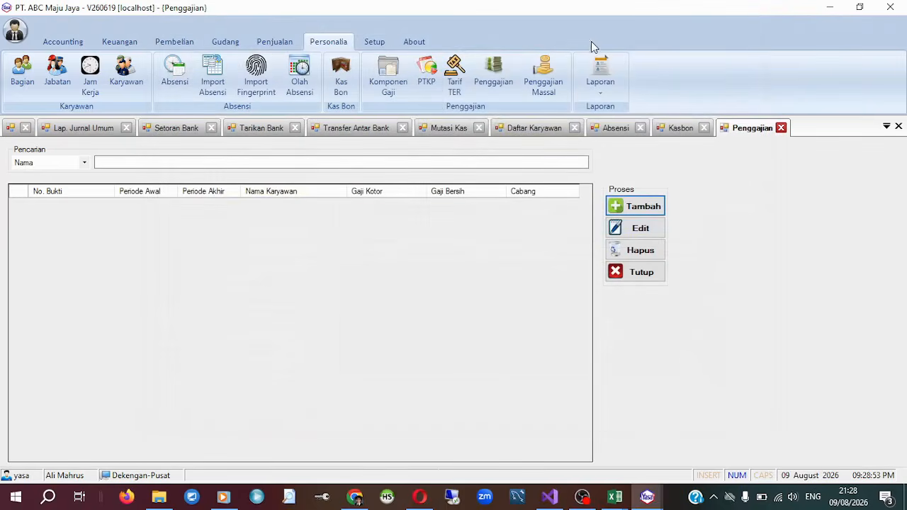
Start a new Penggajian Massal entry and load the Bulanan employee payroll for 01 to 31 August 2026.
left_click(540, 68)
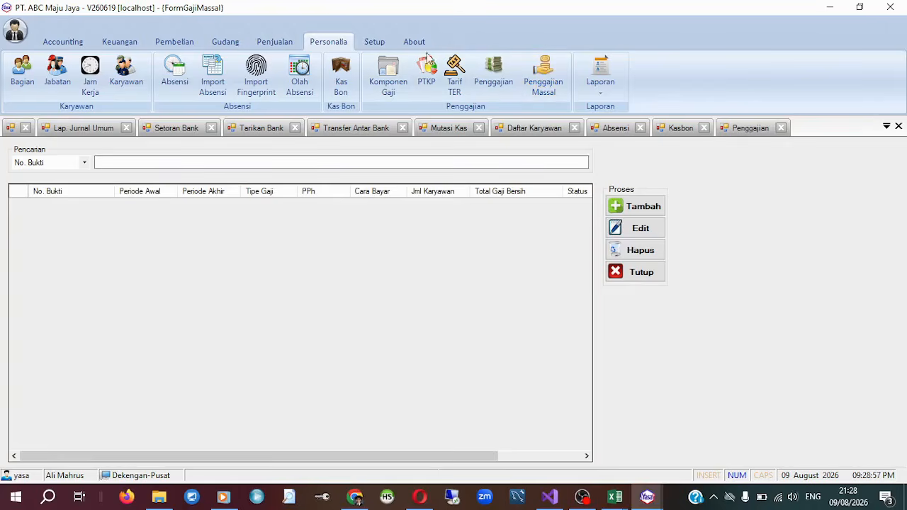
left_click(624, 205)
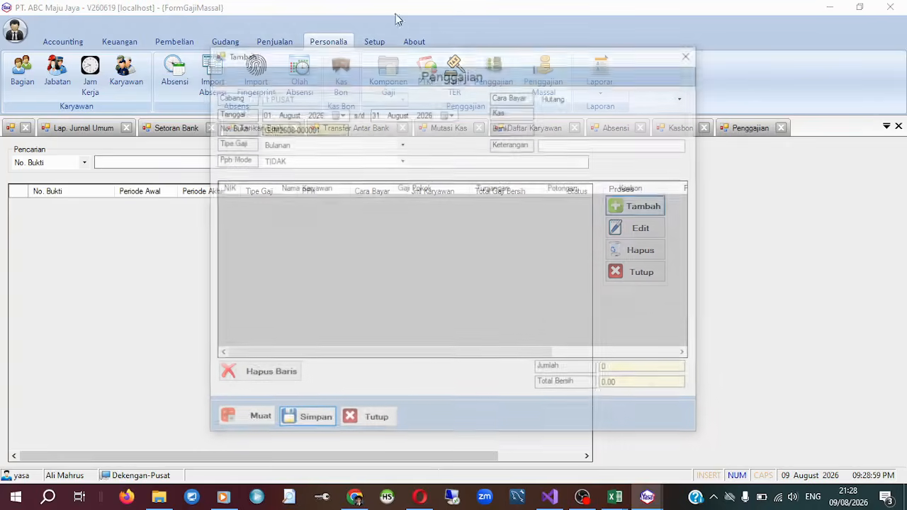
left_click(253, 423)
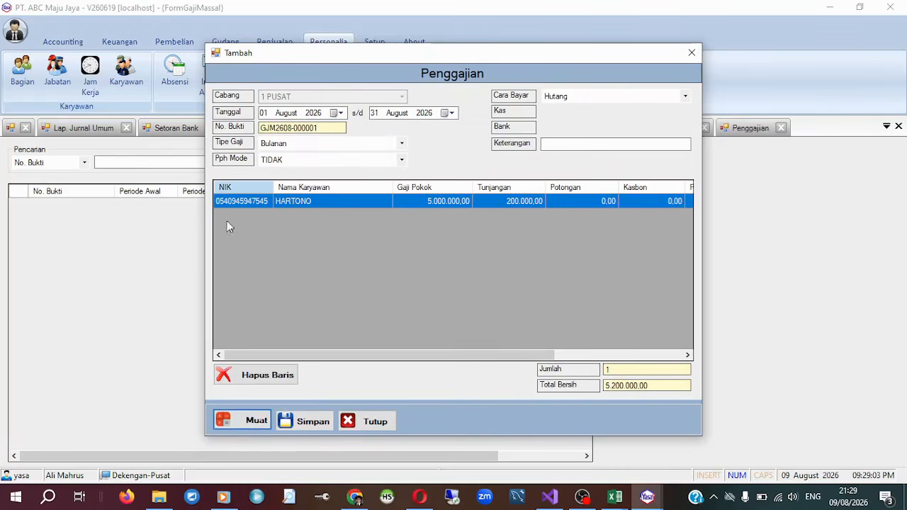
left_click_drag(348, 356, 268, 316)
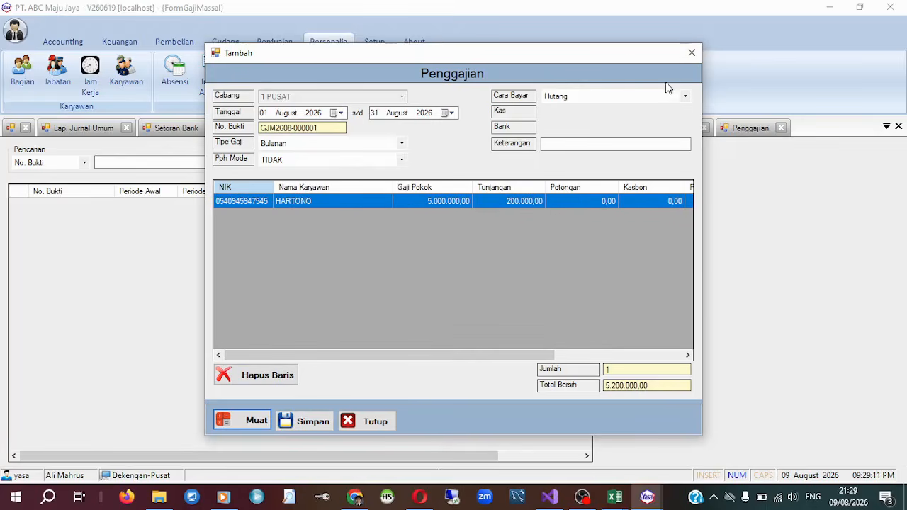
Close the mass payroll entry without saving and view the list of available personnel reports.
left_click(692, 53)
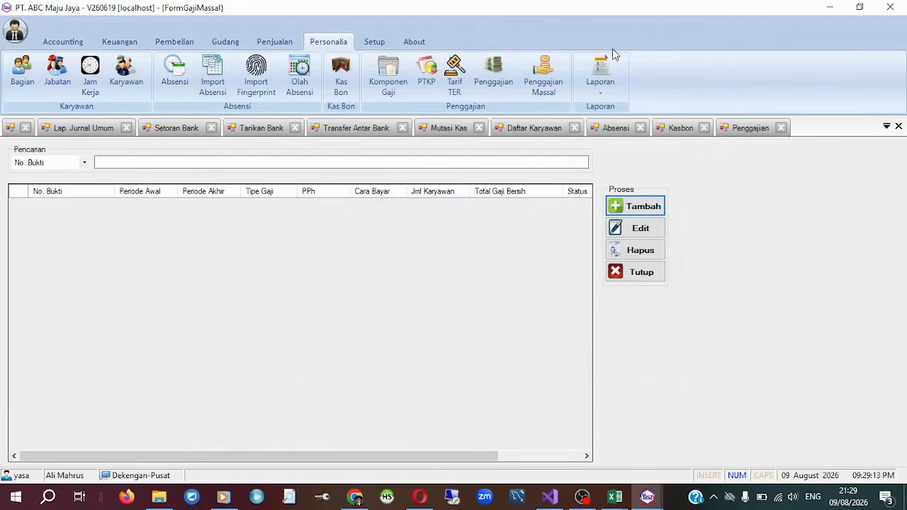
left_click(603, 71)
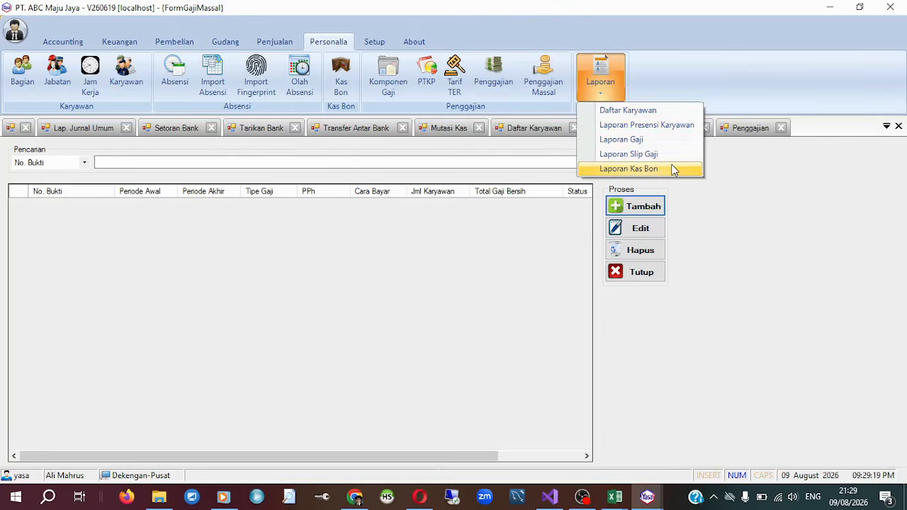
left_click(755, 78)
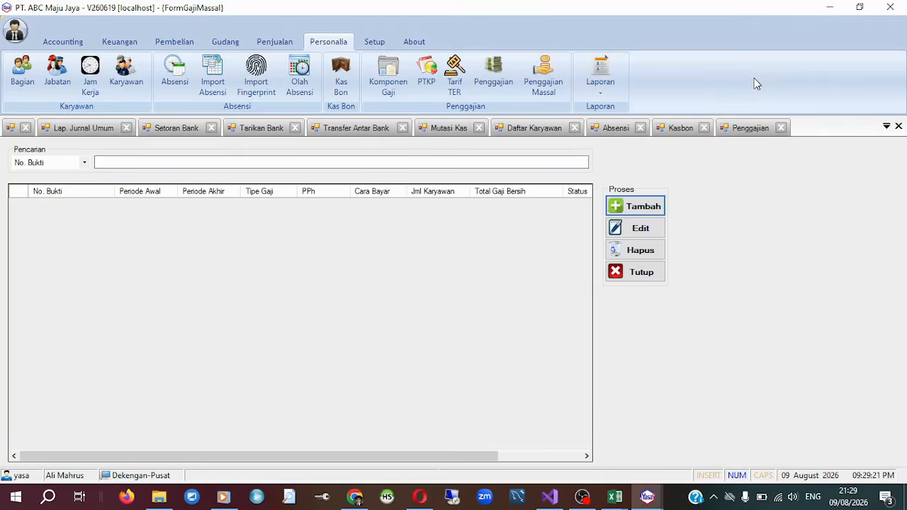
Look through the Kota city list and the Propinsi province list in the setup features, closing each one.
left_click(375, 41)
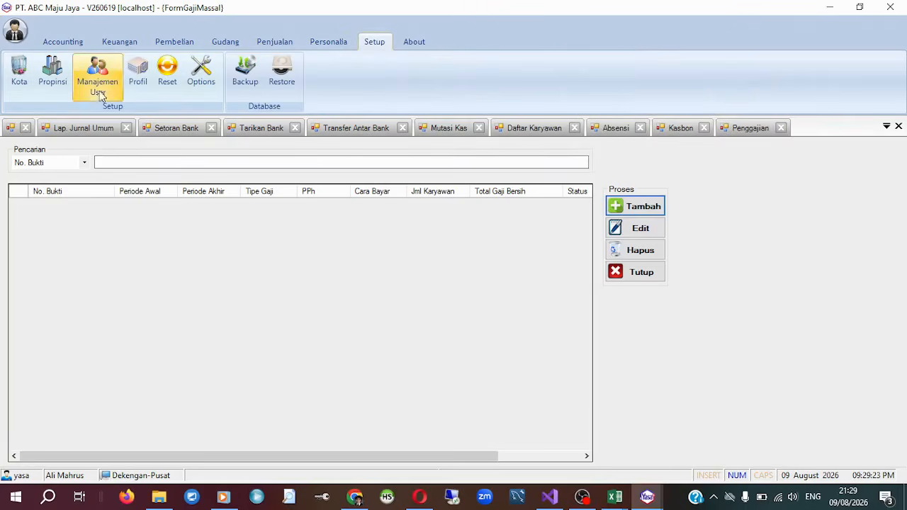
left_click(19, 82)
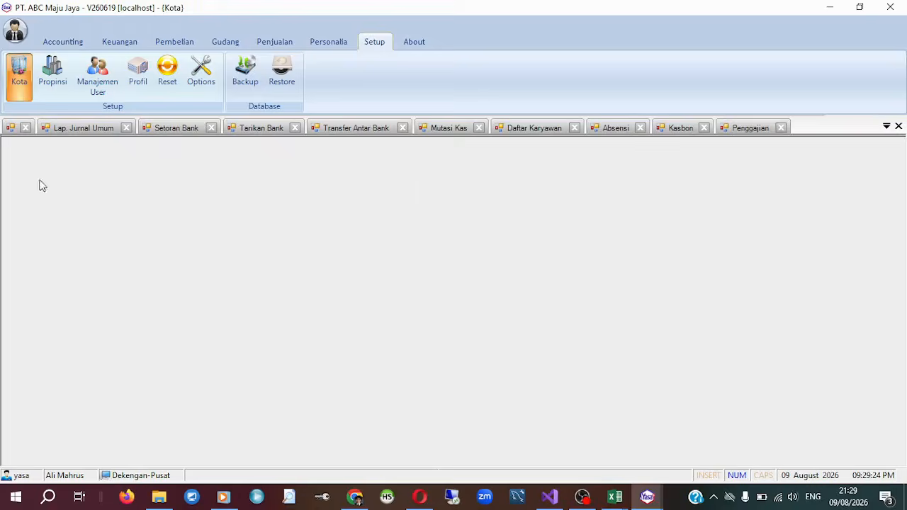
scroll(361, 302, "down", 5)
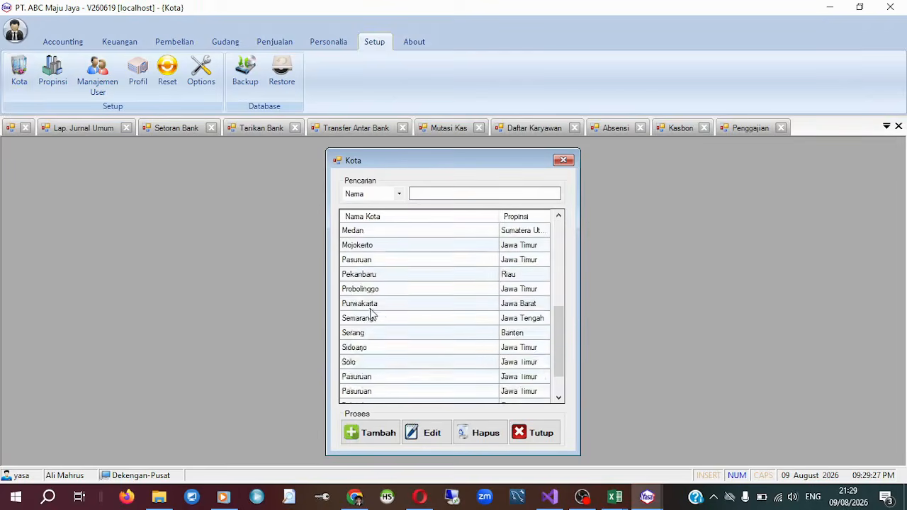
scroll(410, 315, "up", 5)
left_click(565, 160)
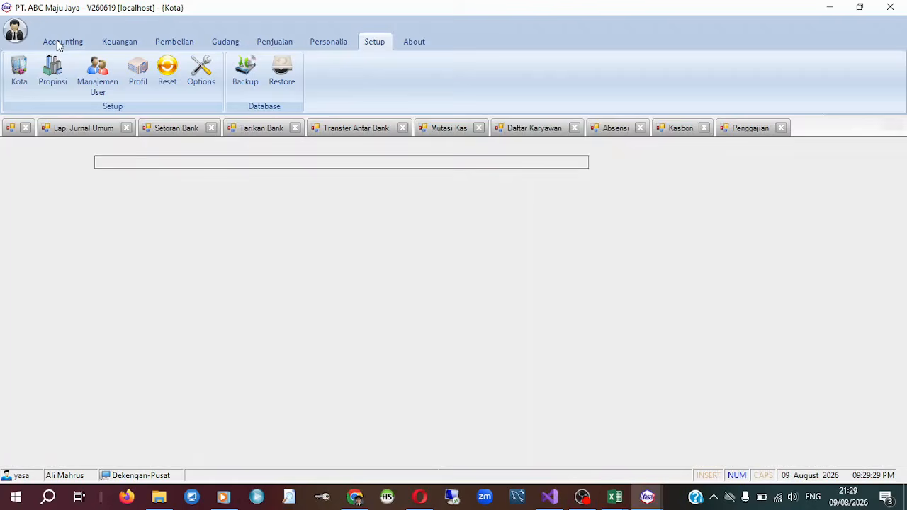
left_click(51, 70)
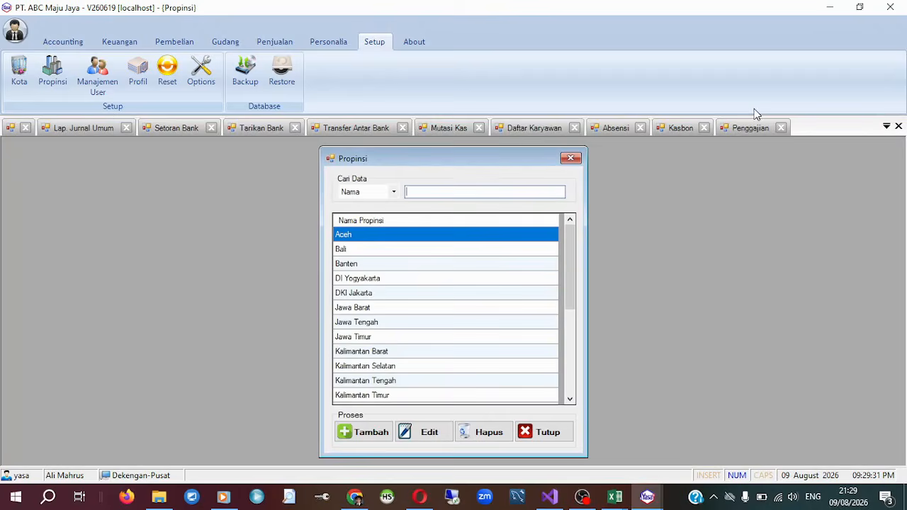
left_click(571, 159)
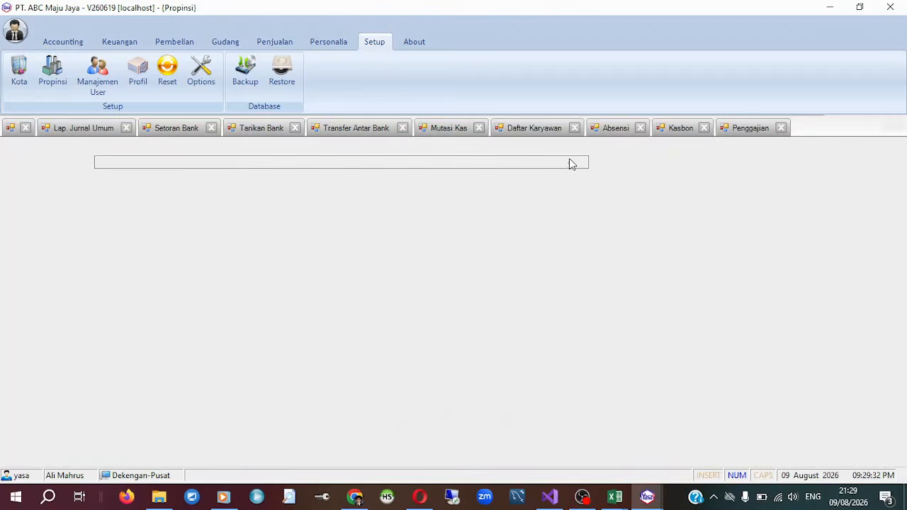
Open the company profile, review its details including the NPWP field, and close it without saving.
left_click(137, 71)
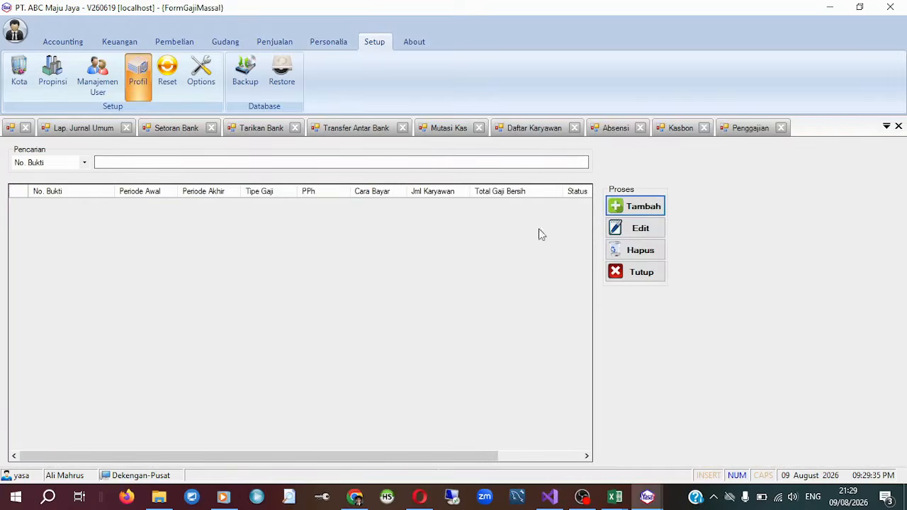
left_click_drag(492, 206, 234, 201)
left_click_drag(418, 192, 306, 183)
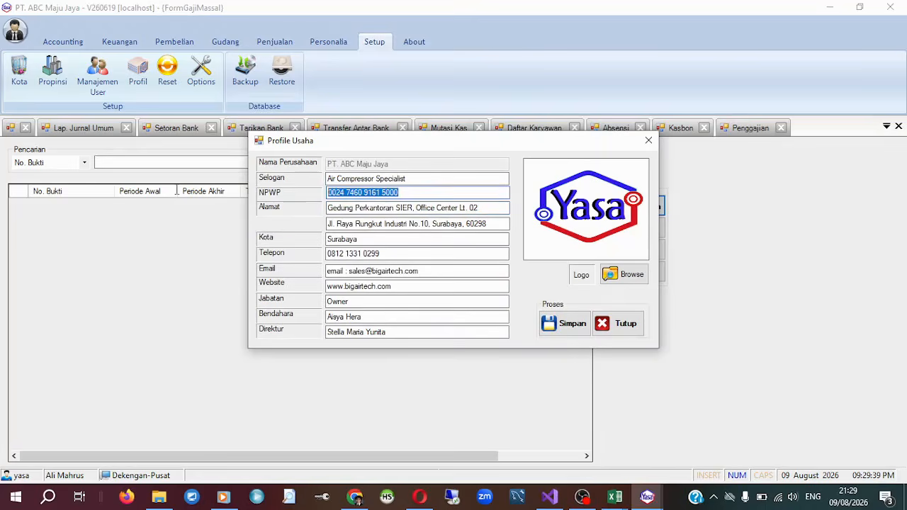
left_click(649, 141)
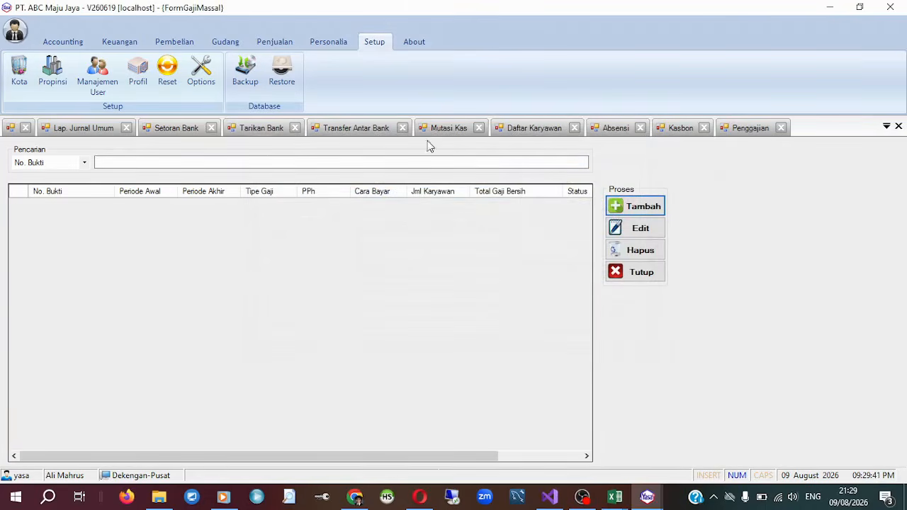
Review the Nomor account mappings and the Umum receipt footer, PPN and PPH settings in Options, and close without saving.
left_click(201, 71)
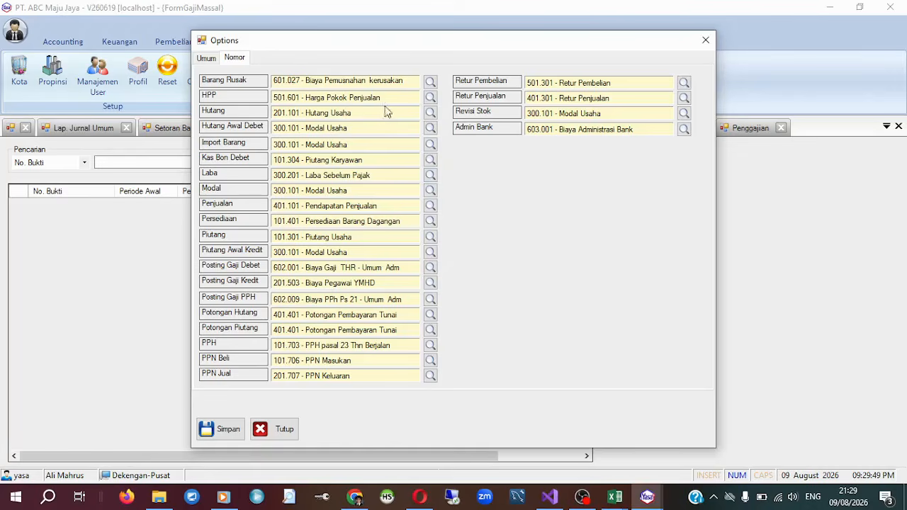
mouse_move(401, 46)
left_mouse_down()
mouse_move(409, 5)
mouse_move(410, 32)
left_mouse_up()
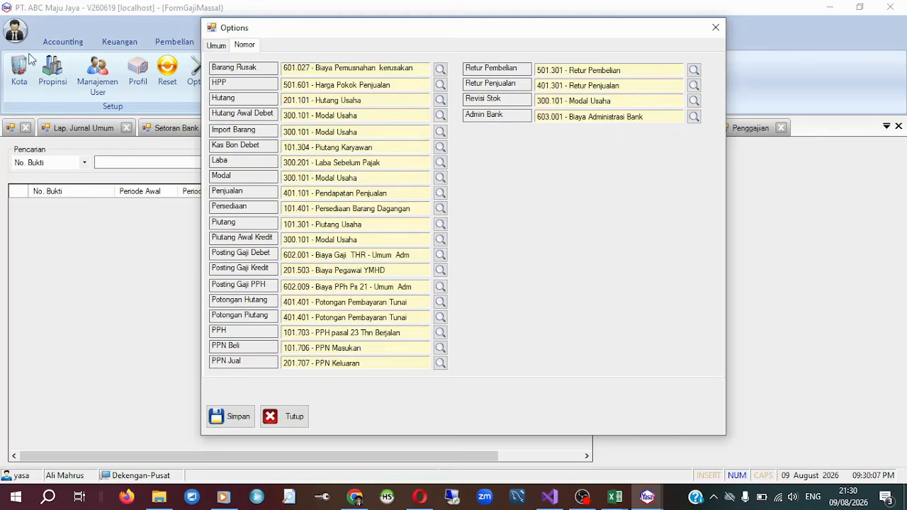
left_click(219, 48)
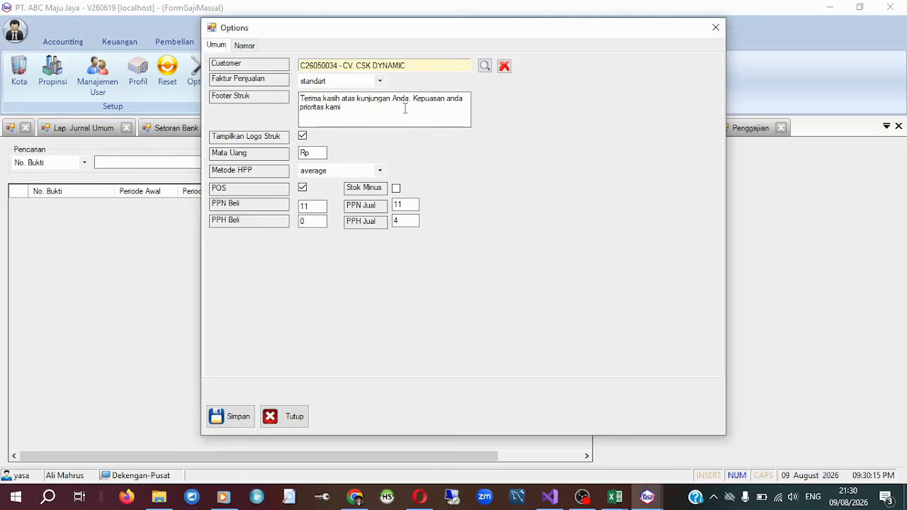
left_click_drag(403, 107, 239, 89)
left_click_drag(360, 107, 254, 92)
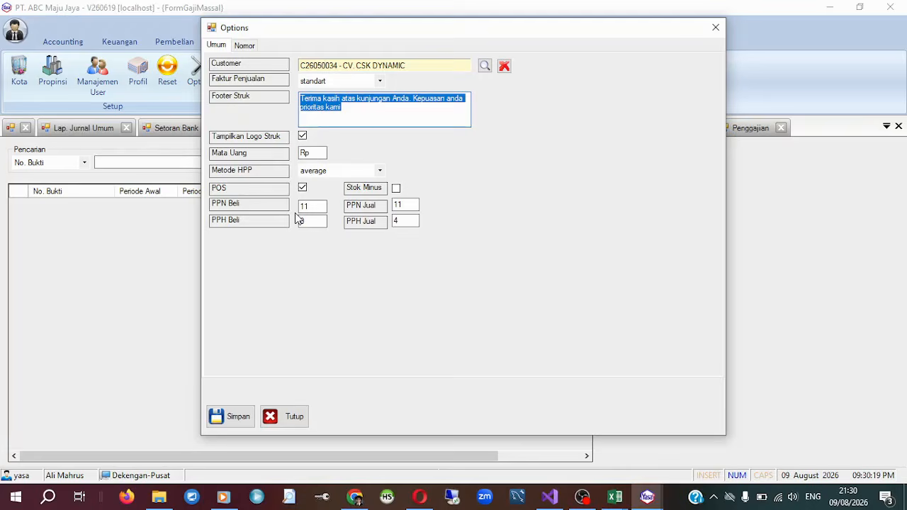
left_click_drag(315, 207, 283, 207)
left_click_drag(407, 205, 290, 223)
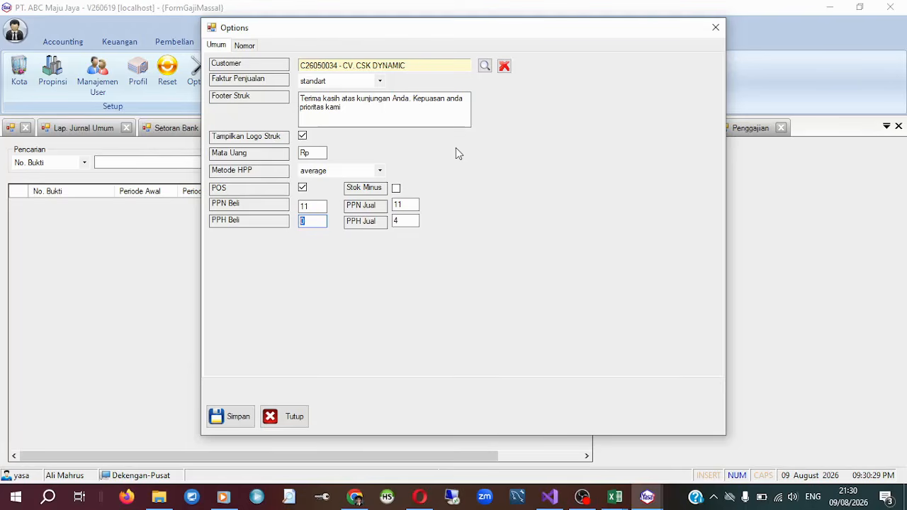
left_click(242, 45)
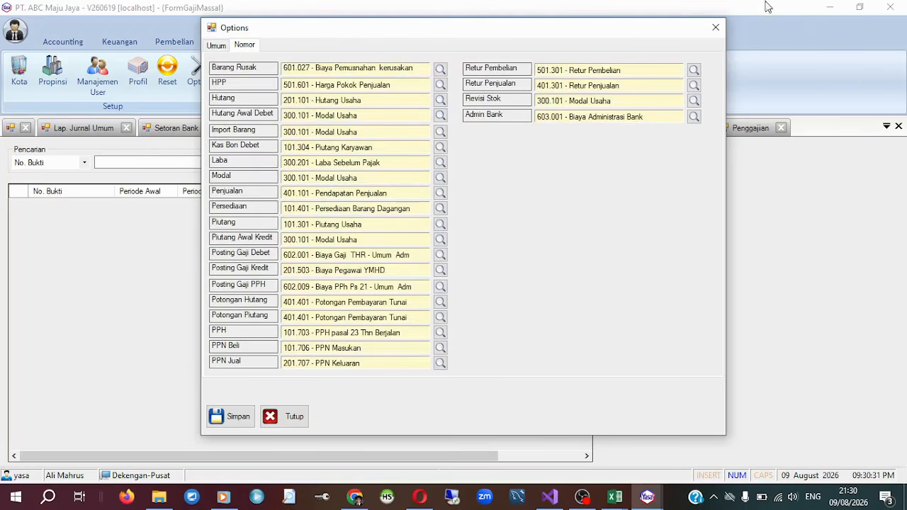
left_click(716, 27)
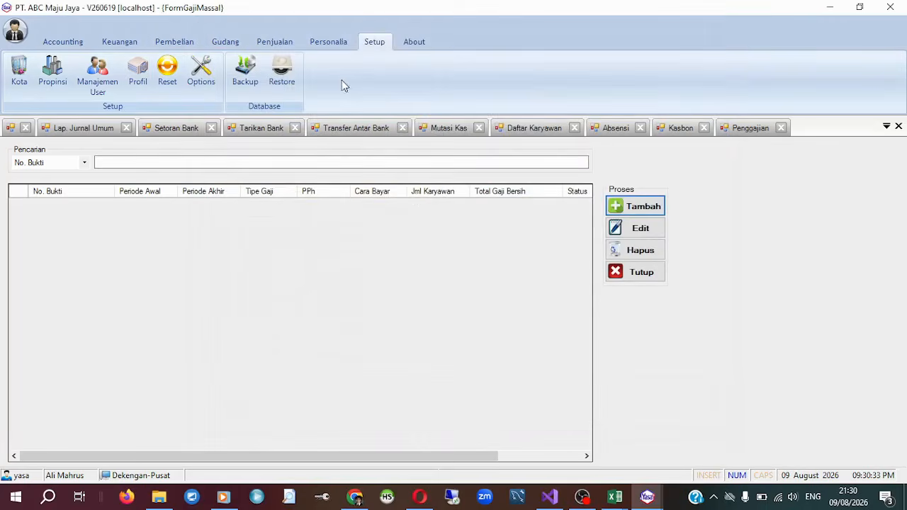
View the database backup and restore pages and close them without running either process.
left_click(244, 72)
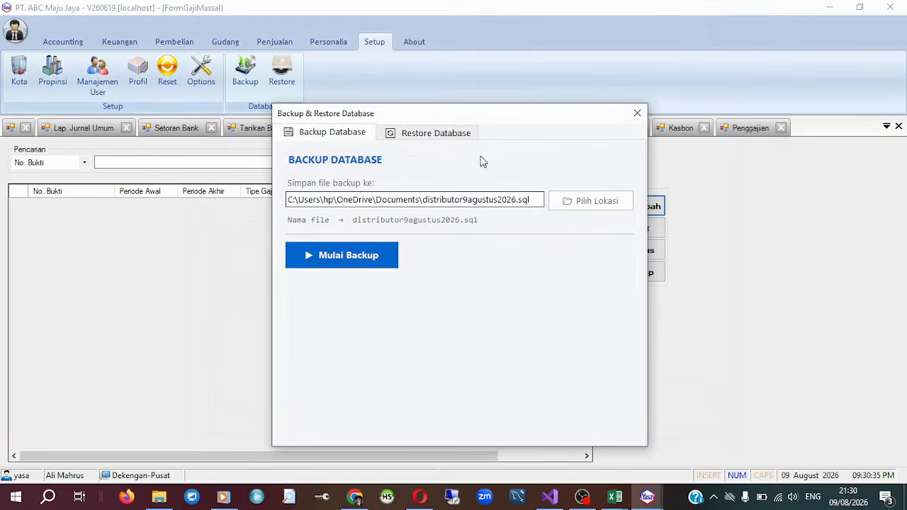
left_click(421, 136)
left_click(636, 113)
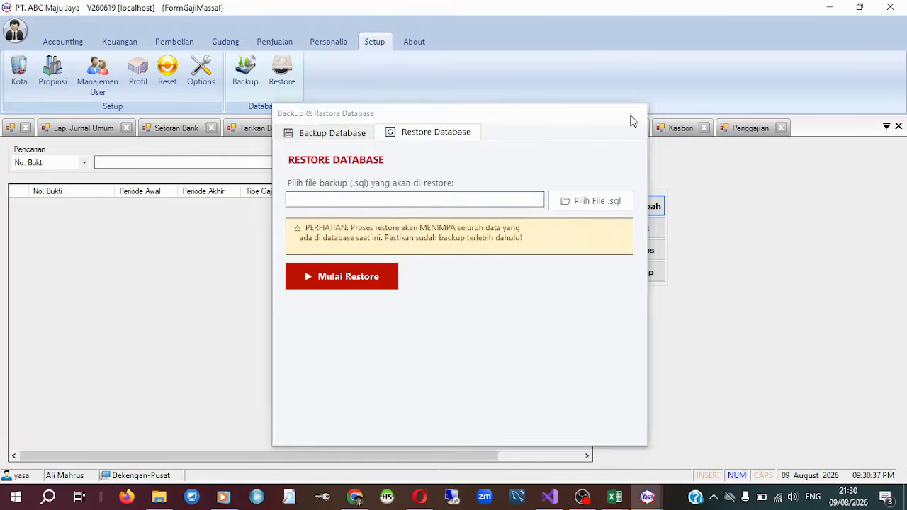
left_click(283, 74)
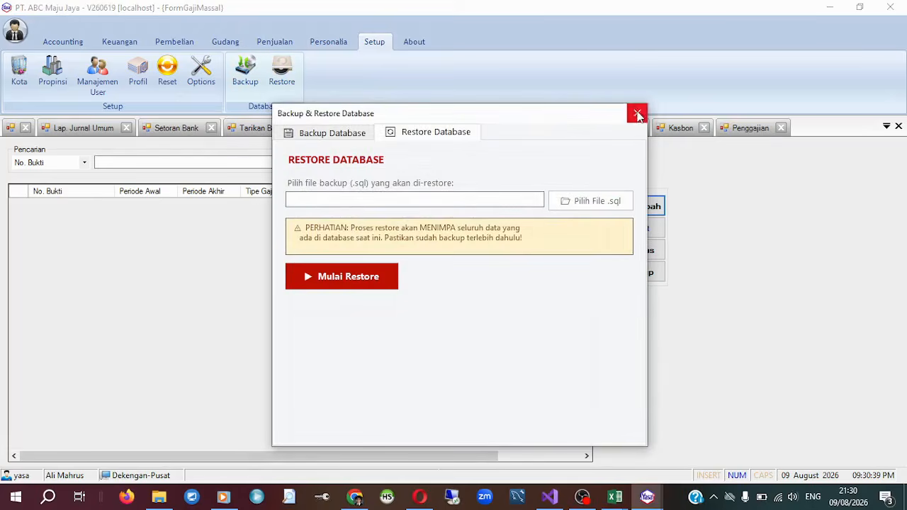
left_click(636, 113)
Back up the database to the Desktop under the file name "backup database 9 agustus 2026".
left_click(244, 77)
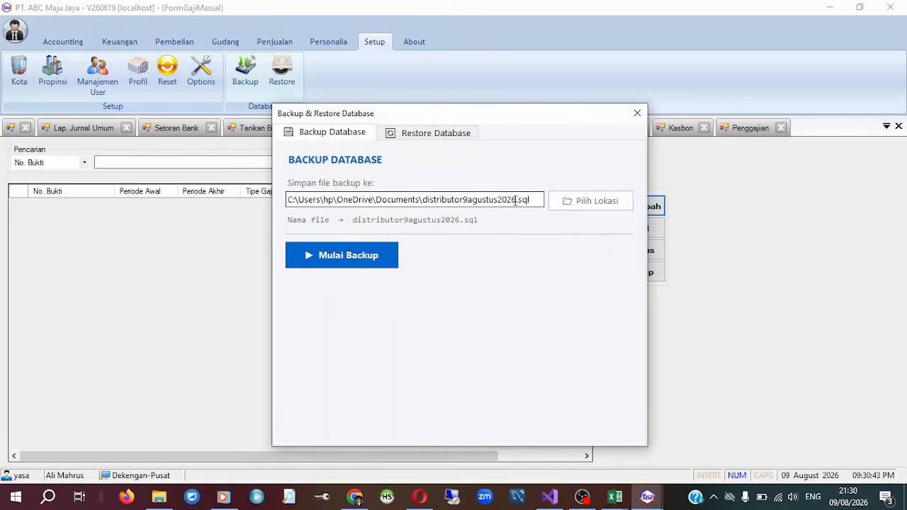
left_click_drag(516, 199, 80, 199)
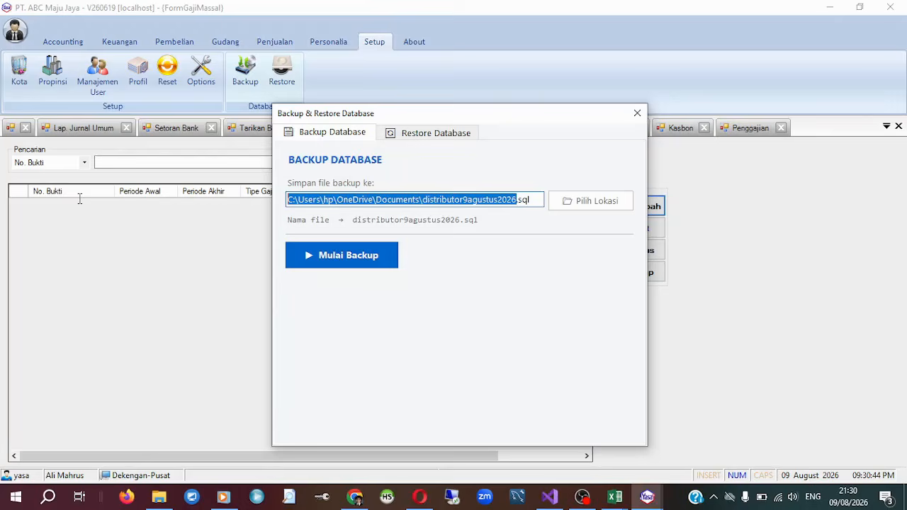
left_click(592, 204)
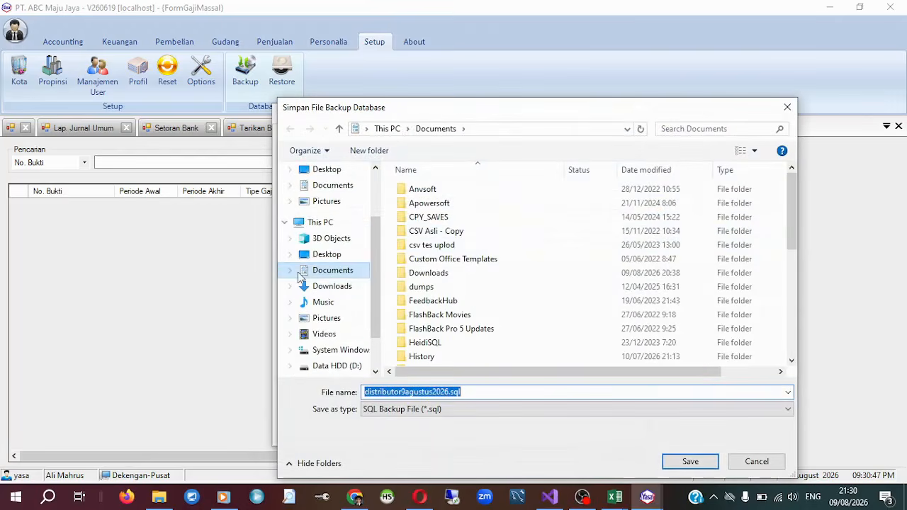
scroll(319, 255, "up", 1)
left_click(329, 253)
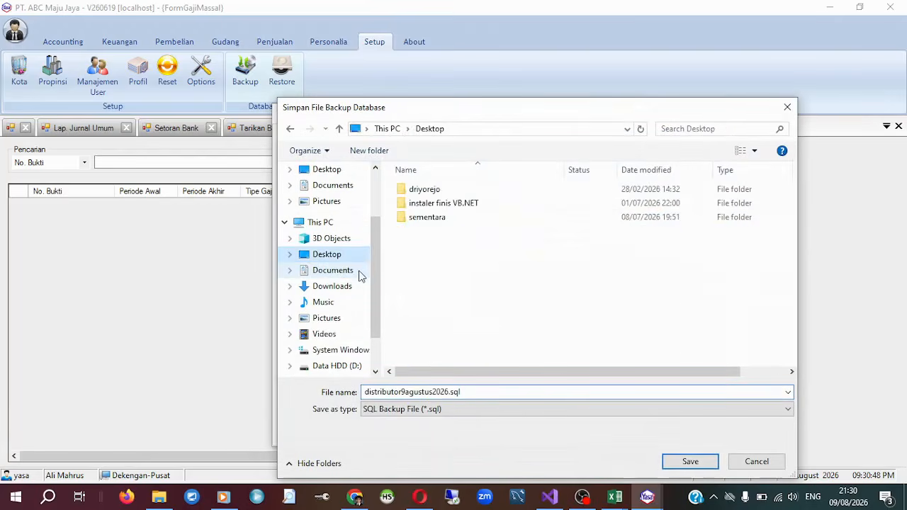
left_click(507, 397)
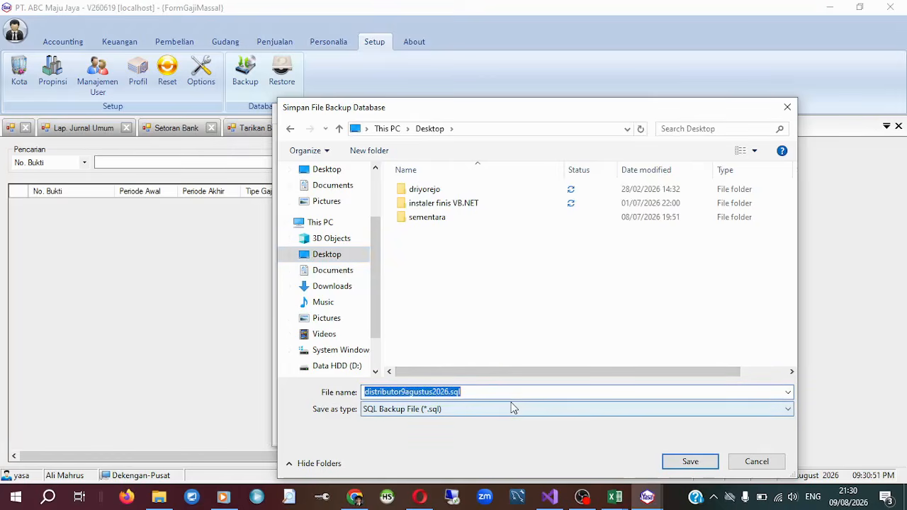
type("backup database 9")
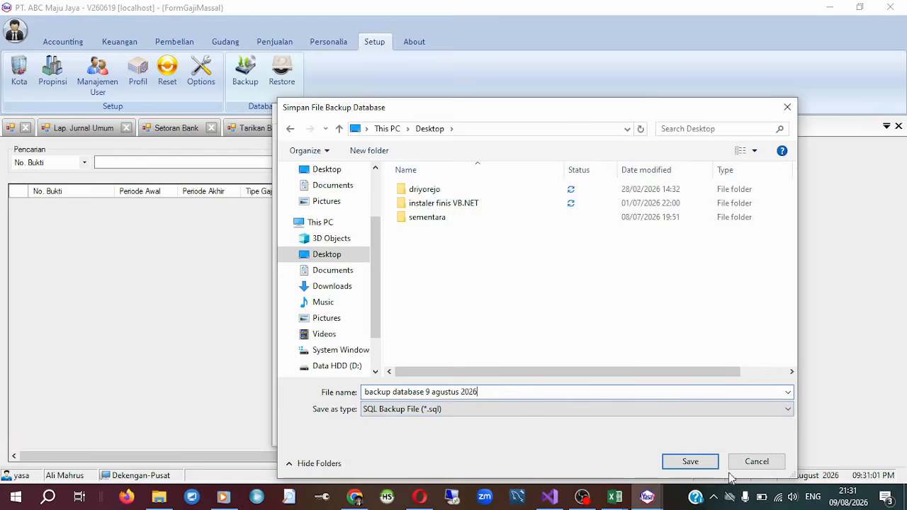
left_click(689, 462)
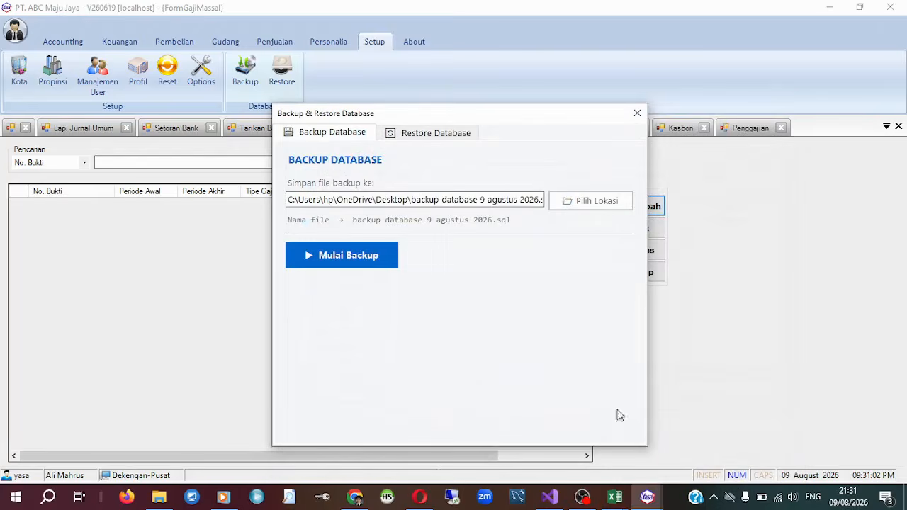
left_click_drag(405, 114, 403, 97)
left_click(349, 239)
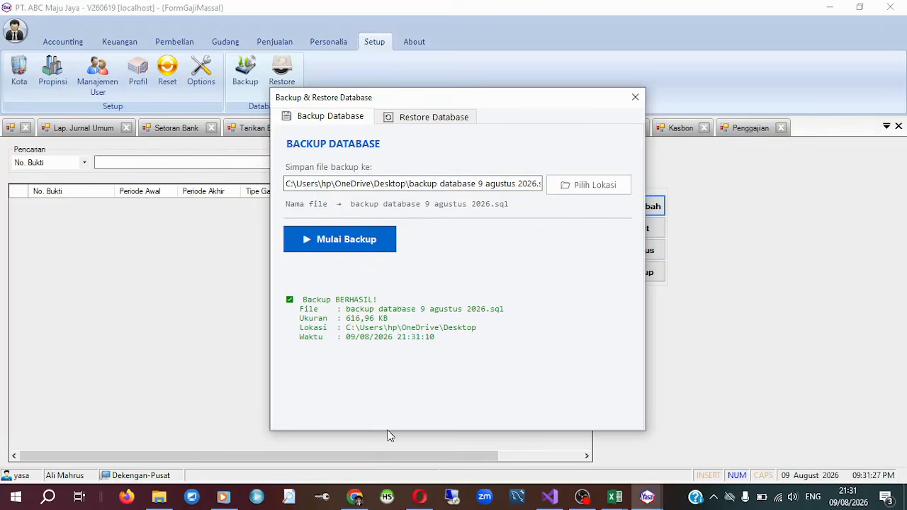
Review the Restore Database options and close the backup and restore dialog without restoring a file.
left_click_drag(527, 91, 499, 91)
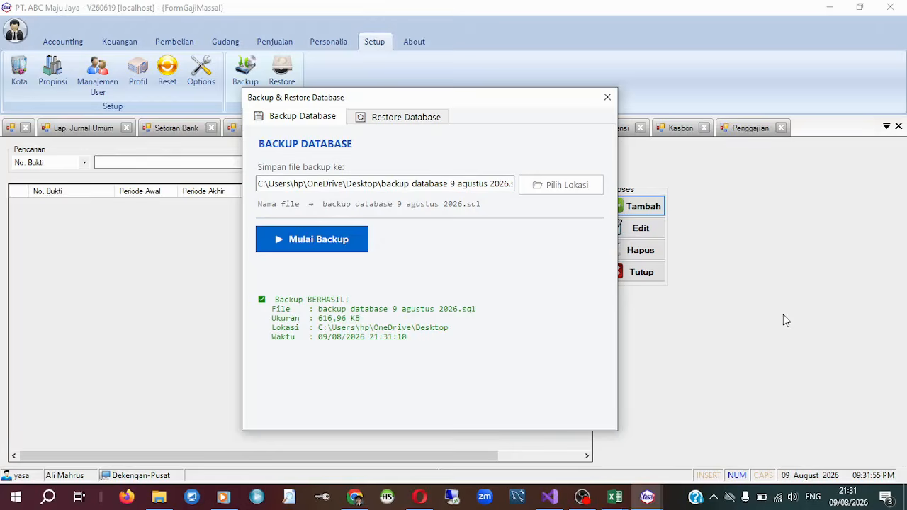
left_click(409, 121)
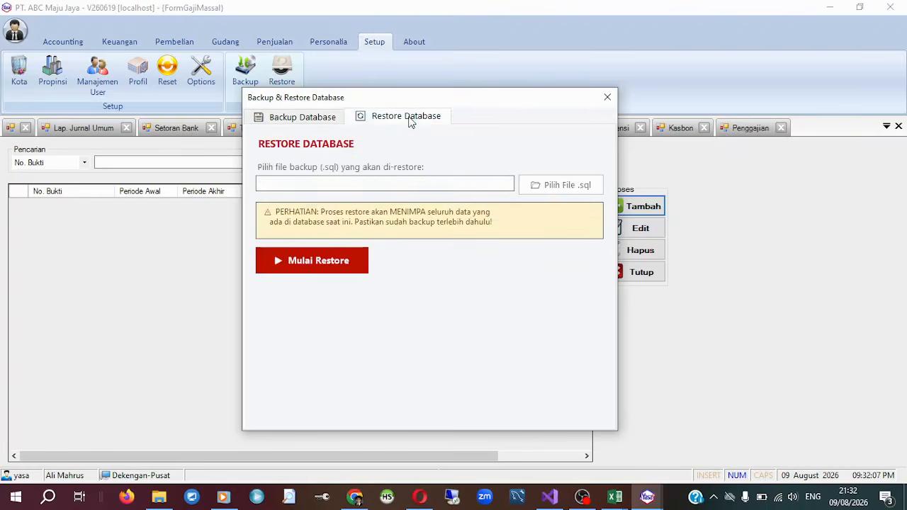
left_click_drag(468, 104, 450, 120)
left_click(587, 112)
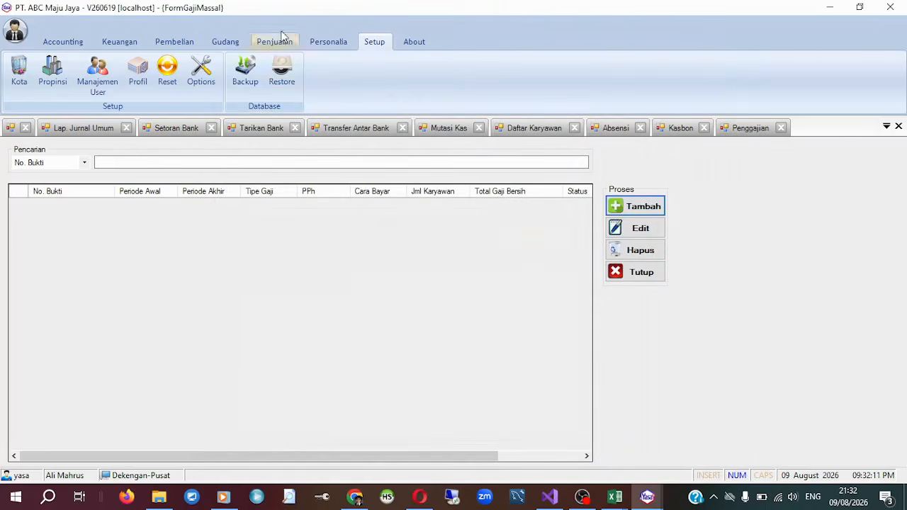
Browse the About, Penjualan, Setup and Accounting feature groups one last time and close the application.
left_click(423, 44)
left_click(377, 41)
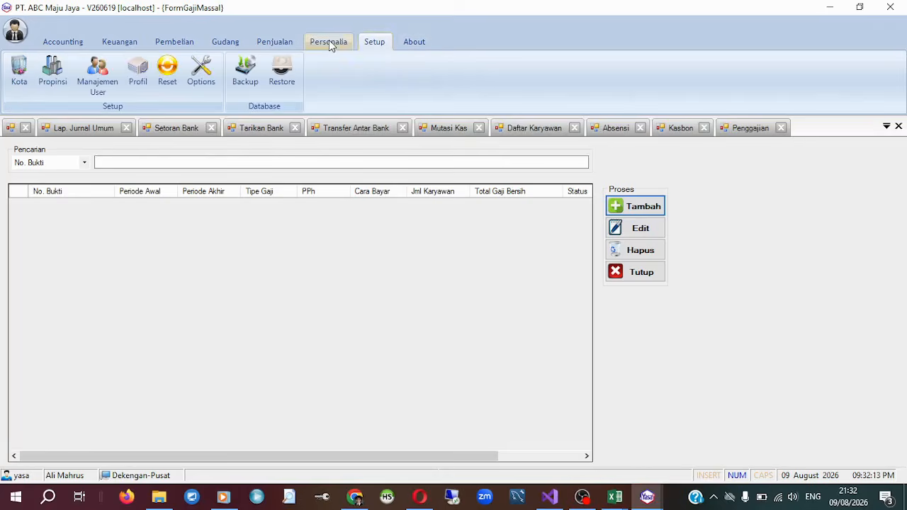
left_click(274, 44)
left_click(383, 46)
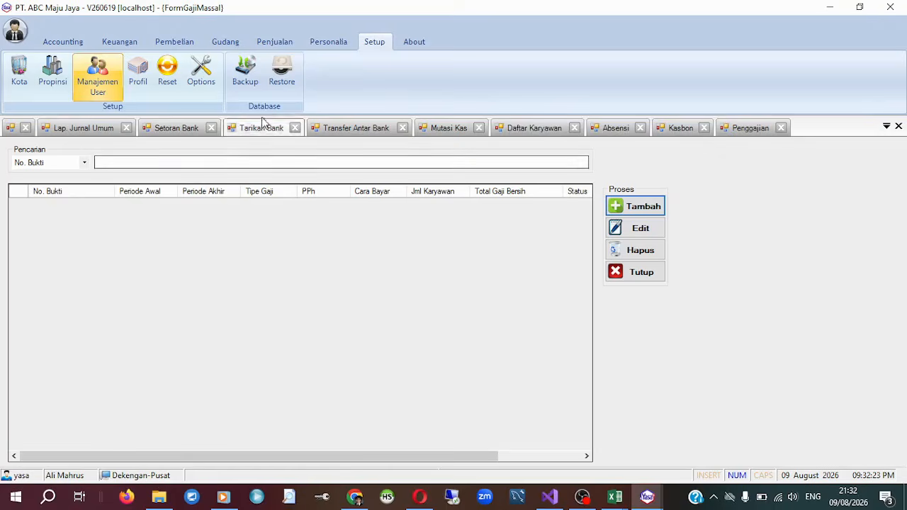
left_click(61, 41)
left_click(891, 7)
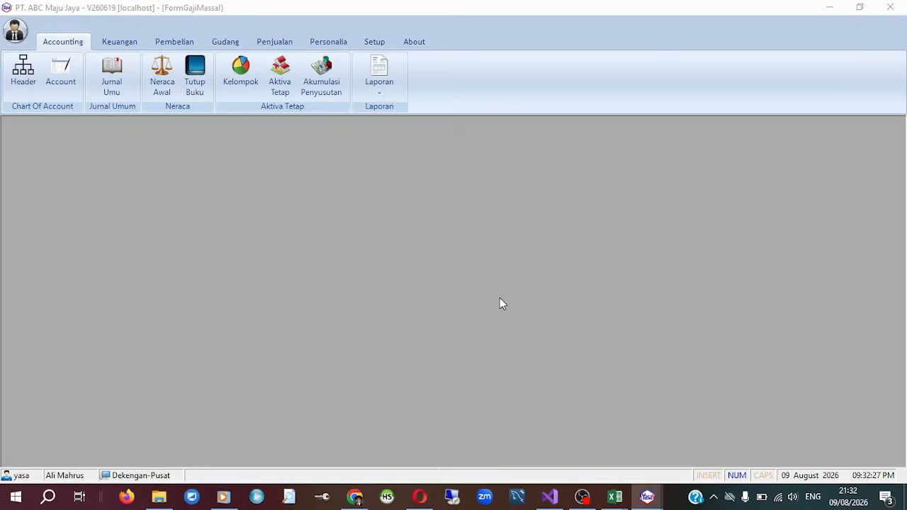
Browse the Keuangan, Accounting, Pembelian, Gudang, Penjualan and Personalia feature groups.
left_click(519, 297)
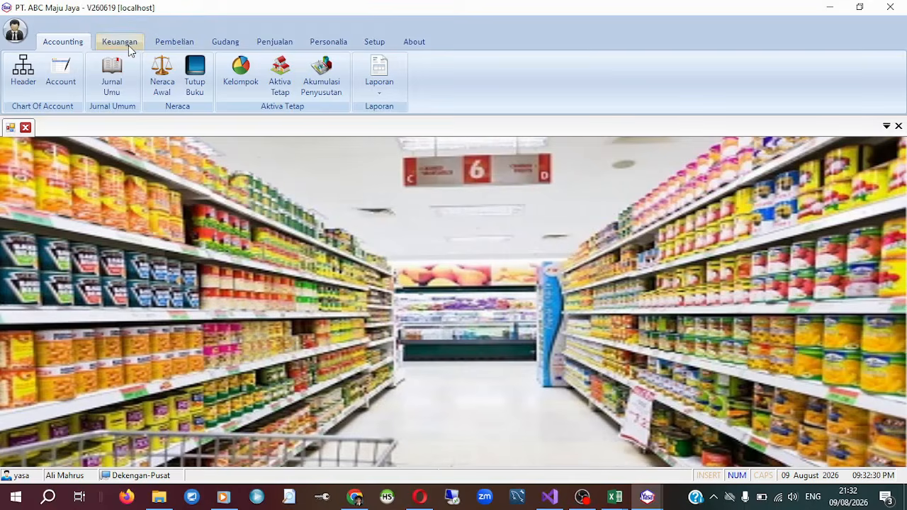
left_click(117, 44)
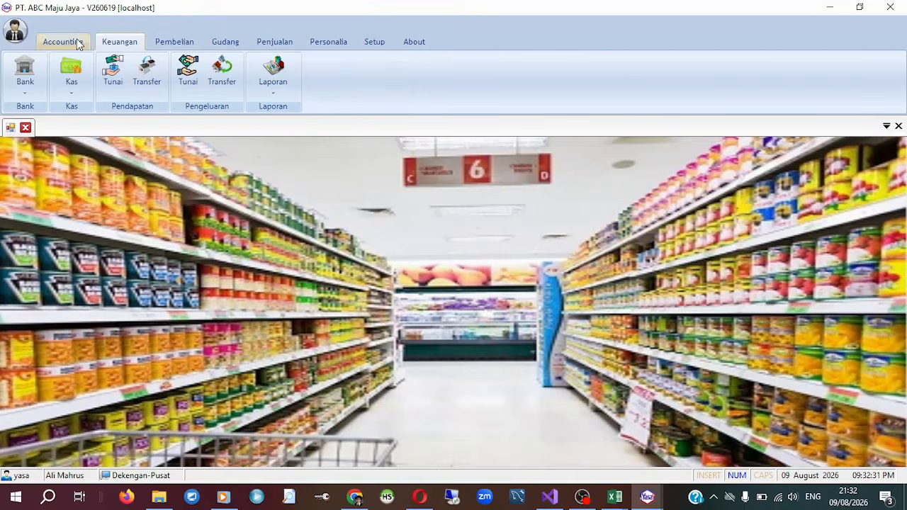
left_click(81, 44)
left_click(117, 44)
left_click(170, 50)
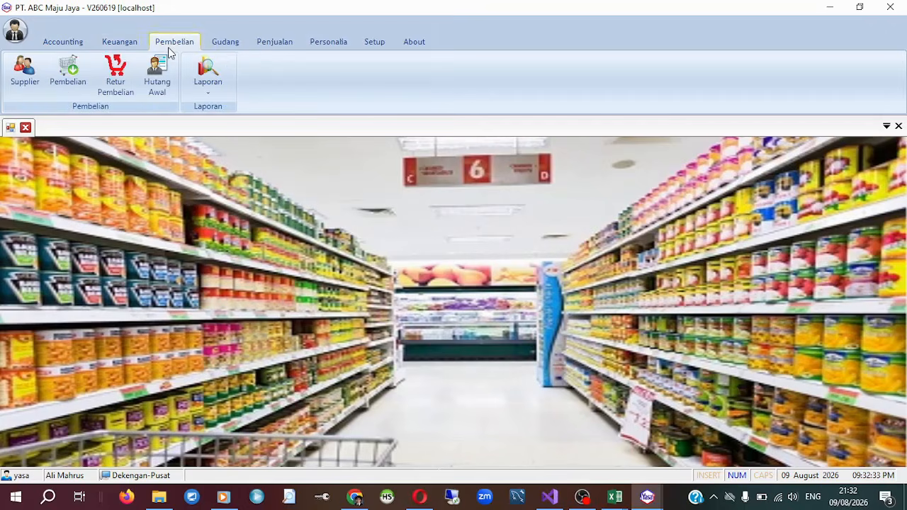
left_click(225, 45)
left_click(288, 43)
left_click(337, 41)
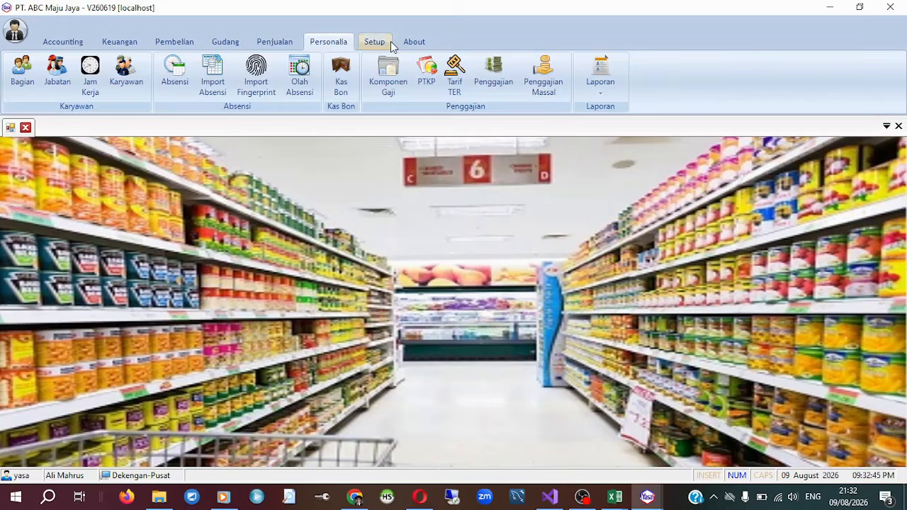
Review the CV. CSK DYNAMIC sale from the Penjualan list in its edit form without saving, and cancel its deletion.
left_click(263, 44)
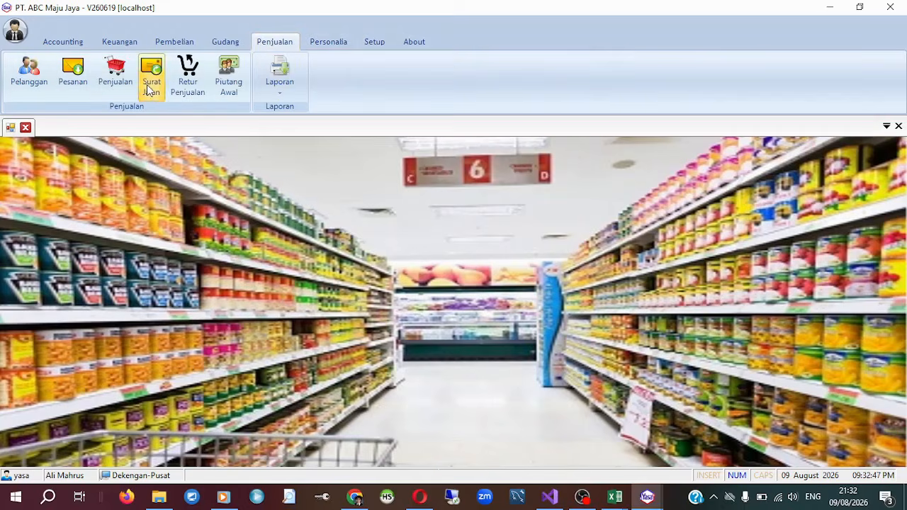
left_click(115, 75)
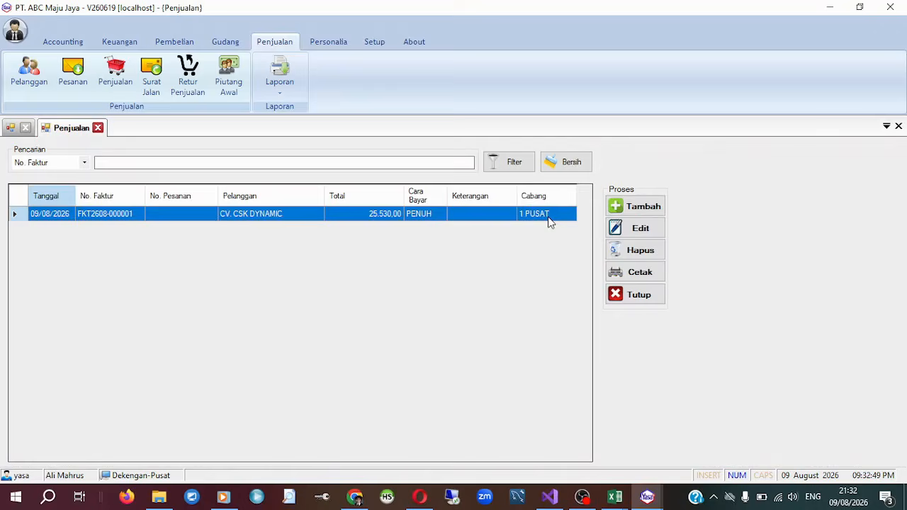
left_click(622, 234)
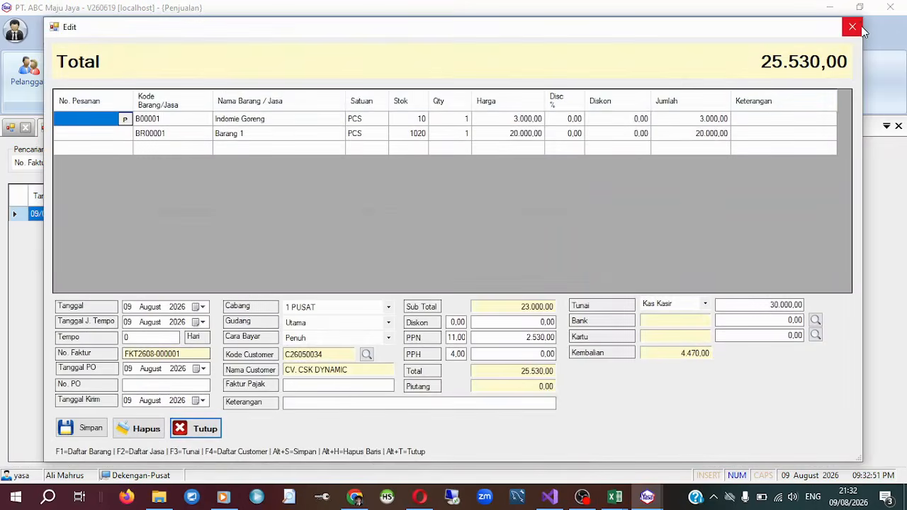
left_click(853, 26)
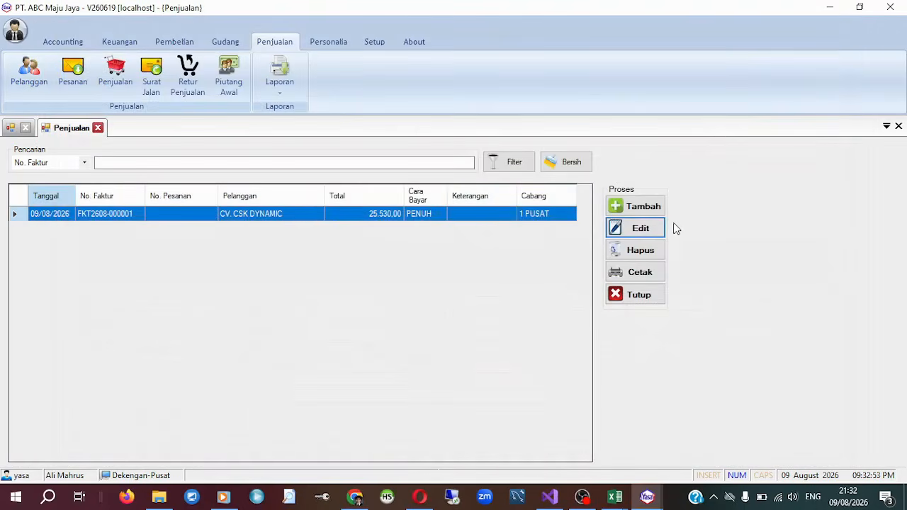
left_click(658, 252)
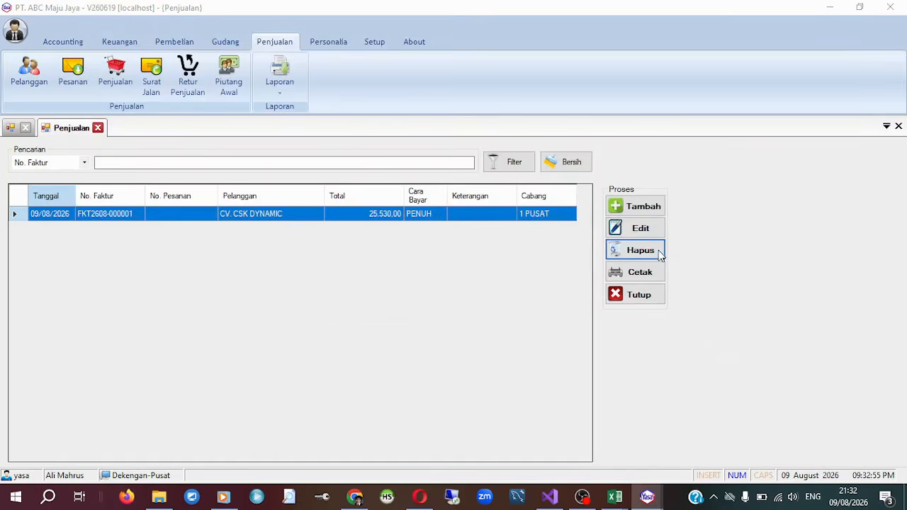
left_click(568, 301)
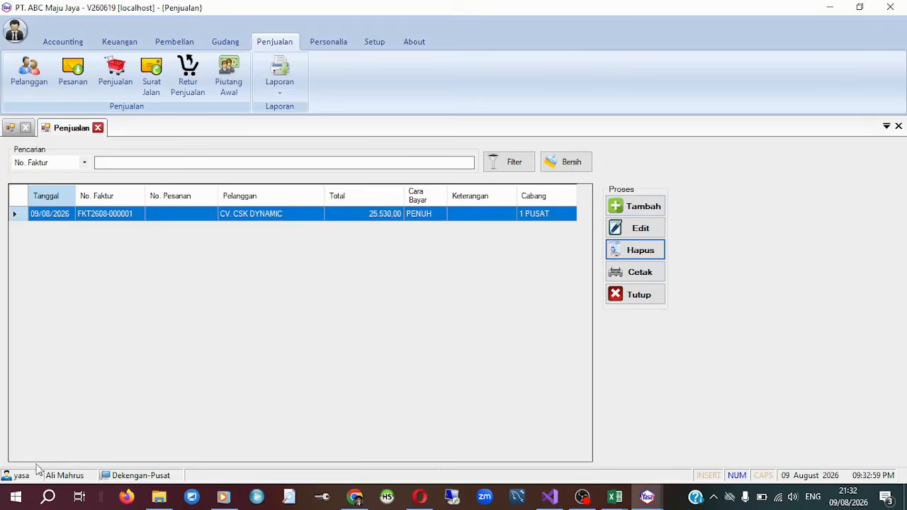
left_click(658, 237)
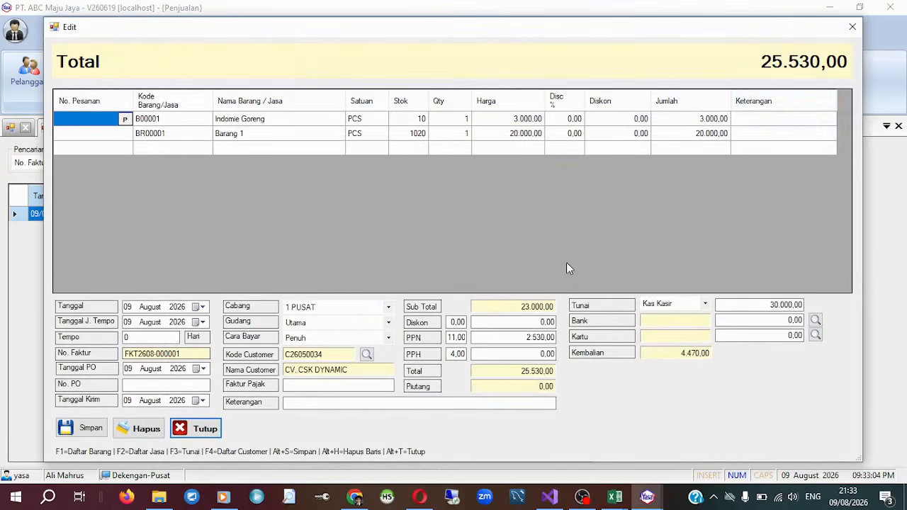
left_click(853, 26)
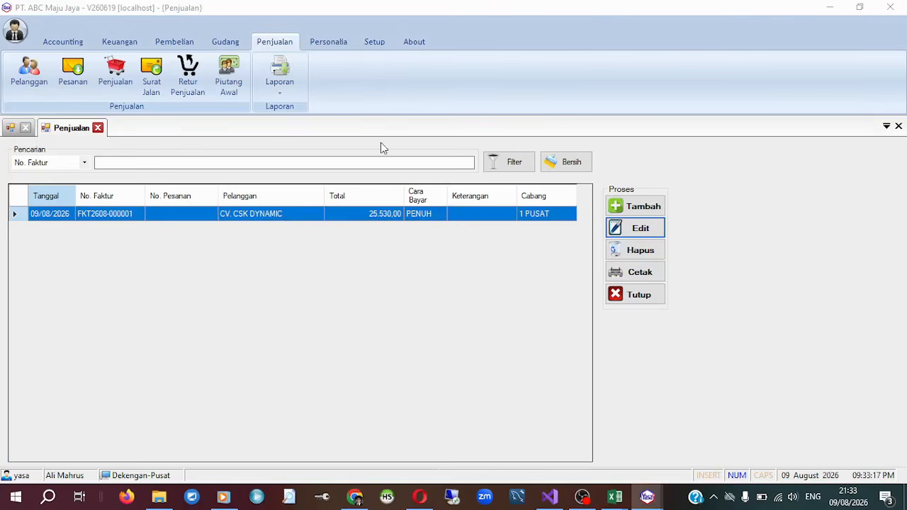
Start a new user in Manajemen User with the username kasir1 and enter the user's full name.
left_click(373, 41)
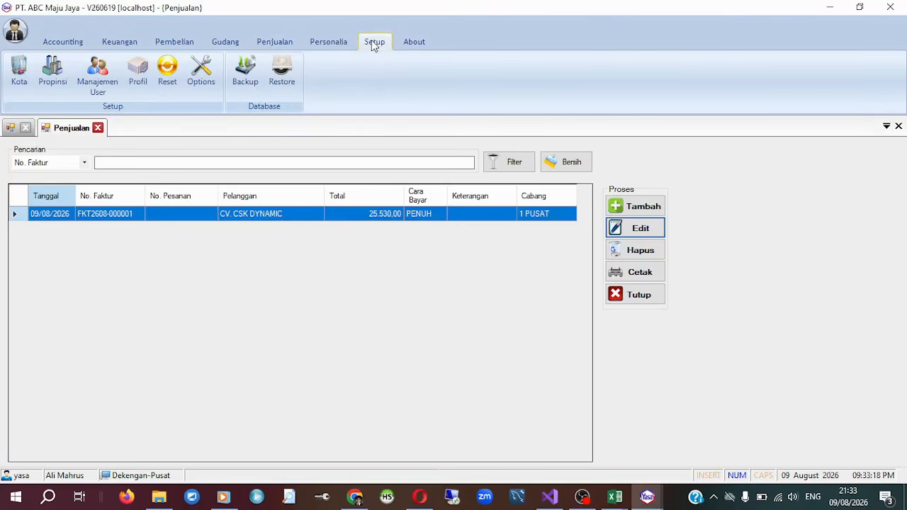
left_click(93, 78)
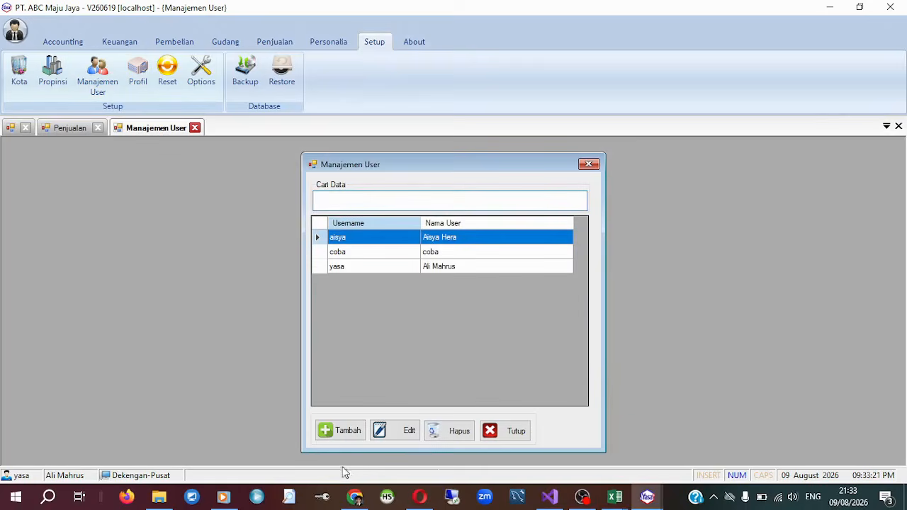
left_click(346, 430)
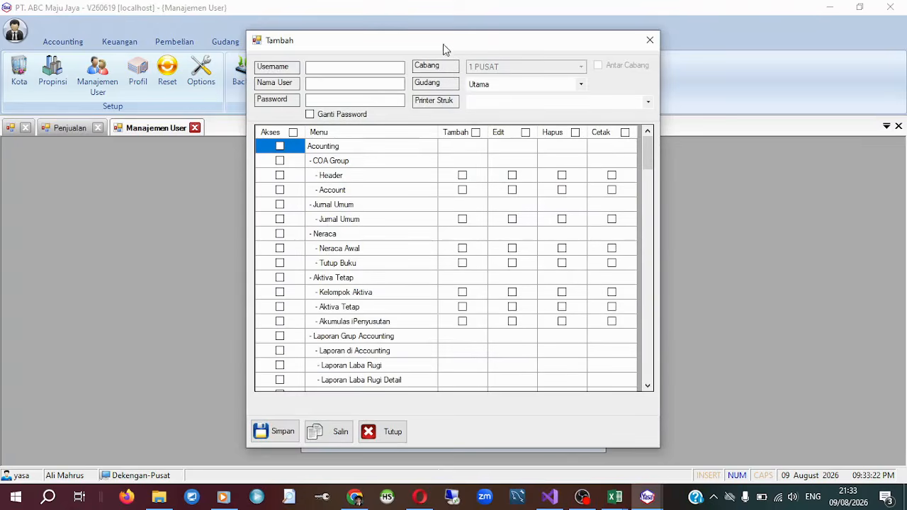
left_click(342, 69)
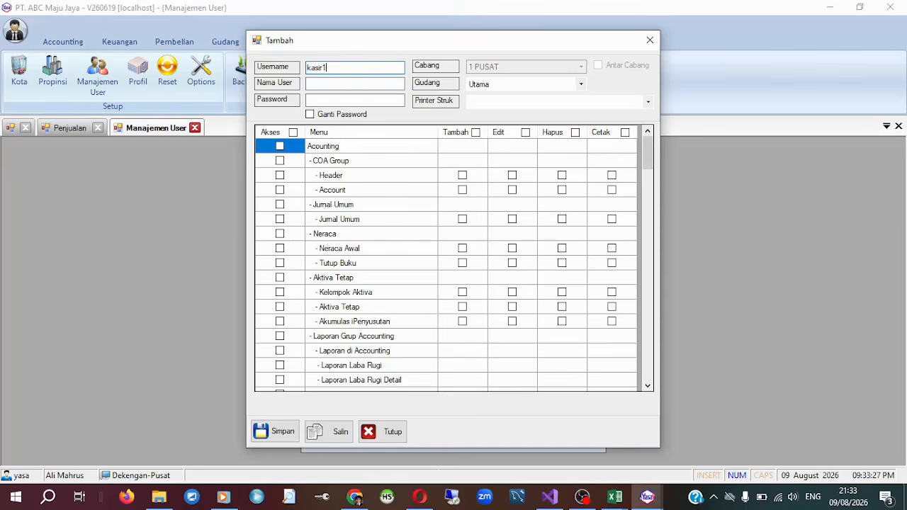
double_click(324, 67)
key("Tab")
key("Caps_Lock")
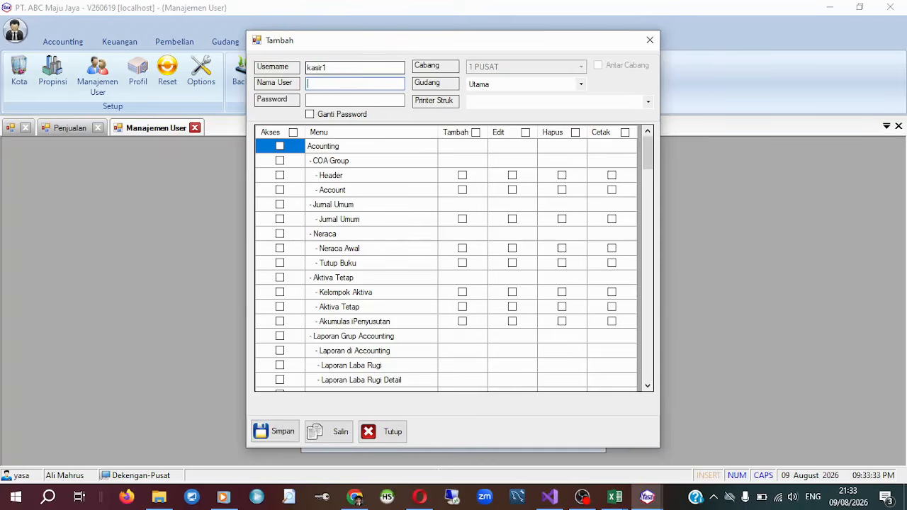
key("Tab")
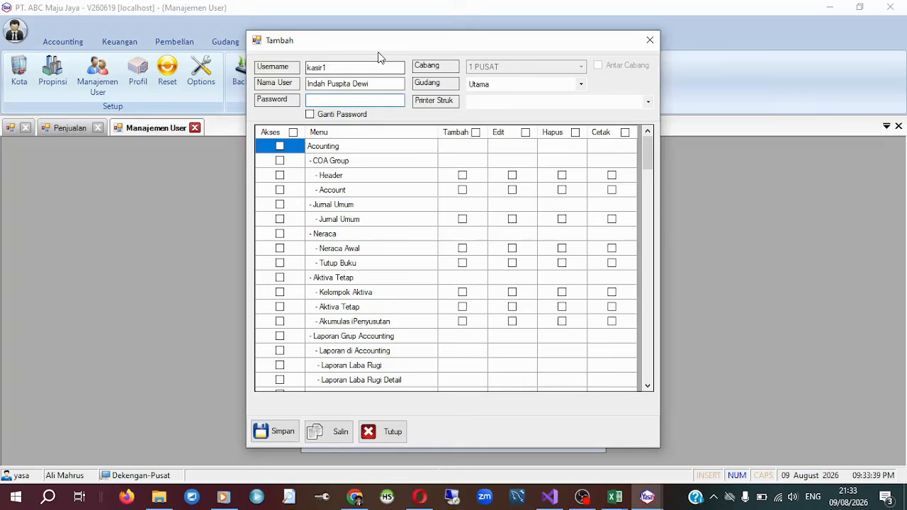
Fill in the new user's account password.
double_click(324, 67)
right_click(331, 67)
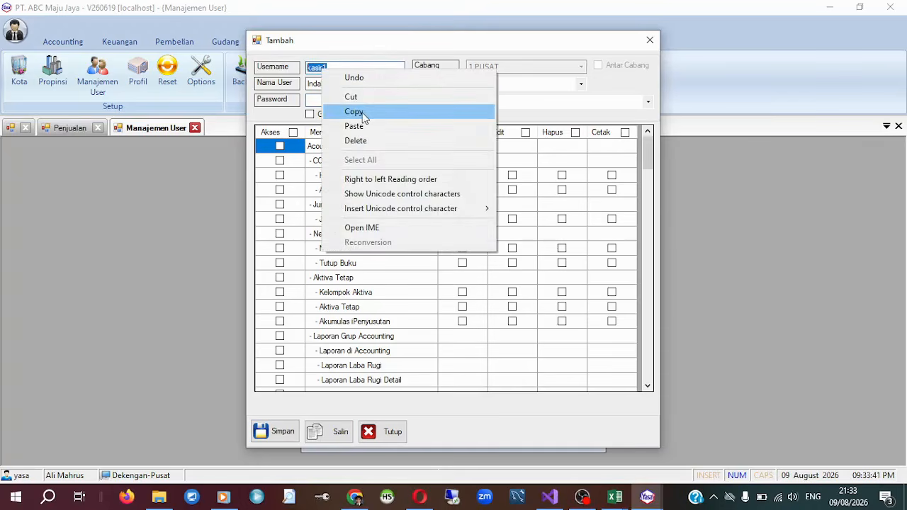
left_click(383, 110)
left_click(389, 105)
key("ctrl+v")
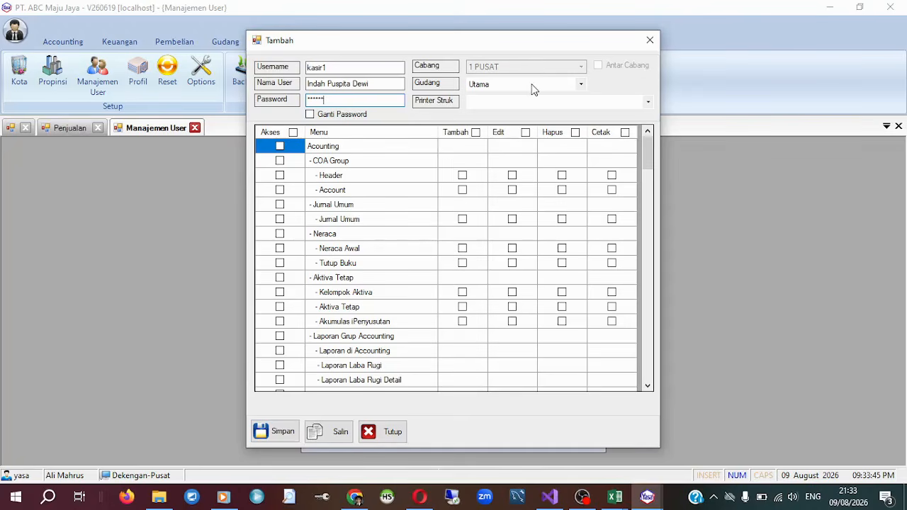
Keep the new user's Gudang as Utama and set Printer Struk to POS58 Printer.
left_click(532, 85)
left_click(533, 94)
left_click(513, 103)
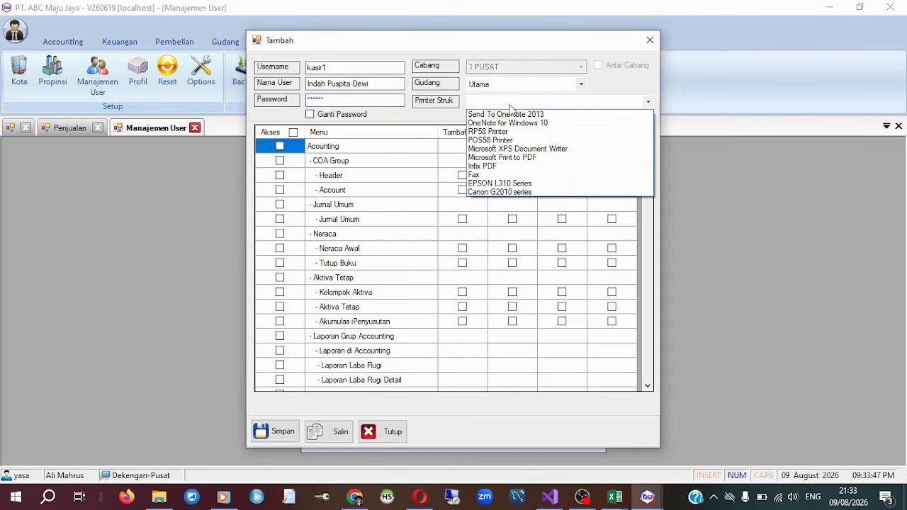
left_click(566, 134)
left_click(562, 98)
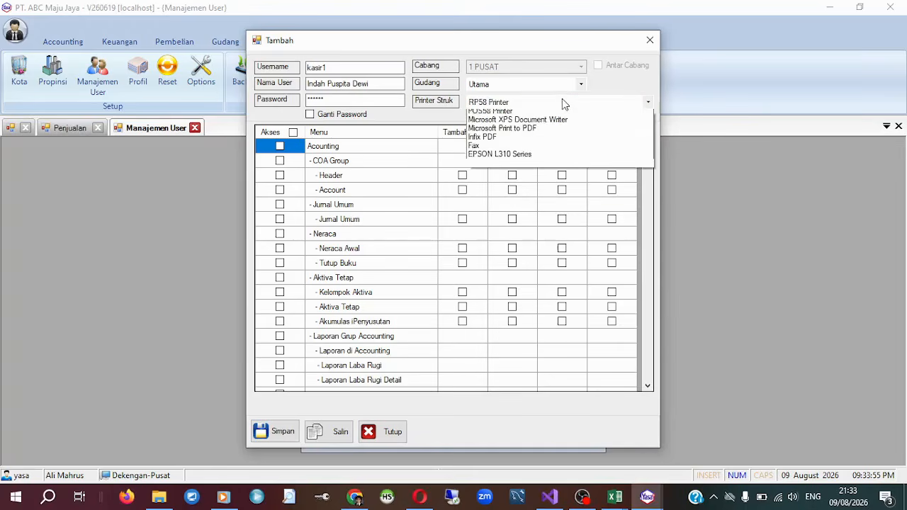
left_click(555, 141)
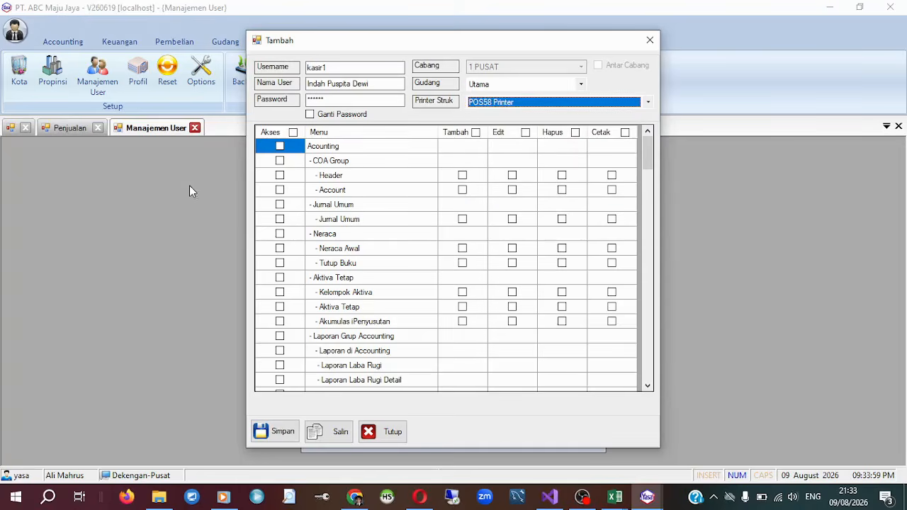
scroll(360, 243, "down", 1)
scroll(360, 303, "up", 1)
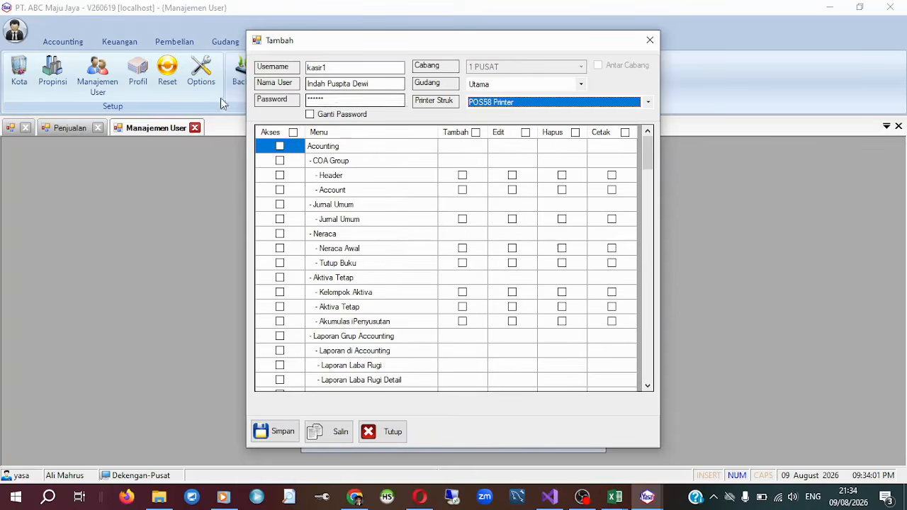
mouse_move(650, 155)
left_mouse_down()
mouse_move(649, 193)
mouse_move(651, 159)
mouse_move(661, 193)
mouse_move(661, 141)
left_mouse_up()
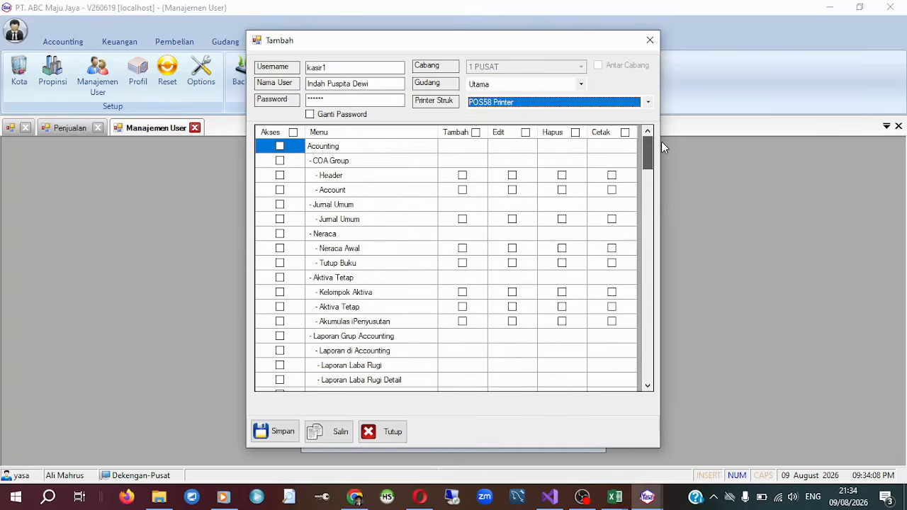
left_click(280, 146)
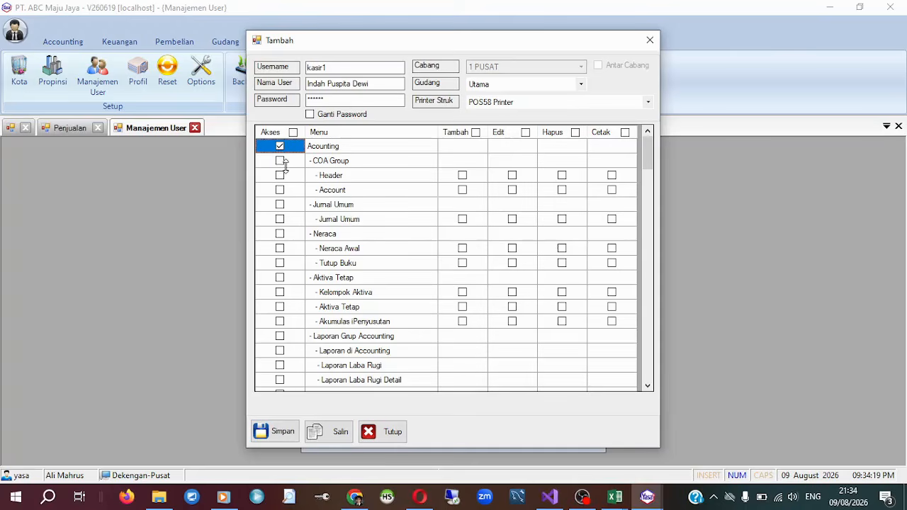
left_click(342, 163)
left_click(342, 175)
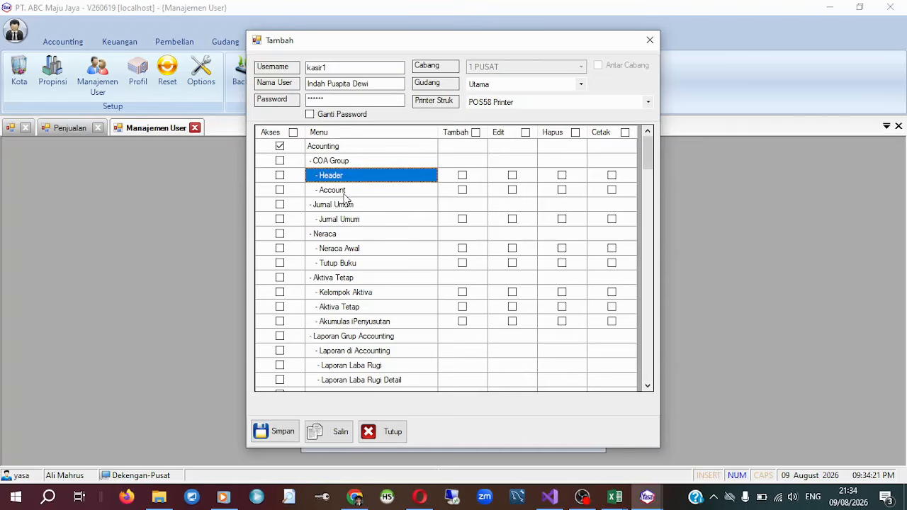
left_click(344, 193)
left_click(347, 205)
left_click(350, 220)
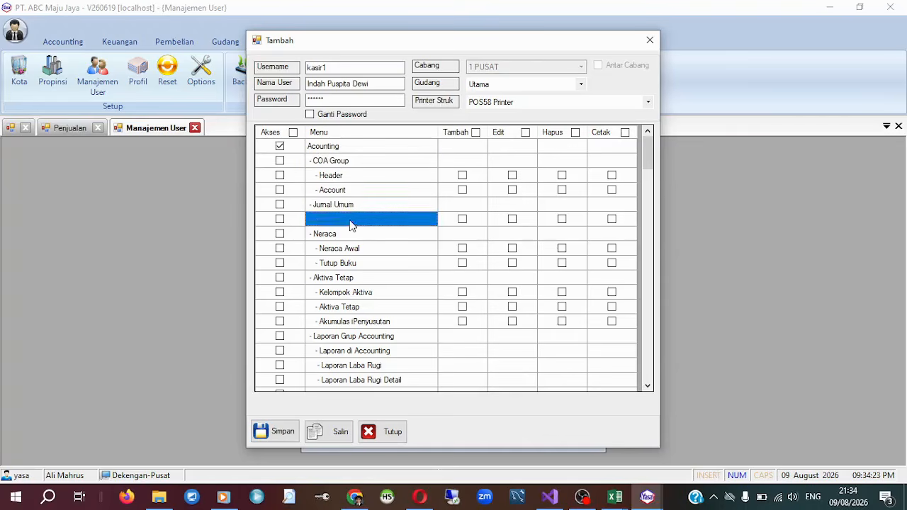
left_click(281, 147)
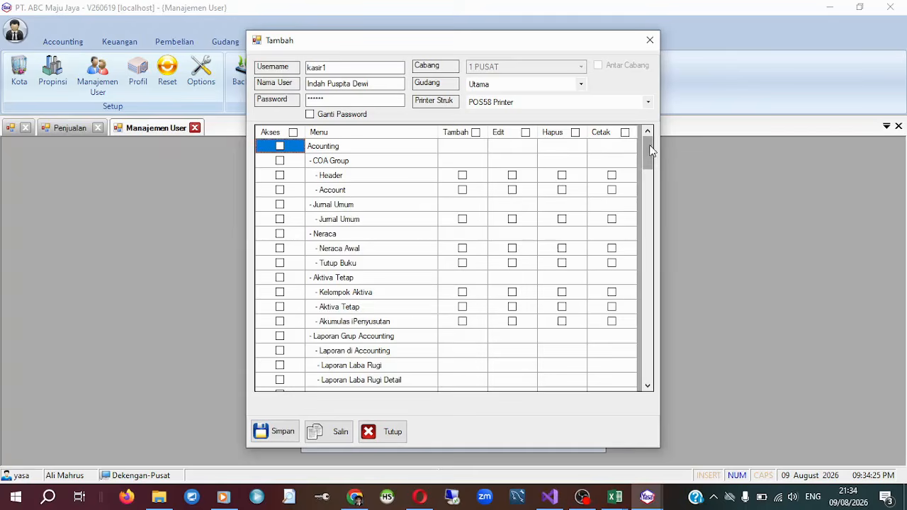
Grant the new user Akses to the Penjualan menu, its Penjualan group and Penjualan item, with Tambah and Cetak rights on the item.
left_click_drag(651, 150, 636, 292)
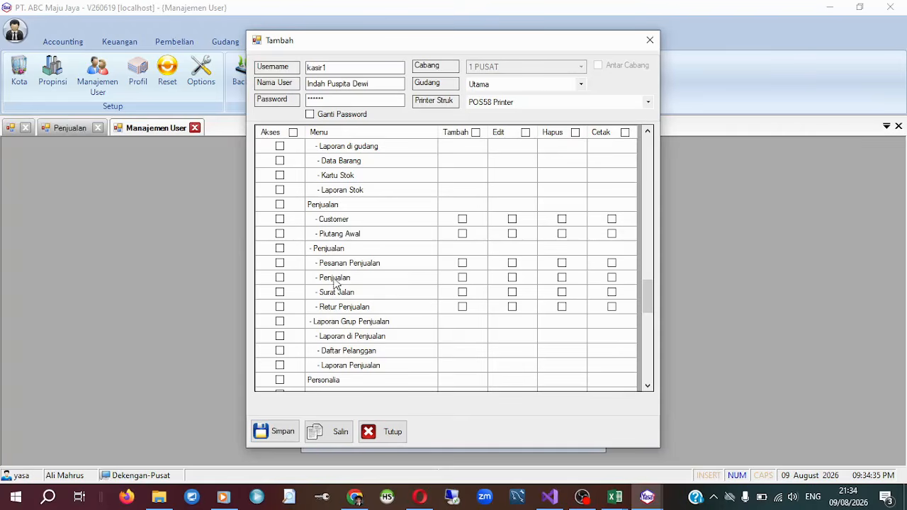
left_click(280, 278)
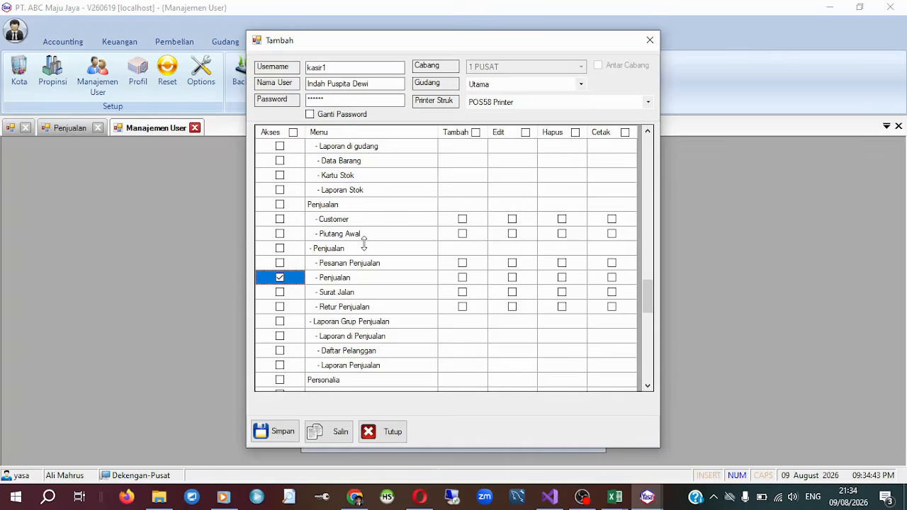
left_click(279, 206)
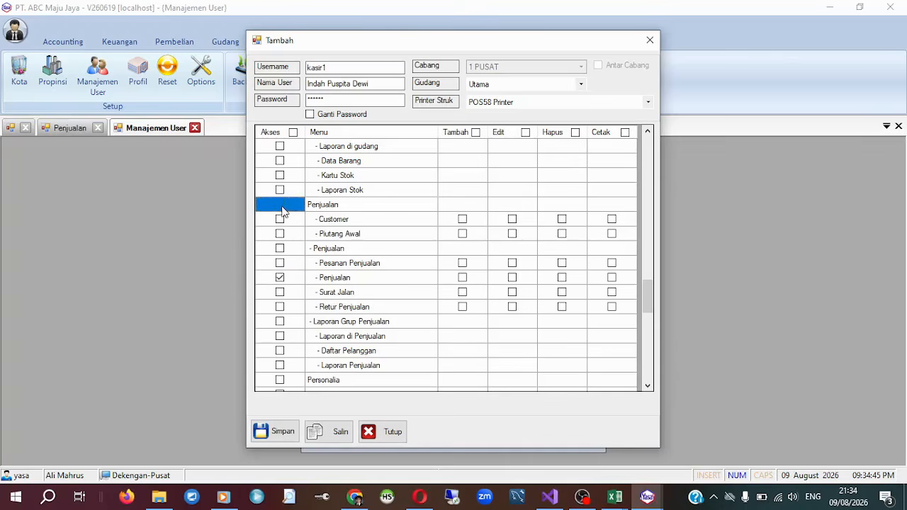
left_click(280, 248)
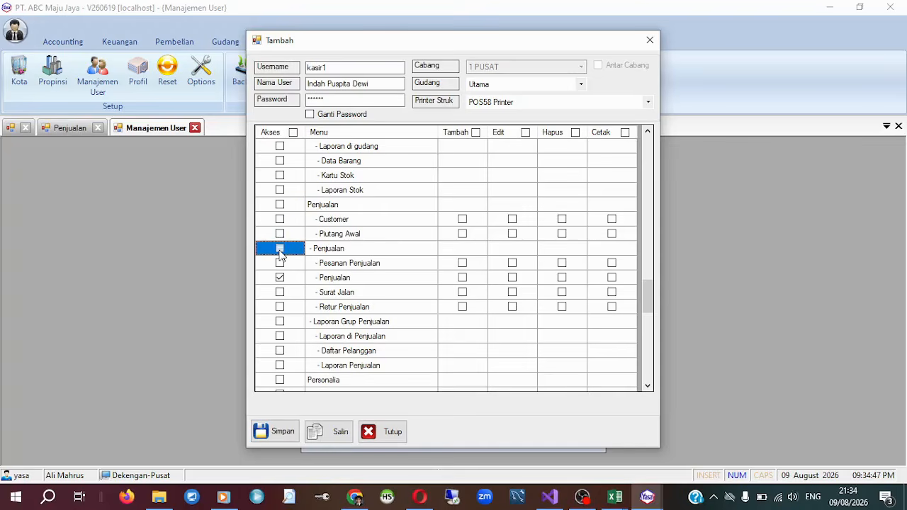
left_click(280, 205)
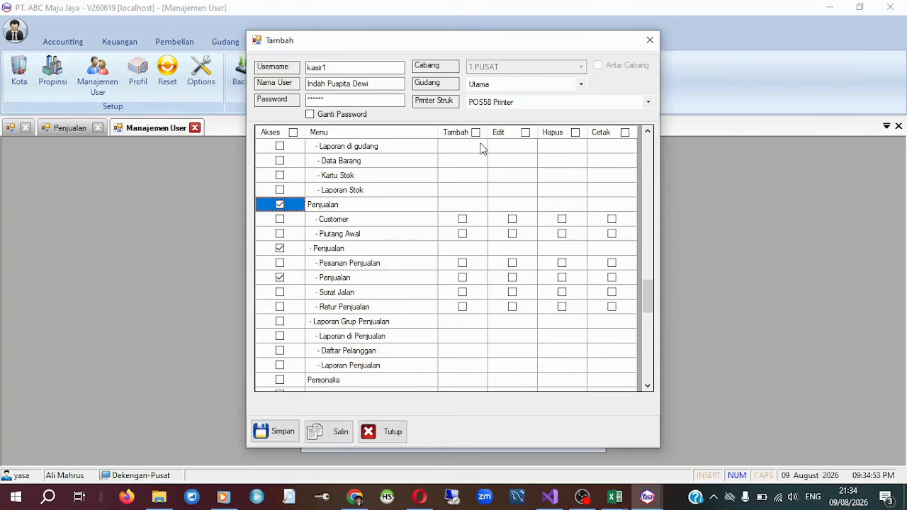
left_click(462, 278)
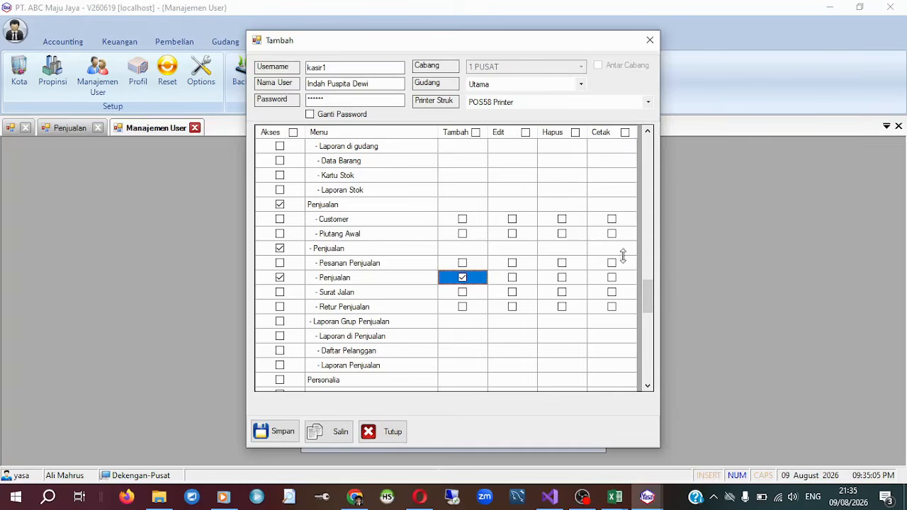
left_click(612, 277)
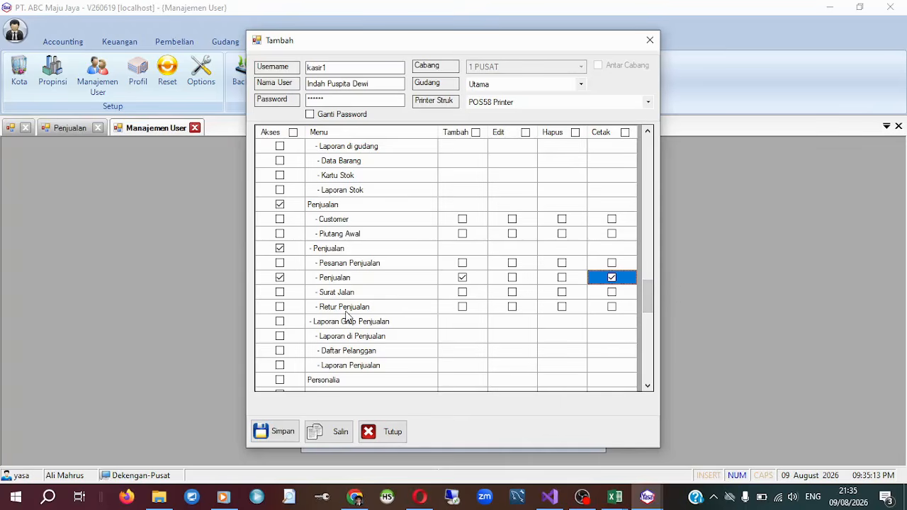
Review the access rights set for kasir1 across the menu list, from Pembelian and Gudang to Penjualan and Personalia.
scroll(346, 315, "down", 12)
scroll(346, 315, "up", 5)
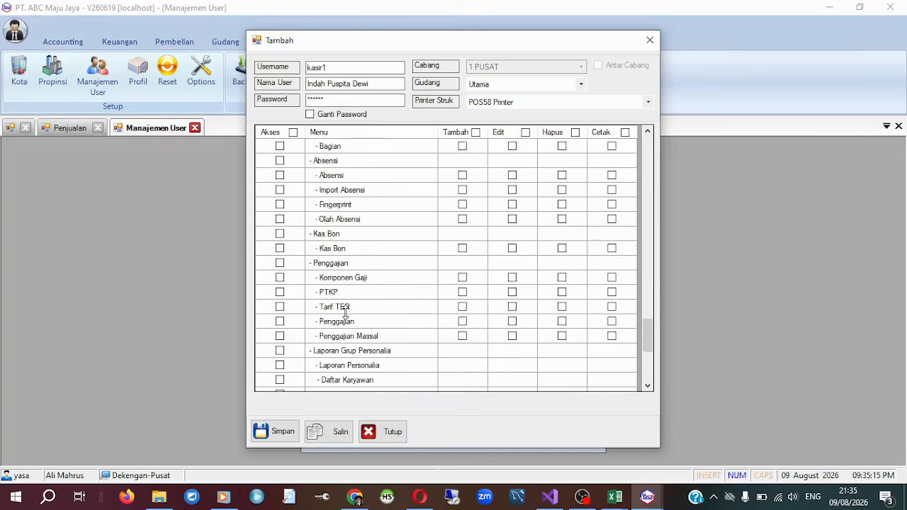
scroll(346, 316, "up", 6)
scroll(346, 315, "up", 5)
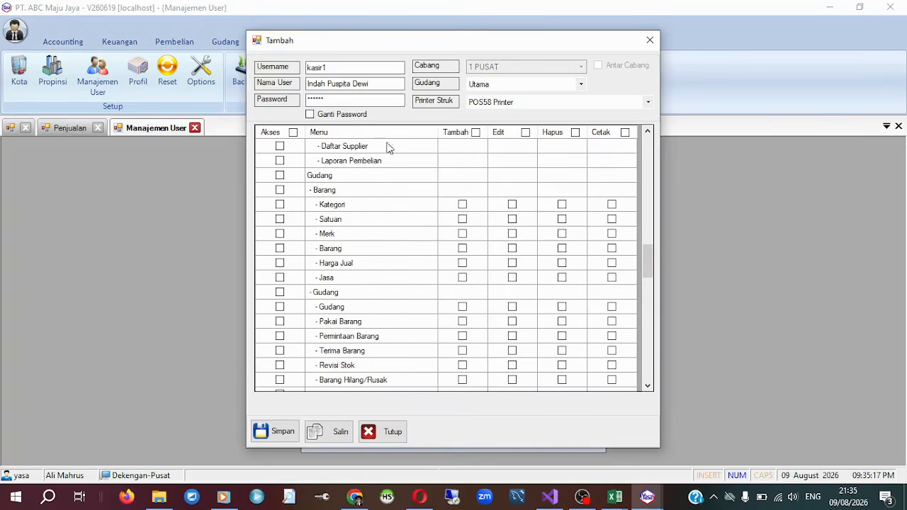
double_click(315, 67)
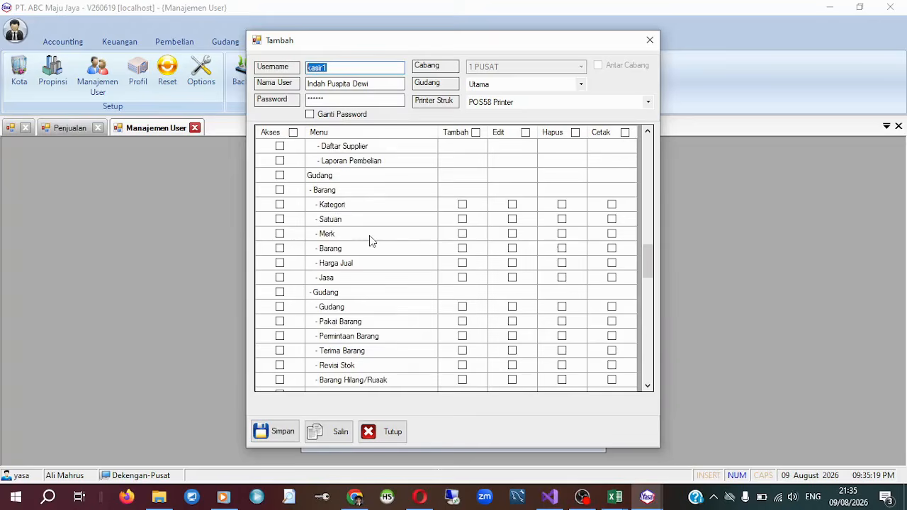
scroll(453, 298, "up", 3)
scroll(453, 298, "down", 12)
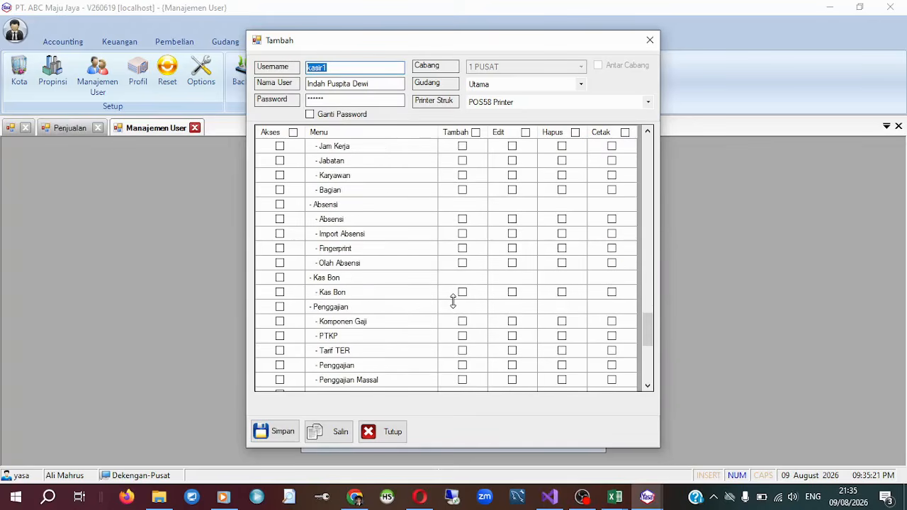
scroll(454, 299, "up", 10)
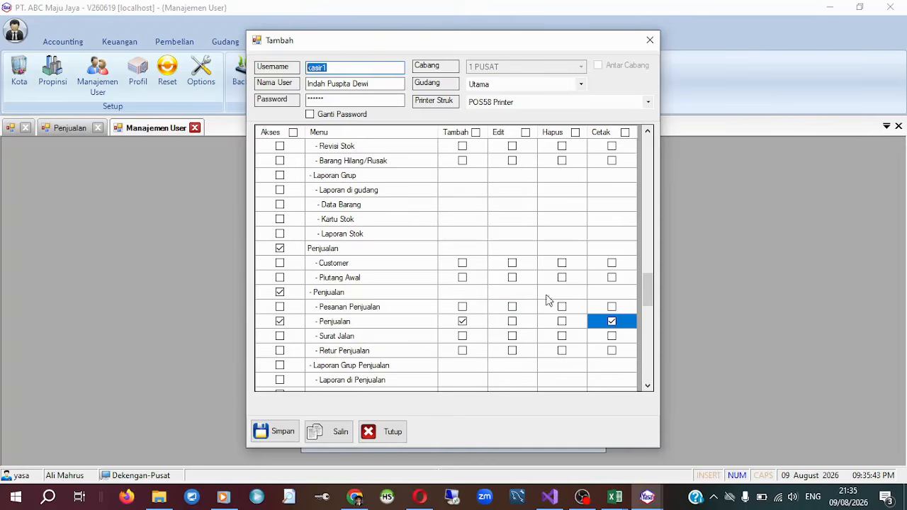
Save the new user kasir1 and close Manajemen User.
left_click_drag(493, 46, 539, 27)
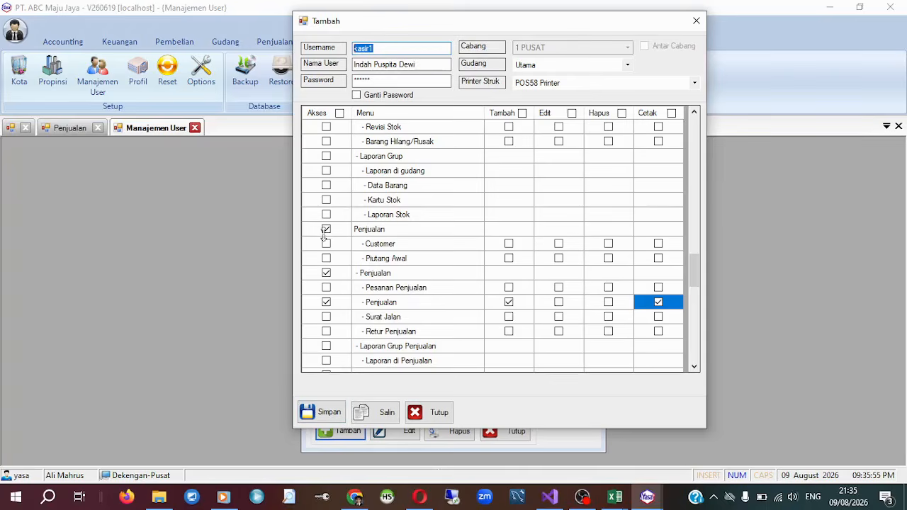
left_click(326, 412)
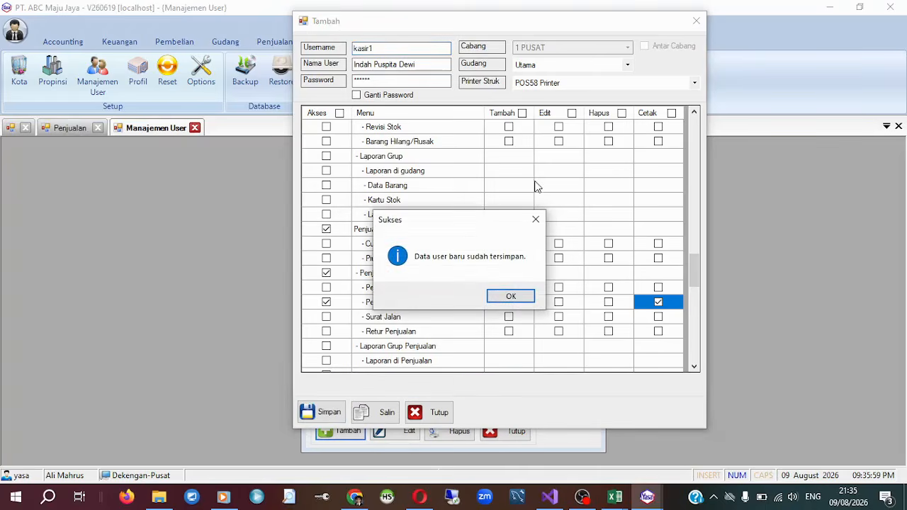
left_click(525, 298)
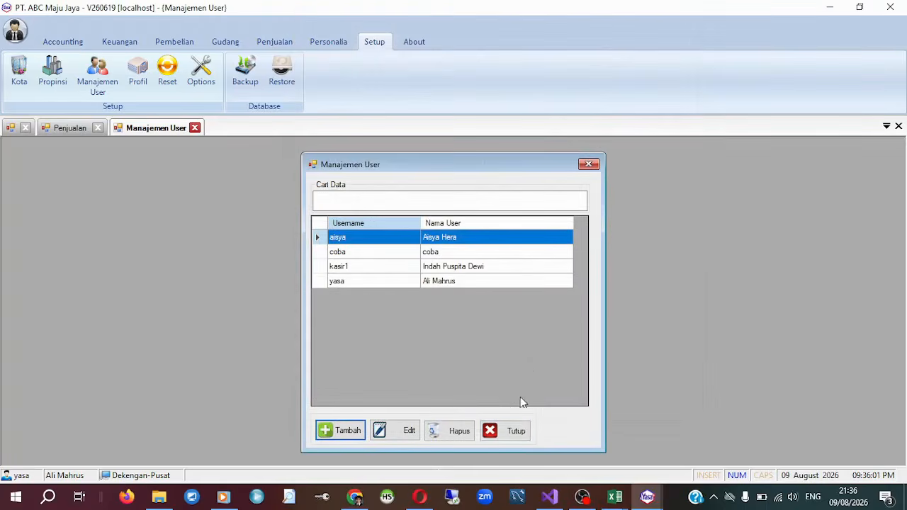
left_click(516, 431)
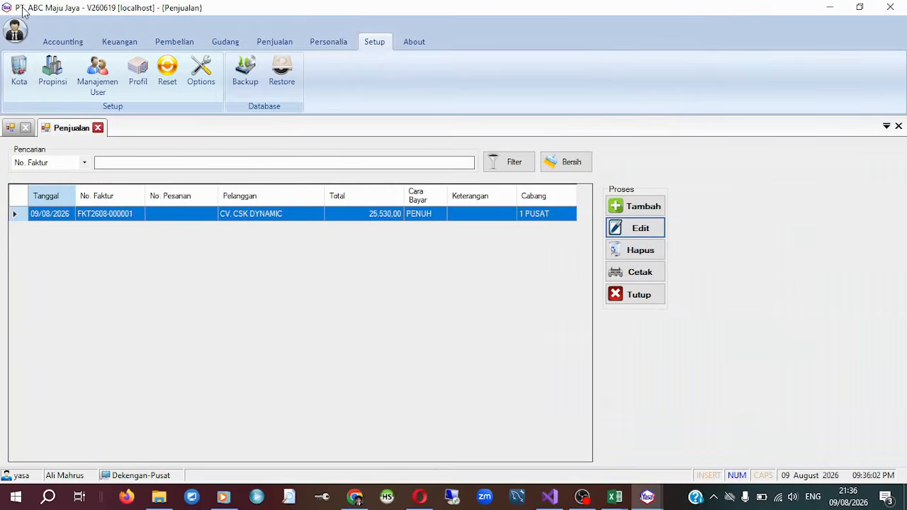
Exit the distributor application and minimize the remaining Visual Studio and Excel windows to reach the desktop.
left_click(886, 7)
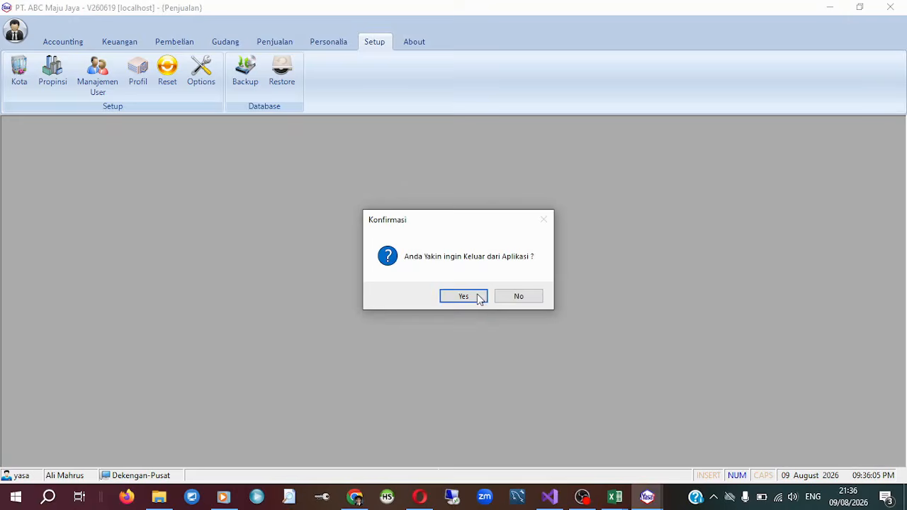
left_click(464, 297)
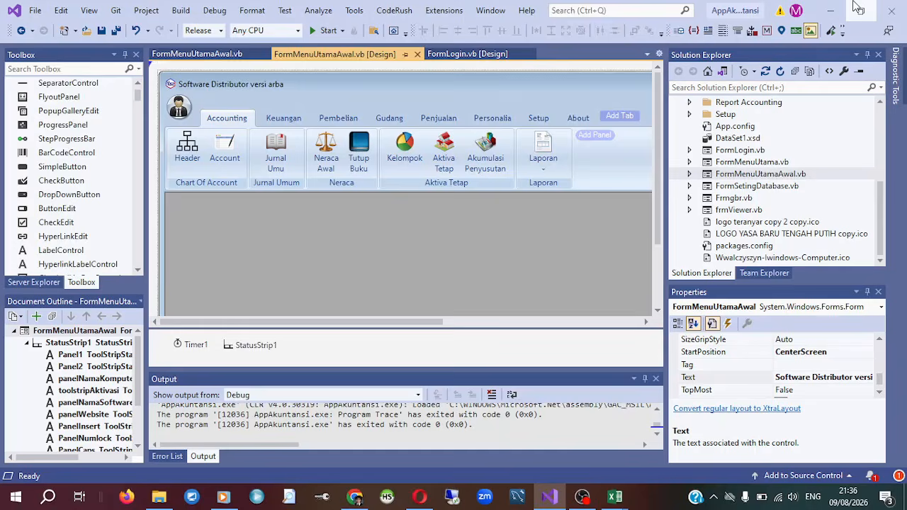
left_click(833, 10)
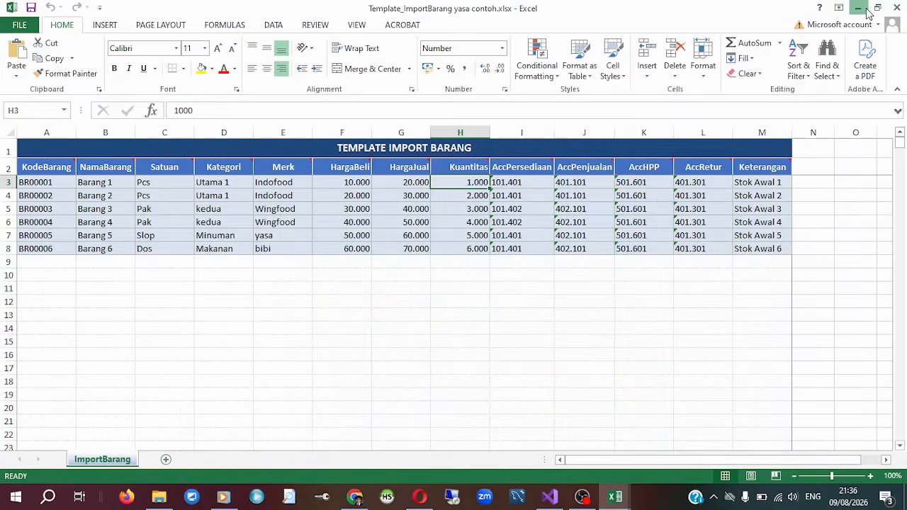
left_click(861, 11)
left_click(862, 13)
left_click(828, 10)
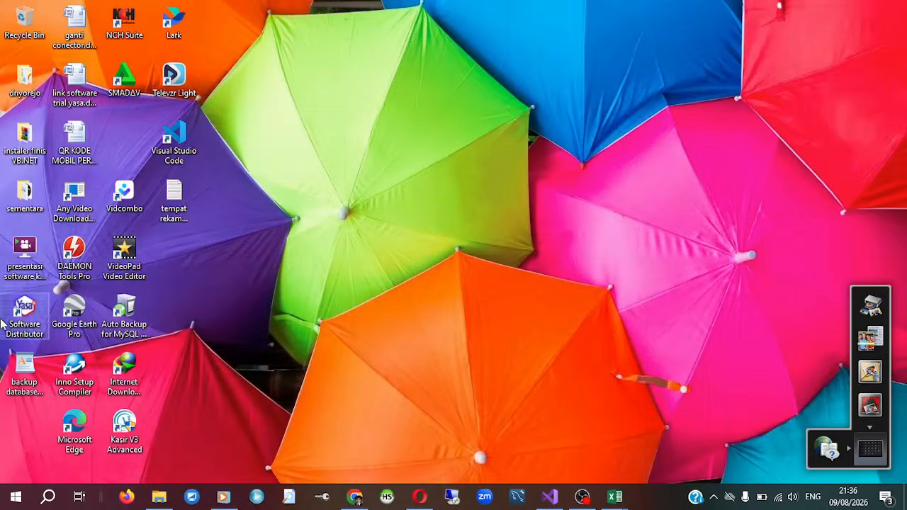
Start Software Distributor from the desktop and log in with the username kasir1 and the account password.
double_click(24, 307)
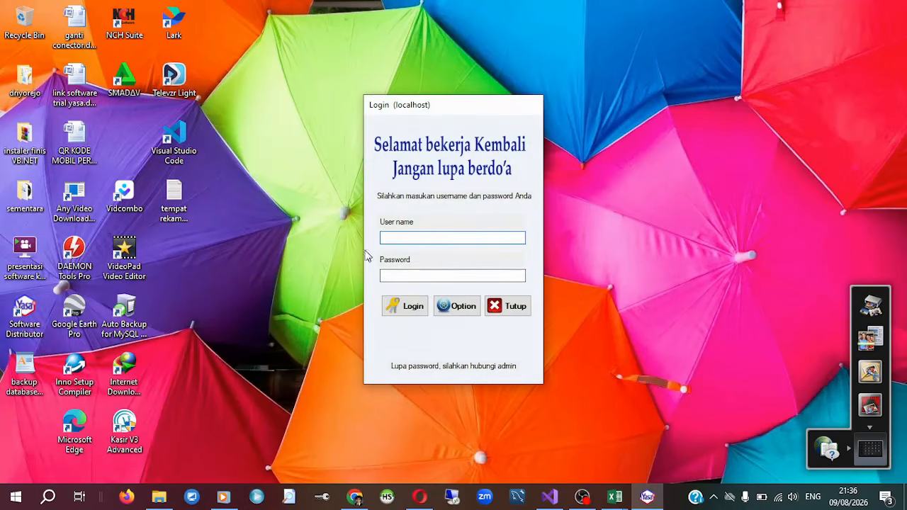
left_click(504, 307)
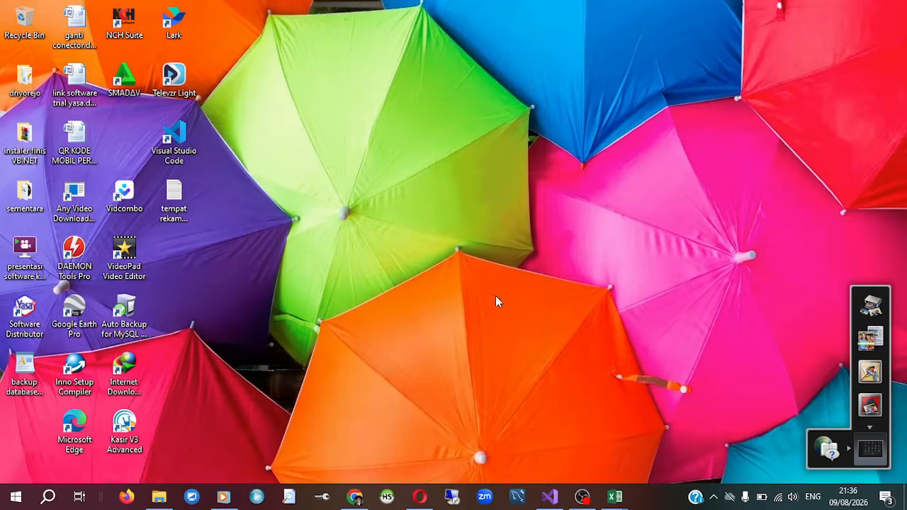
double_click(32, 313)
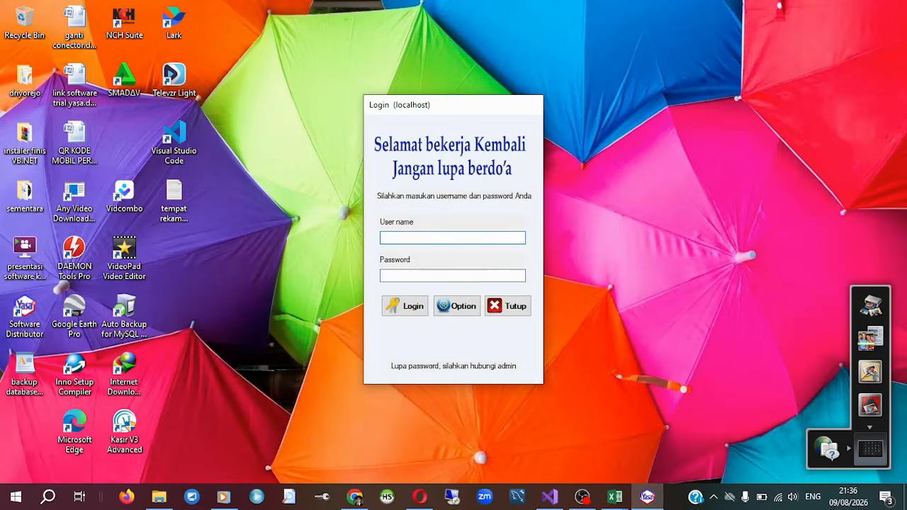
type("kasir1")
key("Tab")
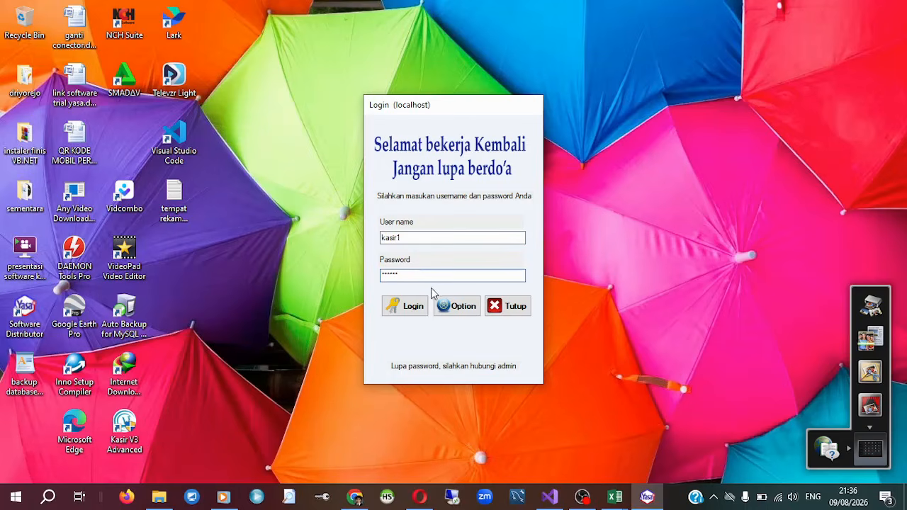
left_click(402, 306)
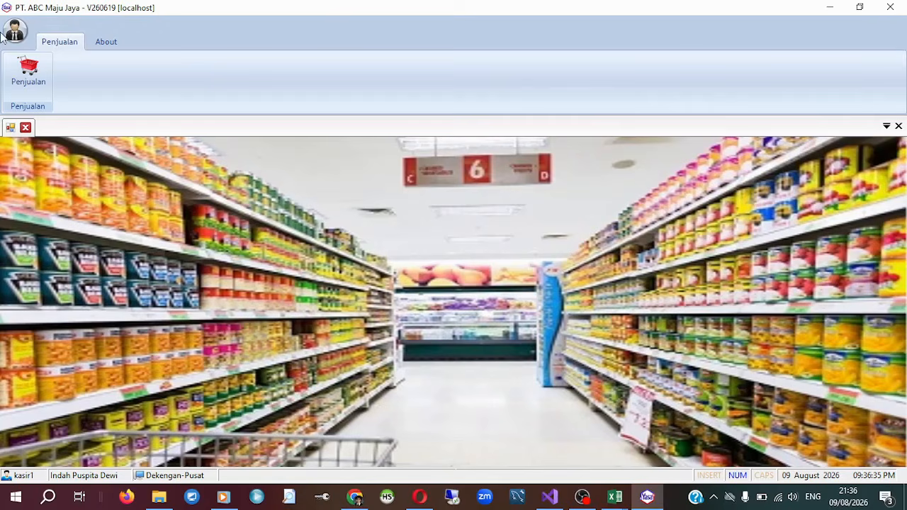
Check the cashier's Penjualan and About menus, including the sales list and its new sale form, without saving a sale.
left_click(99, 41)
left_click(56, 42)
left_click(24, 85)
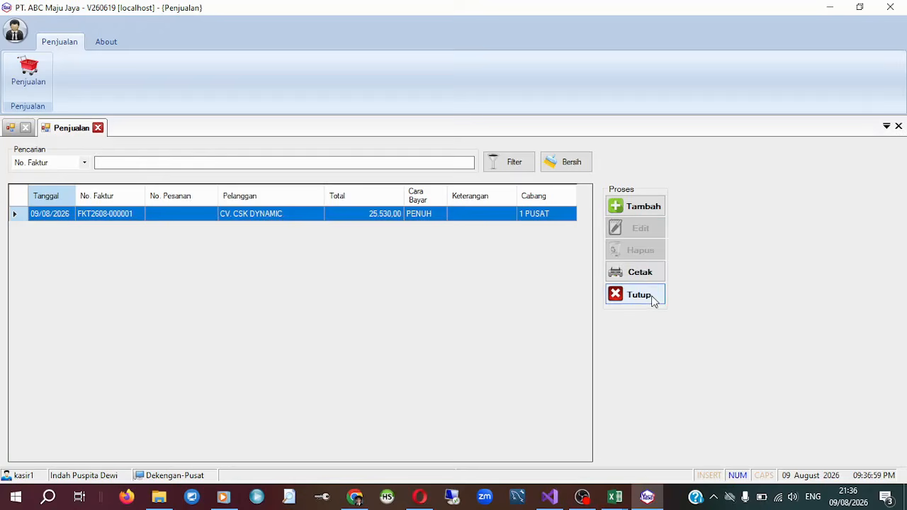
left_click(621, 206)
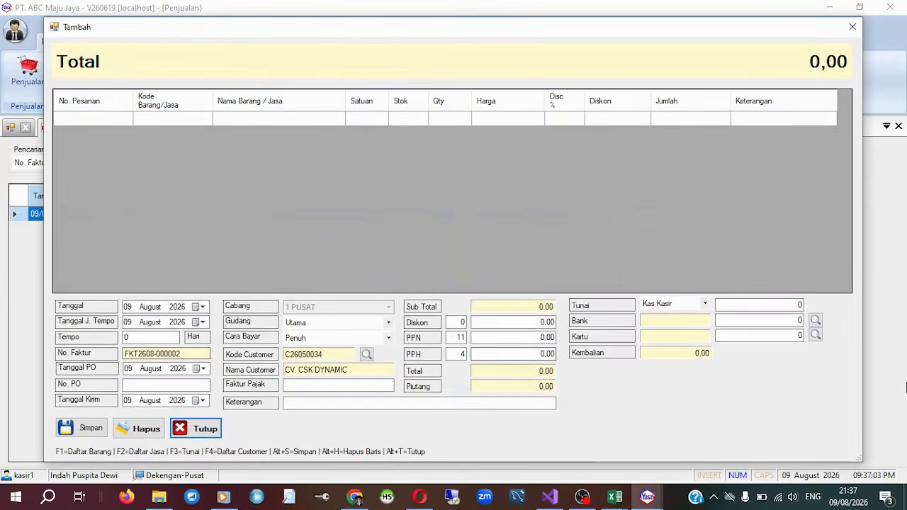
left_click_drag(795, 27, 792, 37)
left_click(848, 36)
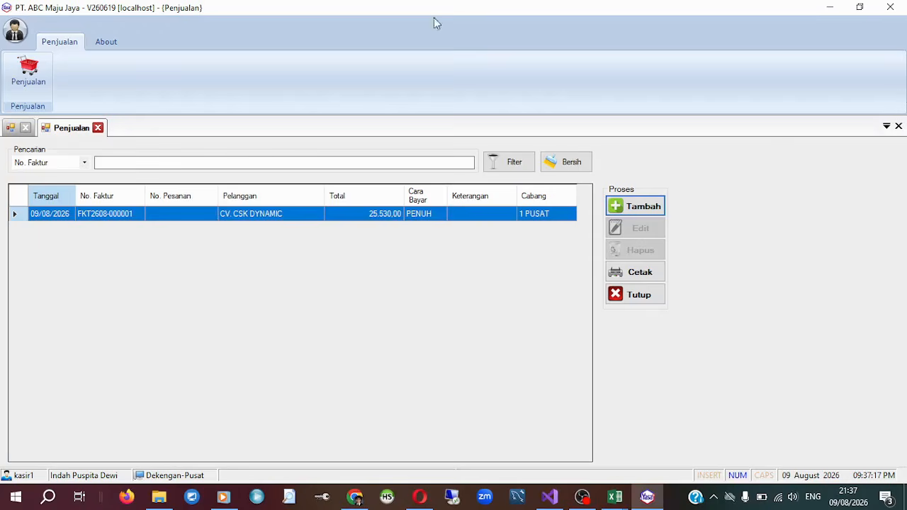
left_click(112, 46)
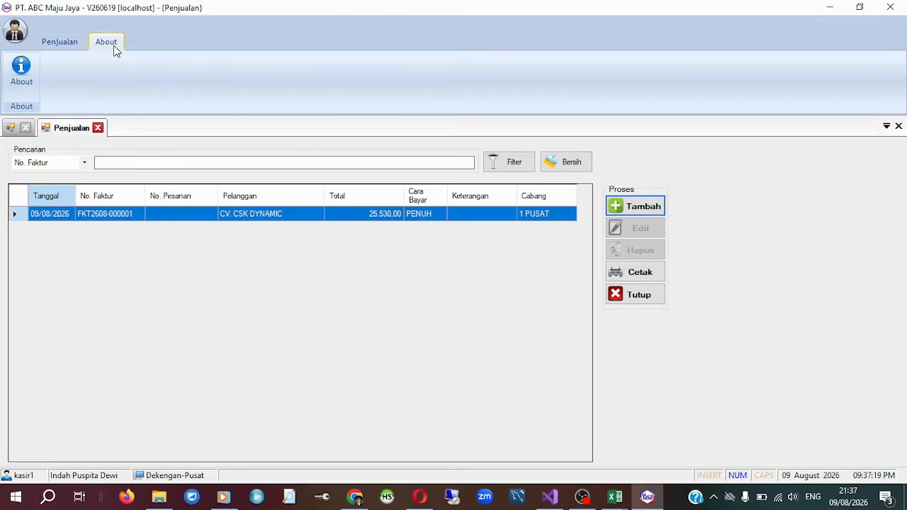
left_click(77, 46)
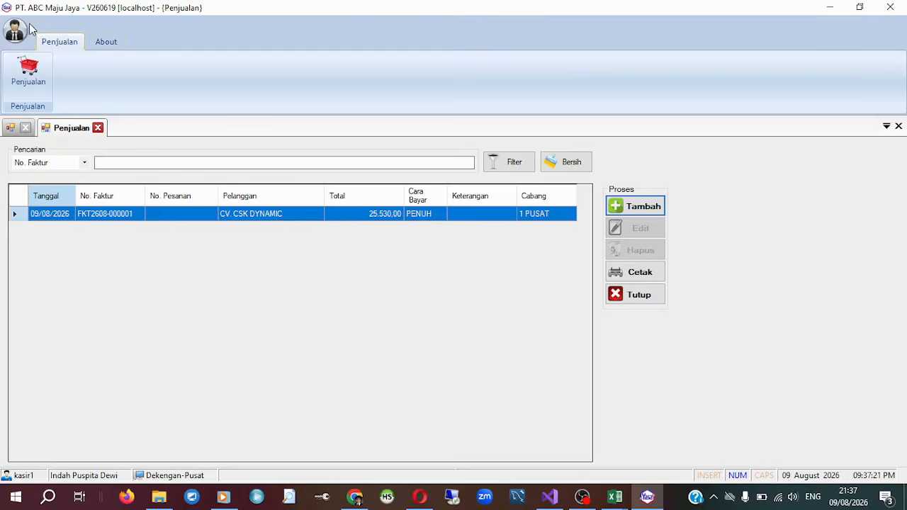
Exit the application from the cashier's session.
left_click(8, 39)
left_click(535, 96)
left_click(894, 7)
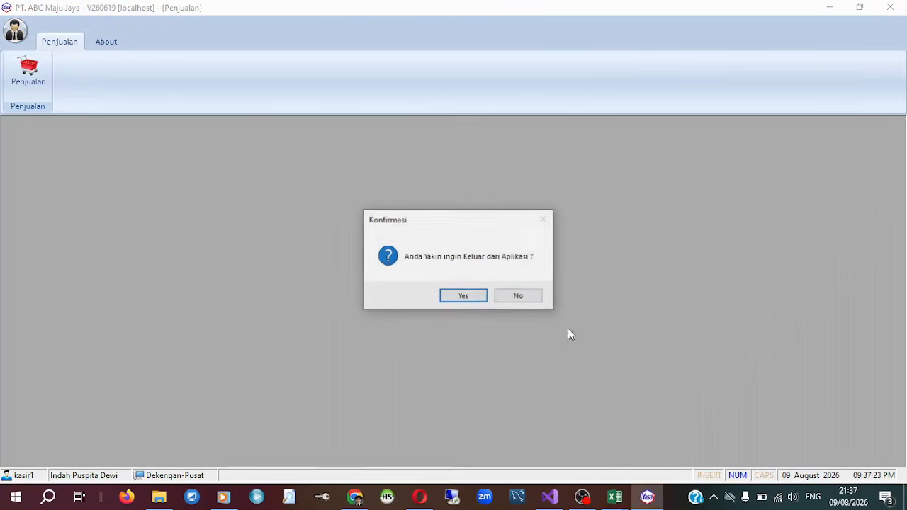
left_click(525, 296)
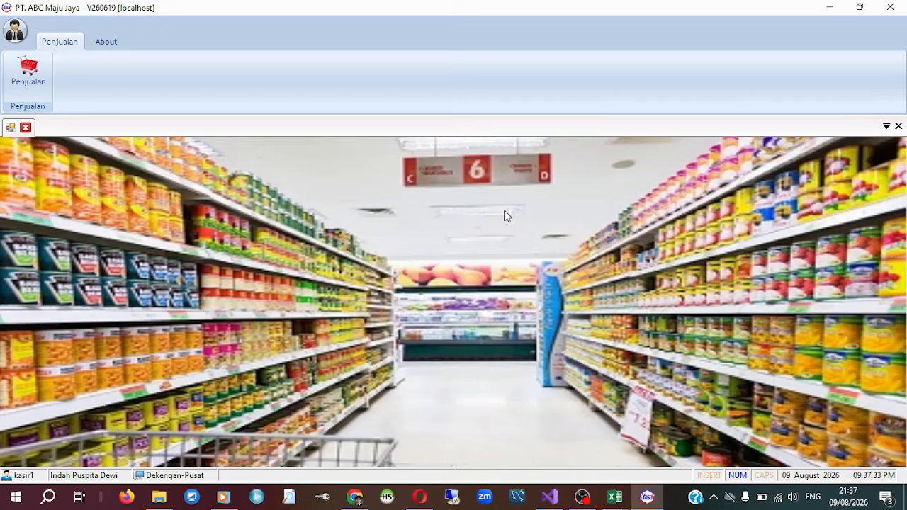
left_click(890, 7)
left_click(474, 301)
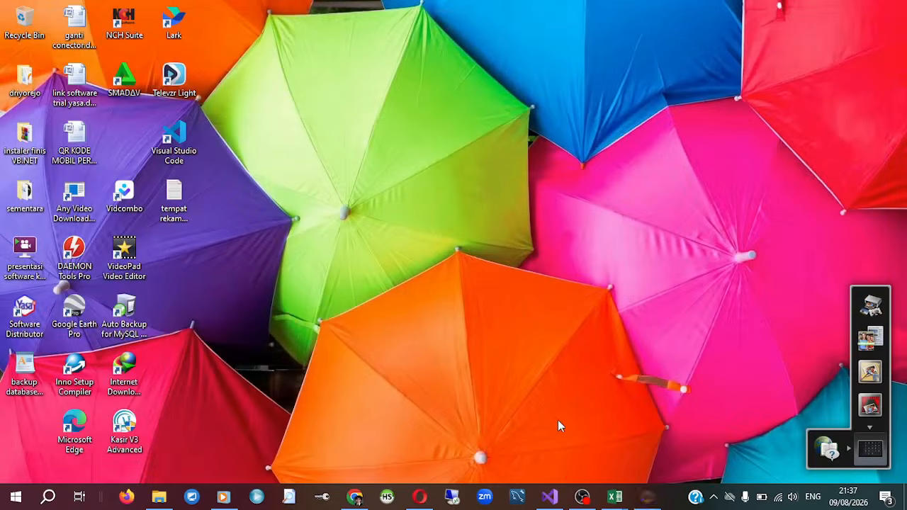
Switch to Visual Studio and expand the Pembelian folder of the AppAkuntansi project.
left_click(551, 496)
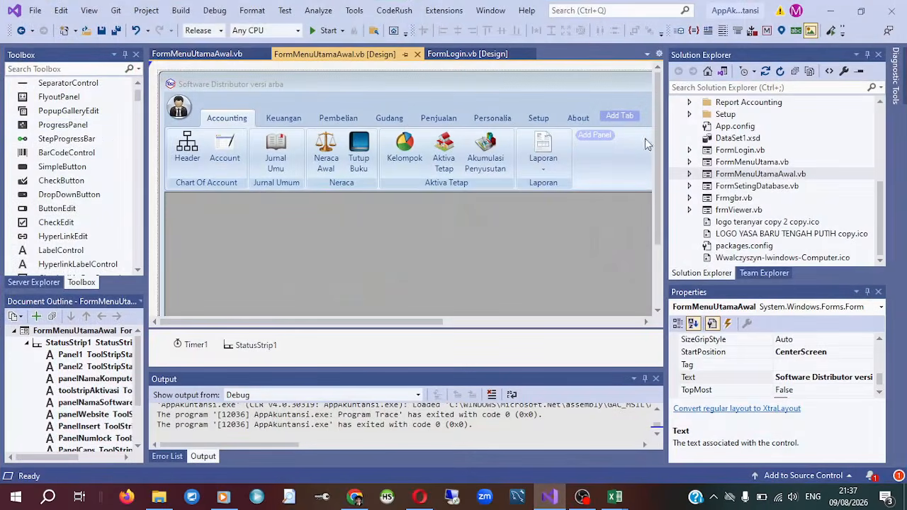
mouse_move(657, 149)
left_mouse_down()
mouse_move(653, 226)
mouse_move(653, 156)
left_mouse_up()
scroll(803, 200, "up", 5)
scroll(809, 209, "down", 4)
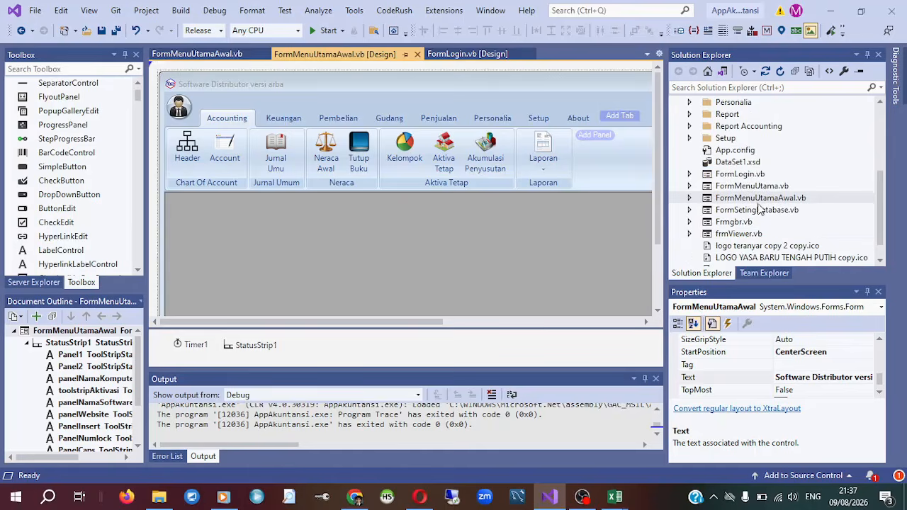
scroll(764, 209, "down", 1)
scroll(764, 210, "up", 4)
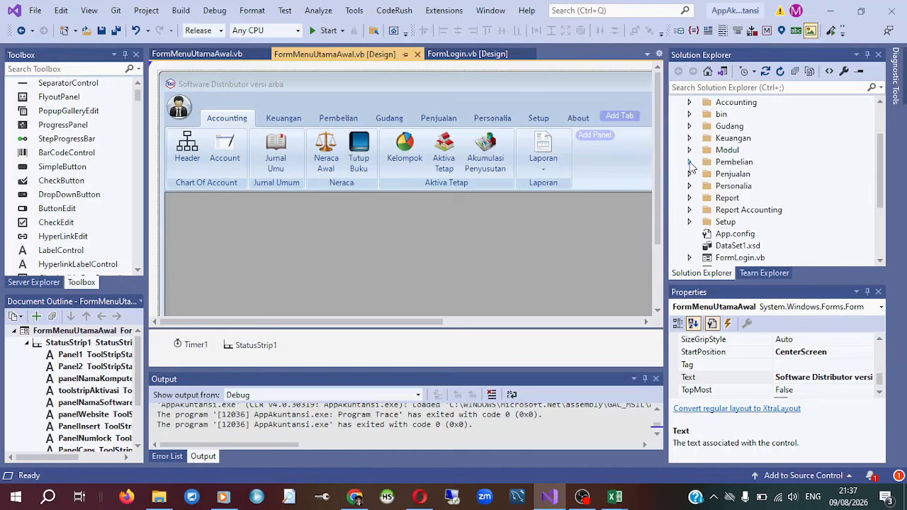
left_click(691, 163)
left_click(785, 163)
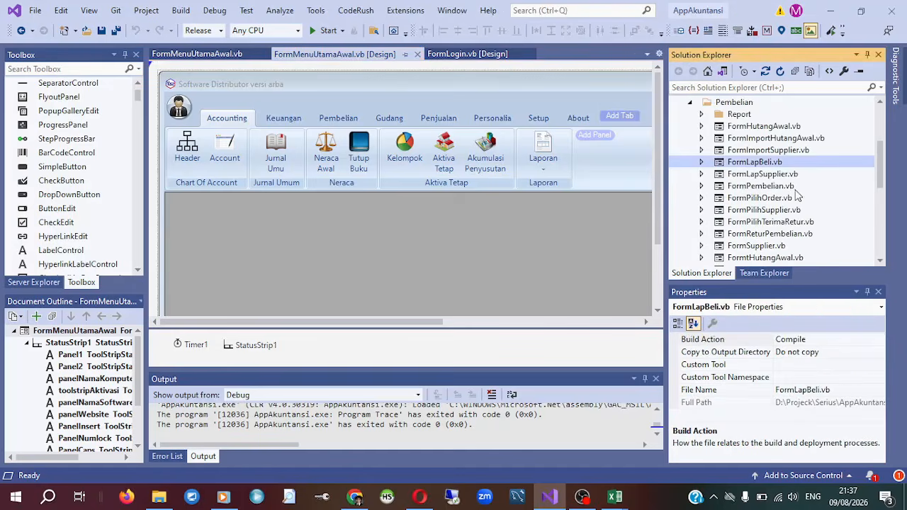
Open FormTpembelian.vb from the Pembelian folder in the form designer.
scroll(807, 224, "down", 2)
scroll(806, 224, "down", 1)
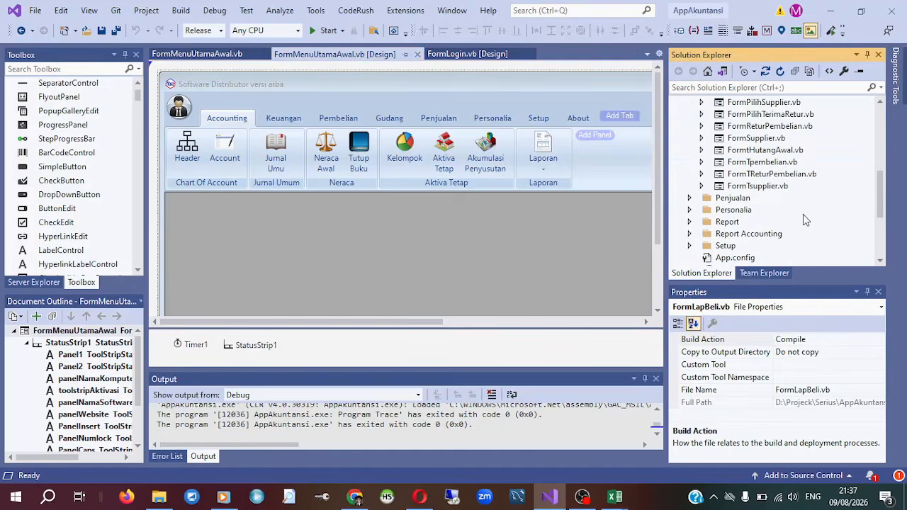
left_click(784, 175)
left_click(789, 126)
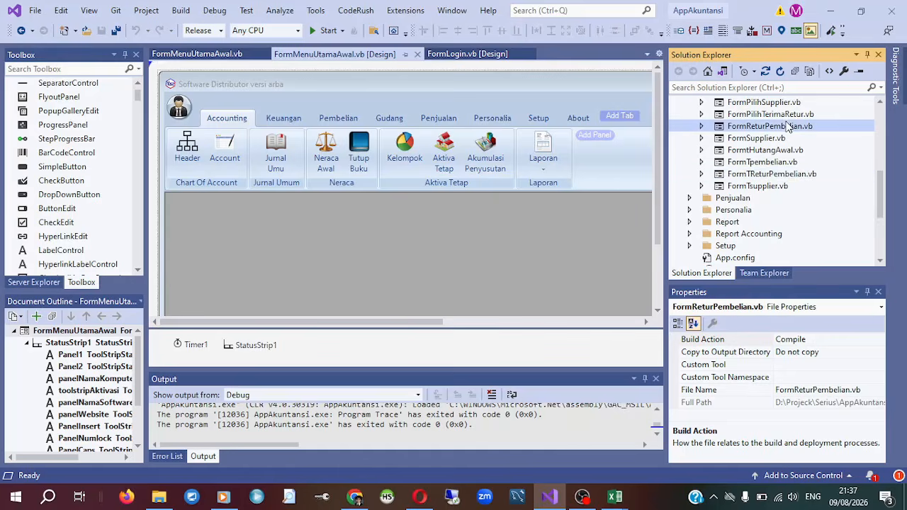
left_click(783, 163)
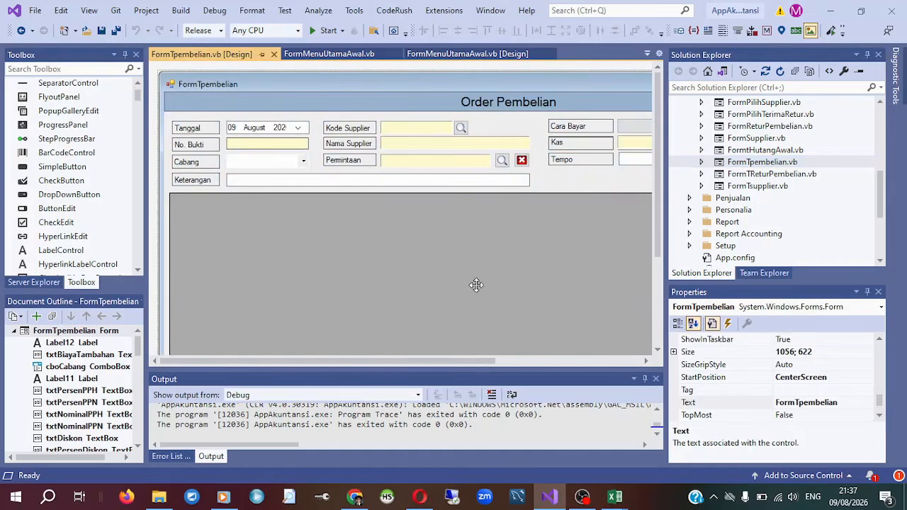
Examine the lower part of the Order Pembelian form layout, from the totals fields to the action buttons.
left_click_drag(464, 360, 656, 224)
scroll(560, 336, "down", 5)
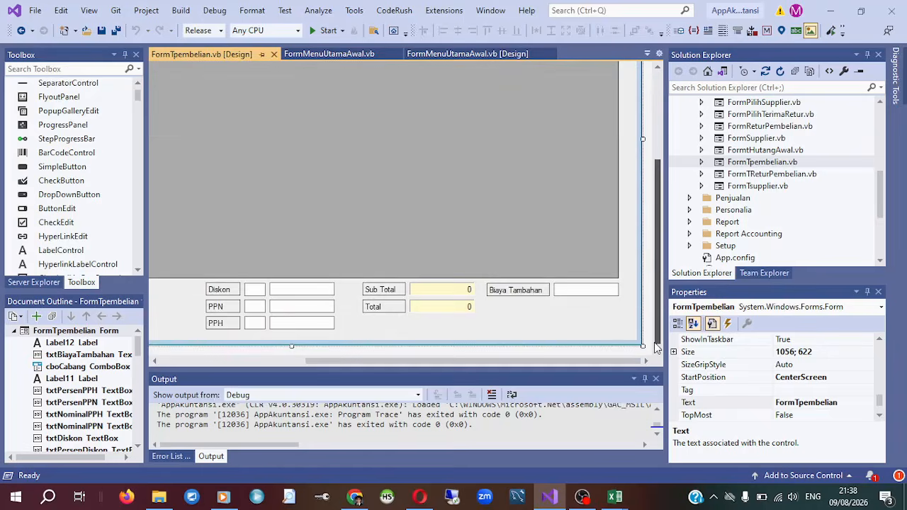
left_click_drag(566, 362, 256, 366)
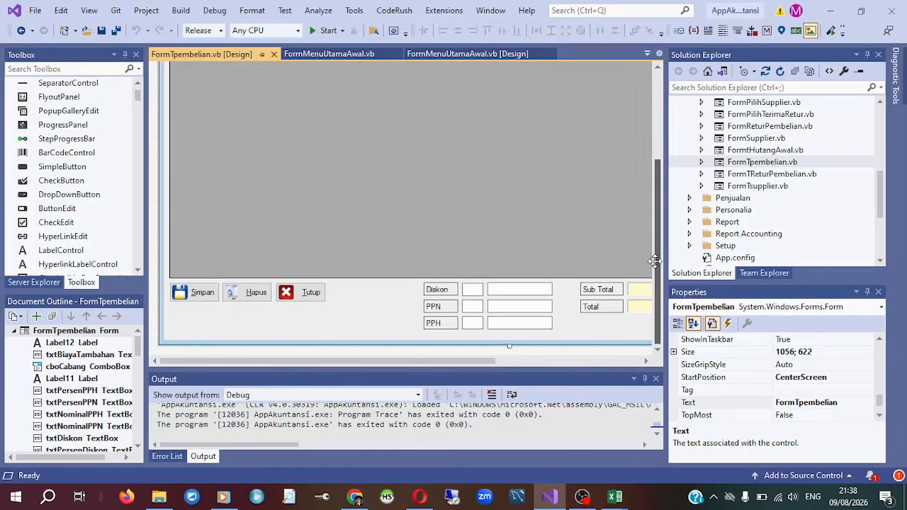
Open the code behind the Order Pembelian form from its designer and go to the FormTpembelian class declaration.
left_click_drag(658, 268, 616, 96)
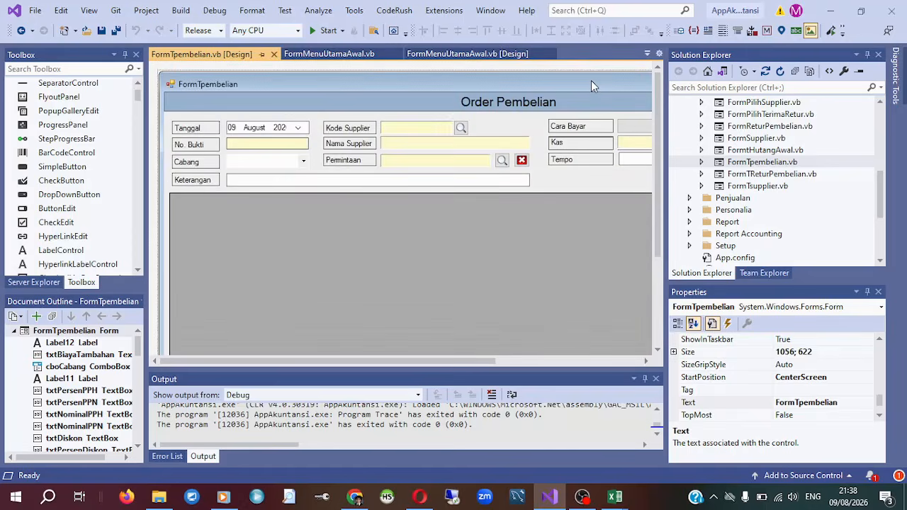
double_click(591, 80)
scroll(629, 246, "up", 6)
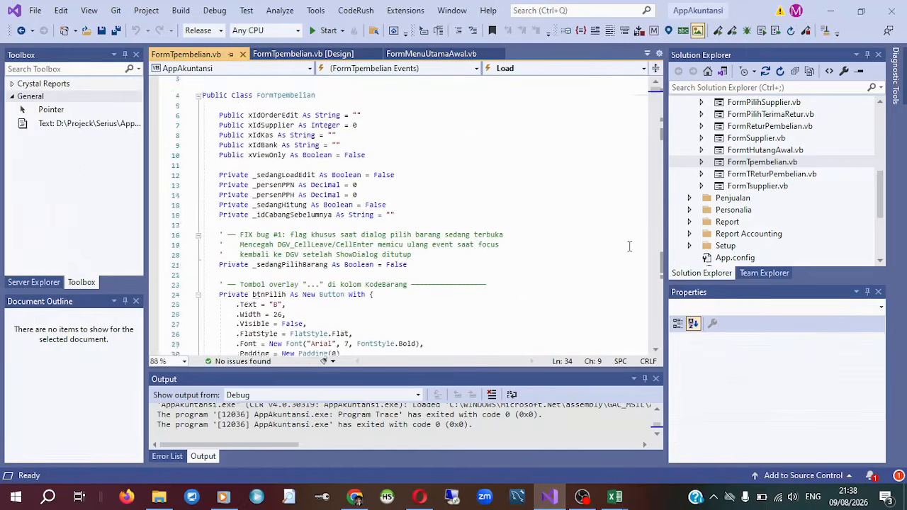
Examine the FormTpembelian code from the KosongkanForm field resets to the NomorIdOrder and NomorBuktiOrder numbering functions.
scroll(623, 246, "down", 20)
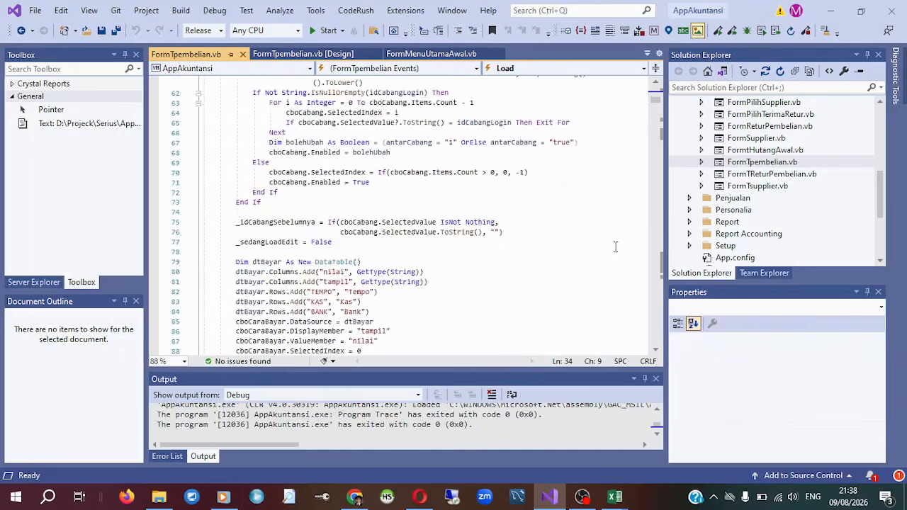
scroll(615, 246, "down", 17)
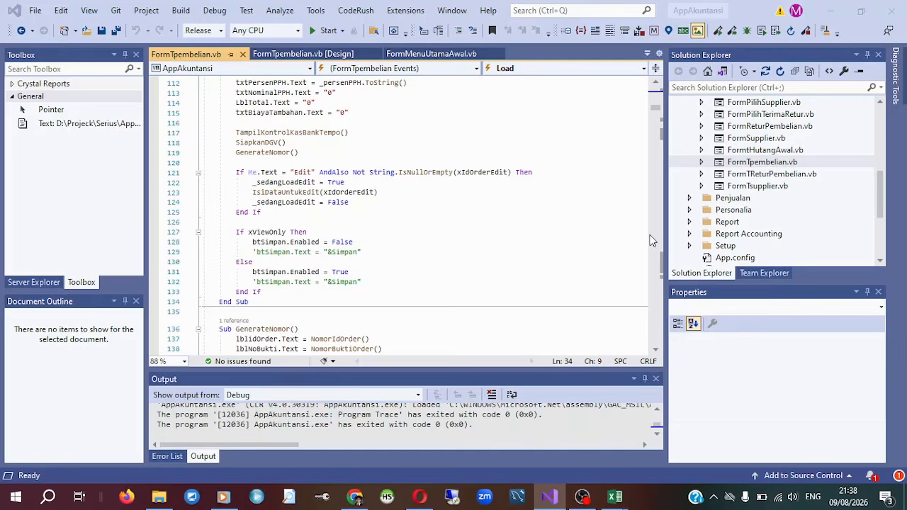
left_click(369, 141)
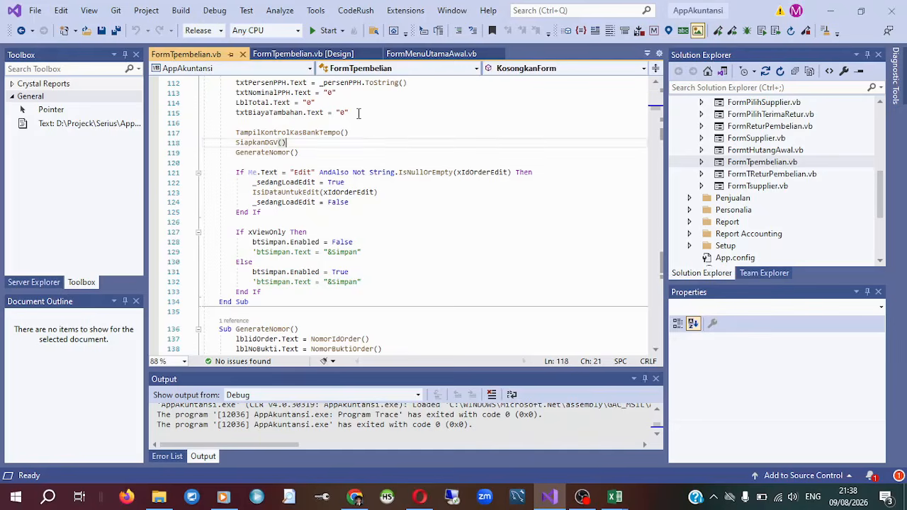
key("Up")
key("Up")
key("Up")
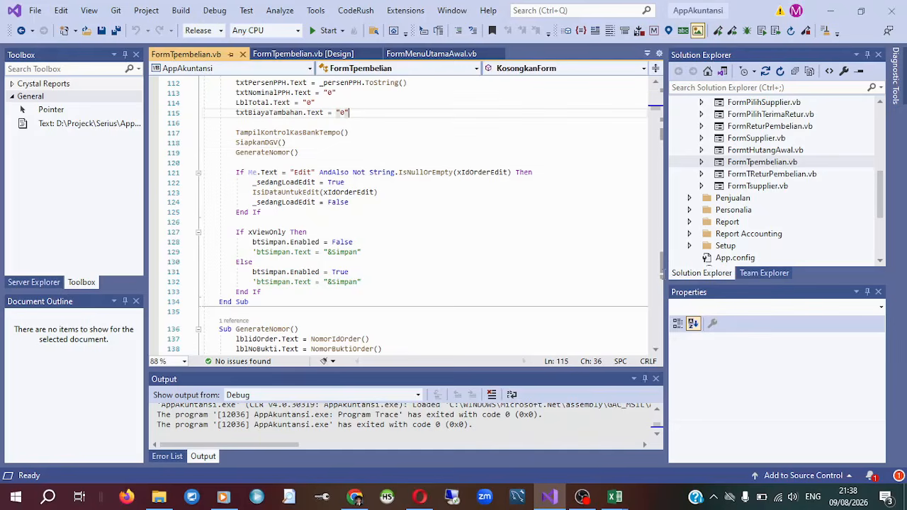
left_click(661, 261)
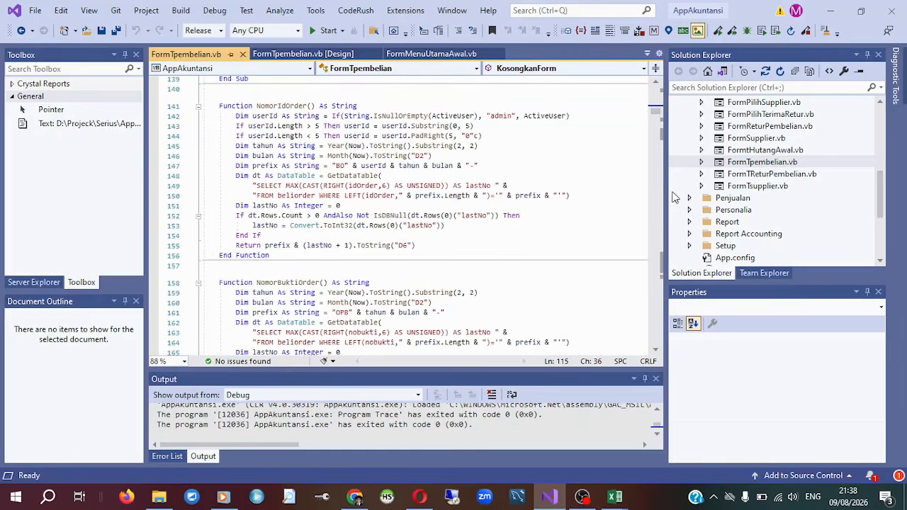
Return to the start of the FormTpembelian code and review its imports and the public and private variable declarations.
left_click(653, 105)
scroll(538, 156, "up", 5)
scroll(610, 177, "up", 20)
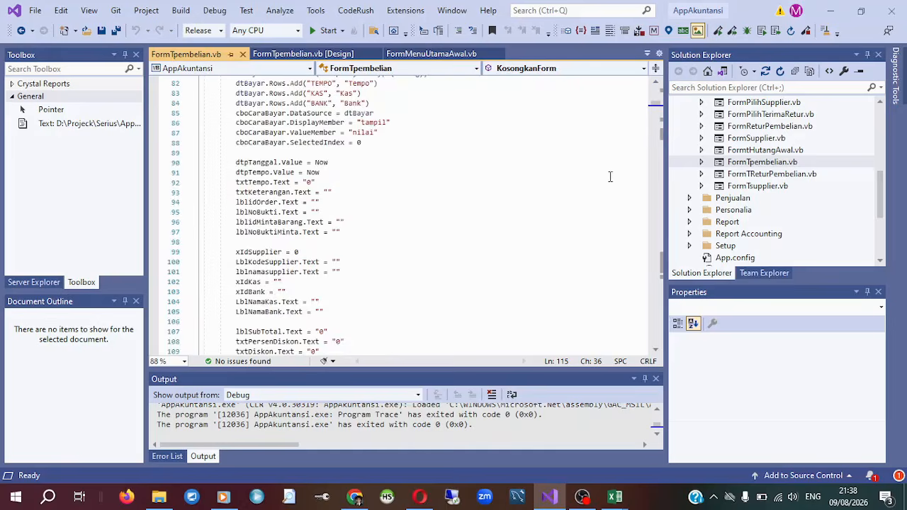
scroll(655, 130, "up", 9)
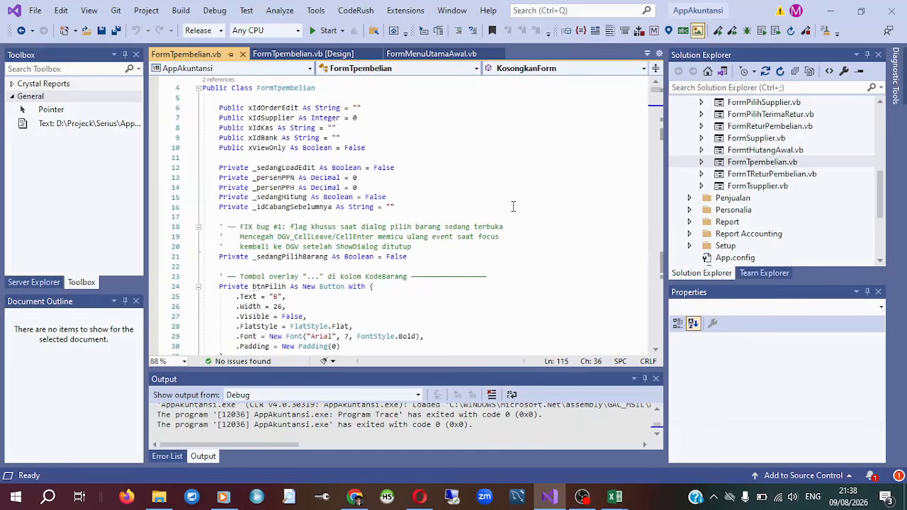
left_click(486, 129)
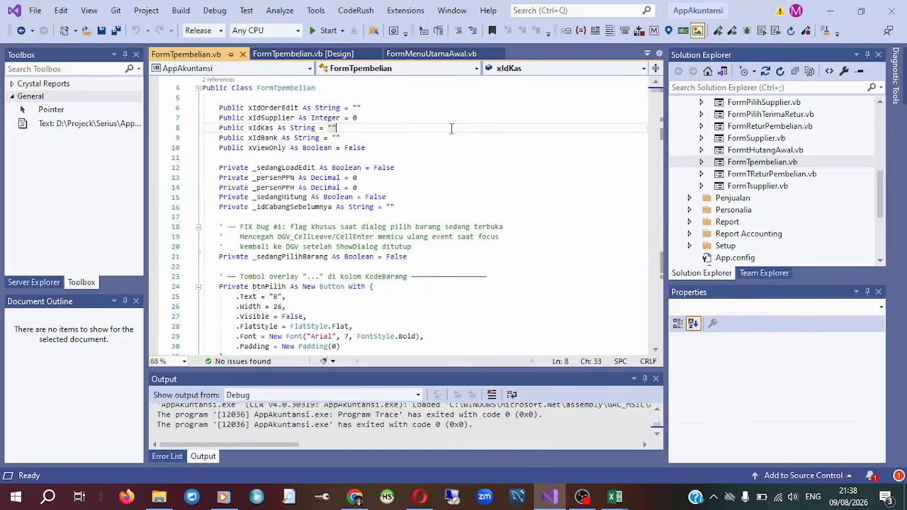
scroll(503, 184, "up", 1)
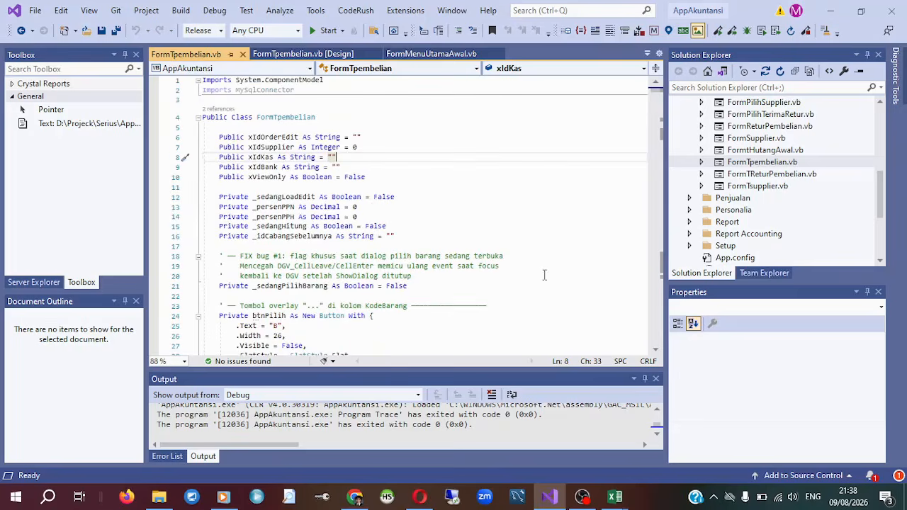